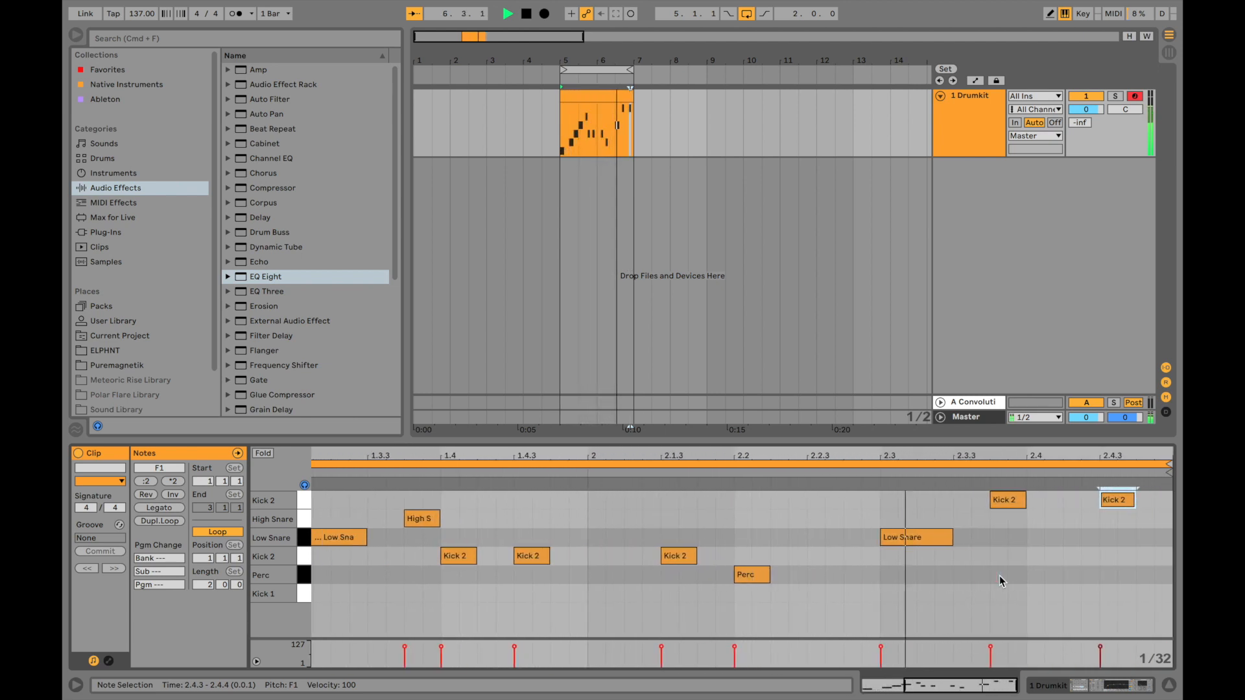
Insert a new MIDI track below Drumkit and rename it Shaker.
left_click(1021, 177)
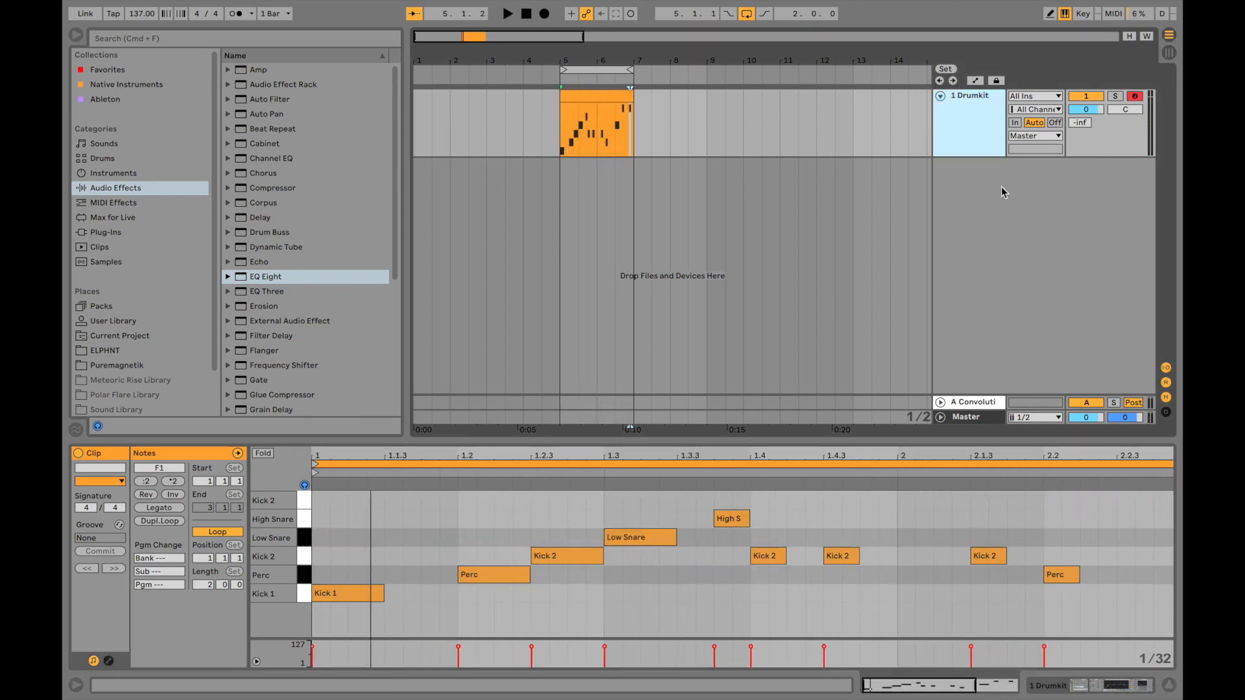
right_click(990, 188)
left_click(1024, 206)
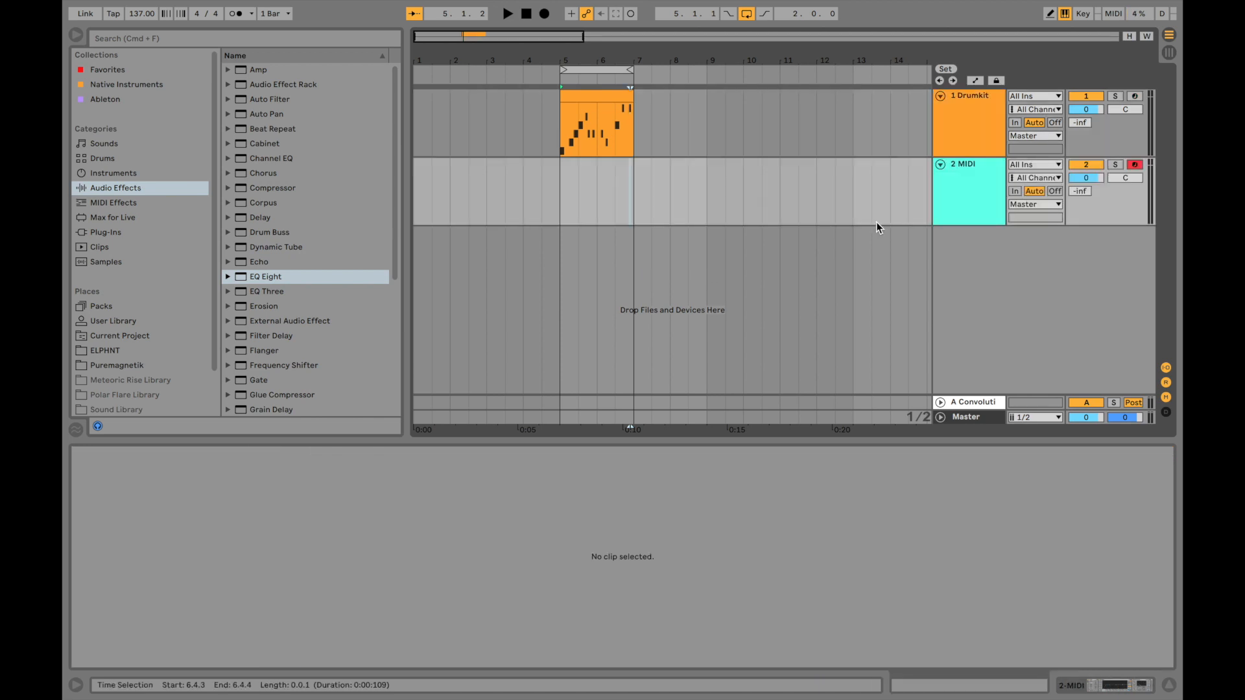
left_click(954, 197)
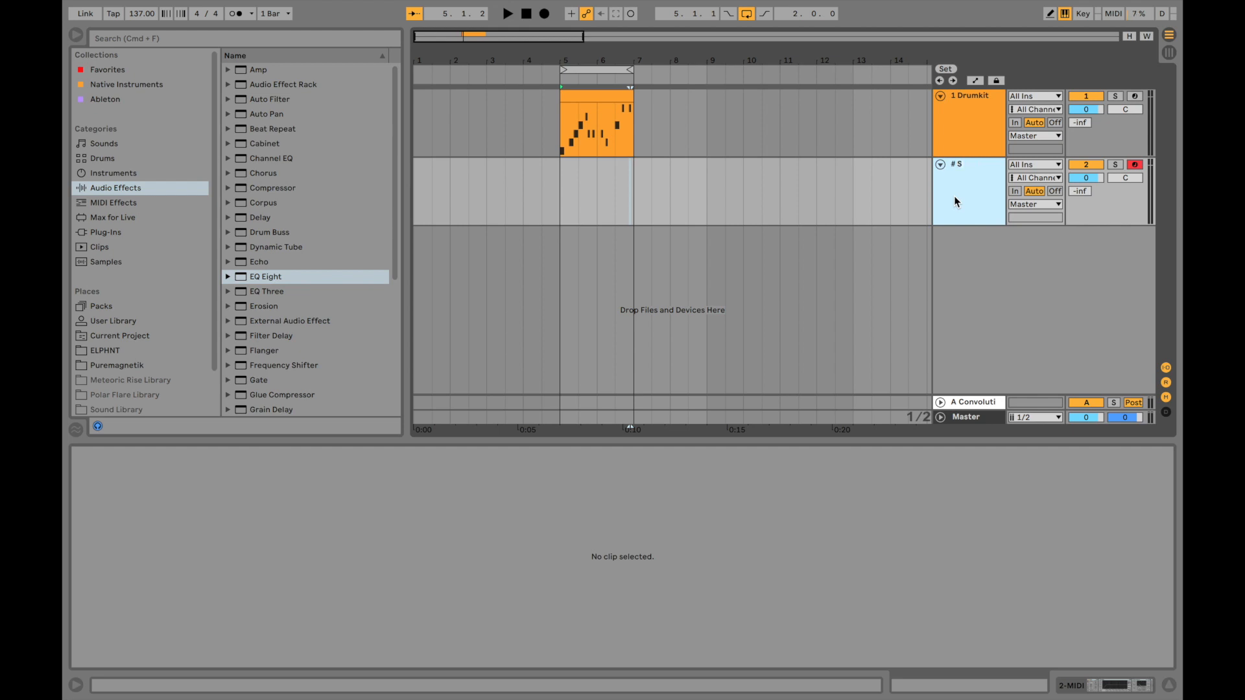
key("Return")
Insert an empty two-bar MIDI clip on the Shaker track from bar 5 to bar 7.
left_click_drag(560, 187, 631, 196)
right_click(593, 186)
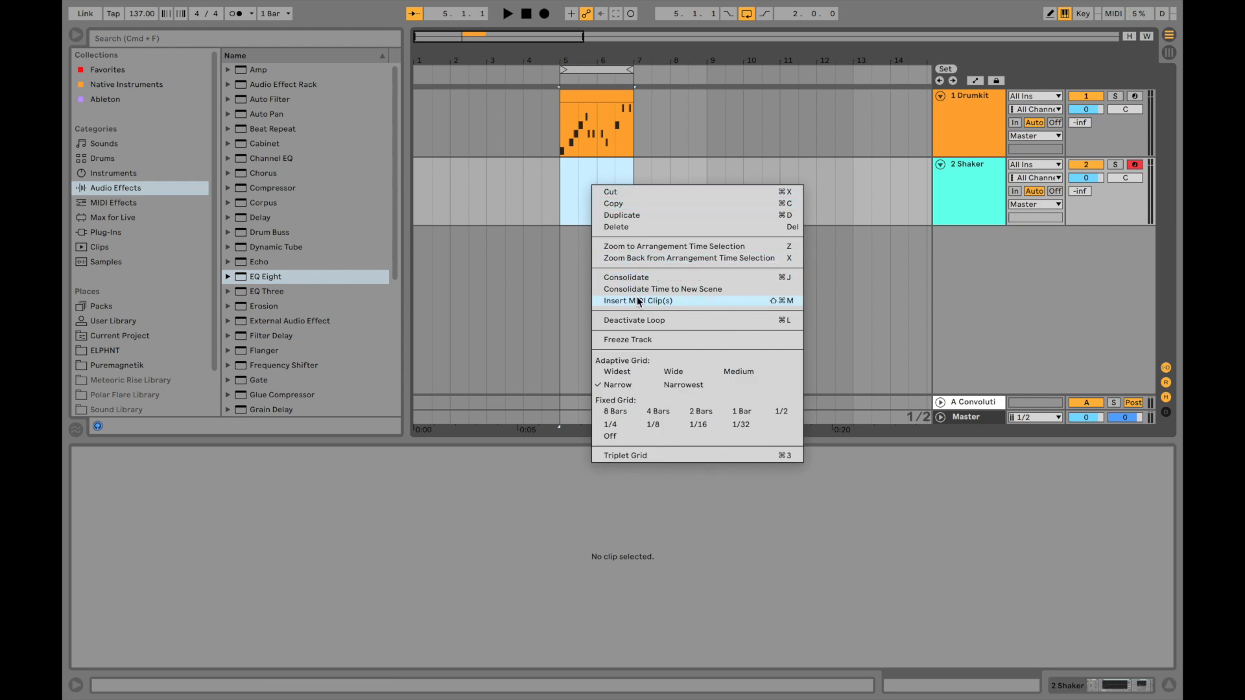
left_click(610, 302)
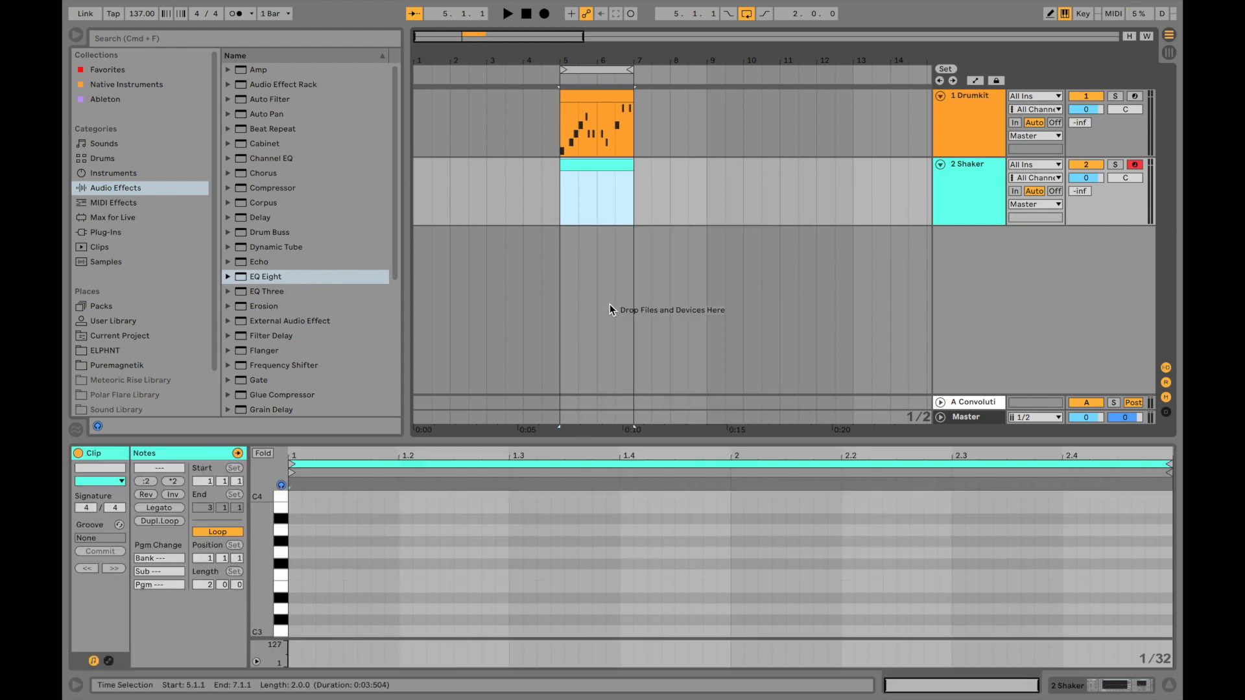
Search the browser for "shaker short" and load Shaker Short.aif as the Shaker track's instrument.
left_click(290, 41)
type("shaker short")
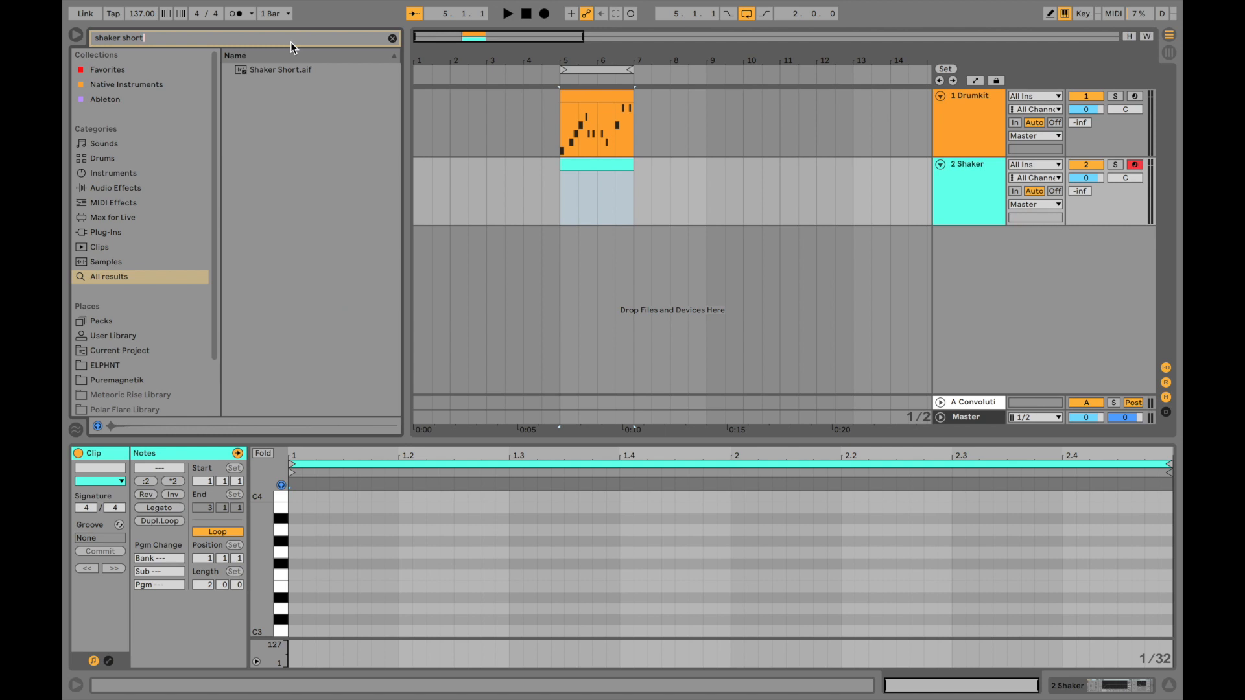
left_click(258, 72)
left_click_drag(258, 71, 485, 195)
left_click(625, 397)
left_click_drag(297, 73, 337, 213)
double_click(978, 211)
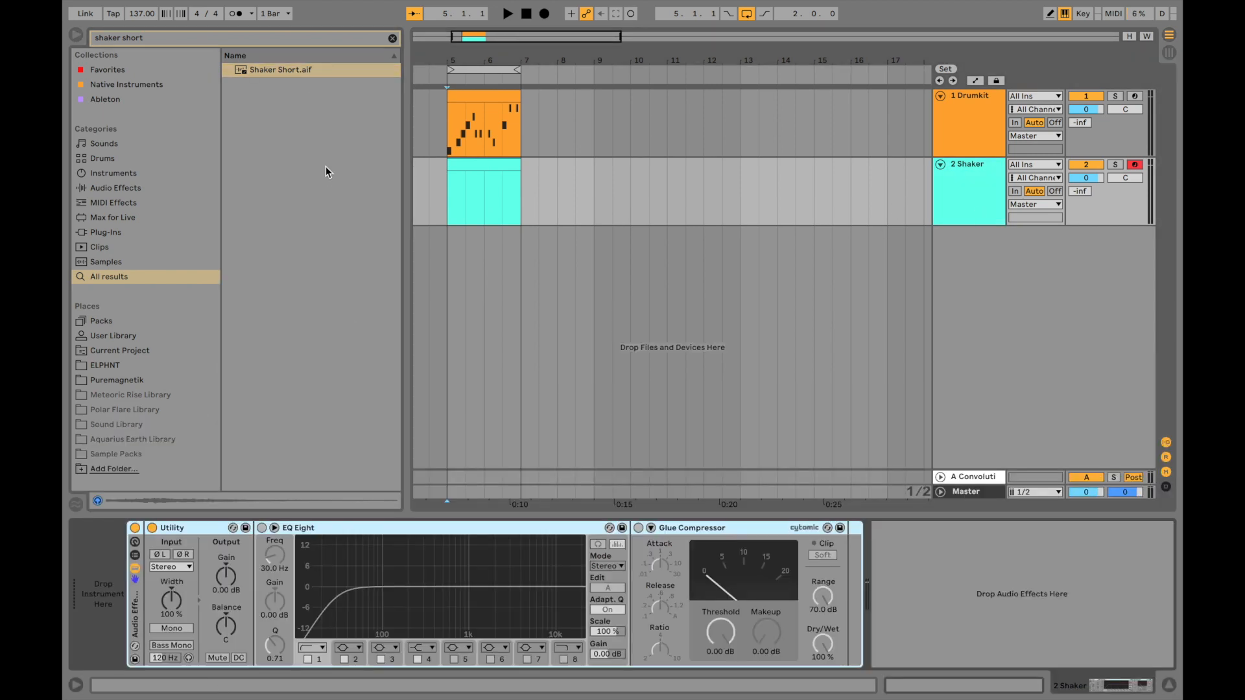
left_click_drag(270, 73, 107, 596)
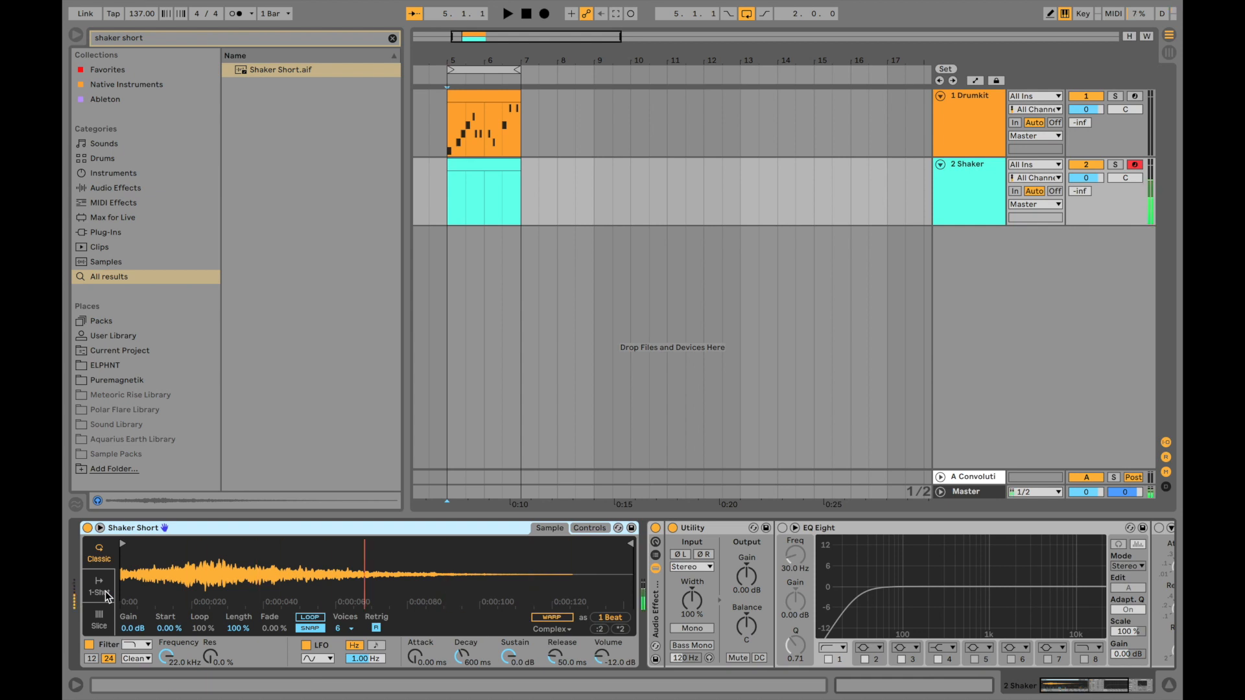
Open the Shaker clip and place a 1/32 note on B2 at its start.
double_click(486, 165)
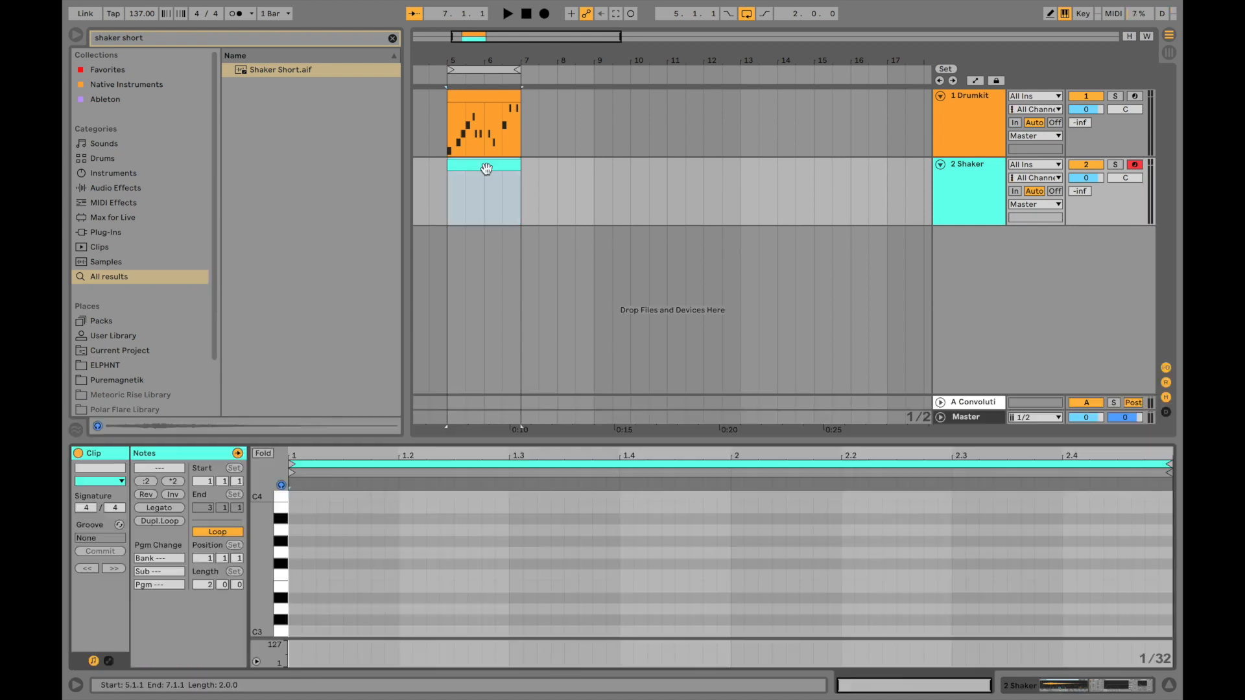
scroll(345, 547, "up", 3)
left_click(307, 594)
double_click(307, 593)
key("Left")
key("Down")
key("Down")
key("Up")
key("Down")
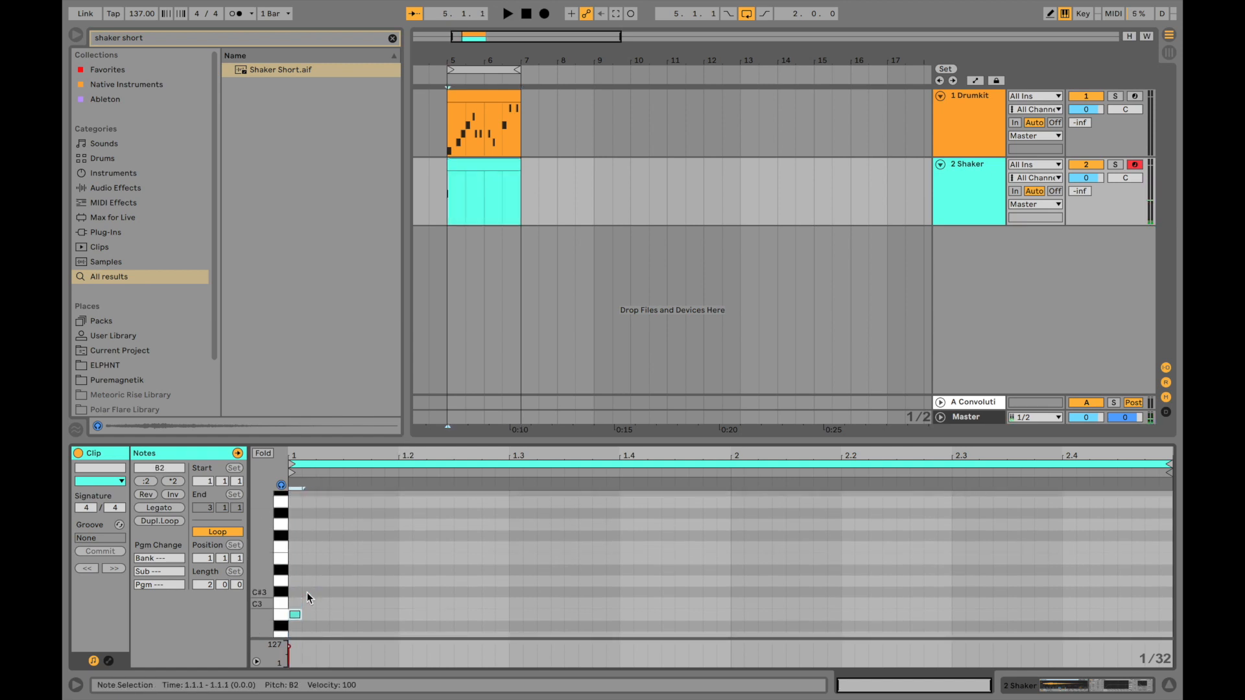
Lengthen the B2 note to an eighth note and duplicate it three times in a row.
key("shift+Right")
key("shift+Right")
key("shift+Right")
key("shift+Right")
key("shift+Left")
left_click_drag(392, 455, 391, 473)
key("super+d")
key("super+d")
key("super+d")
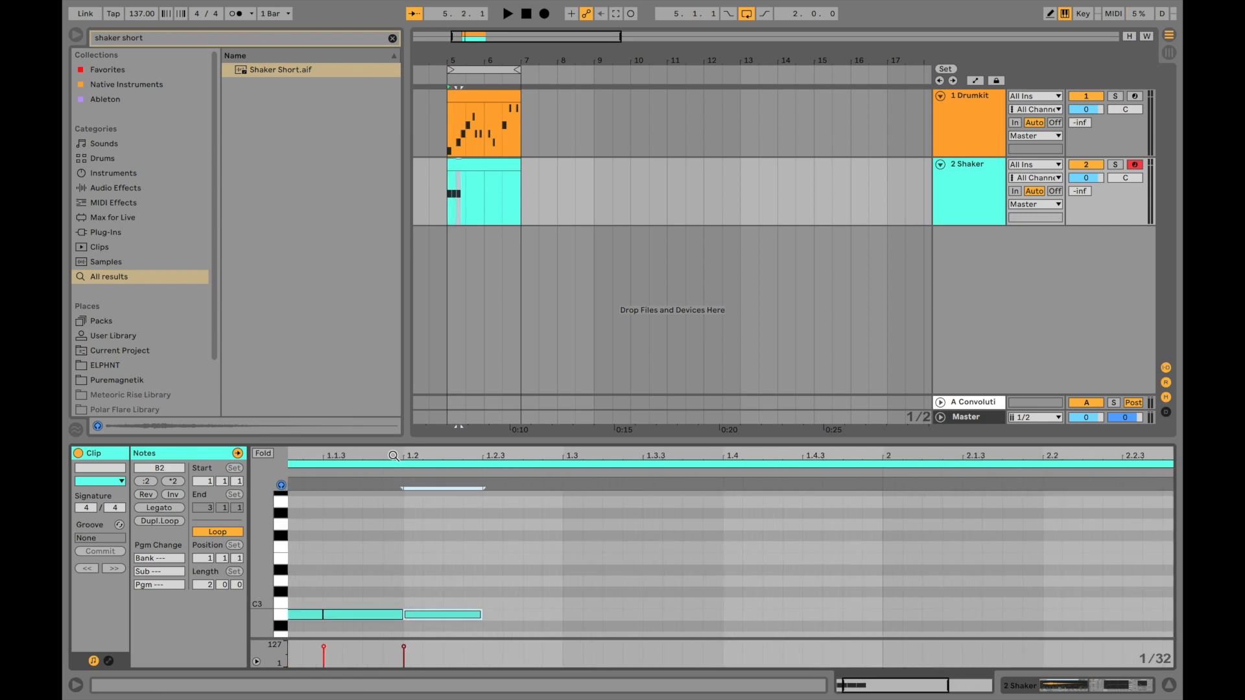
Audition the shaker pattern and delete the duplicated B2 notes, leaving only the first one.
key("space")
key("space")
left_click(399, 612)
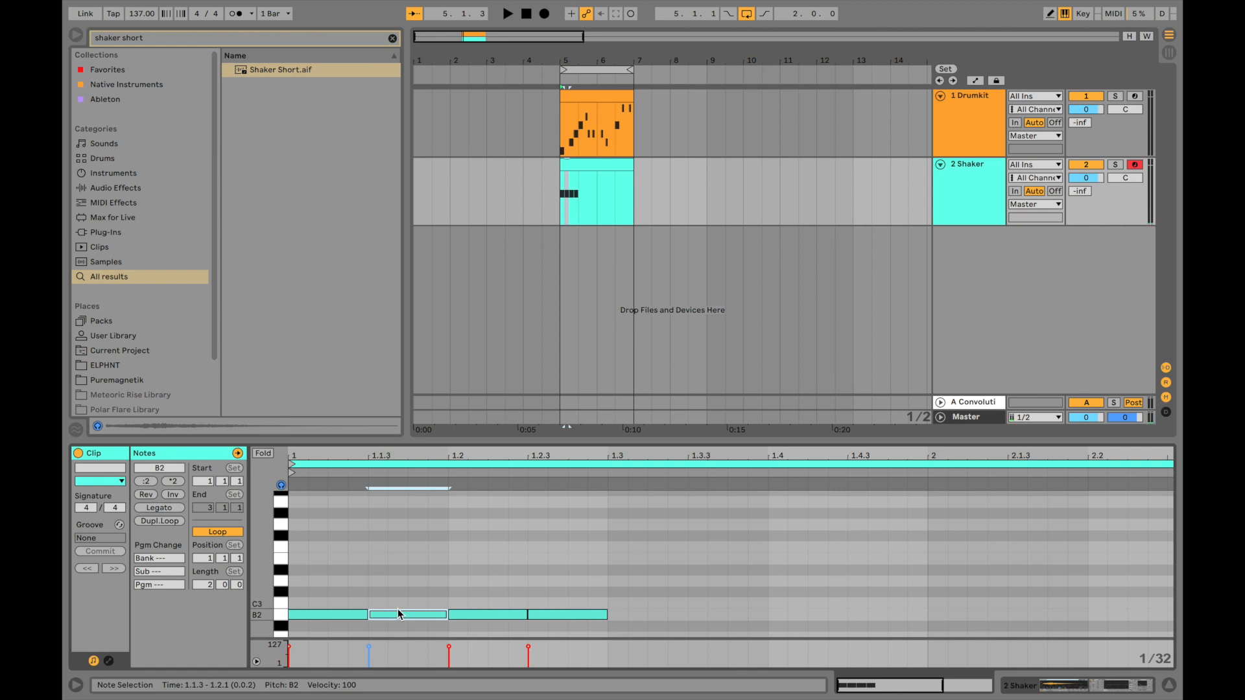
key("Delete")
key("space")
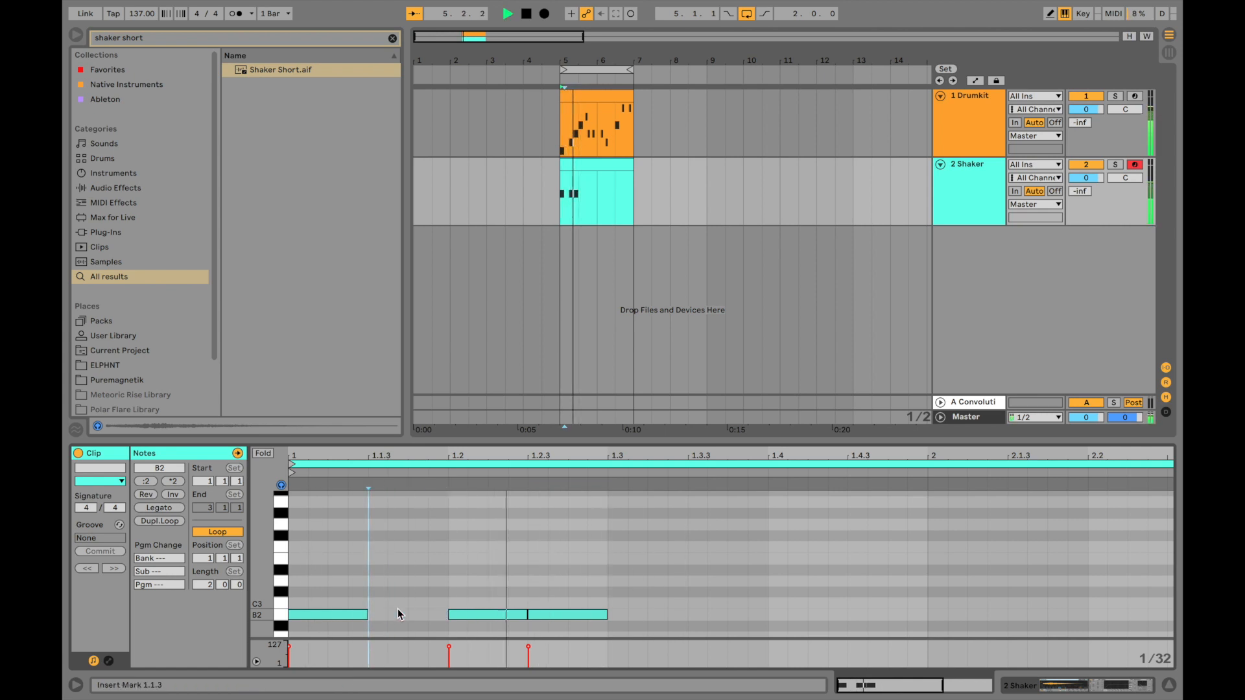
key("space")
left_click(579, 616)
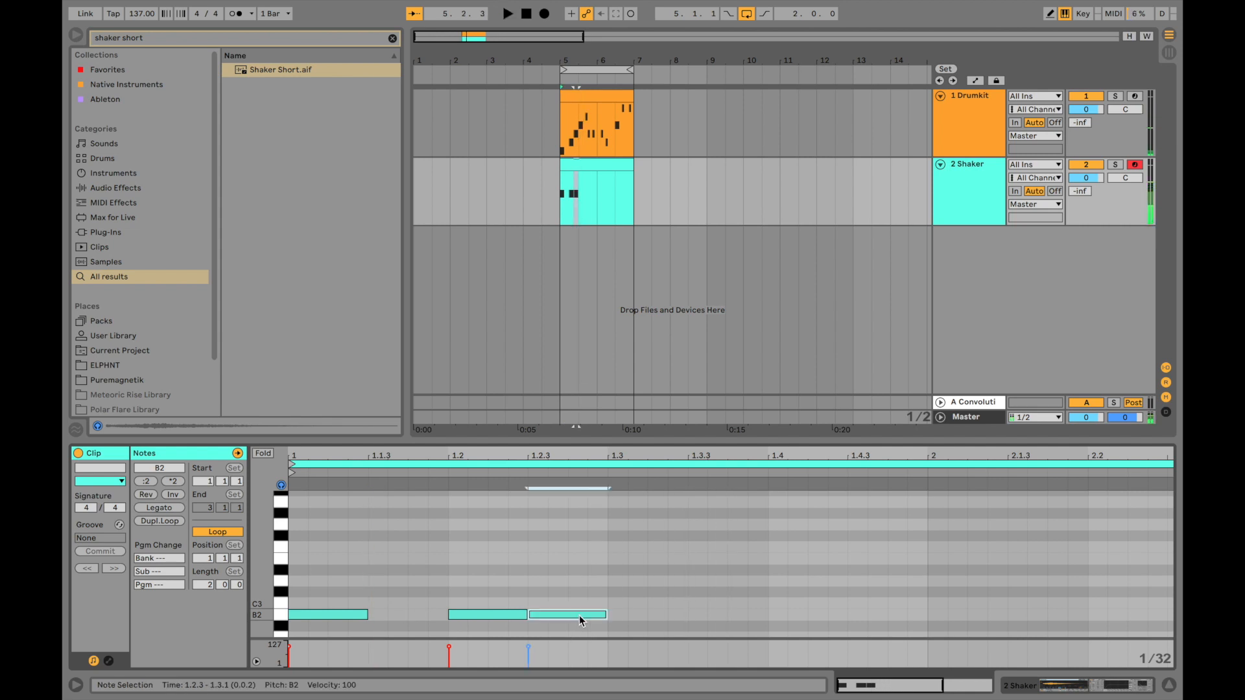
key("Delete")
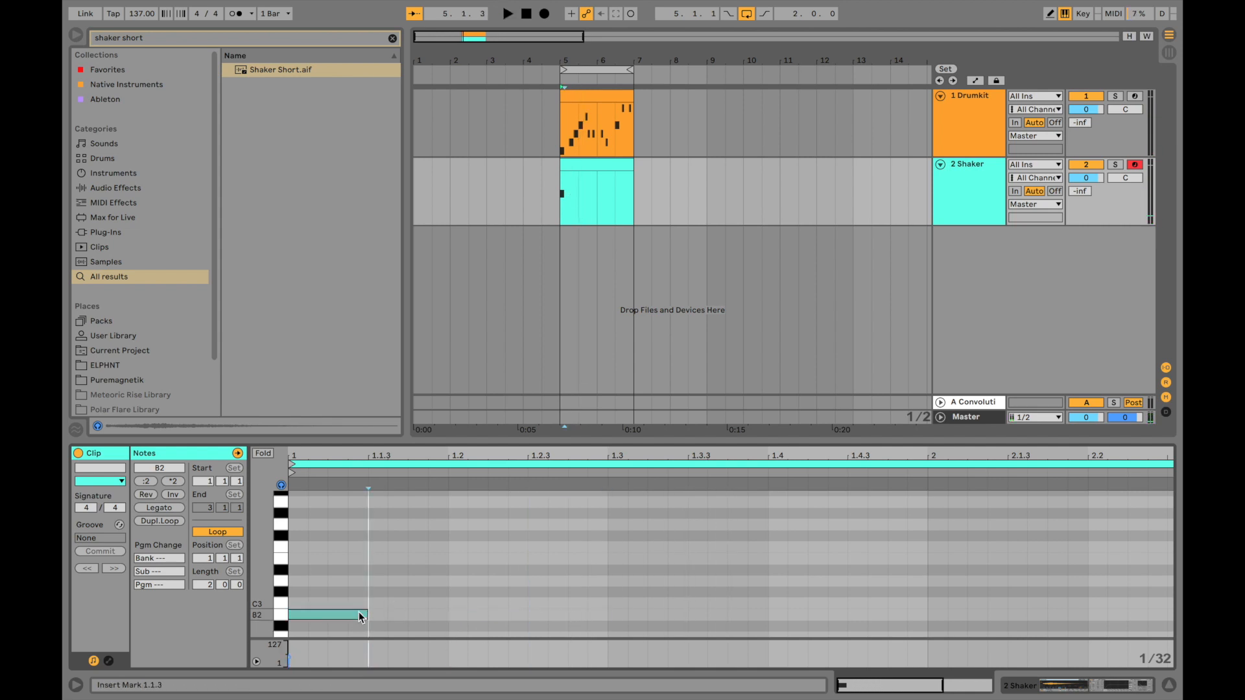
Stretch the B2 note to one full beat, ending at 1.2, and set its velocity to 63.
left_click_drag(361, 617, 450, 632)
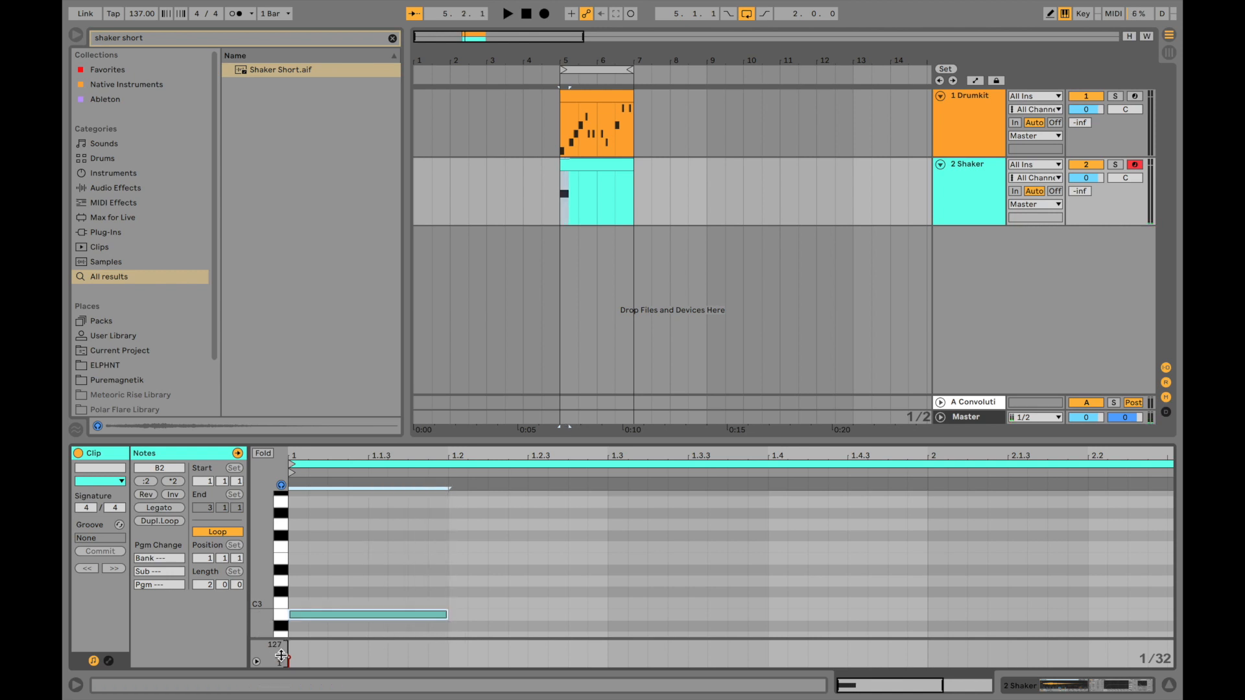
left_click_drag(291, 663, 291, 660)
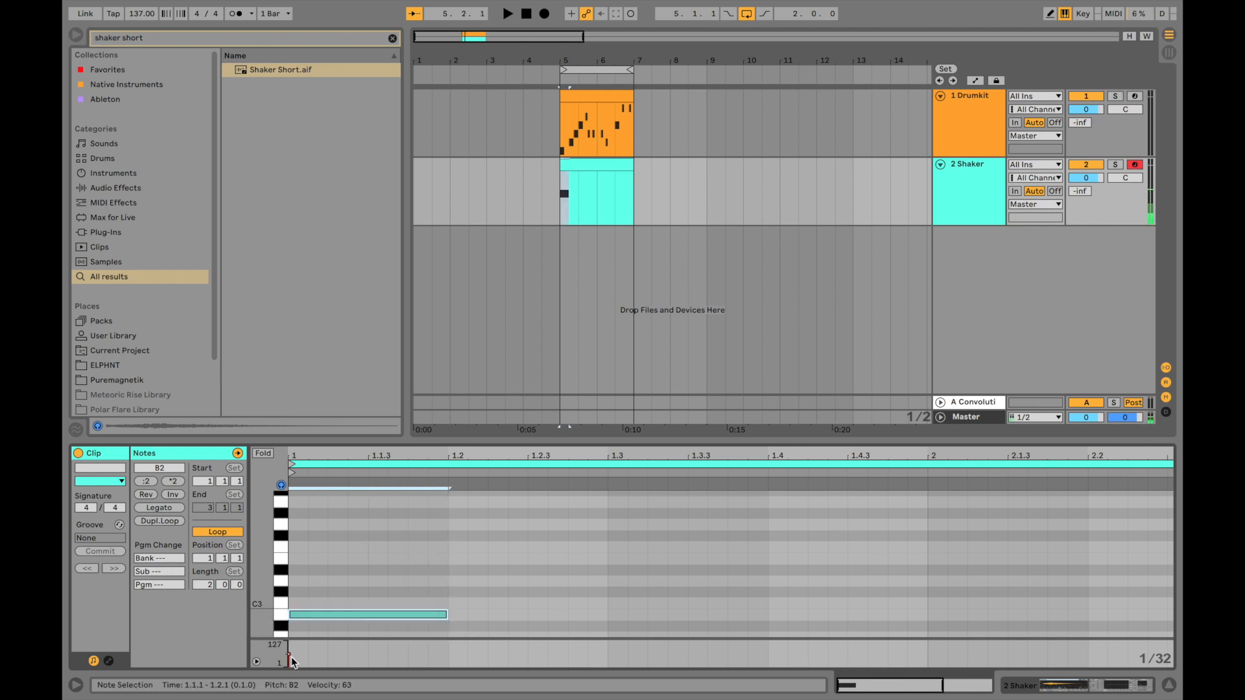
Duplicate the one-beat B2 note seven times to fill the two-bar Shaker clip.
key("ctrl+d")
key("ctrl+d")
key("ctrl+d")
key("ctrl+d")
key("ctrl+d")
key("ctrl+d")
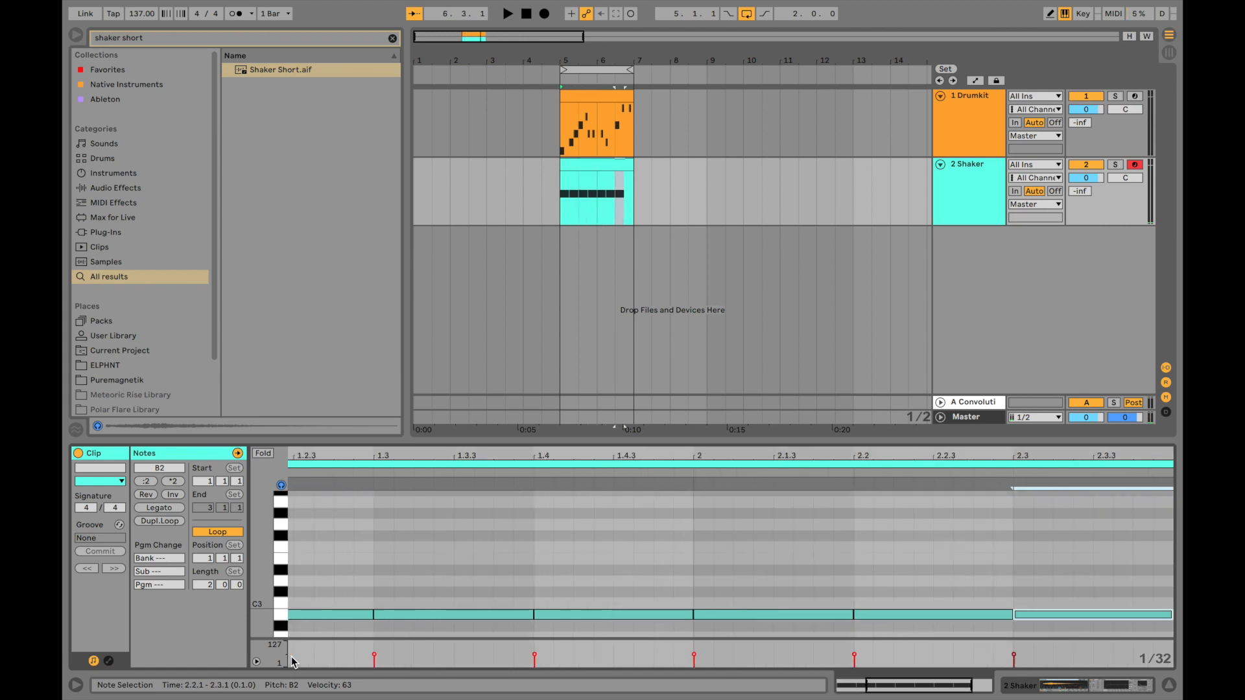
key("ctrl+d")
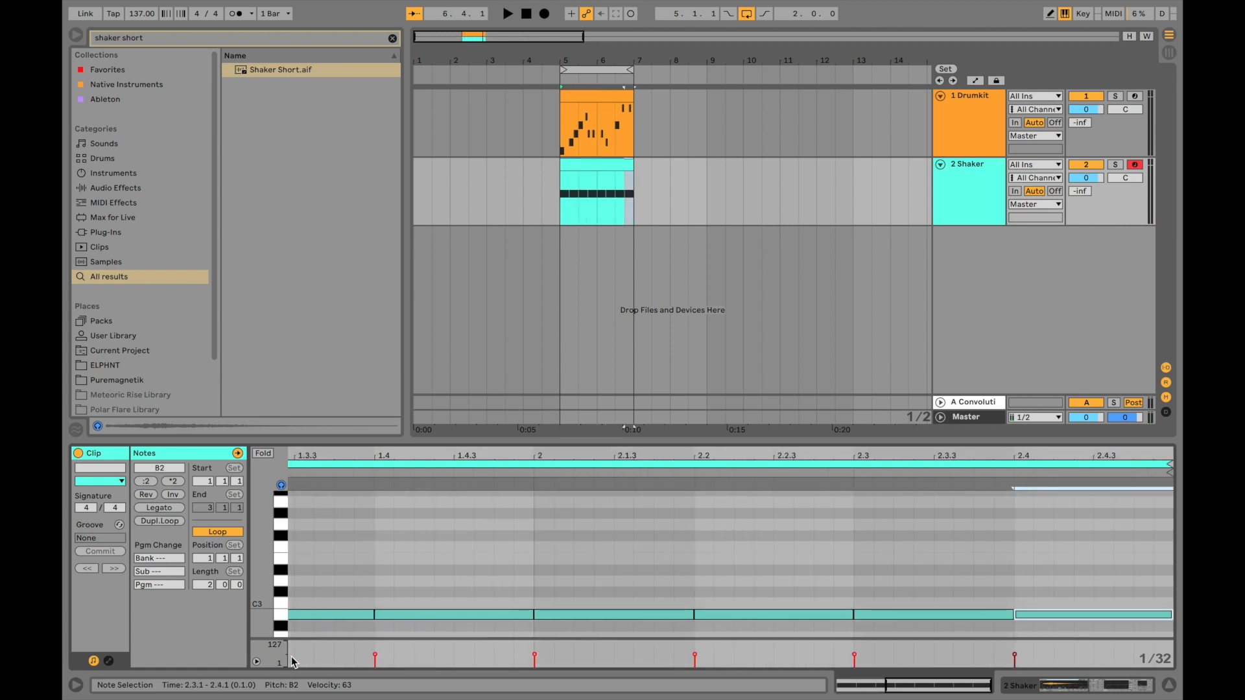
Play the loop, turn on the Shaker track's EQ Eight and raise its low-cut filter frequency.
key("space")
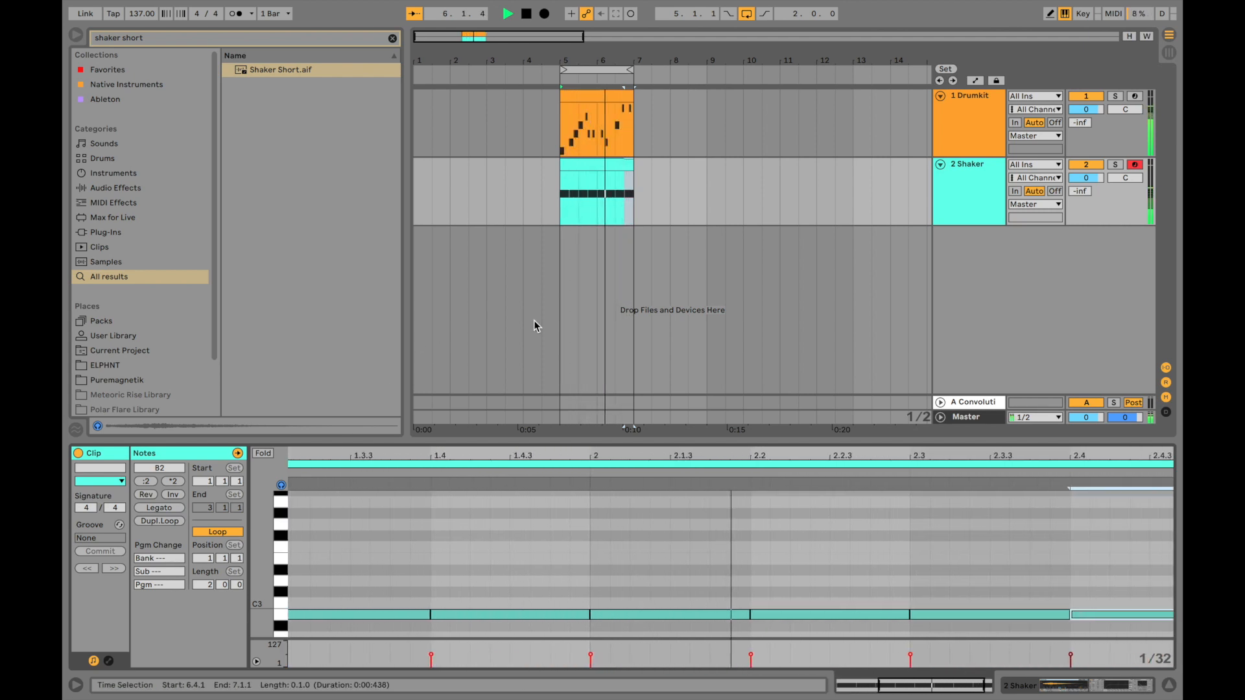
left_click(587, 333)
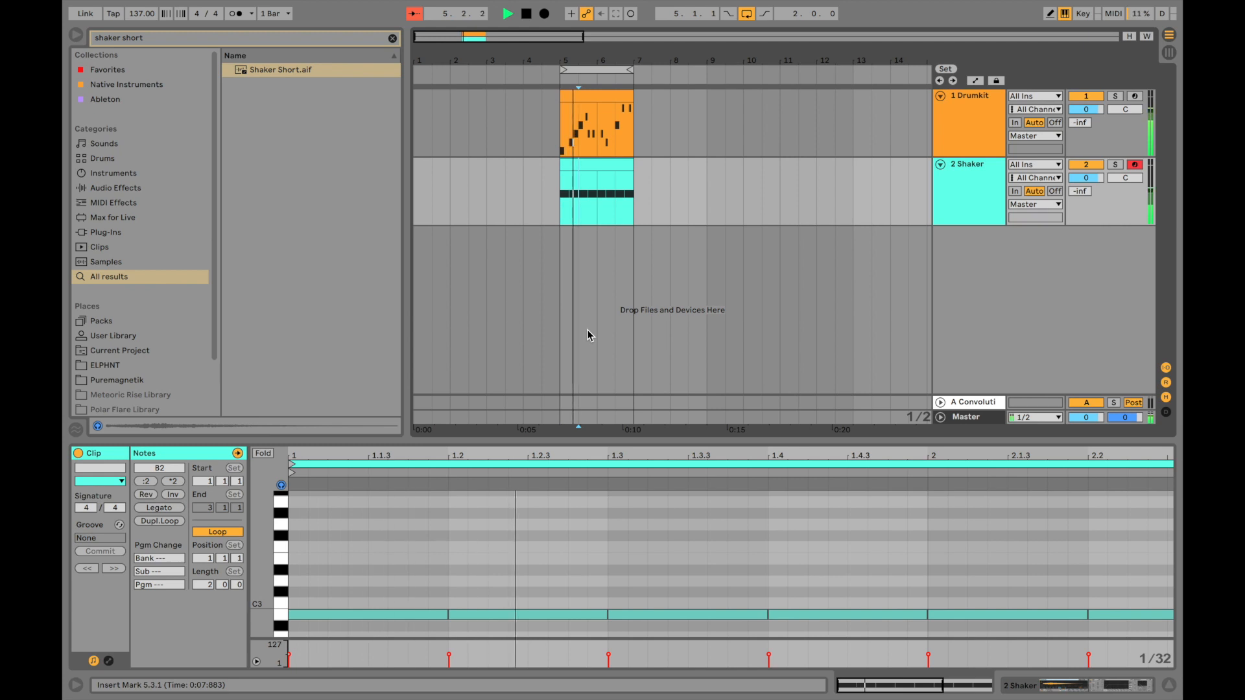
key("shift+Tab")
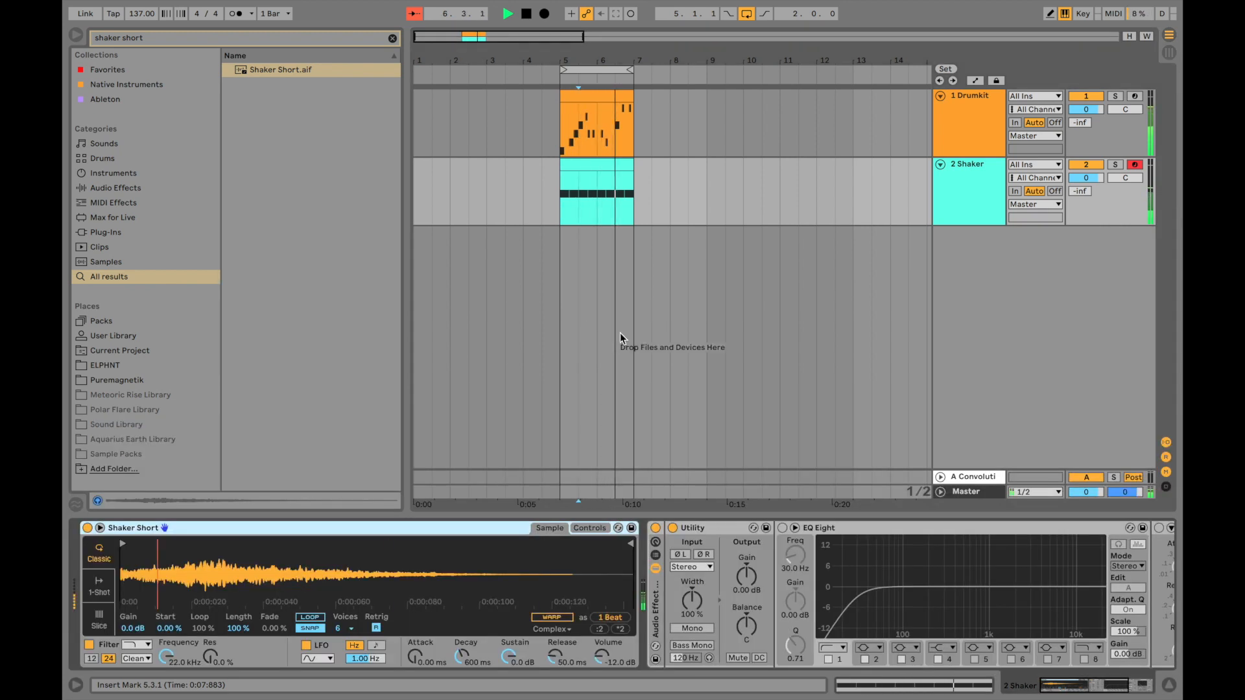
left_click(782, 528)
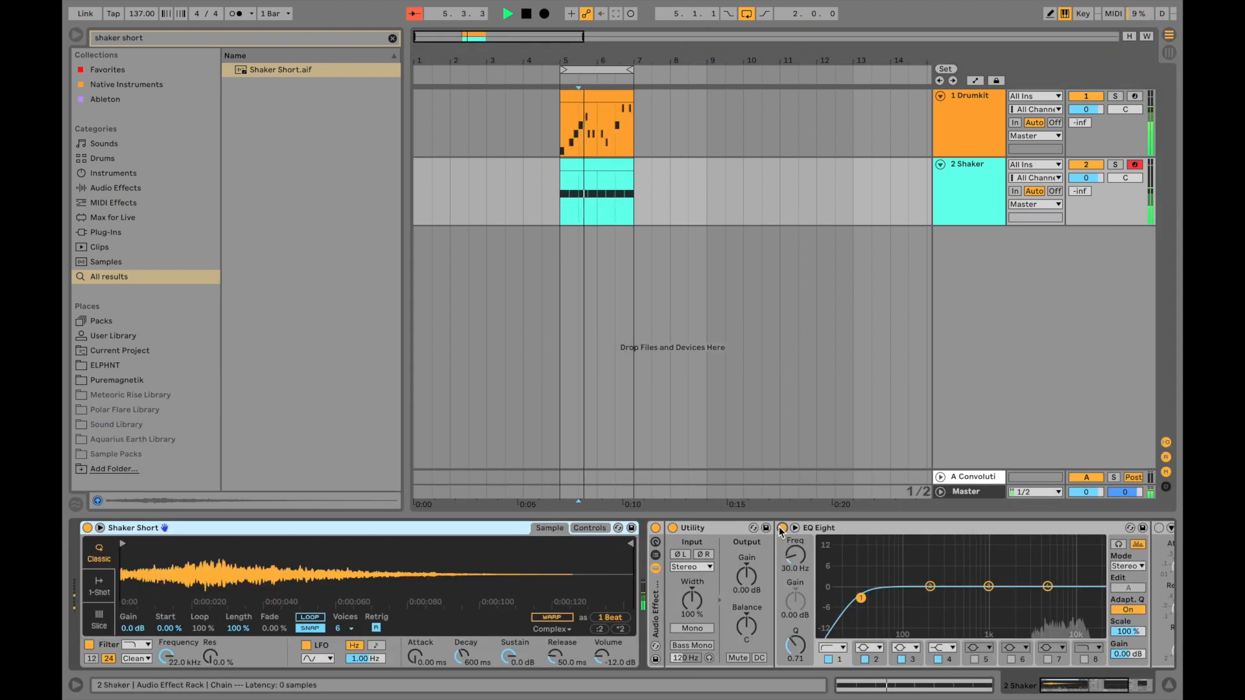
left_click_drag(796, 556, 795, 501)
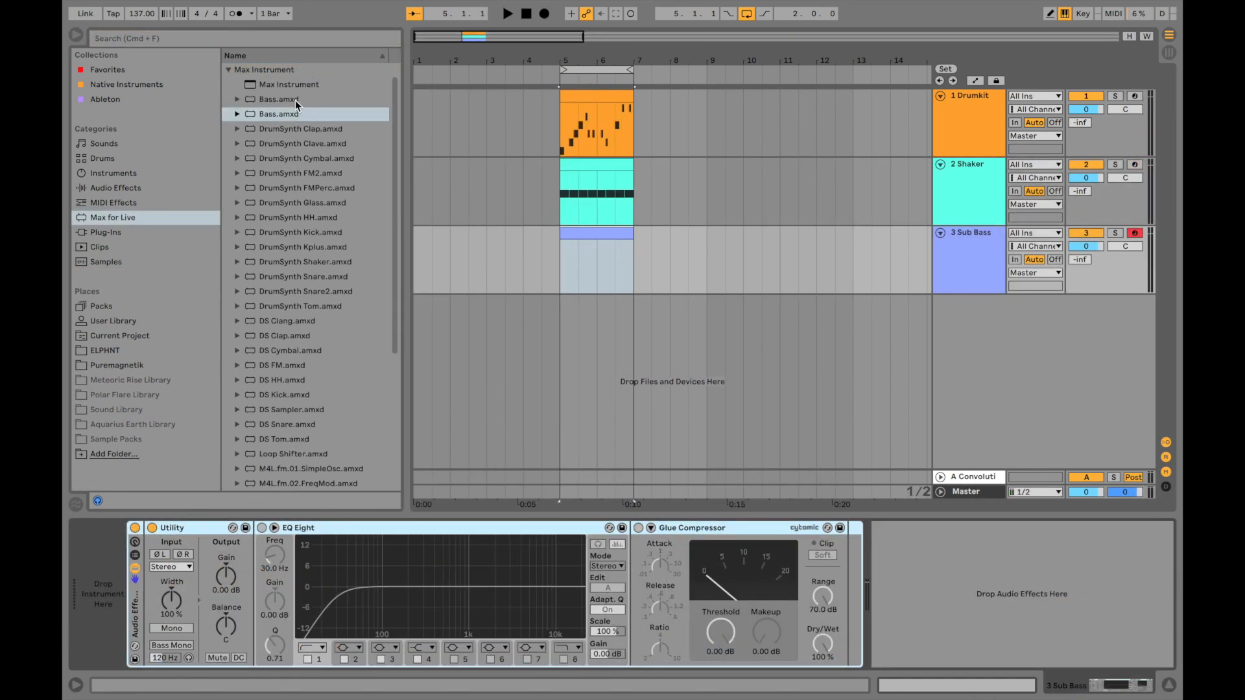
Load the second Bass.amxd Max instrument onto the Sub Bass track and open its empty clip for editing.
left_click(302, 115)
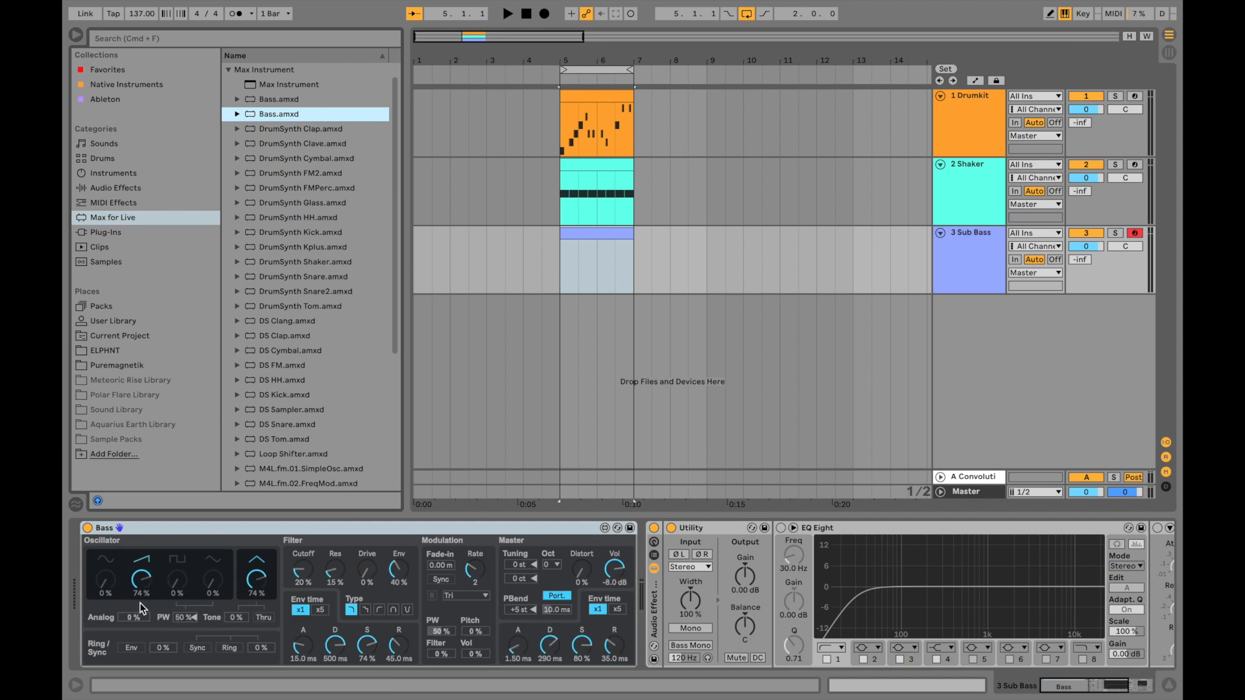
double_click(592, 232)
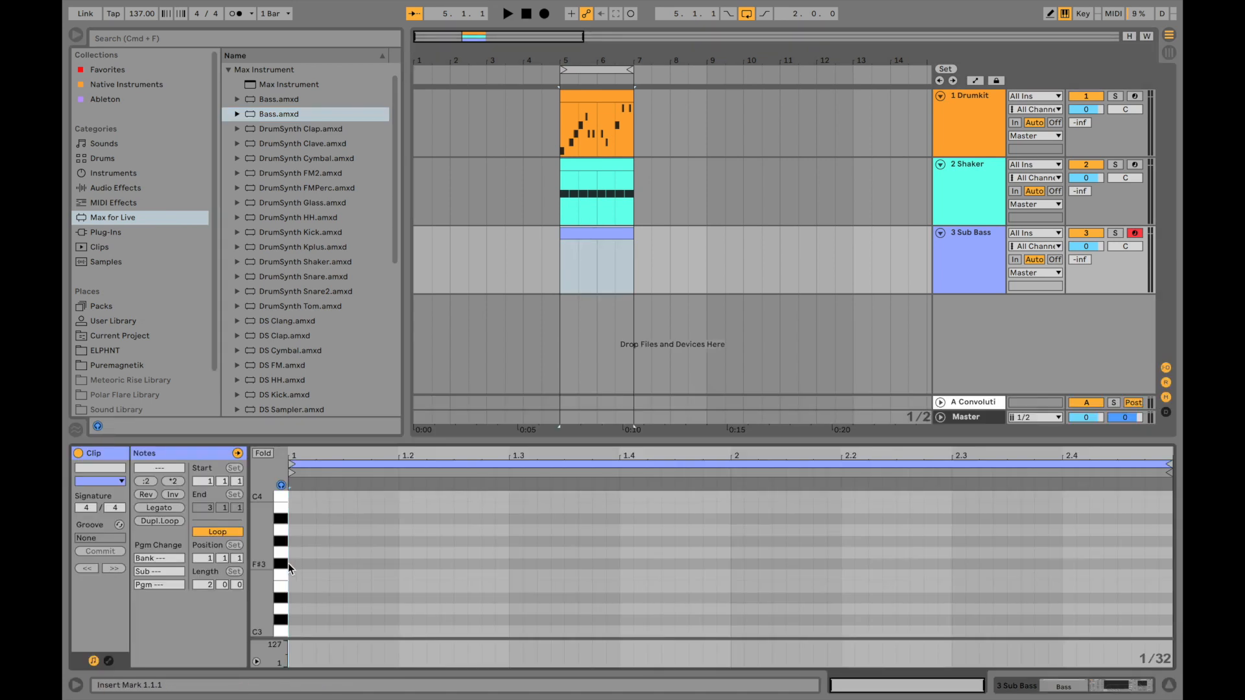
Audition a range of pitches on the Bass instrument to choose a starting note.
key("f")
key("g")
key("k")
key("j")
key("h")
key("g")
key("f")
key("d")
key("s")
key("a")
Add a 1/32 note on A3 at the Sub Bass clip's start and transpose it down two octaves to A1.
scroll(294, 531, "up", 1)
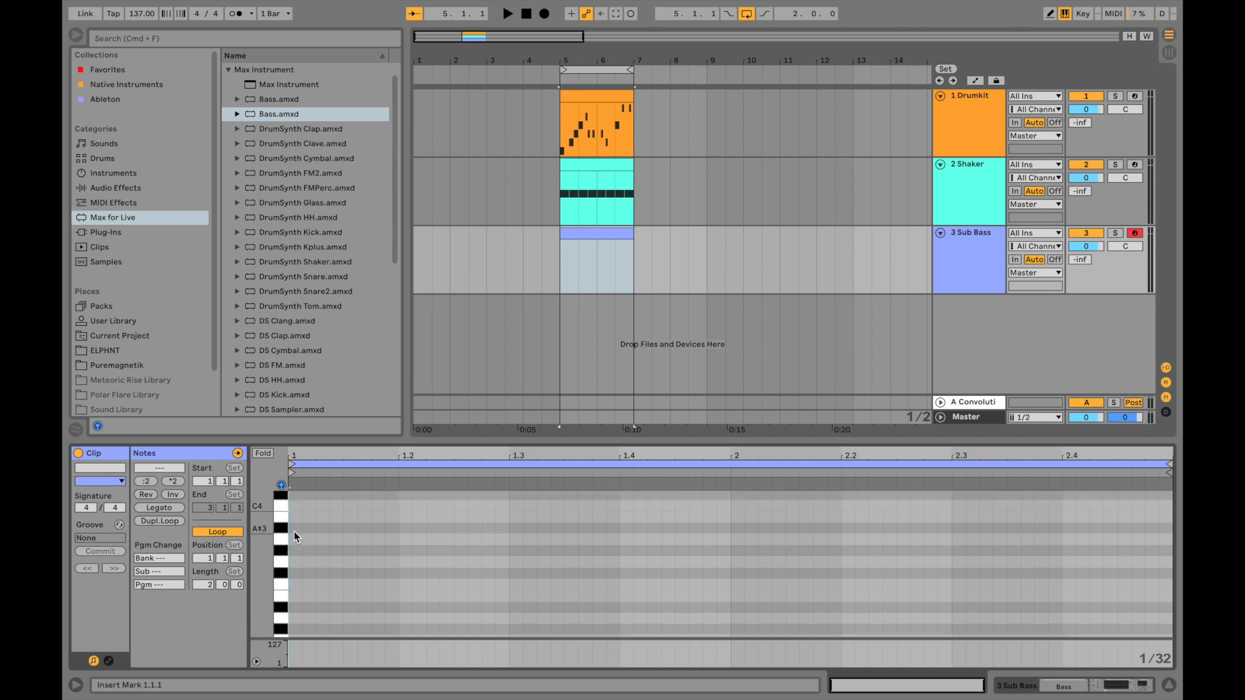
double_click(293, 539)
key("Down")
key("Down")
key("Up")
key("Up")
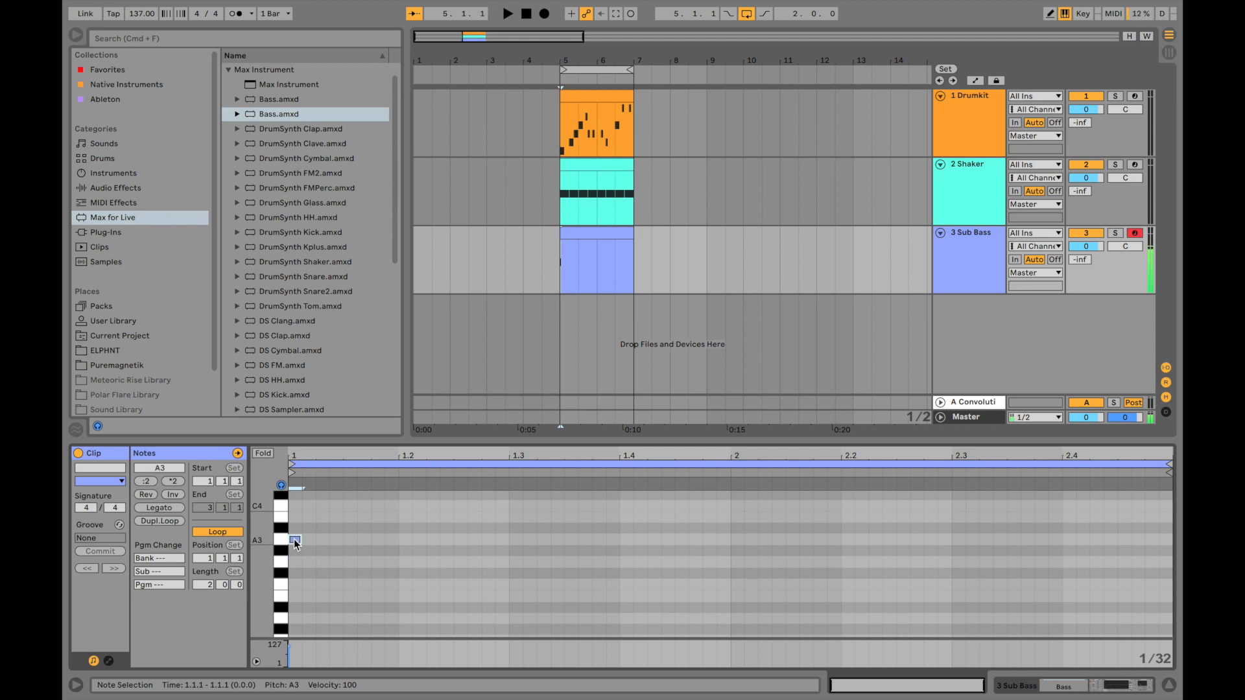
key("shift+Down")
key("shift+Down")
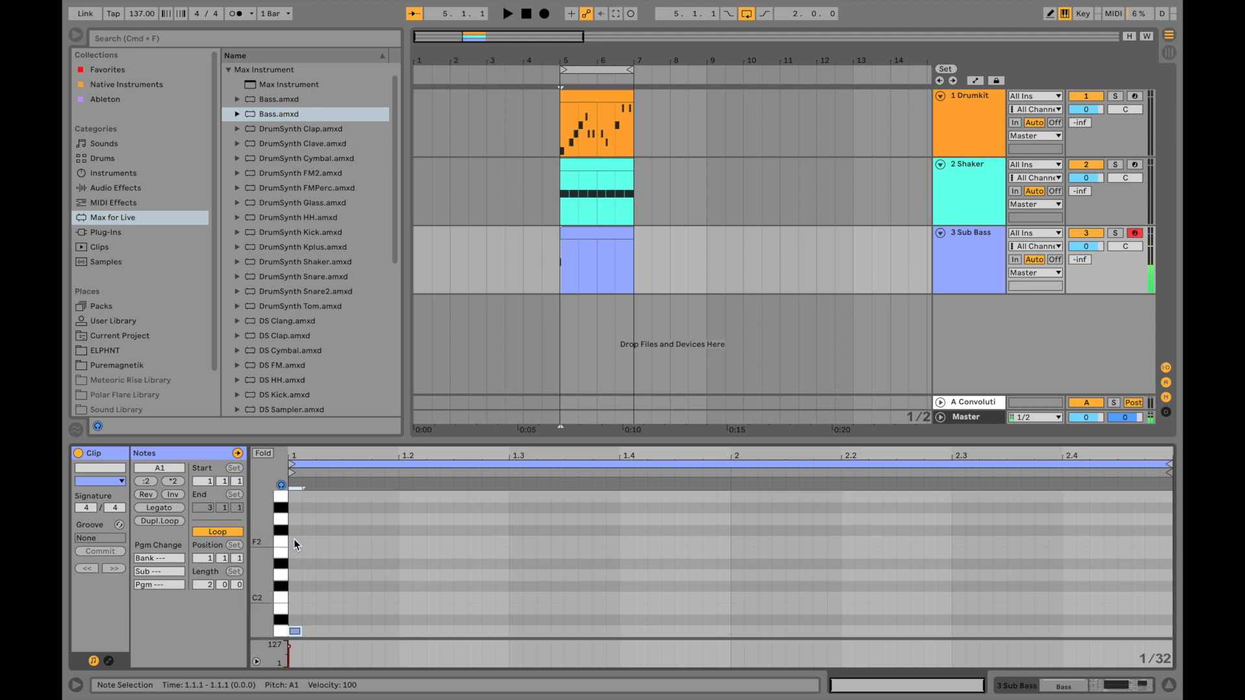
Lengthen the A1 note to end at 1.2.3, start loop playback and duplicate the note once directly after itself.
key("shift+Right")
key("shift+Right")
key("shift+Right")
key("shift+Right")
key("shift+Right")
key("shift+Right")
key("shift+Right")
key("shift+Right")
key("shift+Right")
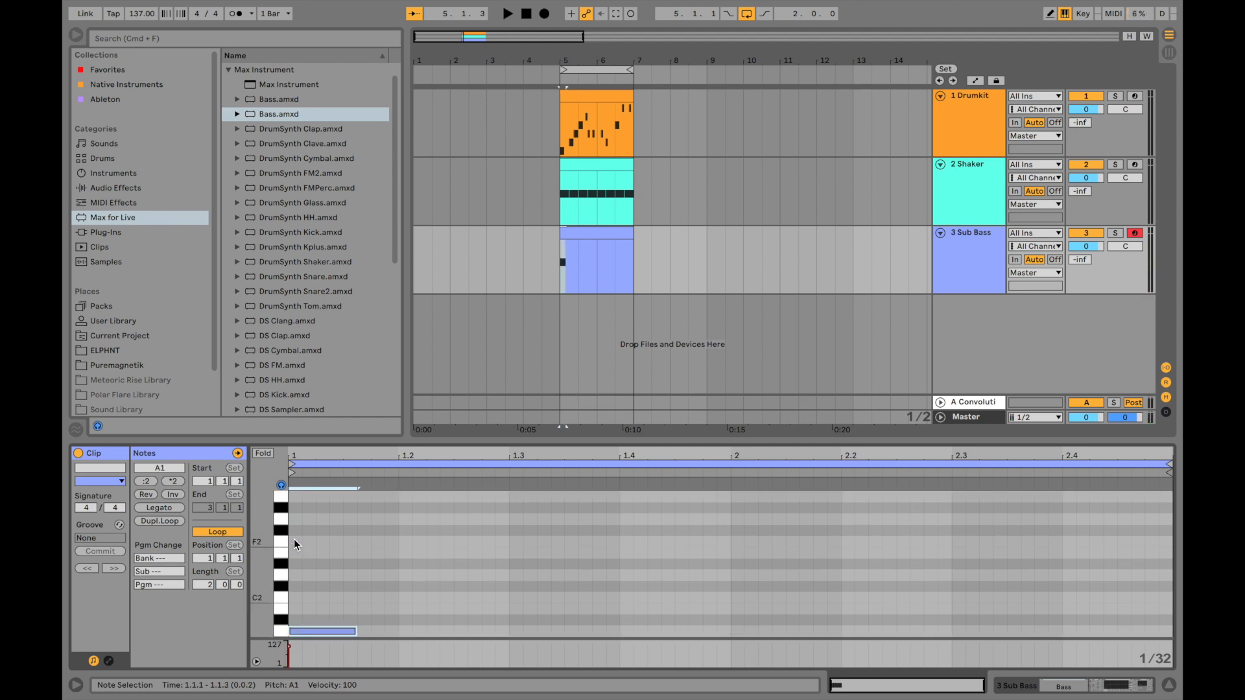
key("shift+Right")
key("space")
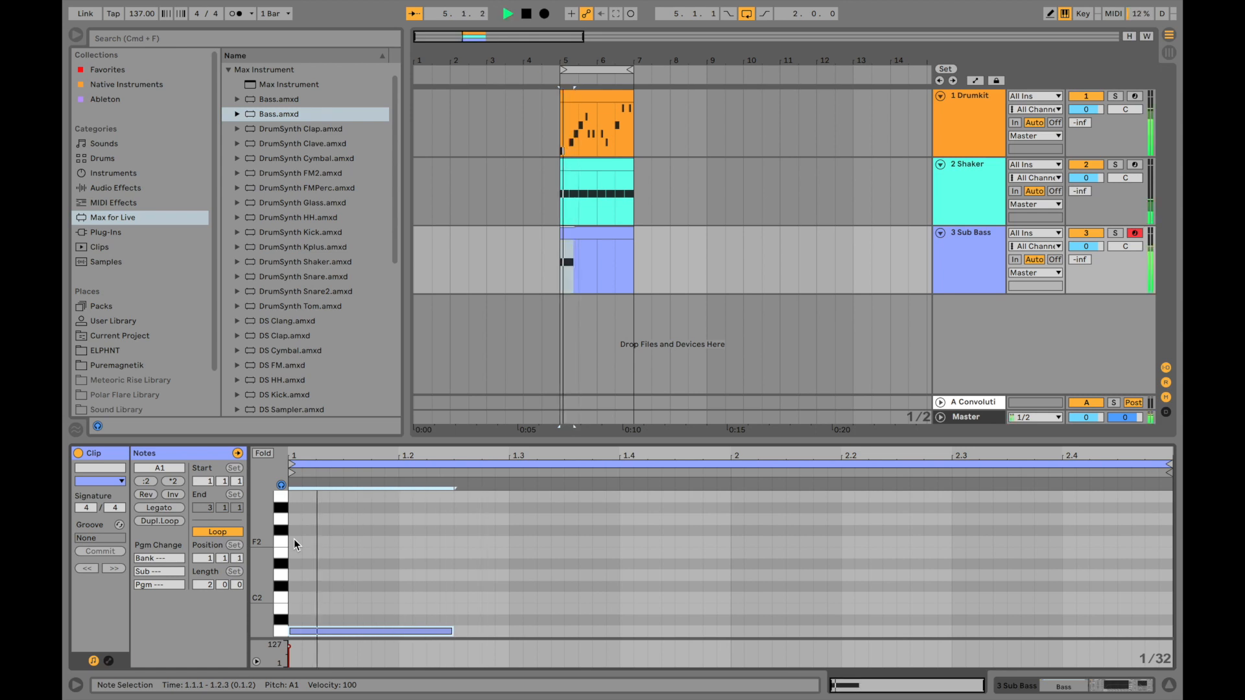
key("super+d")
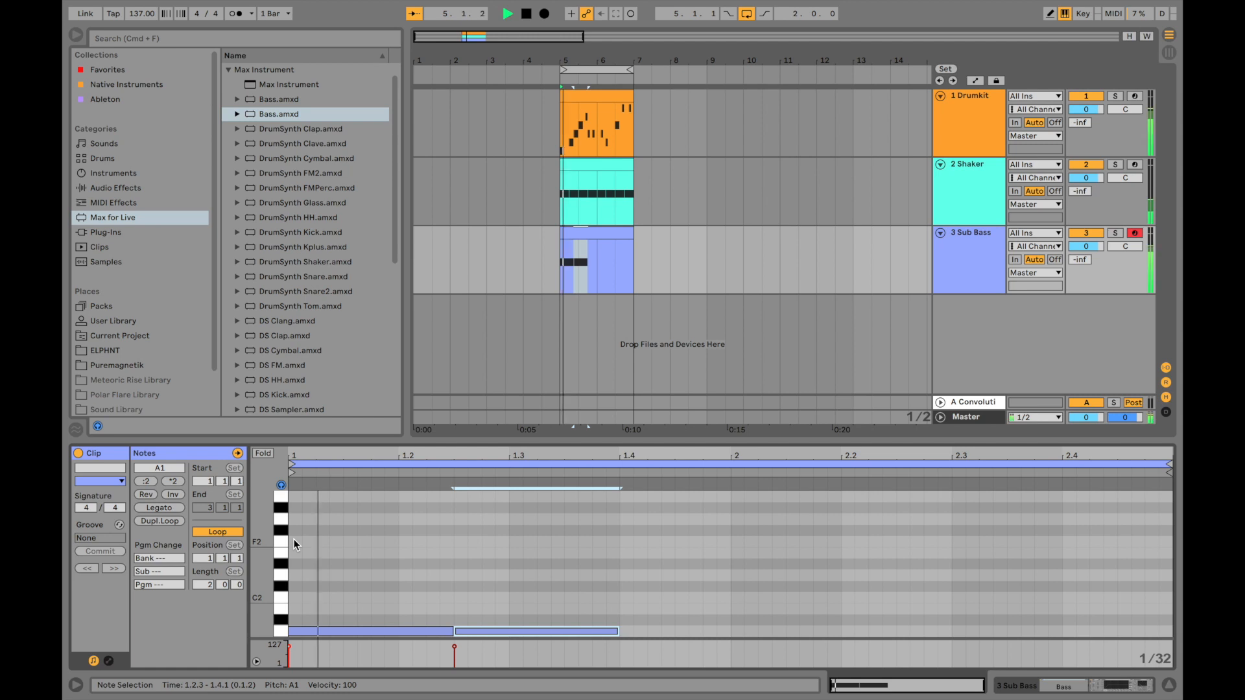
Add a D2 note at 1.4 in the Sub Bass clip and duplicate it three times.
double_click(625, 576)
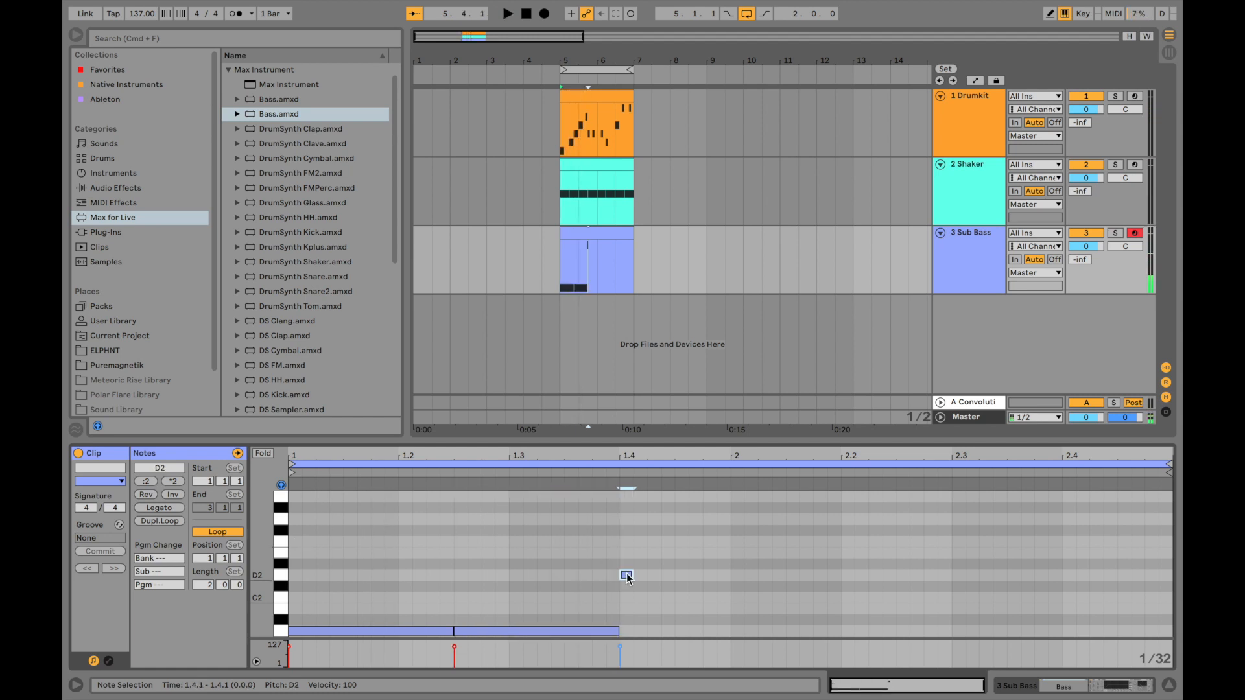
key("super+d")
key("super+d")
key("super+d")
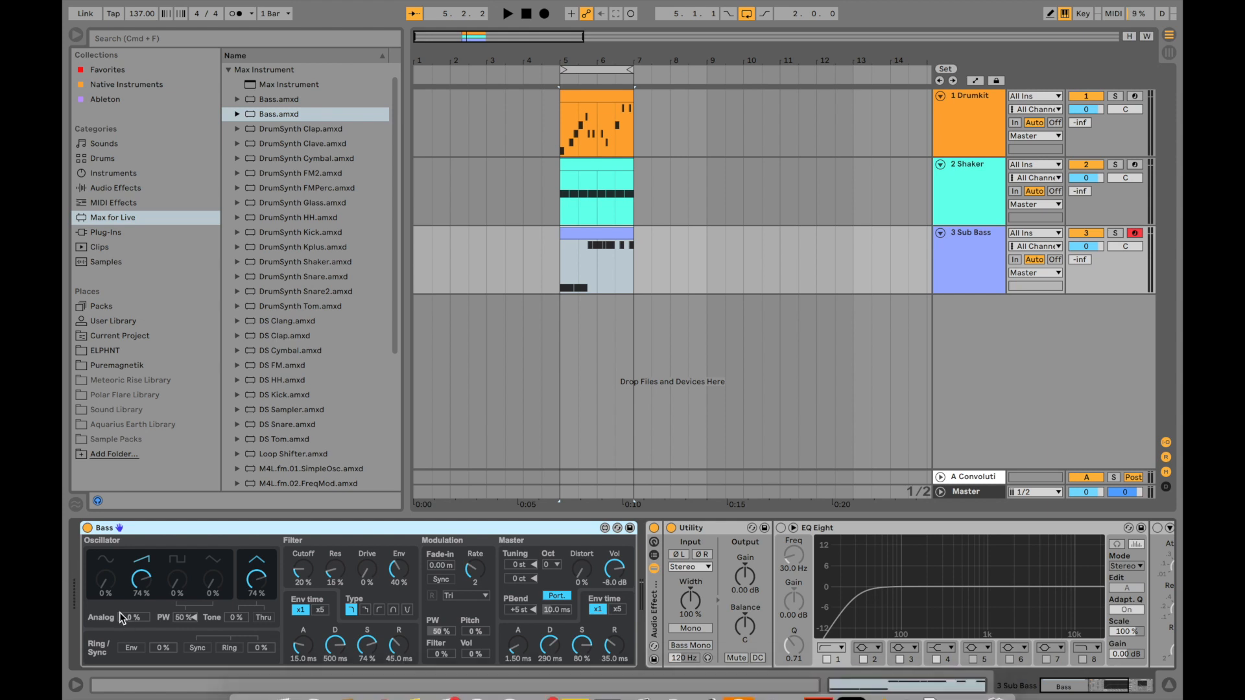
Set the Bass instrument's sawtooth oscillator level to 0%.
left_click(146, 573)
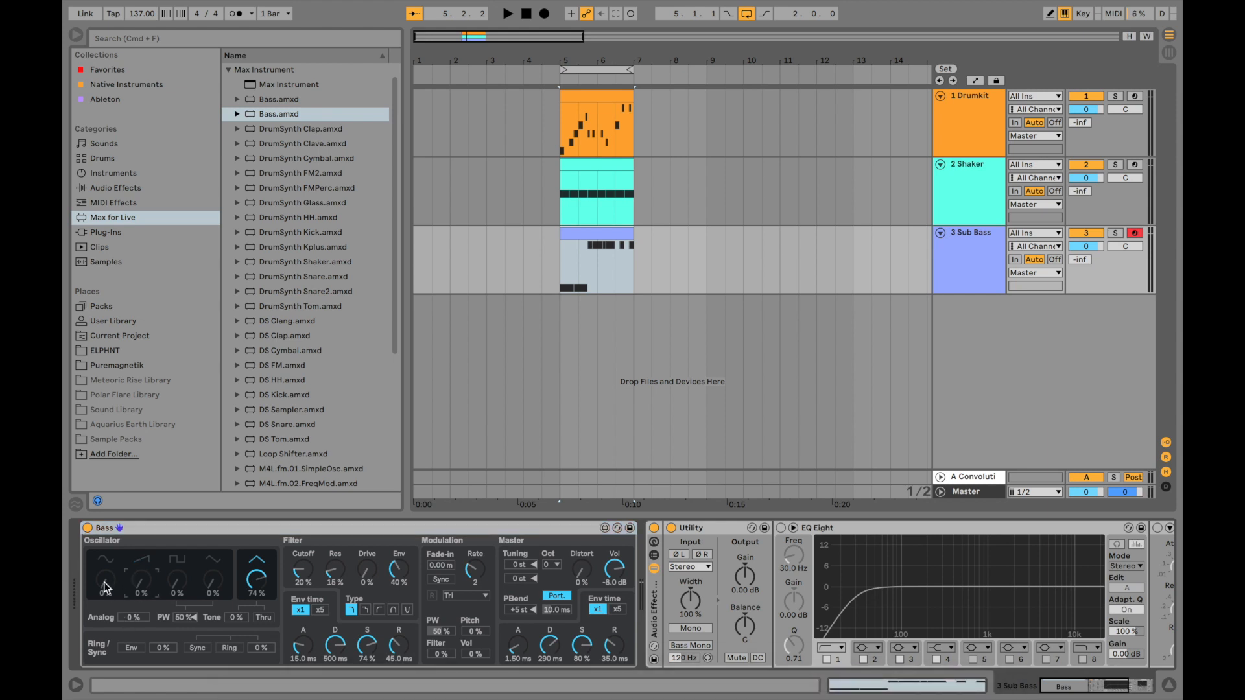
Raise the Bass instrument's sine oscillator level to 72% and its filter cutoff to 50% while the loop plays.
key("space")
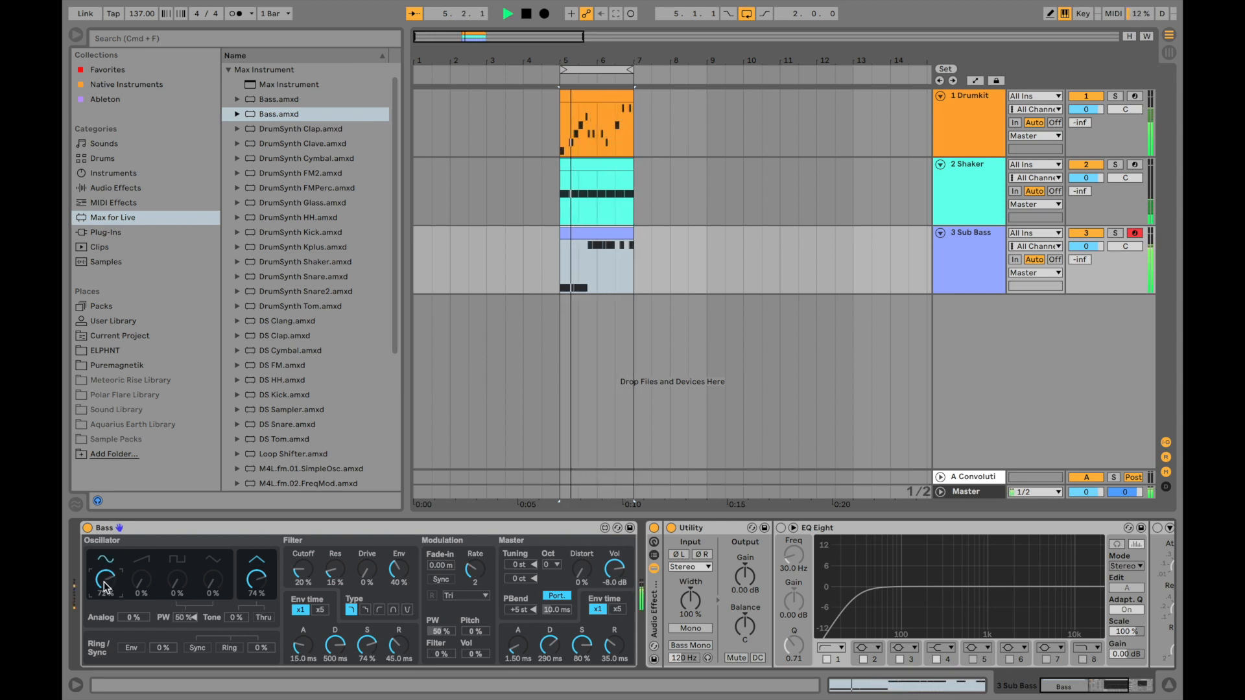
left_click_drag(306, 569, 306, 542)
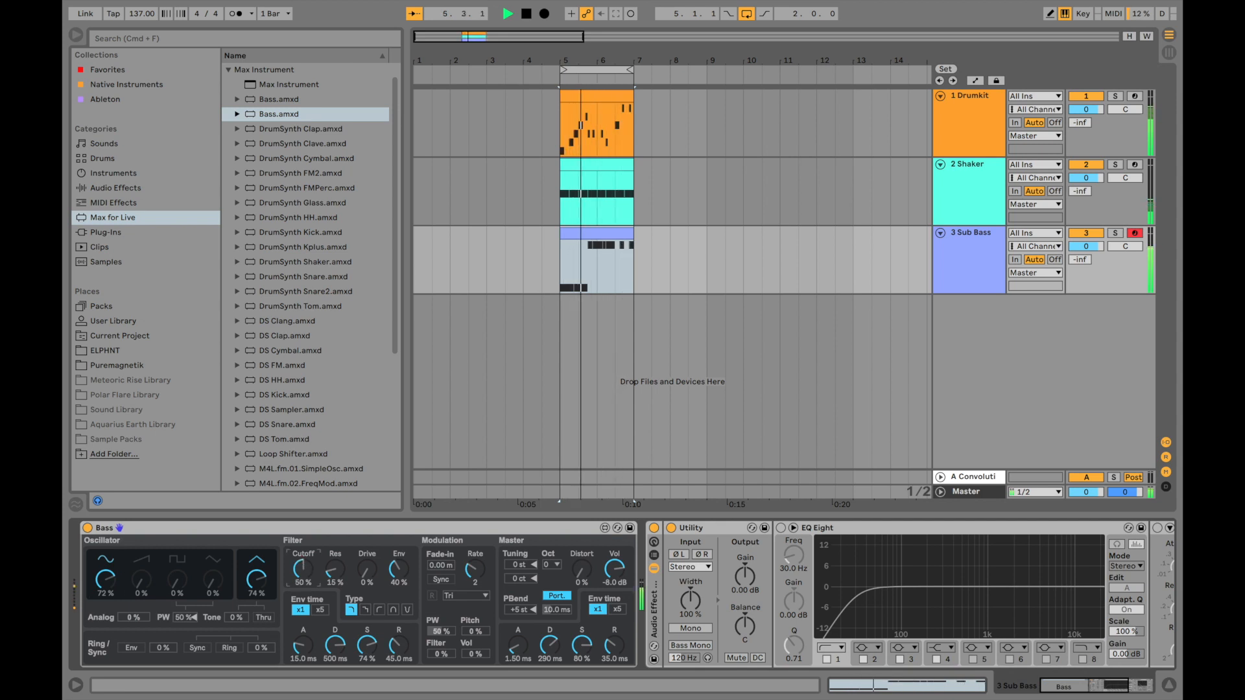
key("space")
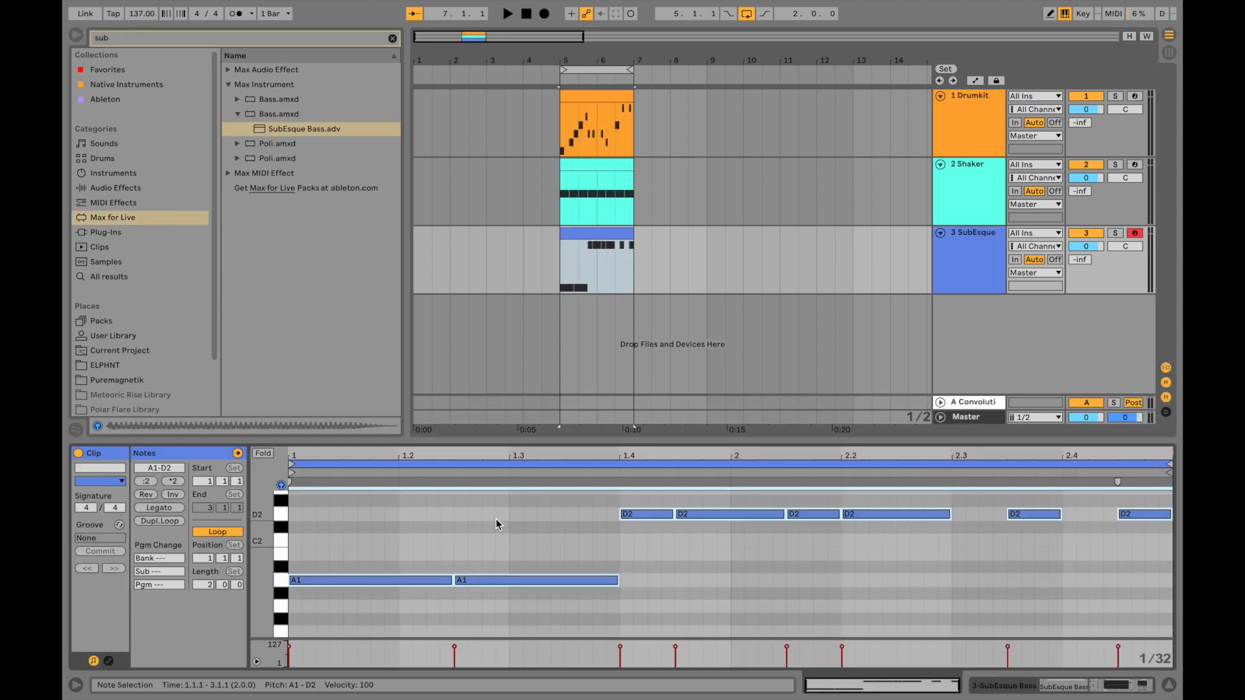
Transpose all the sub bass notes down one octave to A0 and D1 and audition the loop.
key("shift+Down")
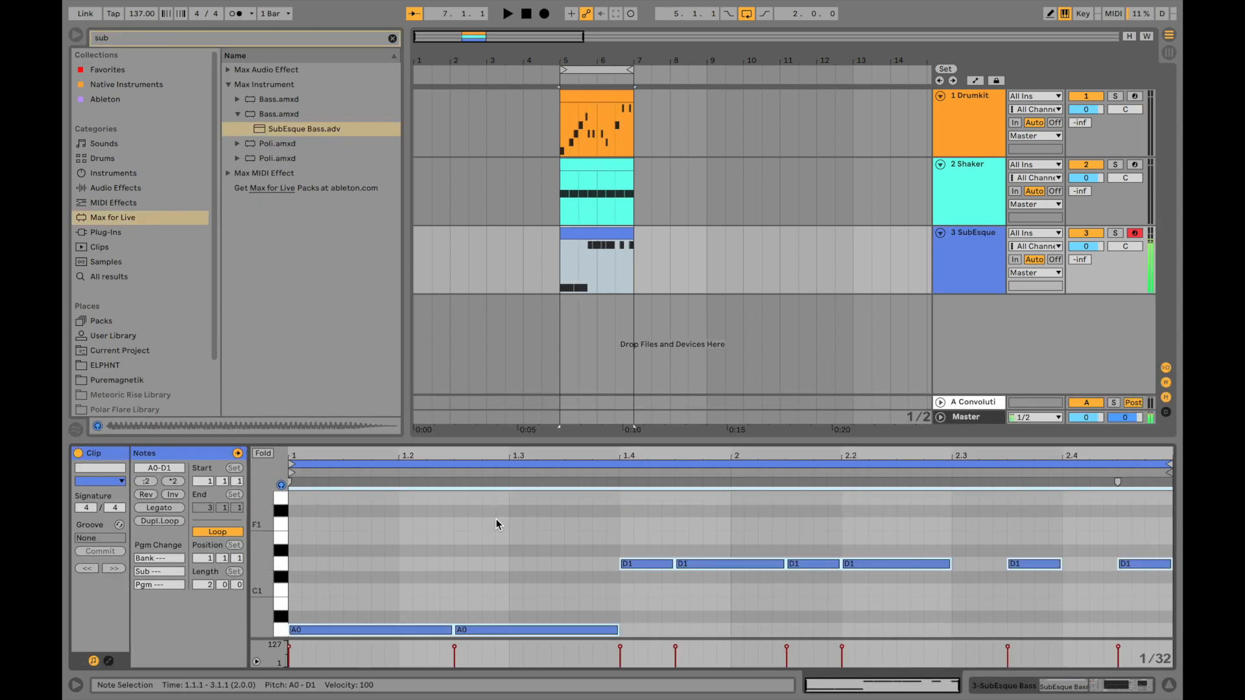
key("space")
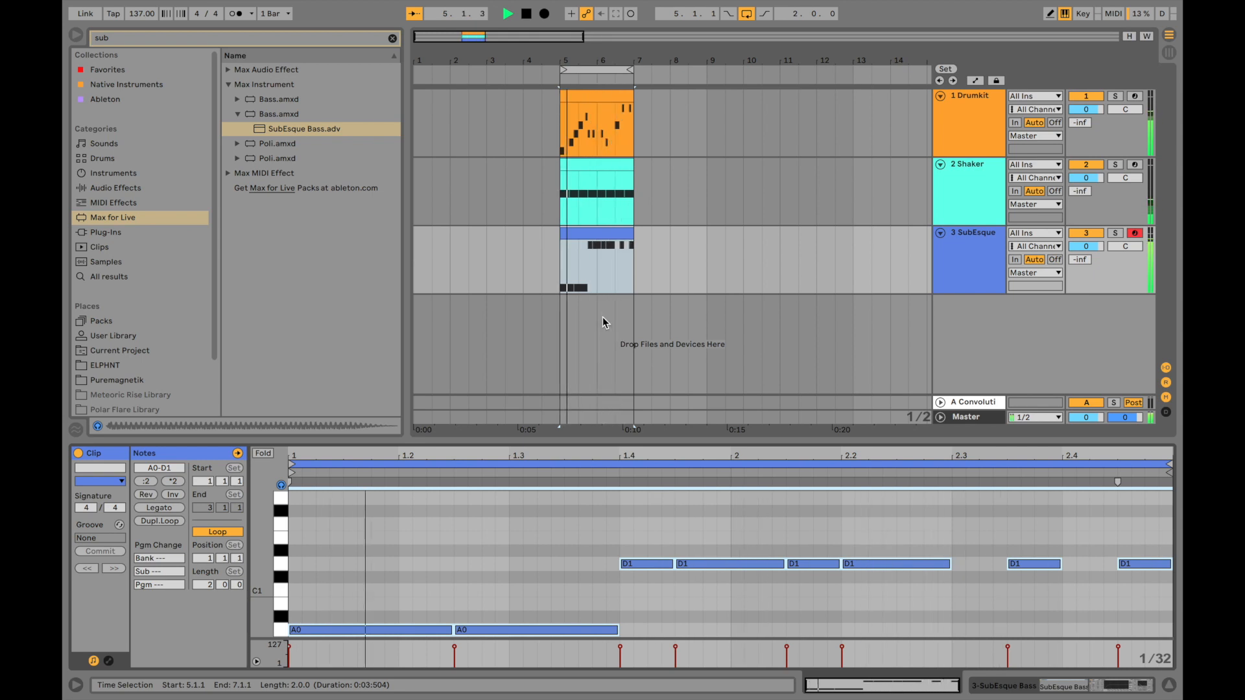
key("space")
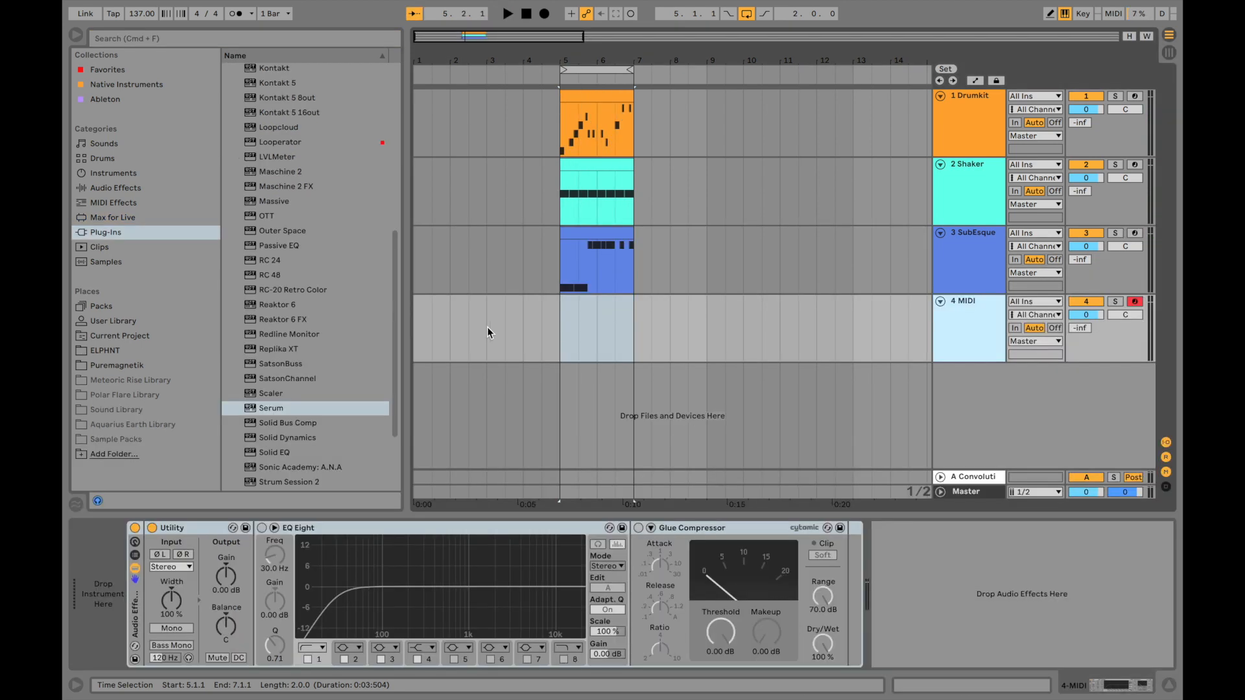
Insert an empty MIDI clip from bar 5 to bar 7 on the fourth track and load the Massive synth onto it.
right_click(597, 322)
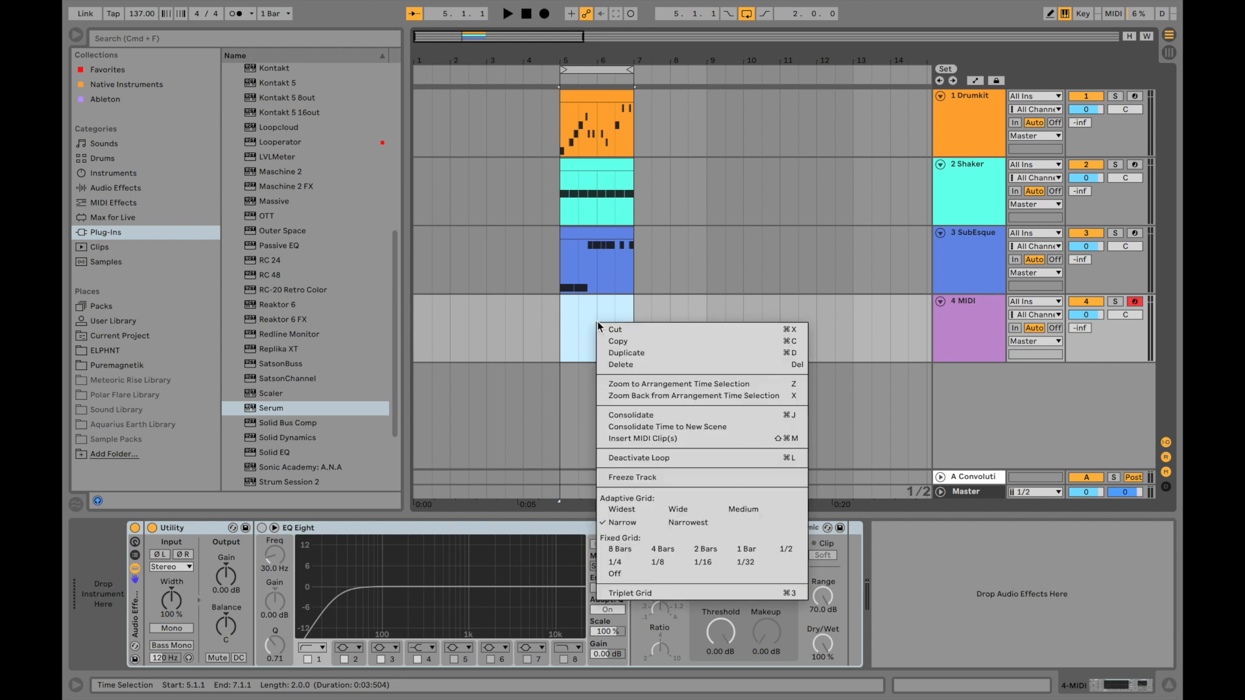
left_click(642, 438)
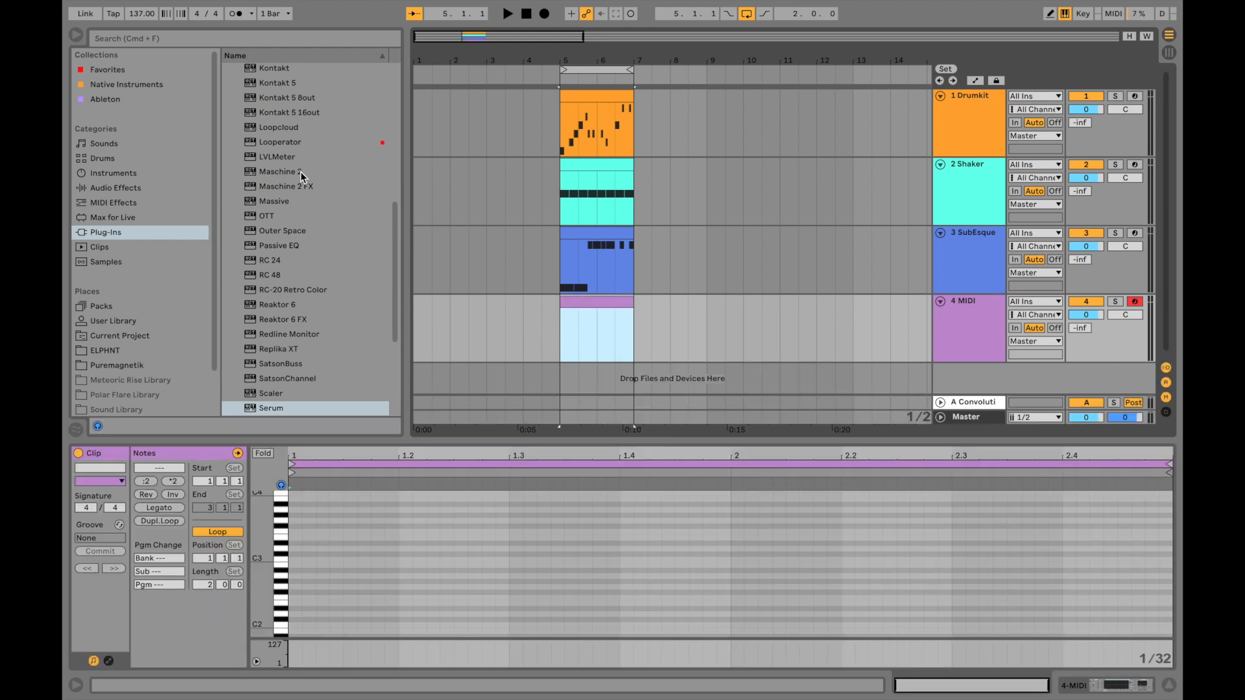
scroll(308, 283, "up", 2)
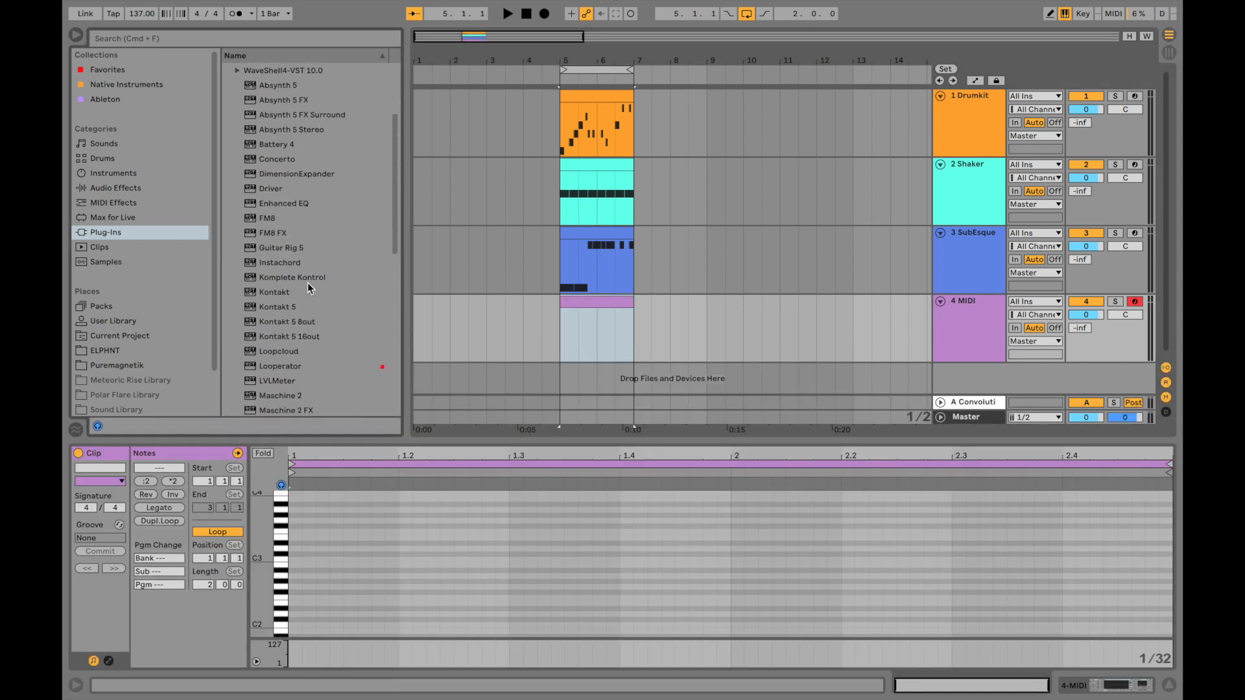
left_click(277, 222)
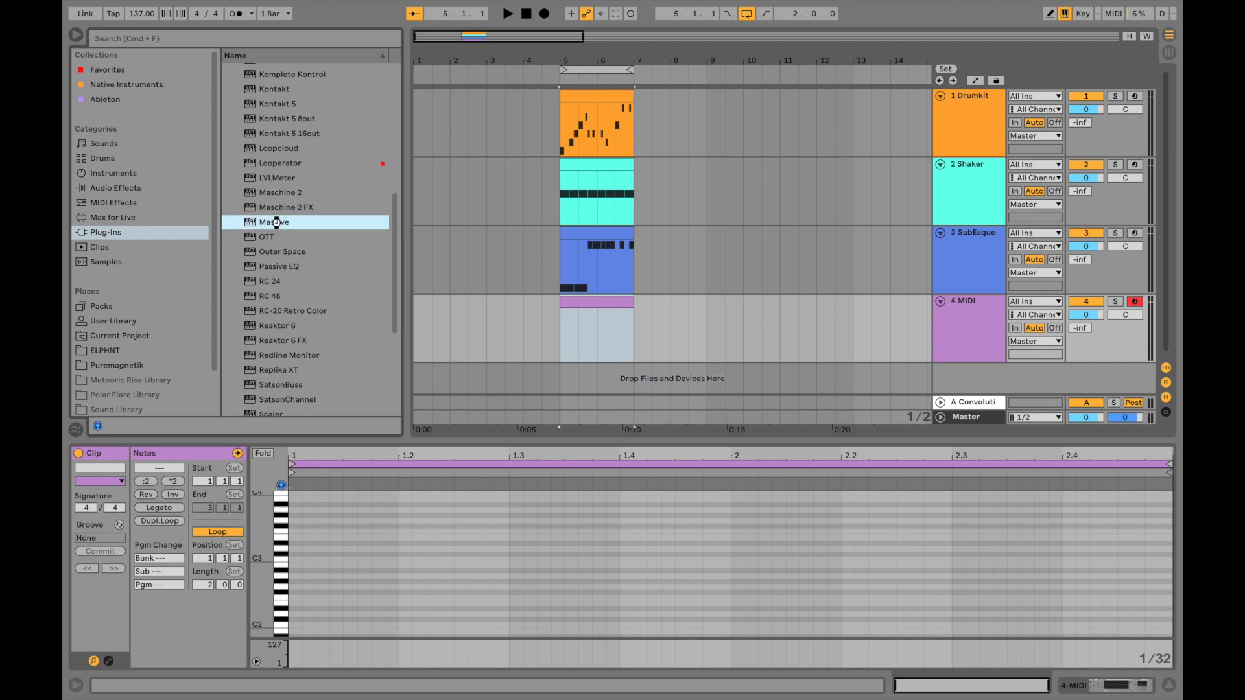
double_click(277, 222)
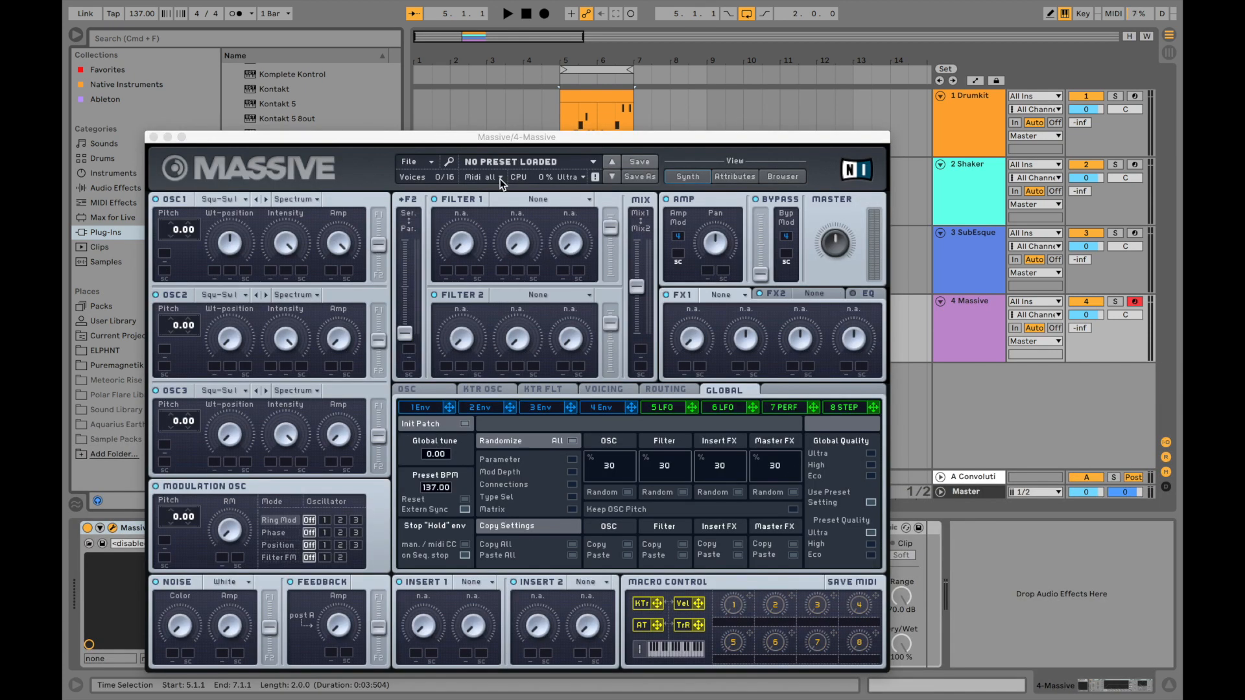
Open Massive's preset browser and search for "flute".
left_click(549, 165)
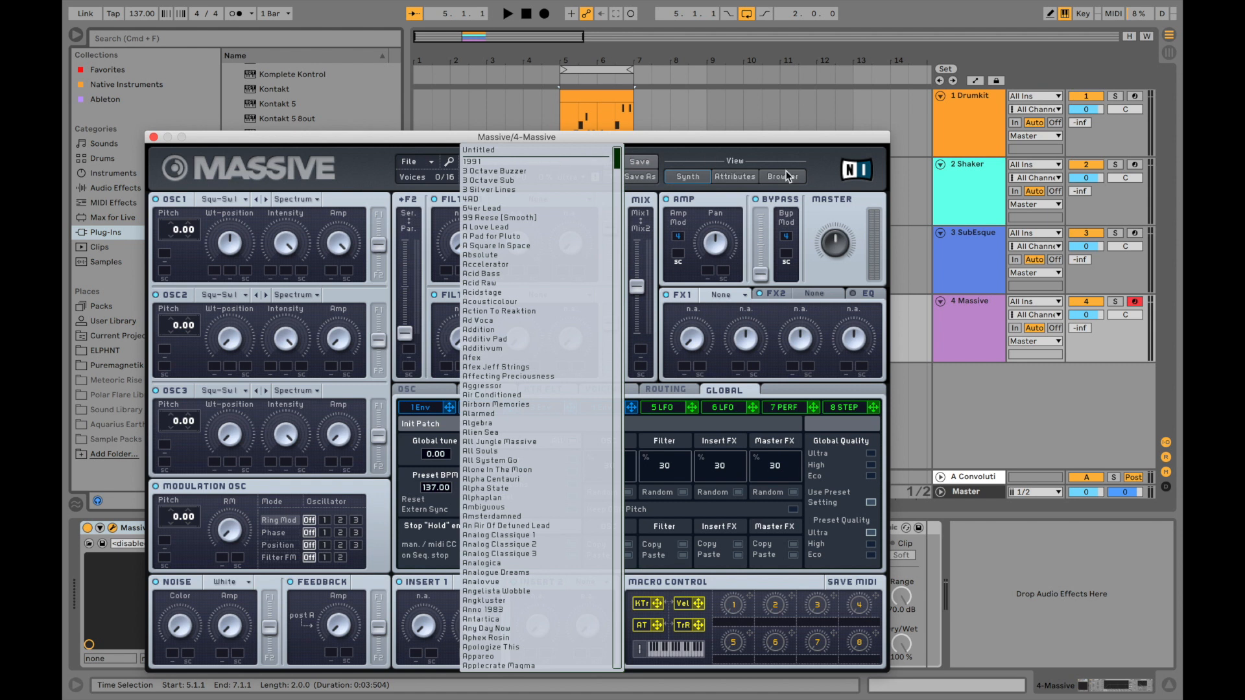
left_click(793, 181)
left_click(793, 180)
left_click(304, 319)
type("fkut")
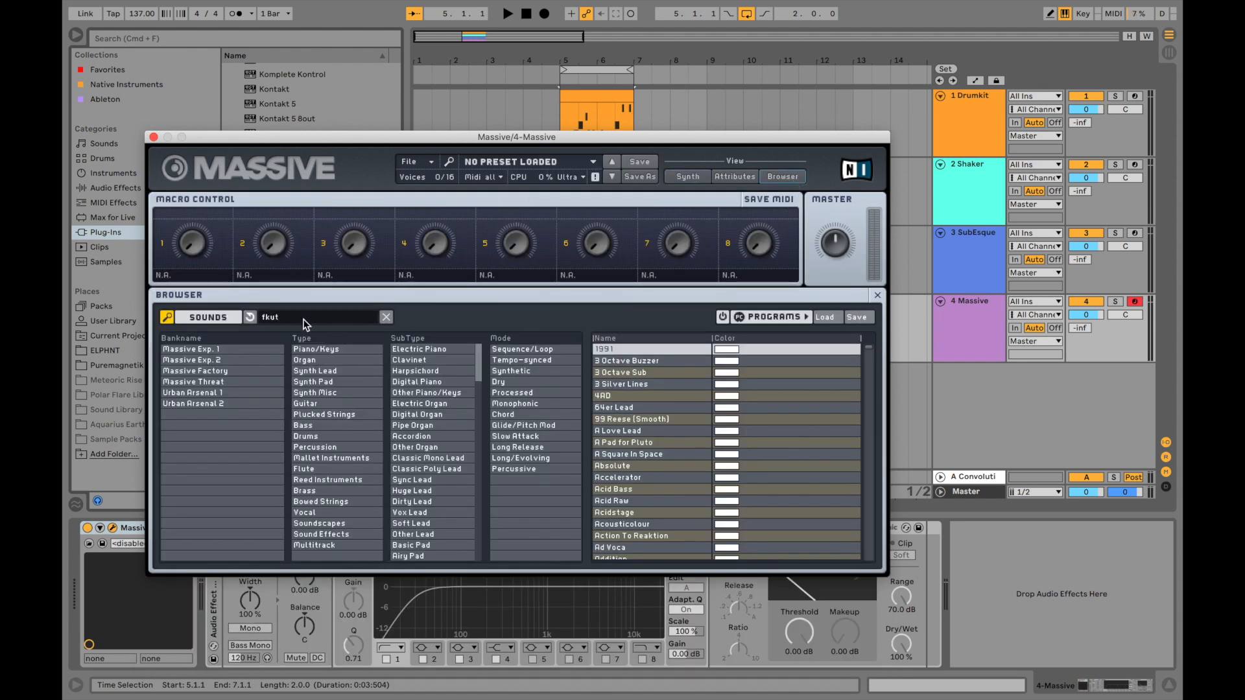
type("e")
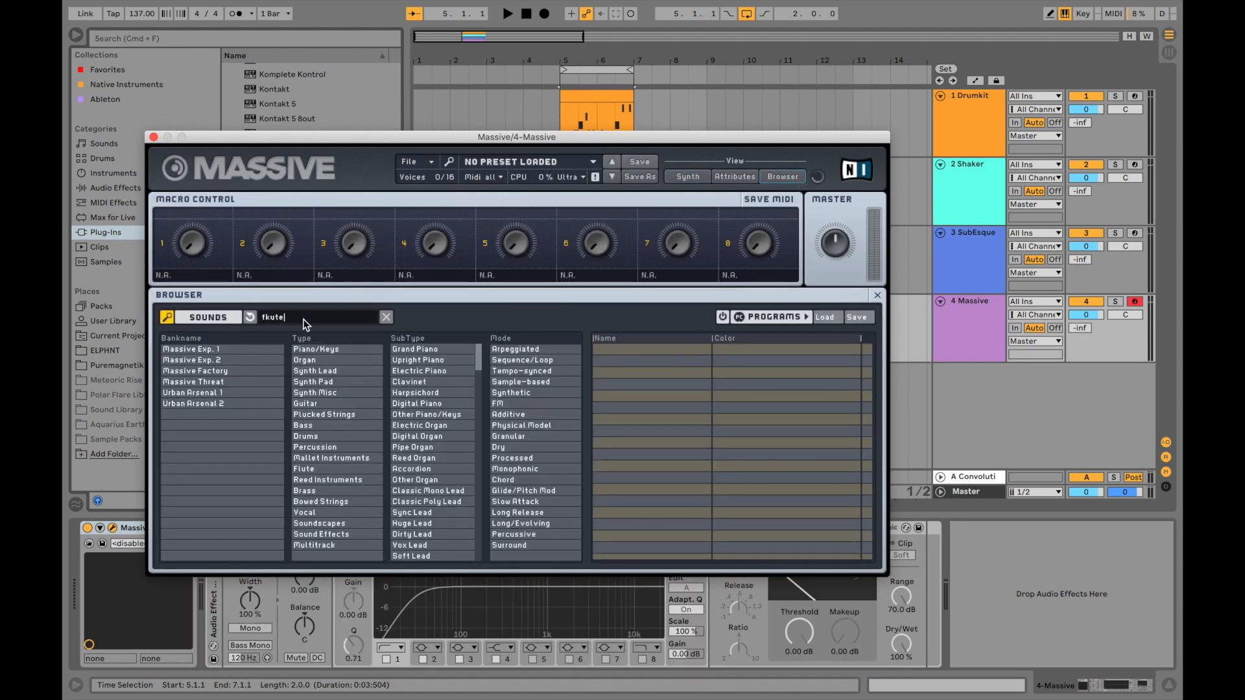
key("BackSpace")
key("BackSpace")
type("fl")
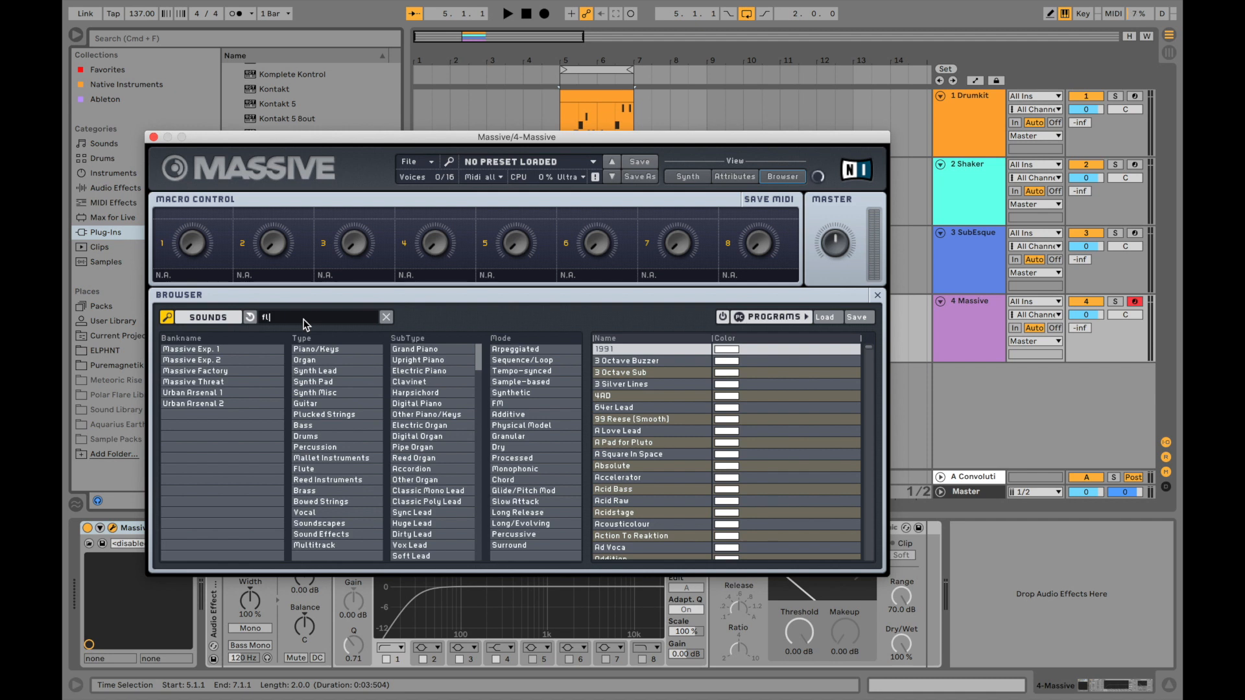
type("ute")
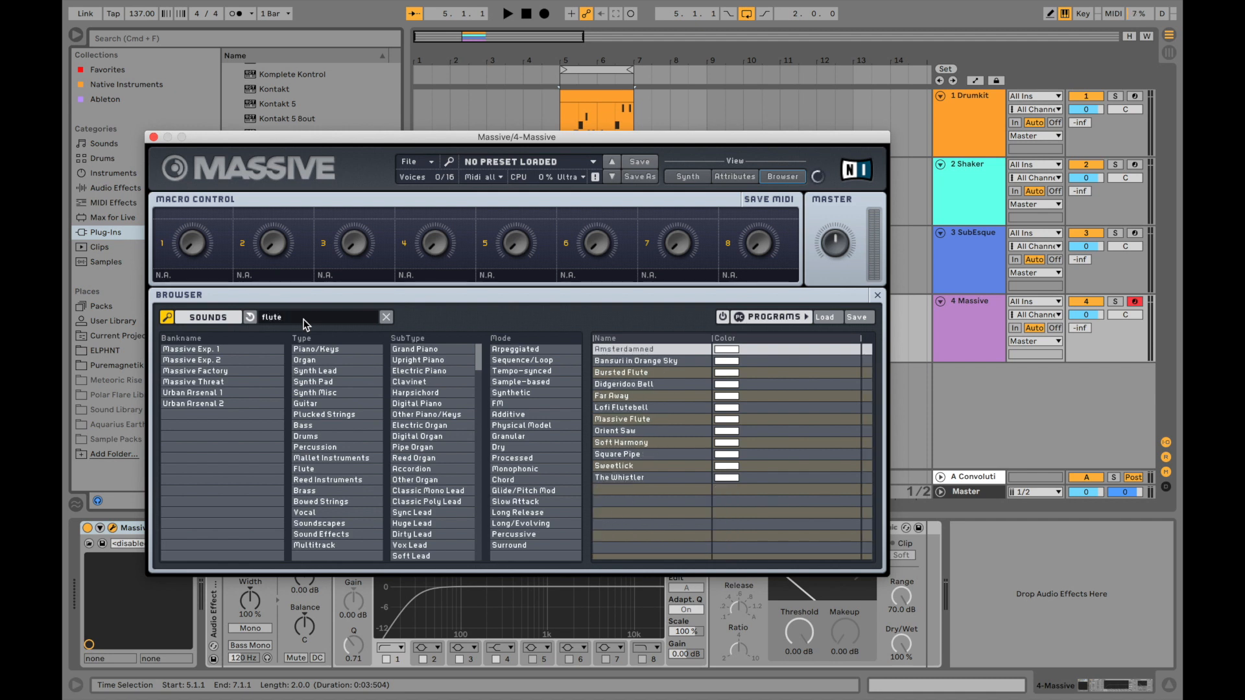
Audition the presets Amsterdamned, Bansuri in Orange Sky and Massive Flute.
left_click(617, 350)
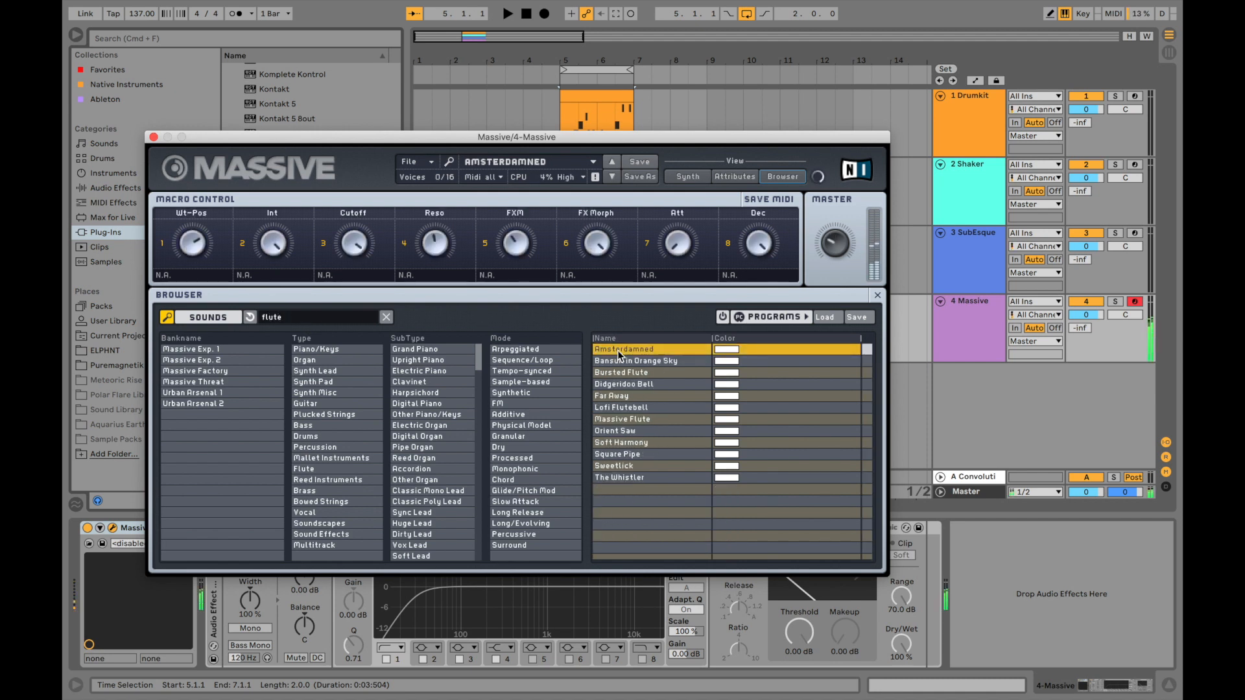
left_click(620, 361)
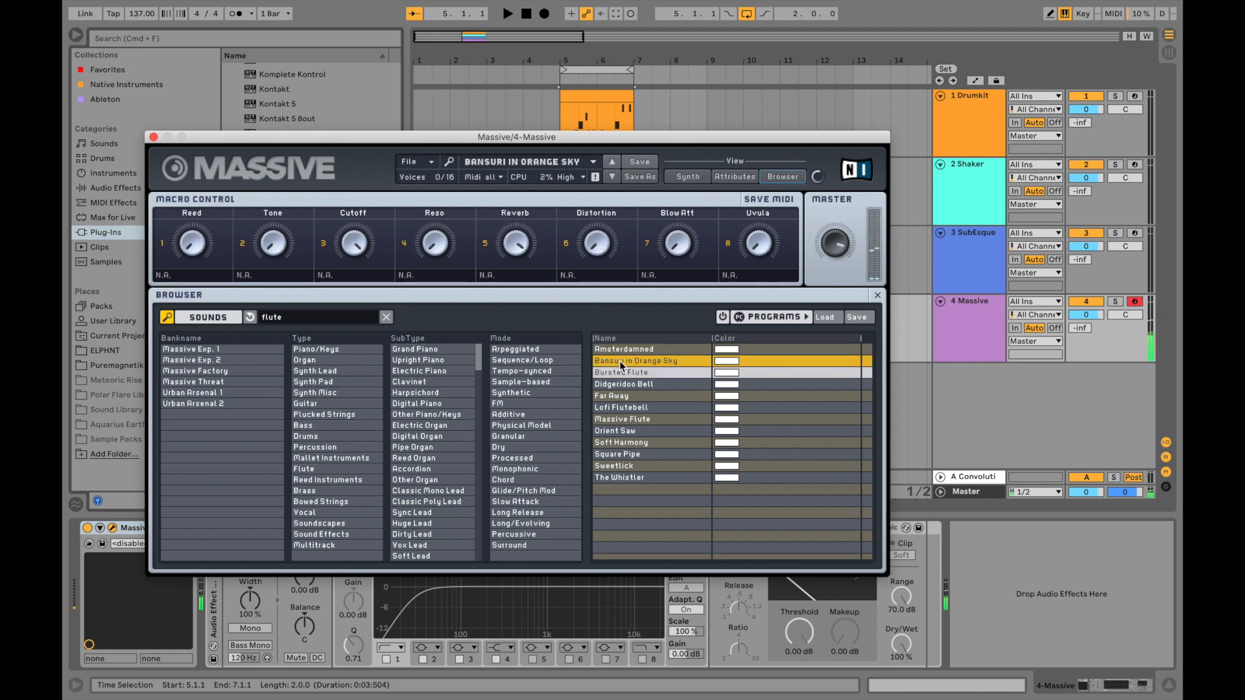
left_click(634, 420)
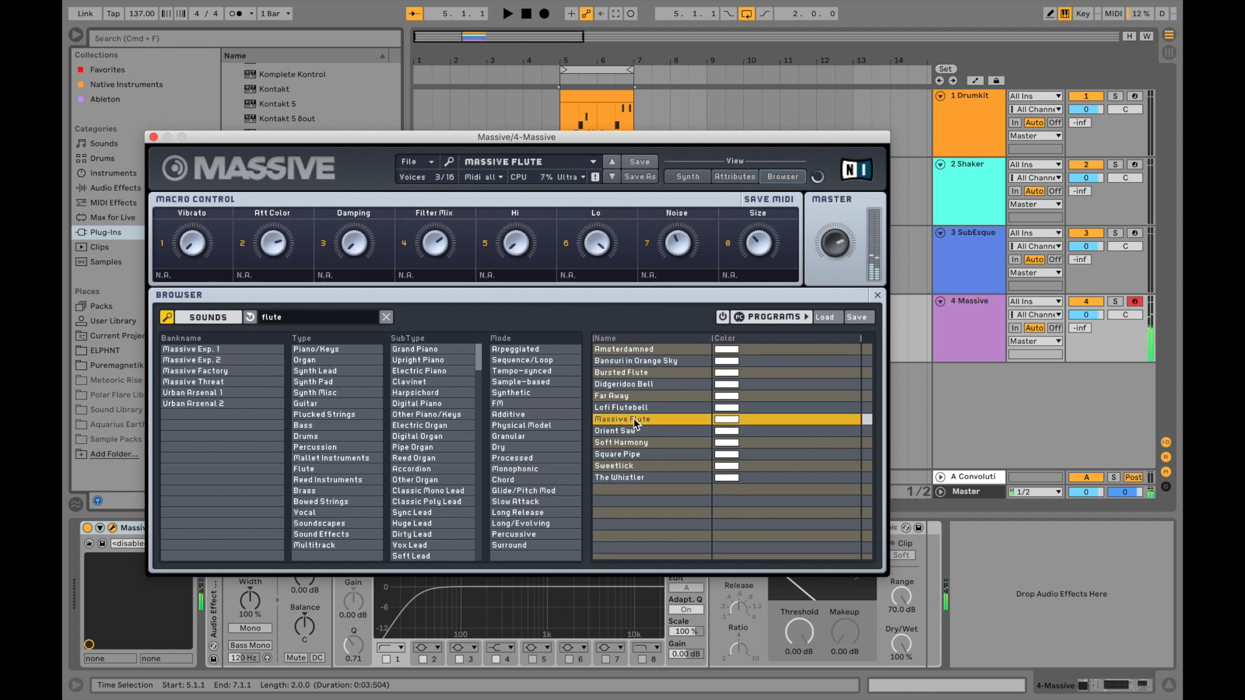
Clear the preset search and try filtering the sounds by the Flute type.
left_click(386, 317)
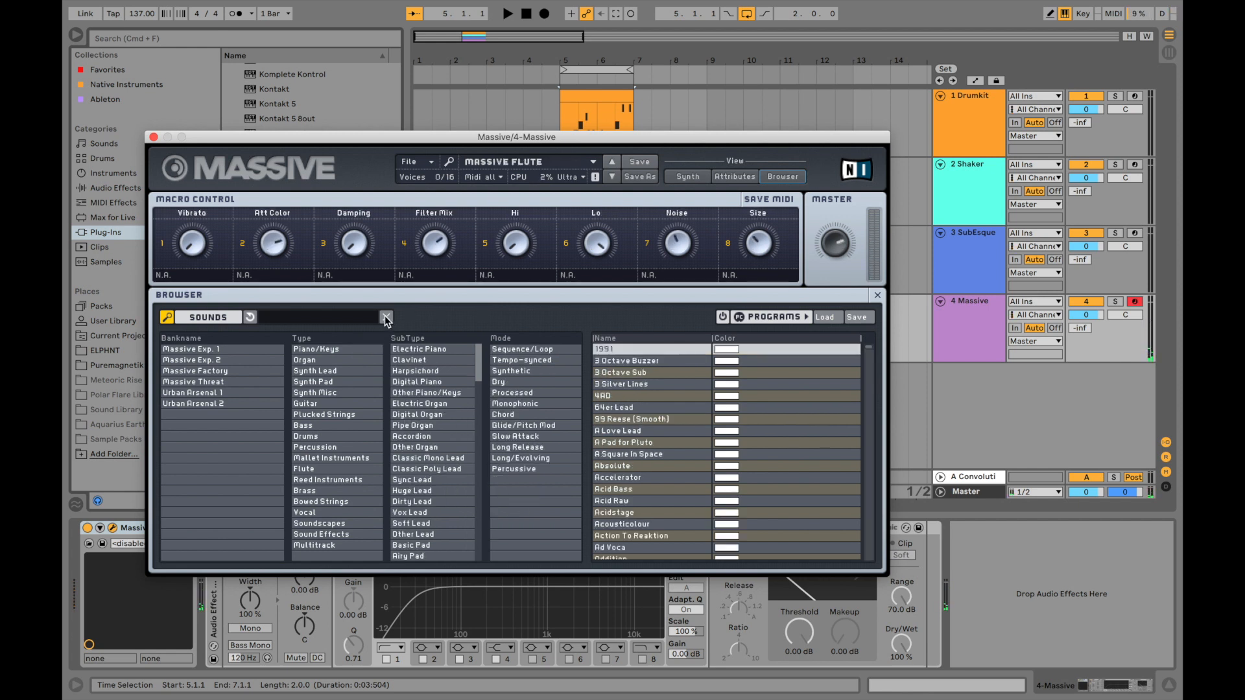
left_click(319, 469)
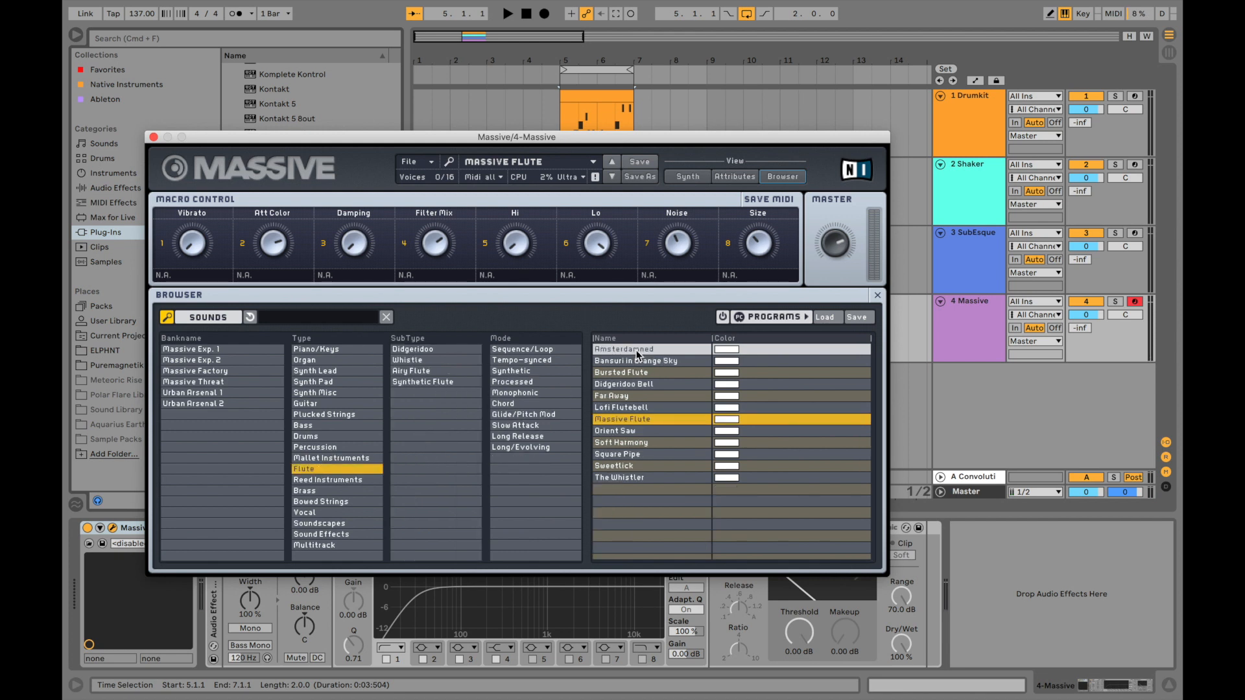
left_click(319, 470)
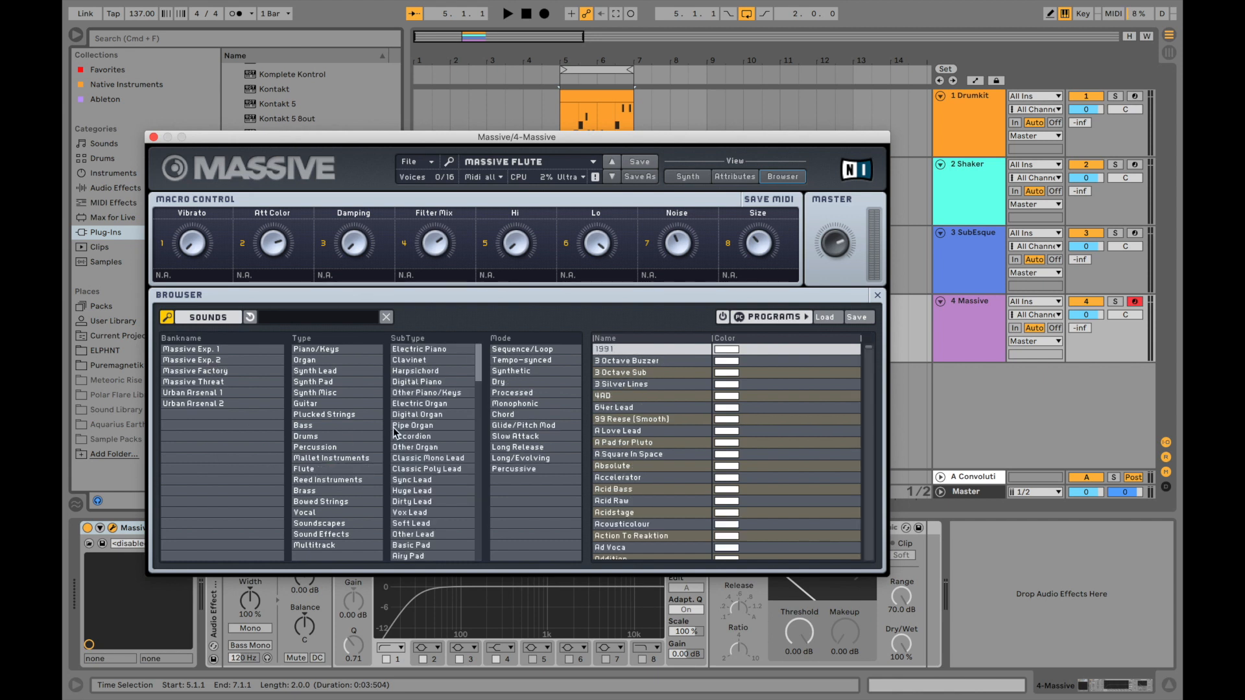
Search the presets for "reed", load Massive Reed and close the synth window.
left_click(273, 315)
type("reed")
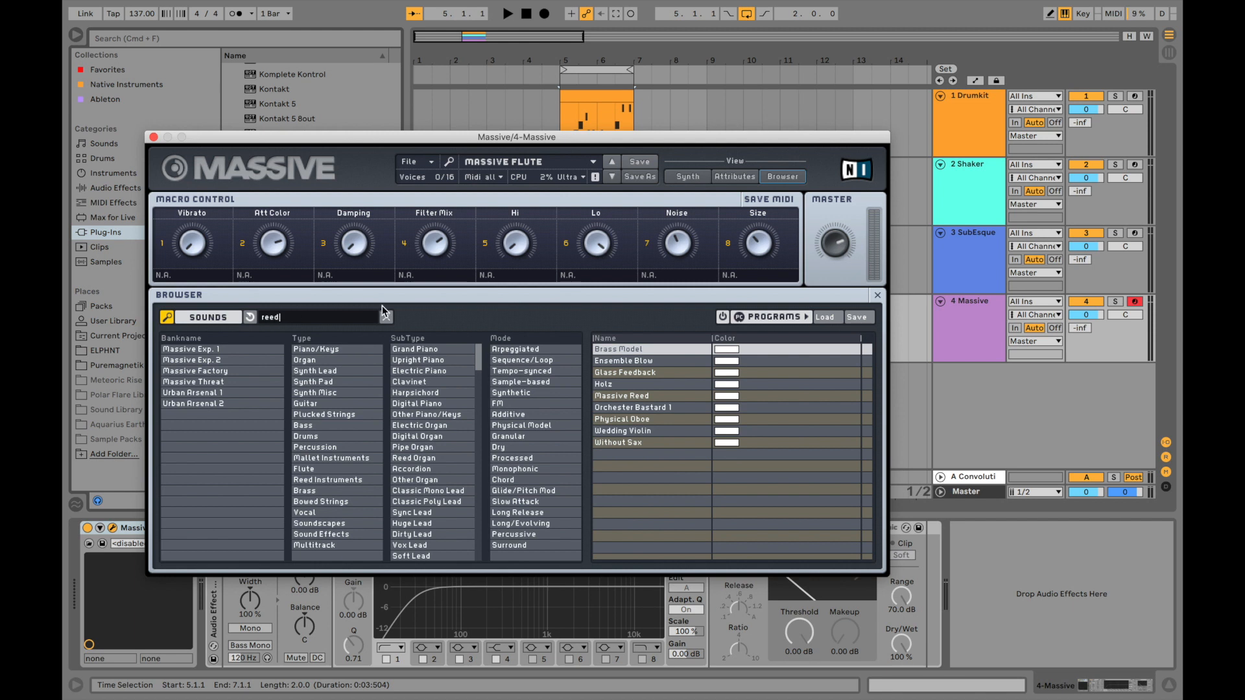
left_click(619, 397)
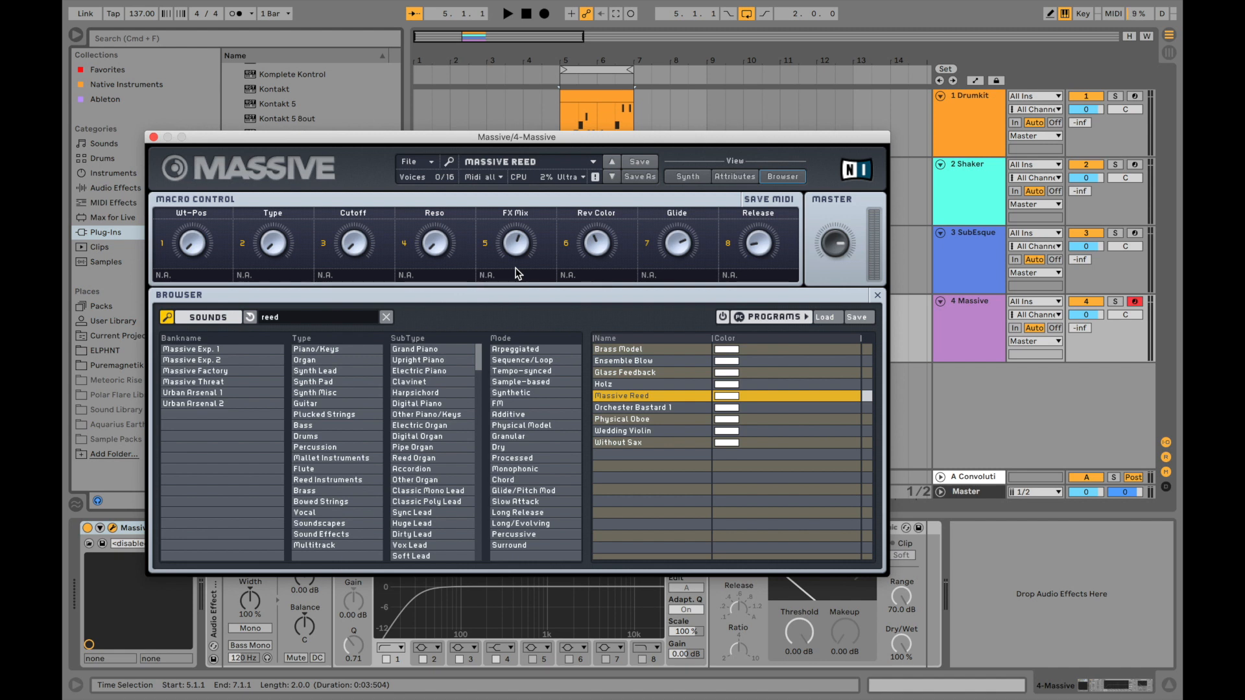
left_click(154, 138)
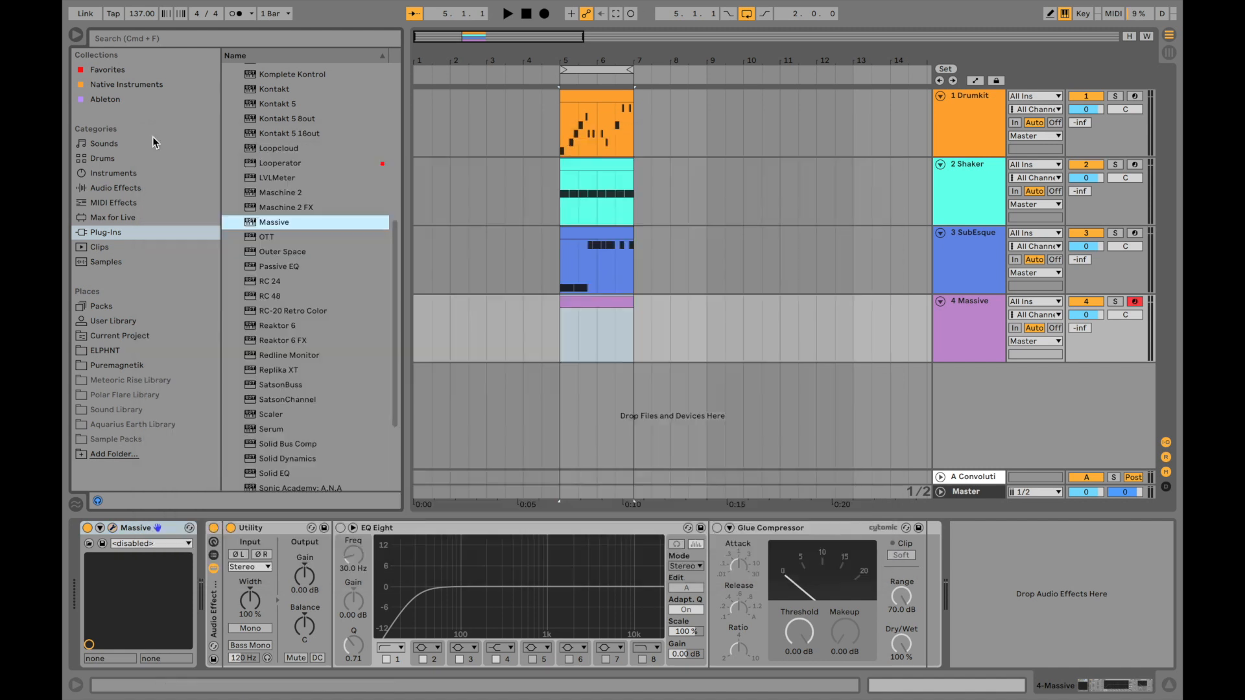
Recolour the Massive track bright green and apply the same colour to its clip.
left_click(590, 305)
key("super+shift+m")
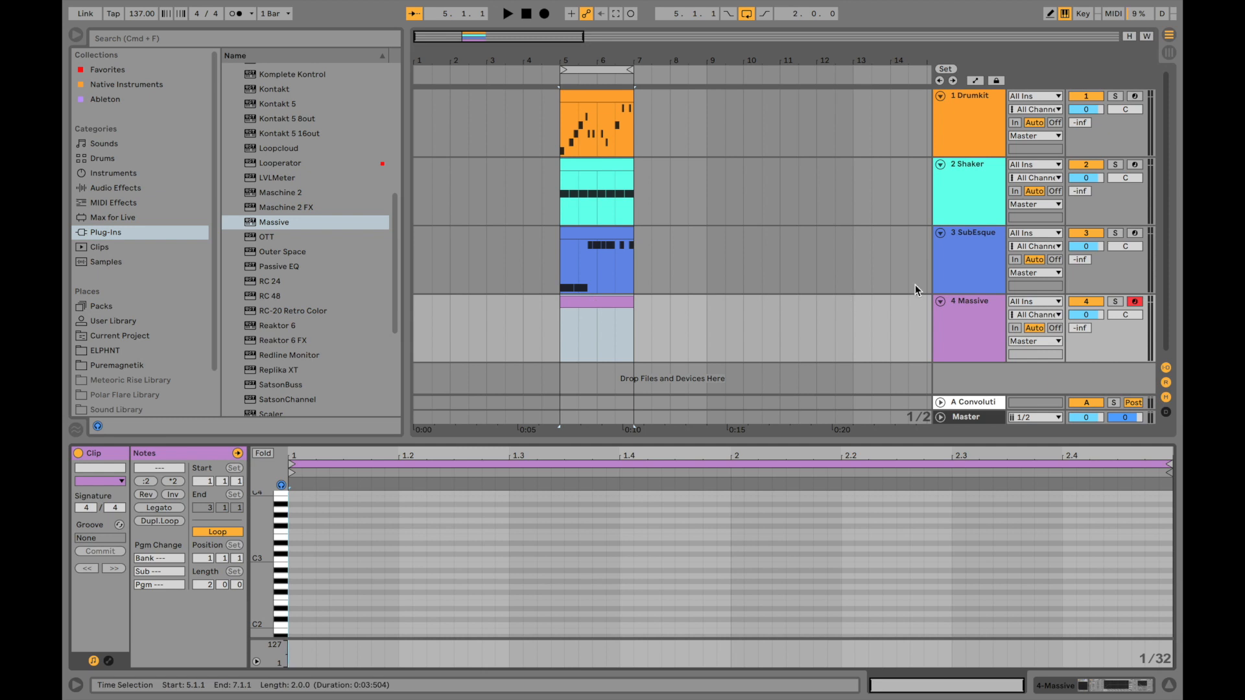
right_click(970, 321)
left_click(1055, 512)
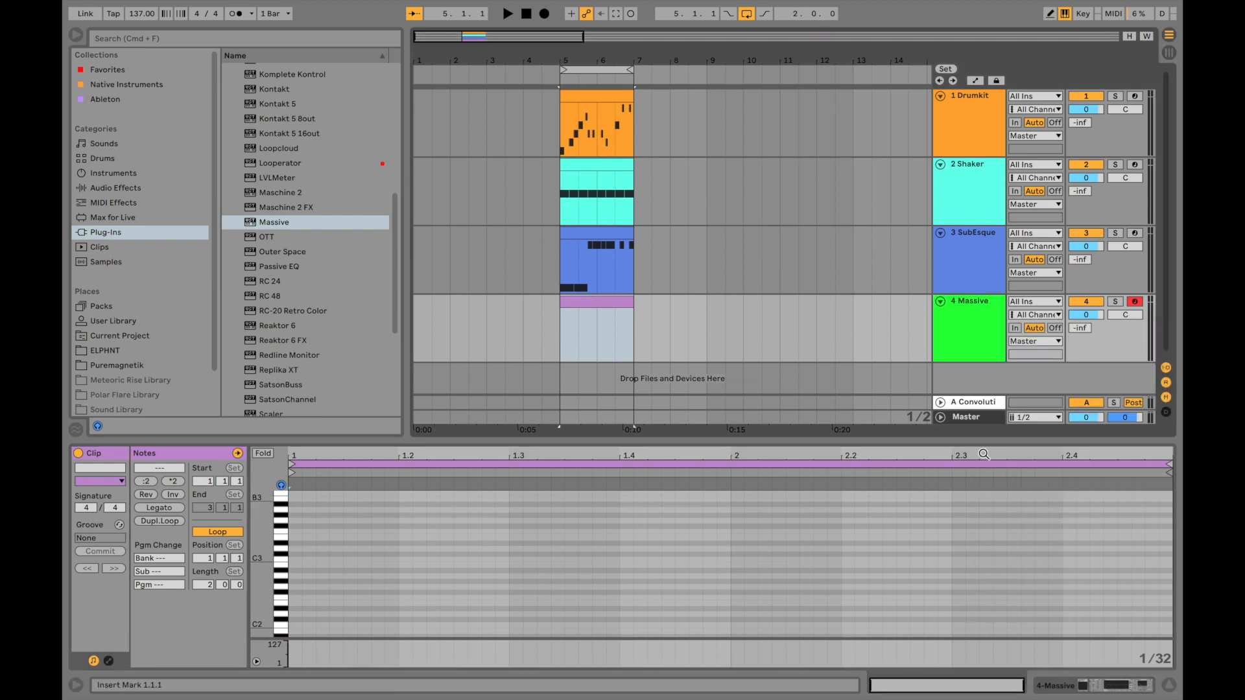
right_click(613, 303)
left_click(692, 551)
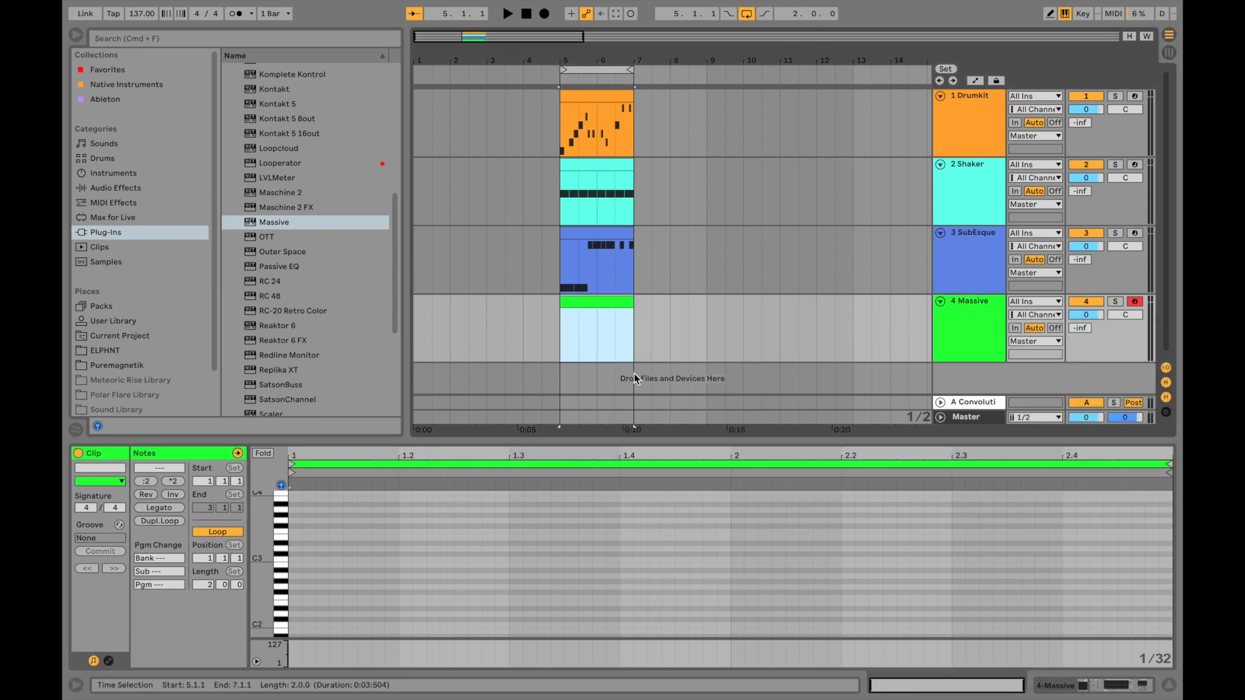
Add a 1/8 note at the start of the Massive clip and transpose it up four semitones to A2.
mouse_move(367, 456)
left_mouse_down()
mouse_move(368, 490)
mouse_move(367, 456)
left_mouse_up()
scroll(348, 512, "down", 3)
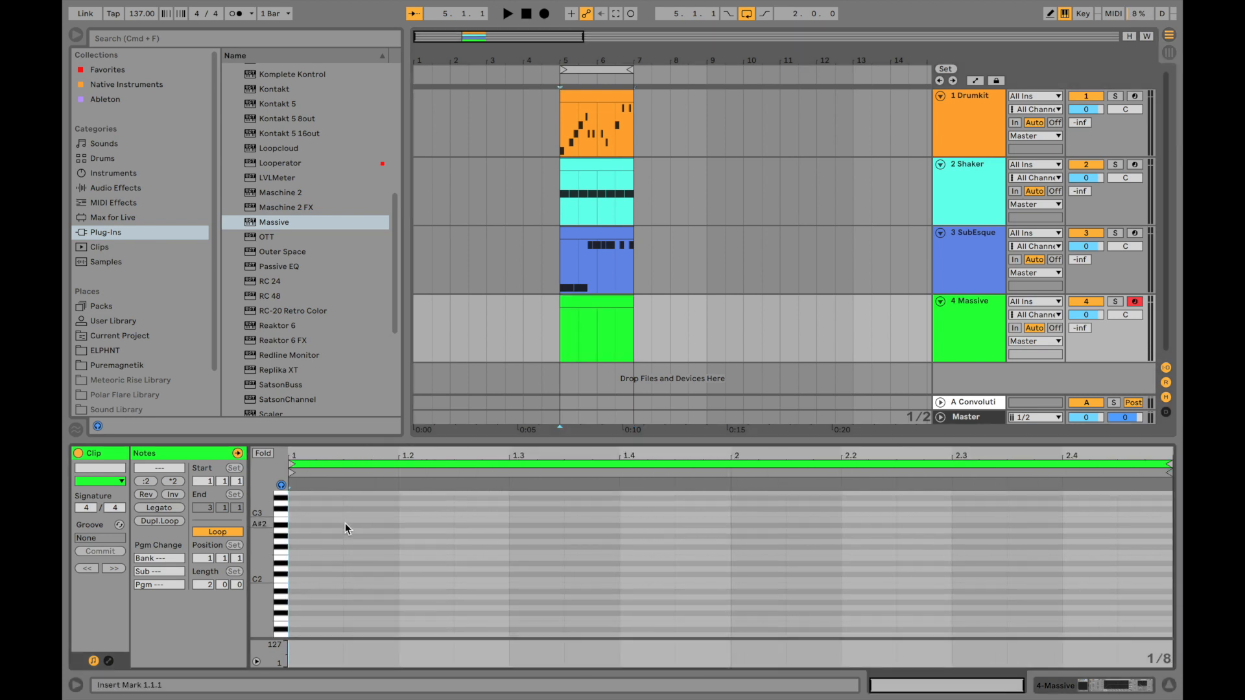
scroll(300, 588, "up", 3)
scroll(299, 577, "down", 3)
double_click(298, 546)
key("Up")
key("Up")
key("Up")
key("Up")
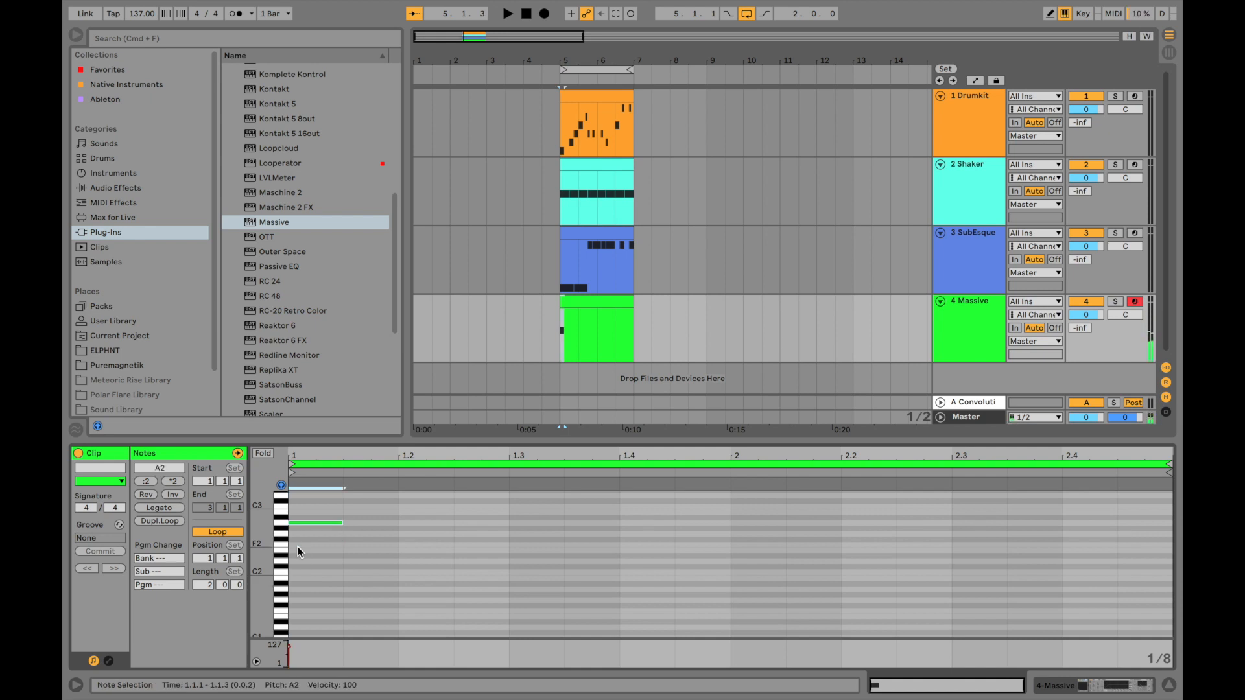
Add a 1/8 note on D3 at beat 1.2 of the Massive clip and audition the loop.
left_click_drag(268, 527, 306, 615)
double_click(416, 518)
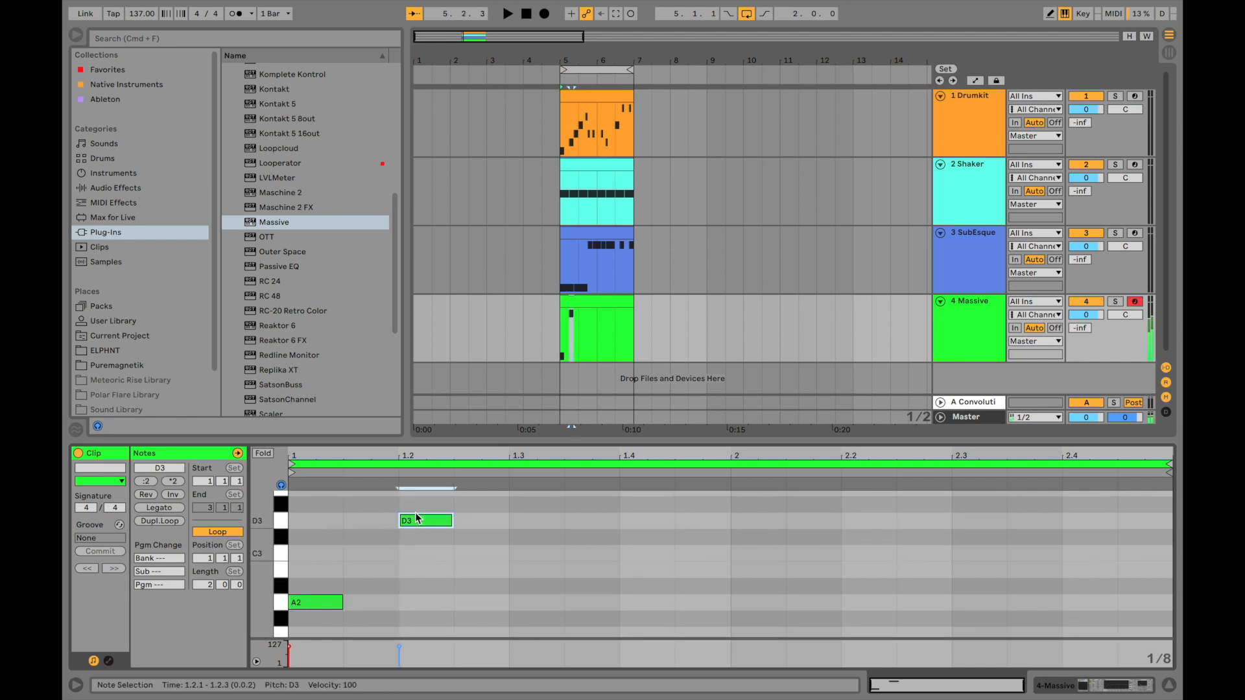
scroll(415, 512, "up", 5)
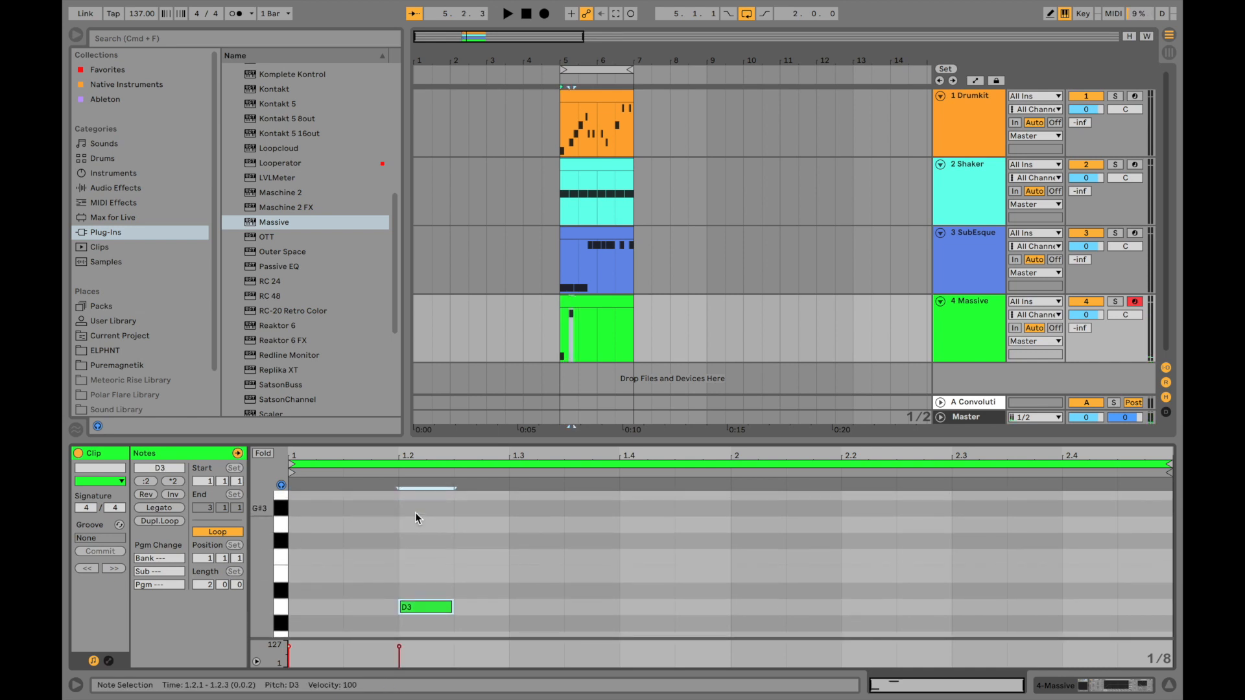
scroll(415, 512, "down", 1)
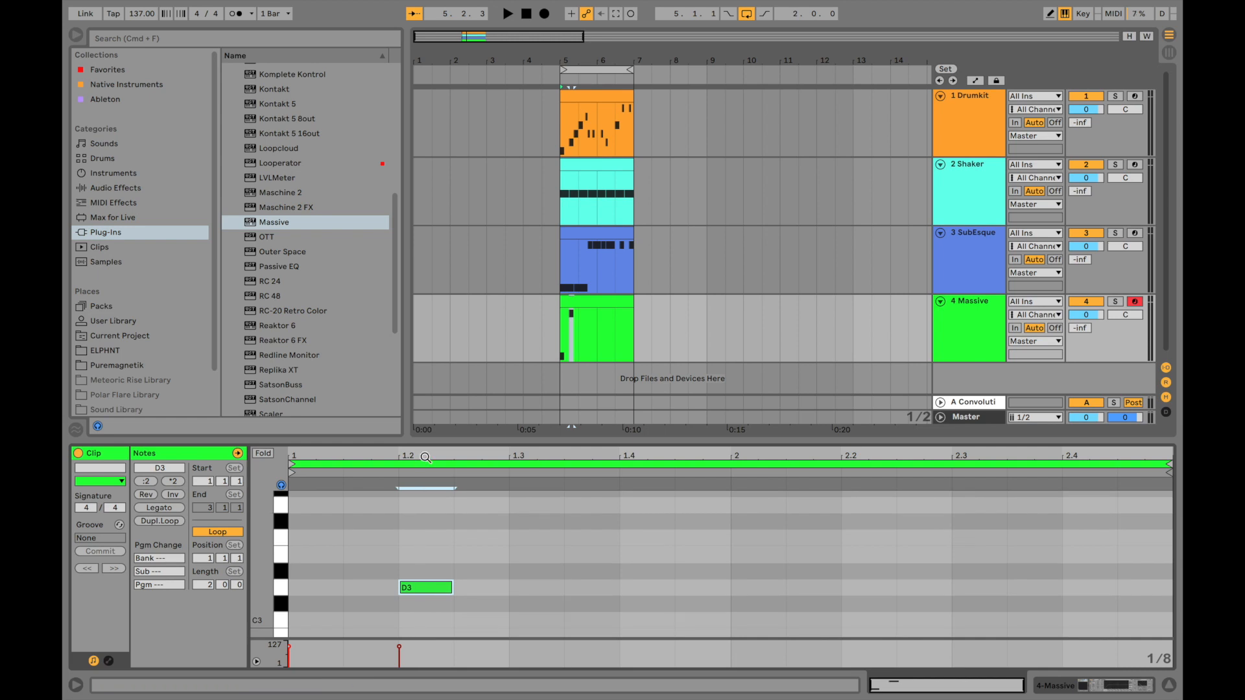
scroll(415, 563, "down", 6)
left_click_drag(264, 569, 239, 622)
key("space")
key("space")
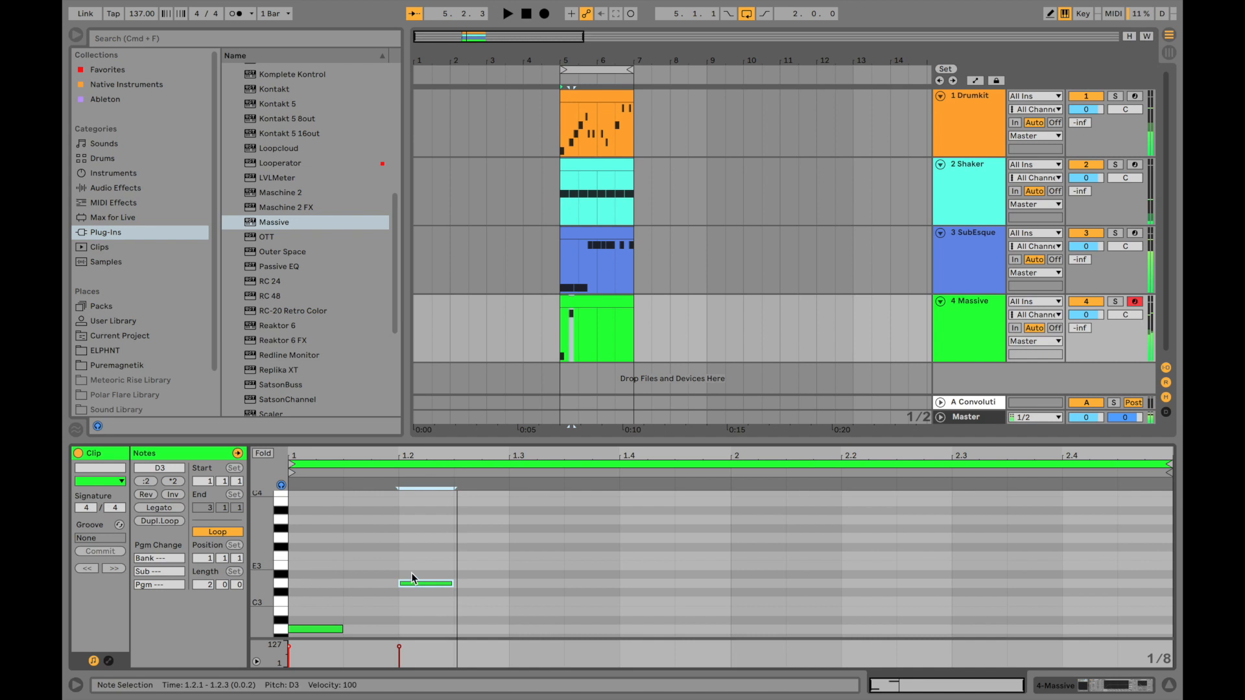
Add a 1/8 note on G3, position it at beat 1.3 and audition the loop.
double_click(492, 537)
key("Right")
key("Right")
key("Left")
key("space")
key("space")
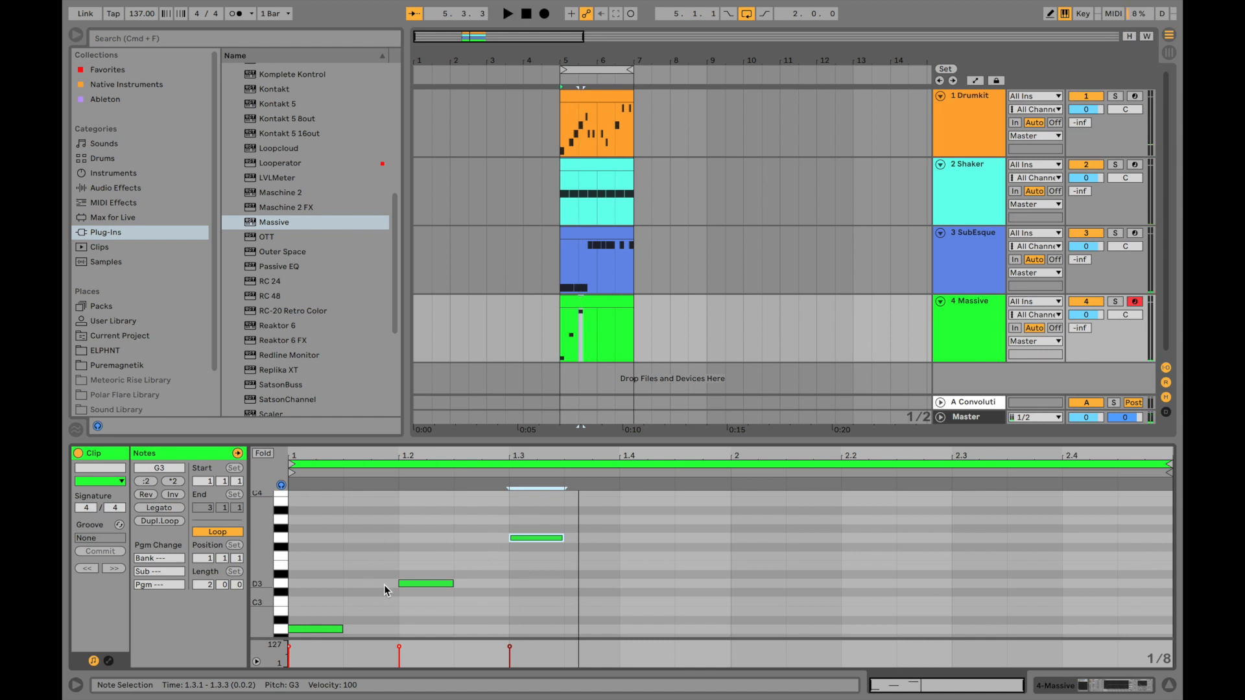
Set the adaptive grid to Narrow and move the D3 note of the Massive clip to 1.1.3.
right_click(414, 558)
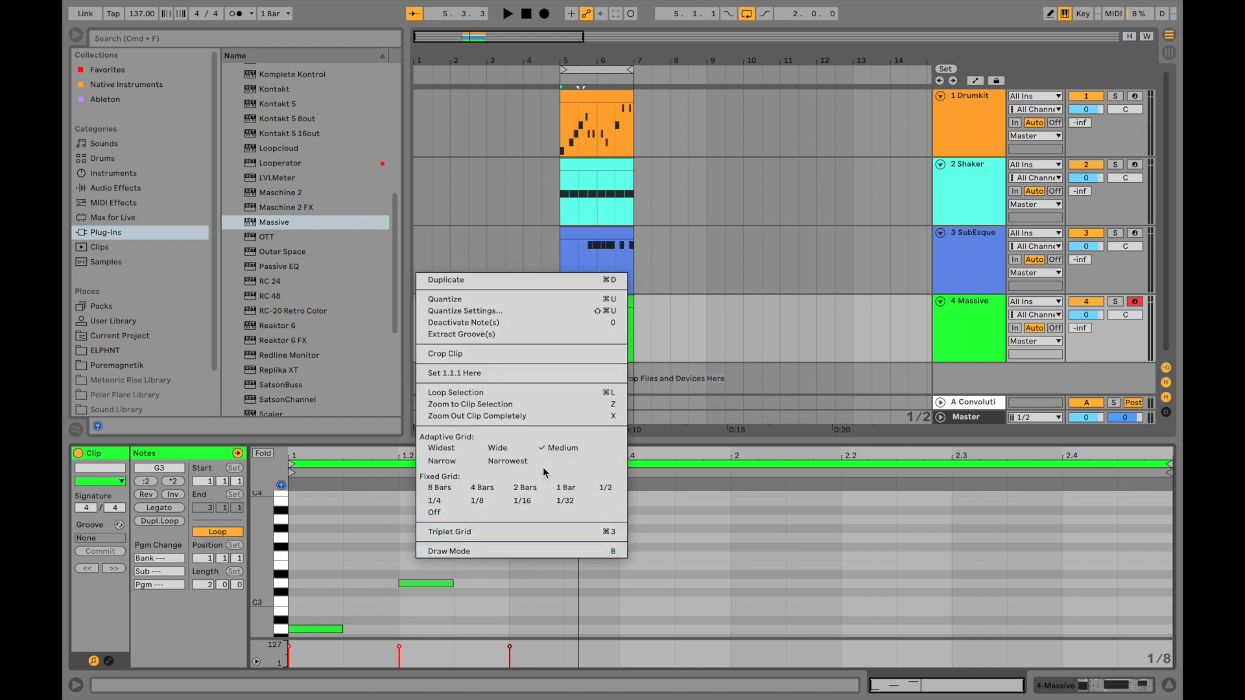
left_click(456, 465)
left_click(423, 585)
key("Left")
key("Left")
key("Left")
key("Left")
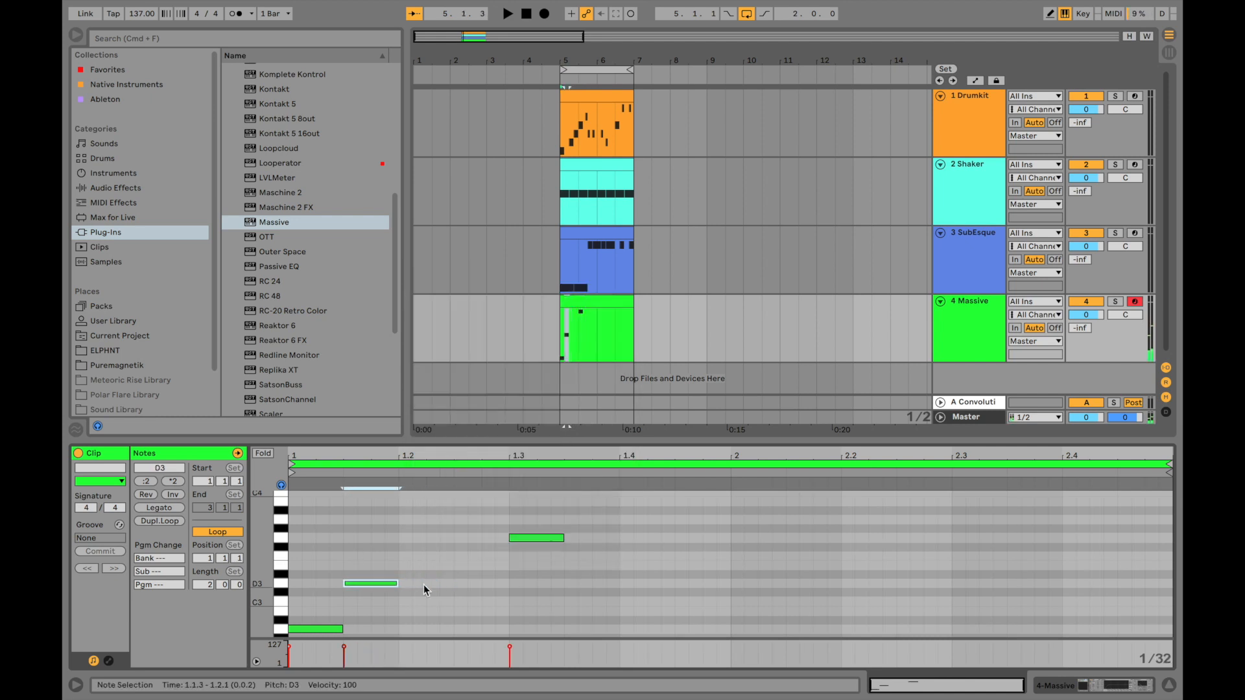
Move the G3 note of the Massive clip to beat 1.2 and audition the loop.
left_click(541, 536)
key("Left")
key("Left")
key("Left")
key("Left")
key("Left")
key("Left")
key("Left")
key("Left")
key("space")
key("space")
Transpose the note at beat 1.2 down two semitones to F3 and audition the loop.
key("Down")
key("Down")
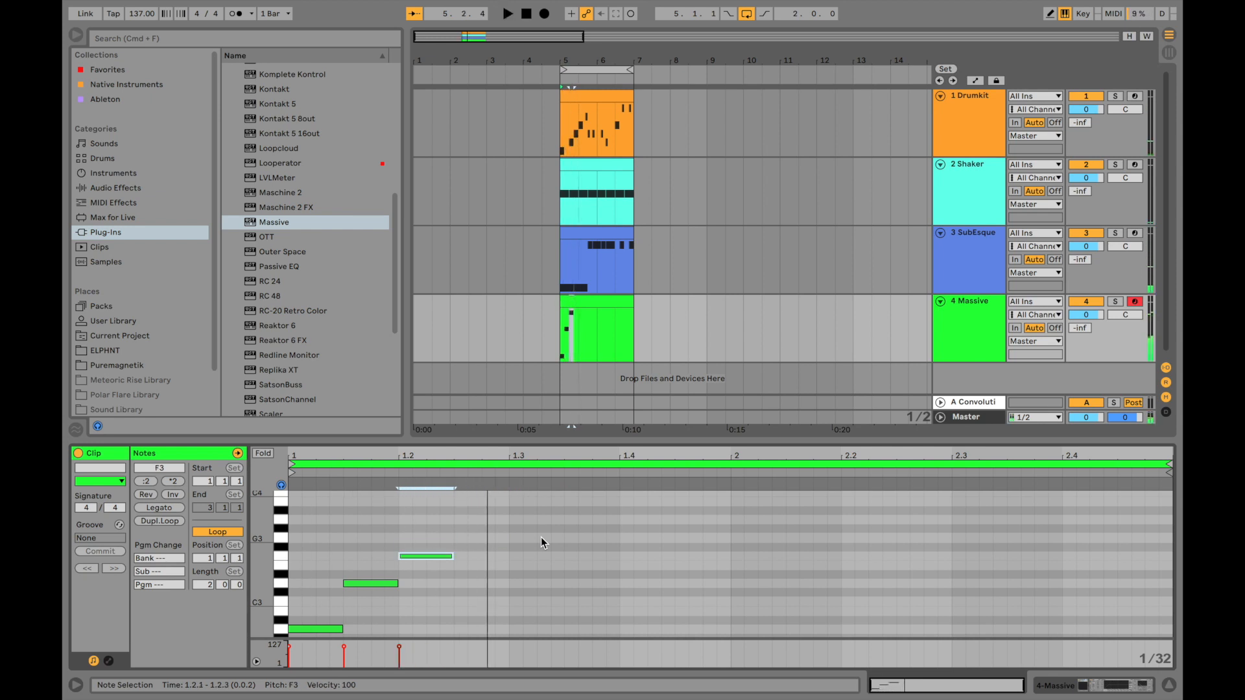
key("space")
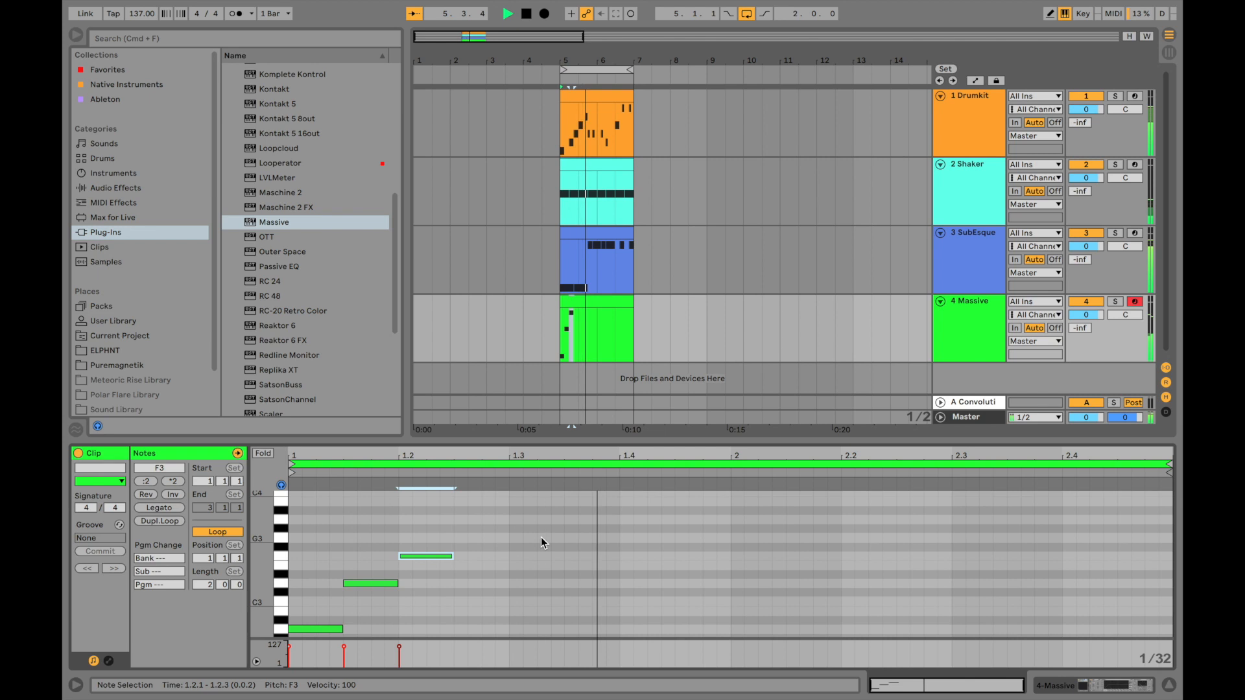
Add a 1/32 note at 1.2.3, place it on D3 and audition the loop.
double_click(460, 575)
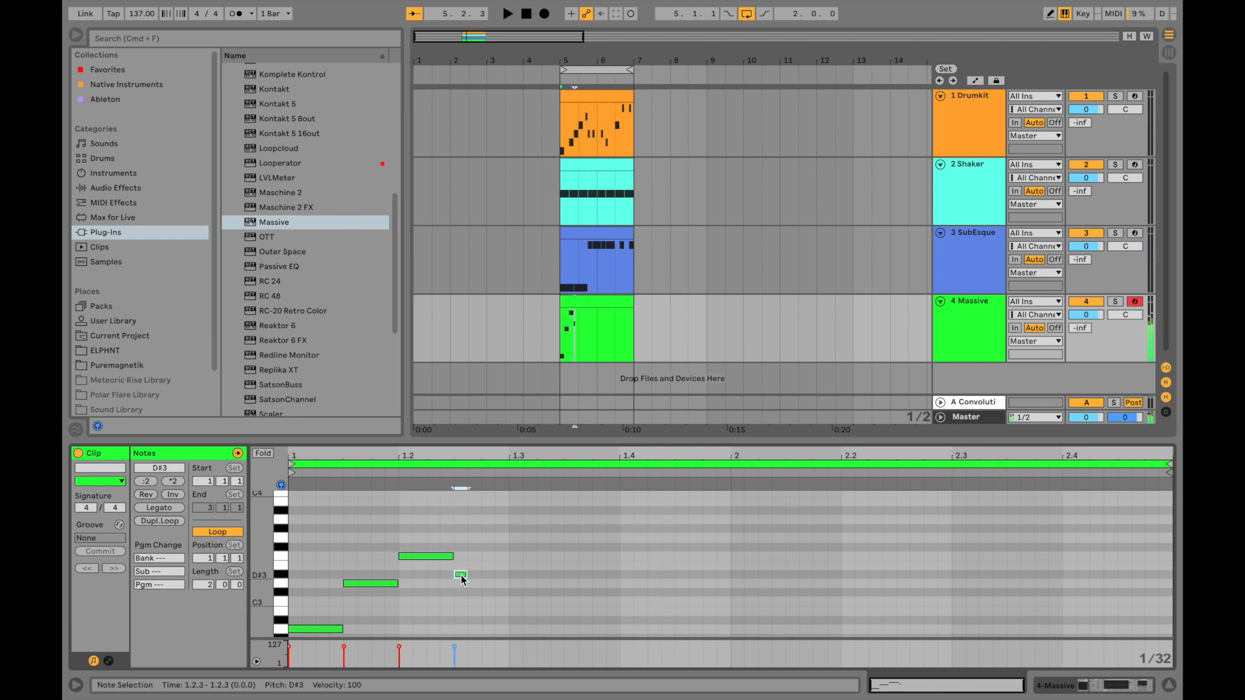
left_click_drag(461, 576, 462, 580)
key("space")
key("space")
Add a D3 note at beat 1.4, lengthen it to 1/16 and audition the loop.
double_click(626, 559)
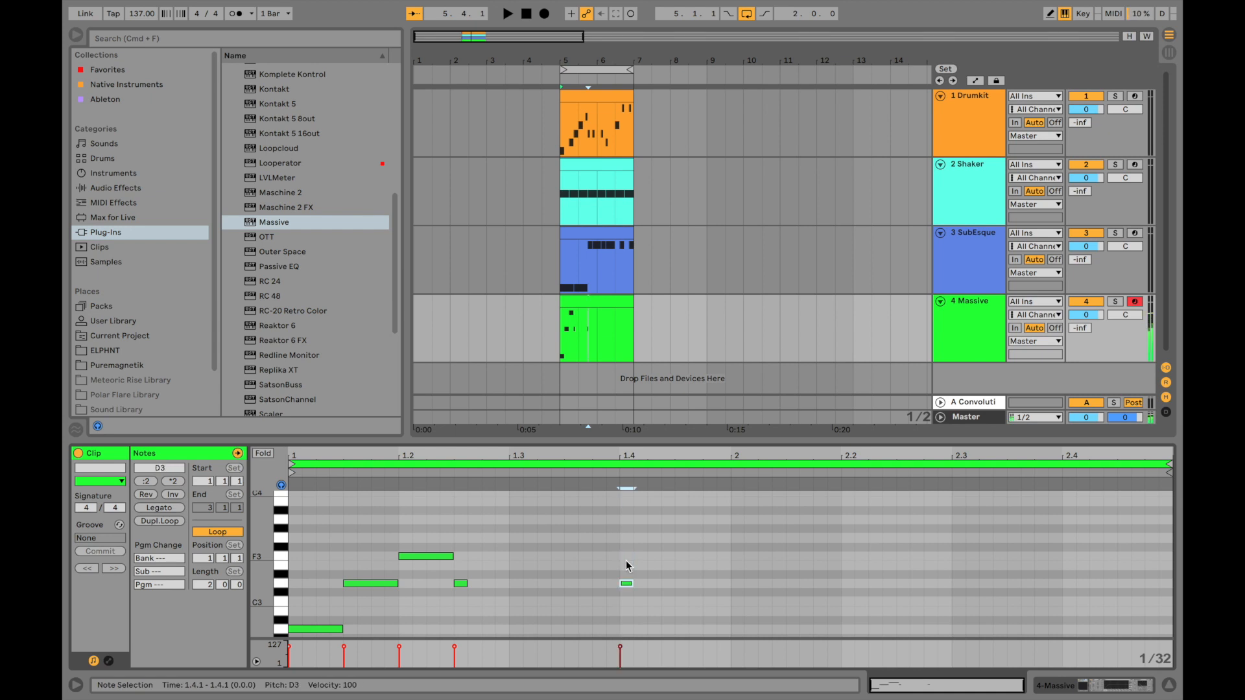
key("shift+Right")
key("space")
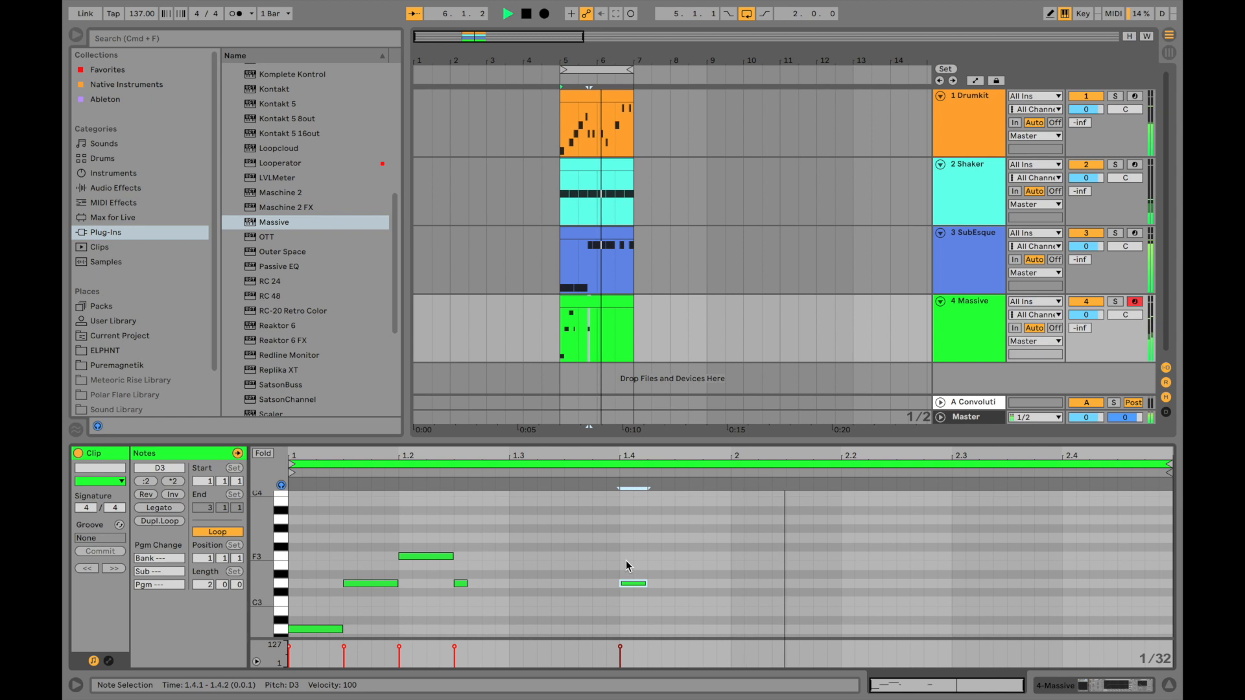
scroll(682, 279, "right", 1)
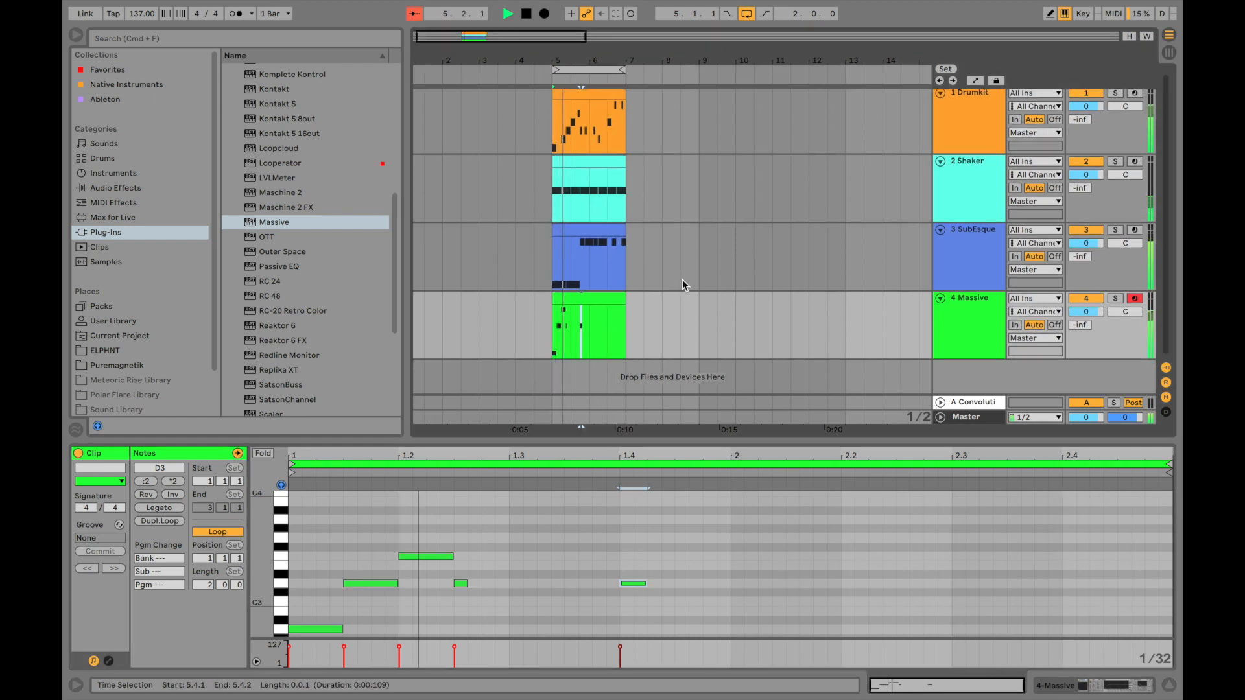
key("space")
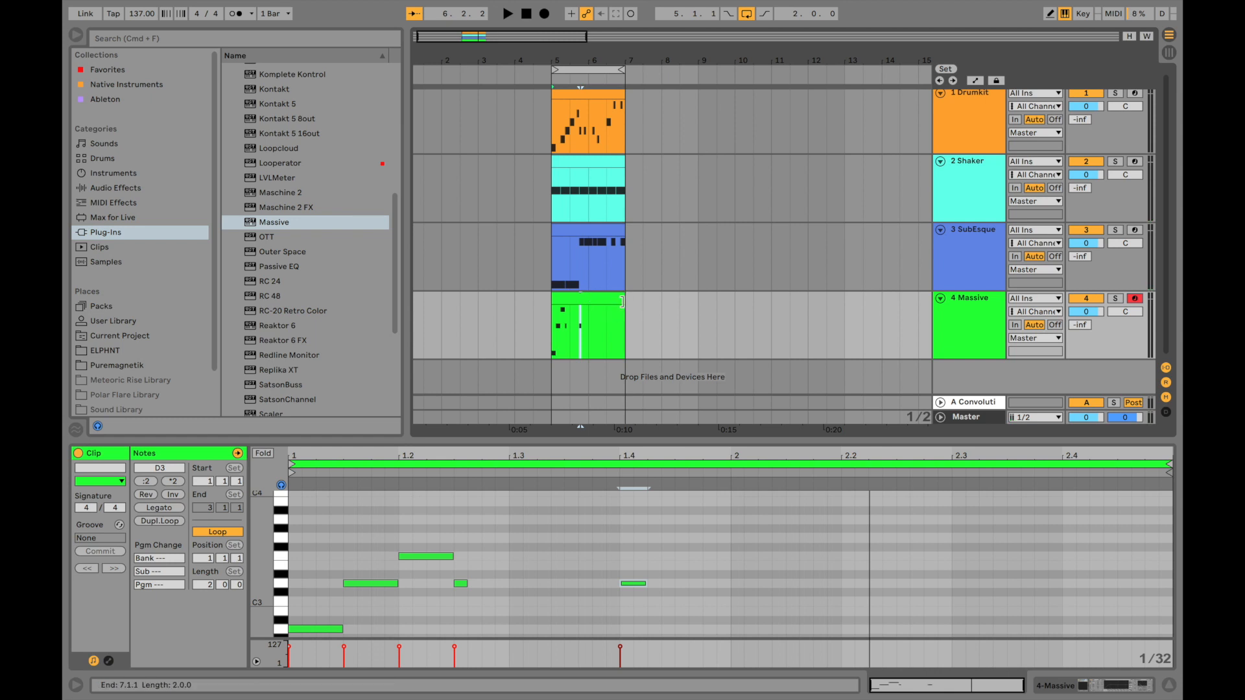
Shorten the Massive clip to one bar, ending at bar 6, and audition the loop.
left_click_drag(624, 297, 589, 300)
key("space")
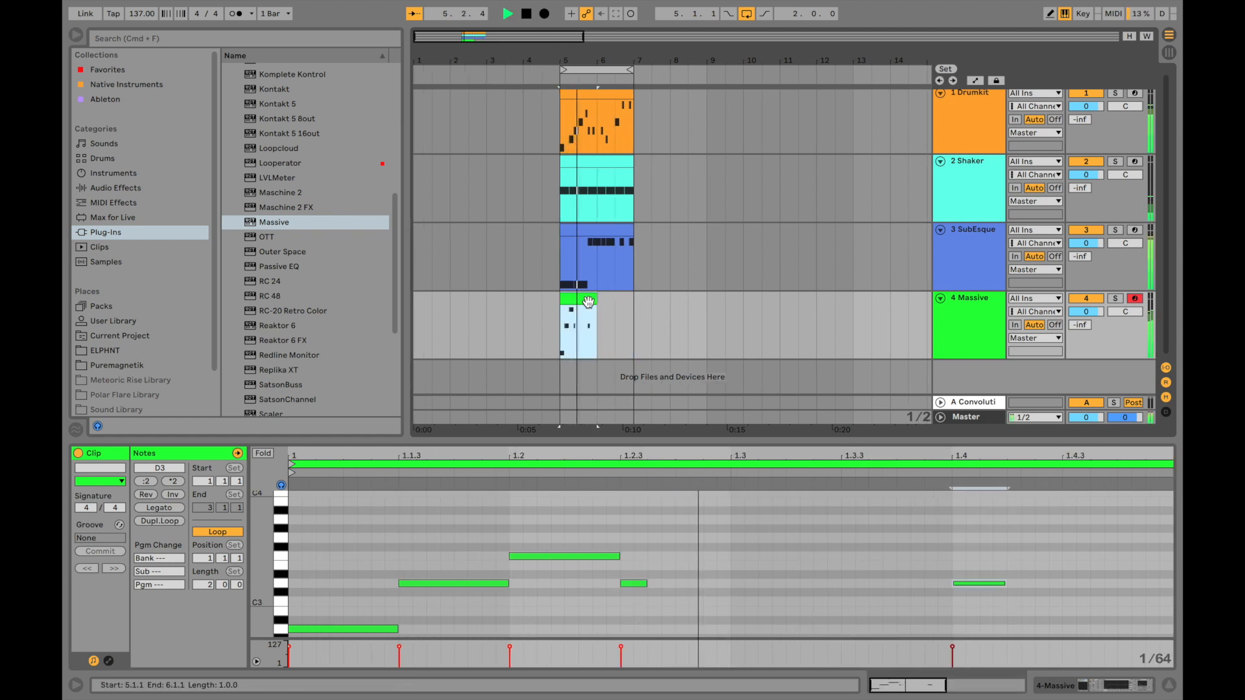
key("space")
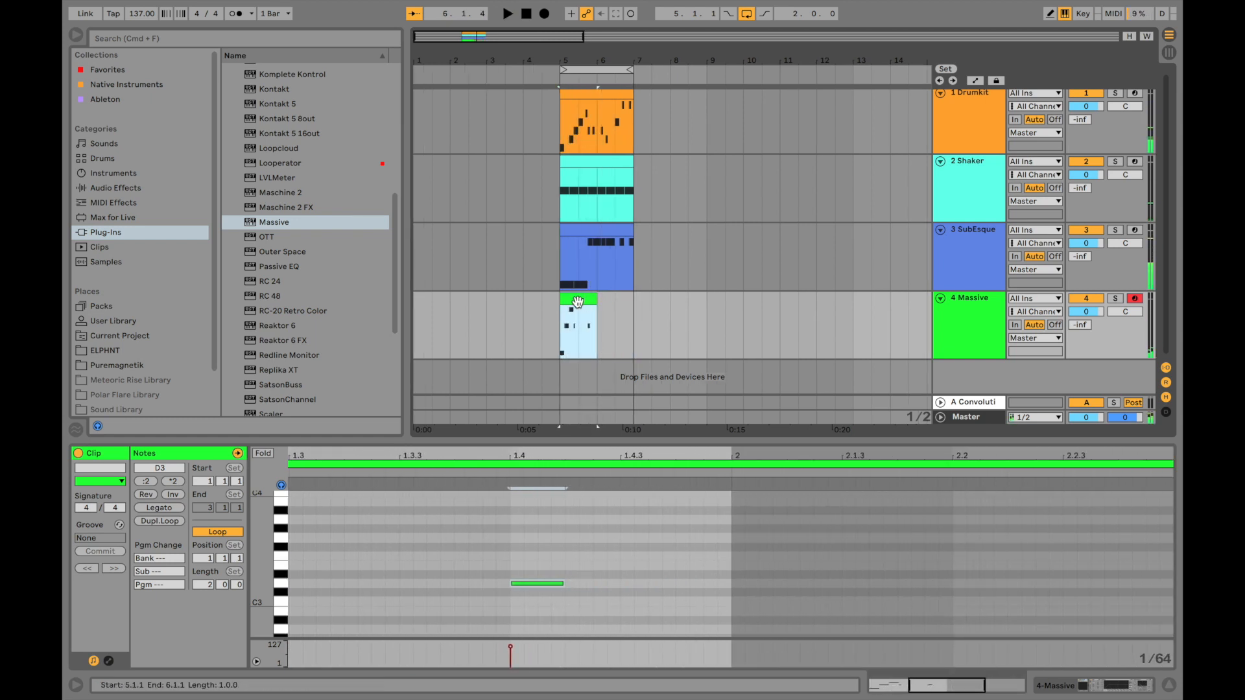
Place a copy of the one-bar Massive clip at bar 7 and audition the arrangement.
mouse_move(593, 301)
left_mouse_down()
mouse_move(635, 305)
mouse_move(595, 306)
left_mouse_up()
left_click_drag(206, 585, 206, 593)
key("space")
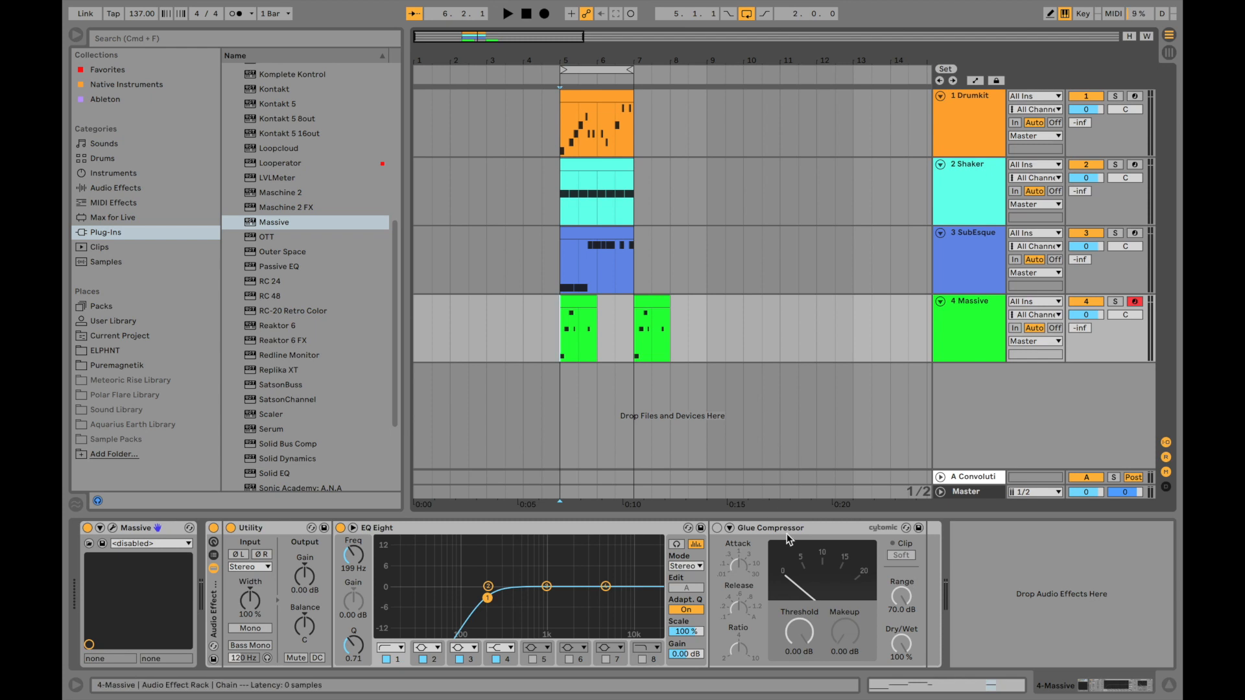
Remove the Glue Compressor from the Massive track and search the audio effects for "delay".
left_click(804, 529)
key("Delete")
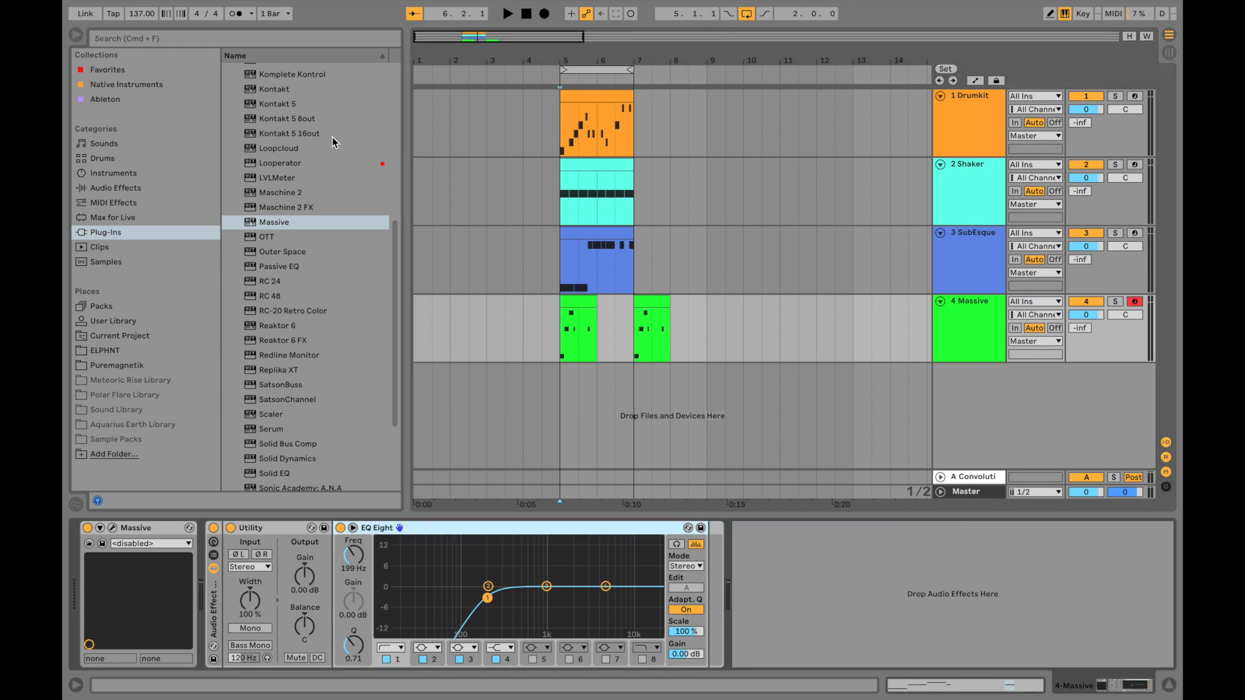
left_click(212, 31)
type("delay")
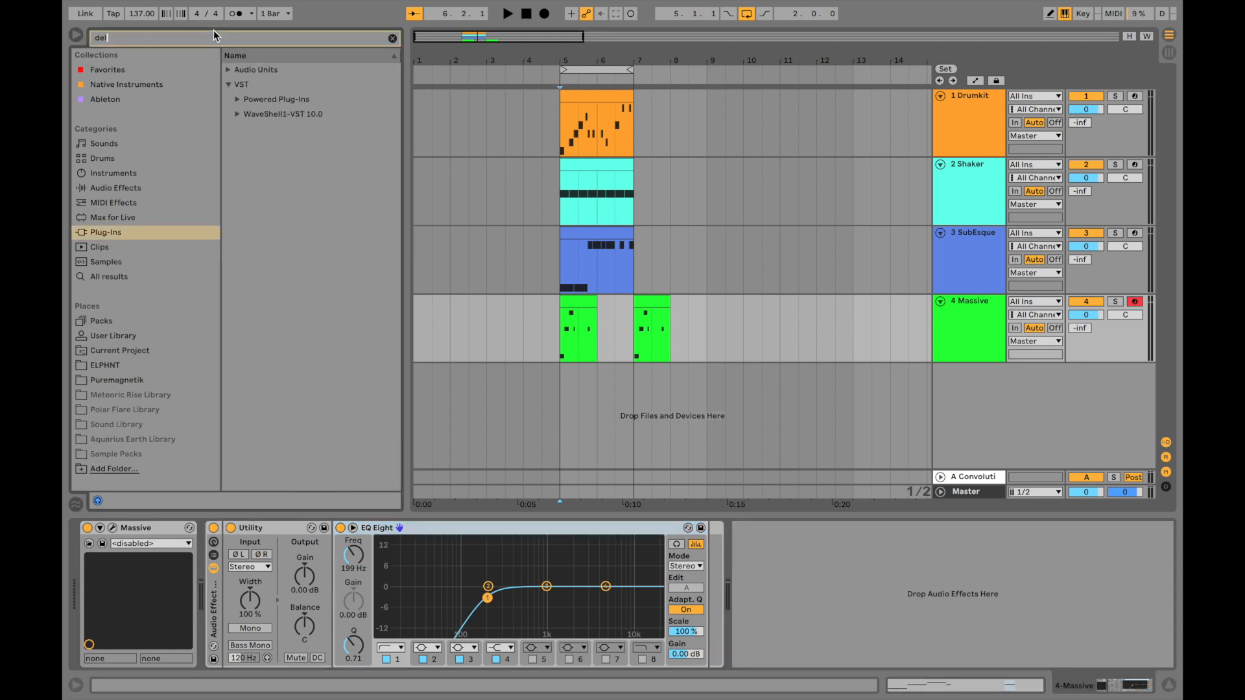
left_click(116, 188)
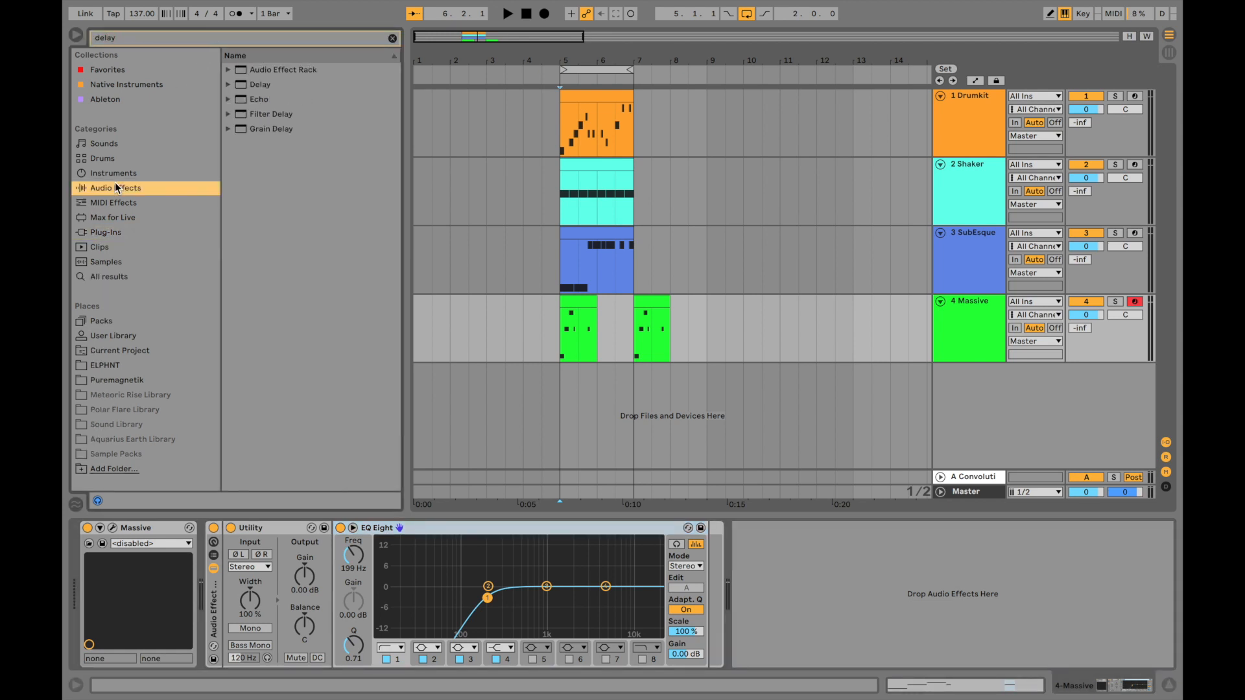
Load the Eighth Note preset from Delay's Clean Delay folder onto the Massive track.
left_click(229, 85)
left_click(236, 100)
key("Left")
key("Down")
key("Right")
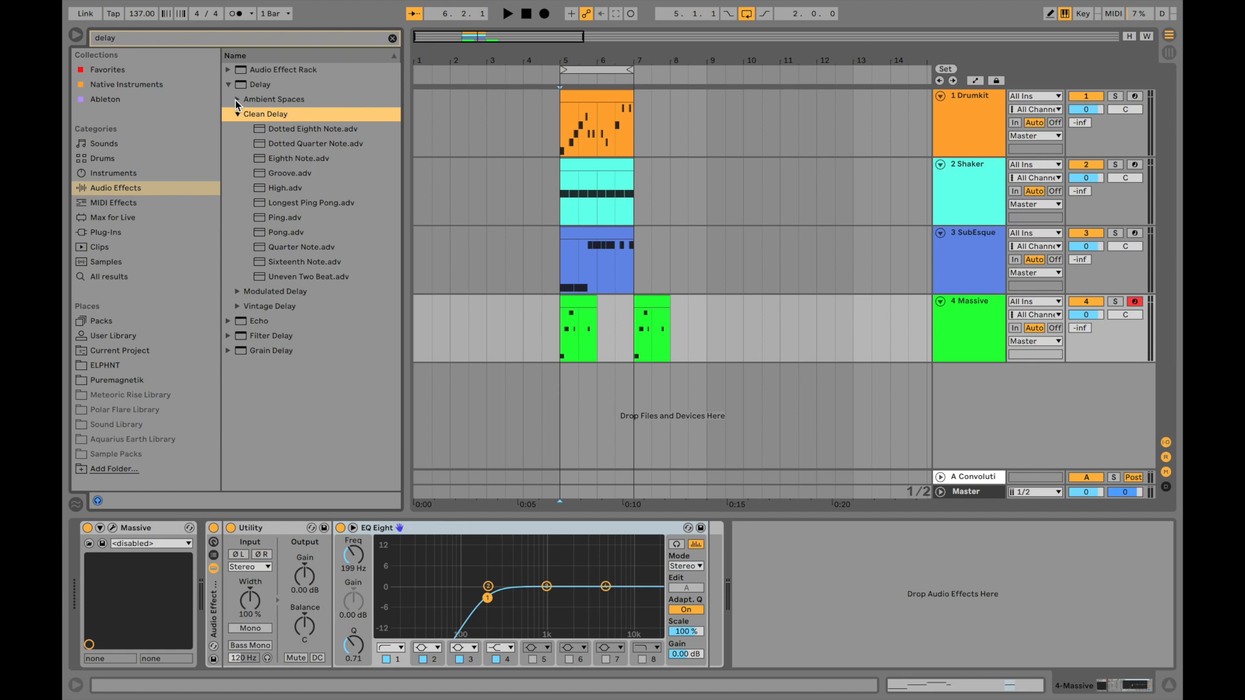
key("Down")
key("Down")
key("Down")
double_click(290, 158)
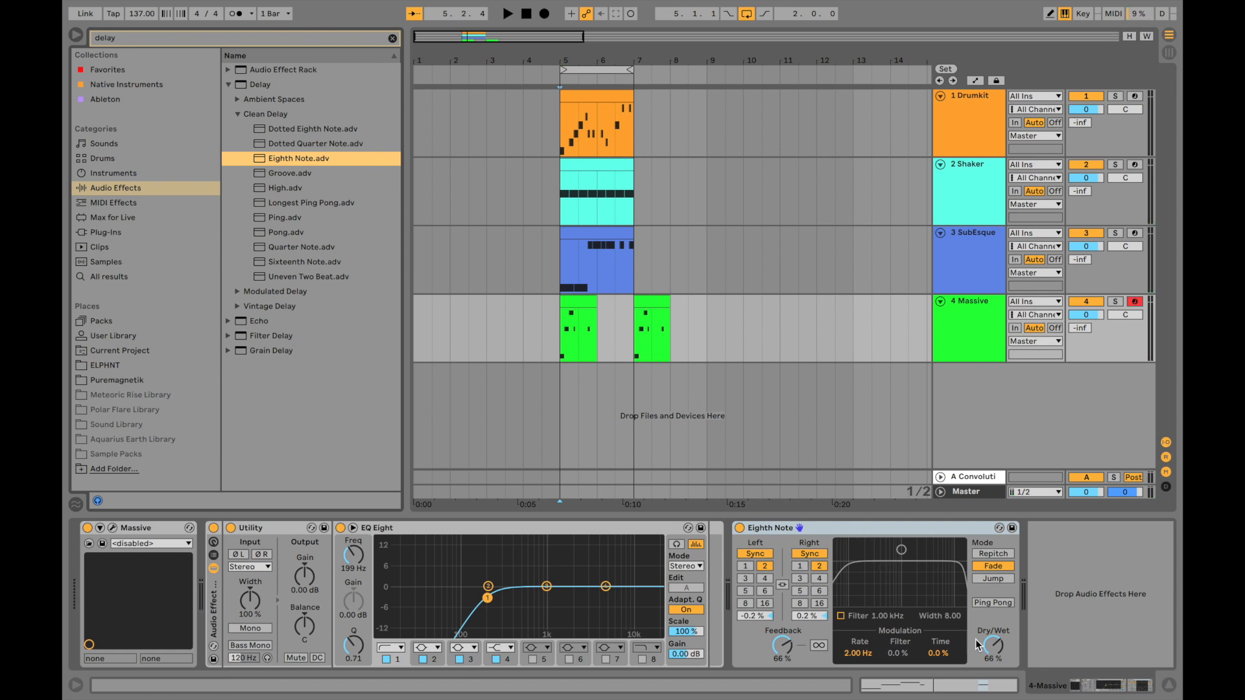
Set the delay's dry/wet to 33 % and adjust its feedback while the loop plays.
left_click_drag(992, 638, 993, 646)
key("space")
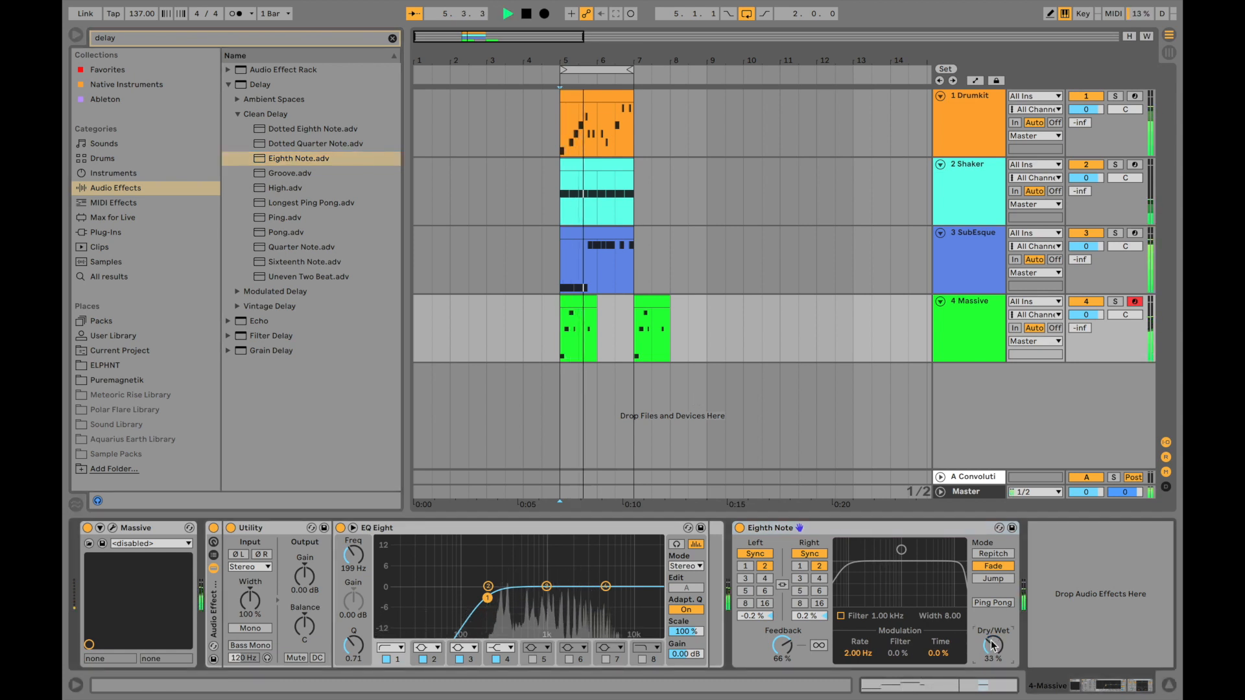
left_click_drag(782, 646, 782, 684)
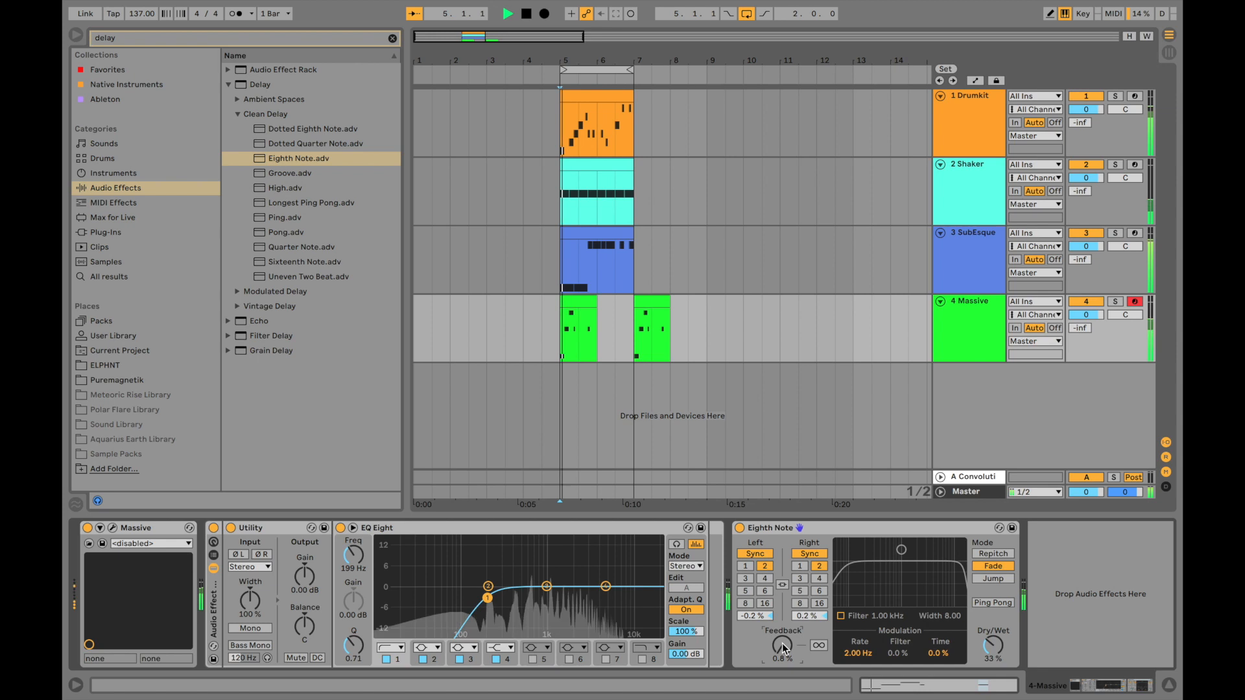
left_click_drag(782, 646, 782, 623)
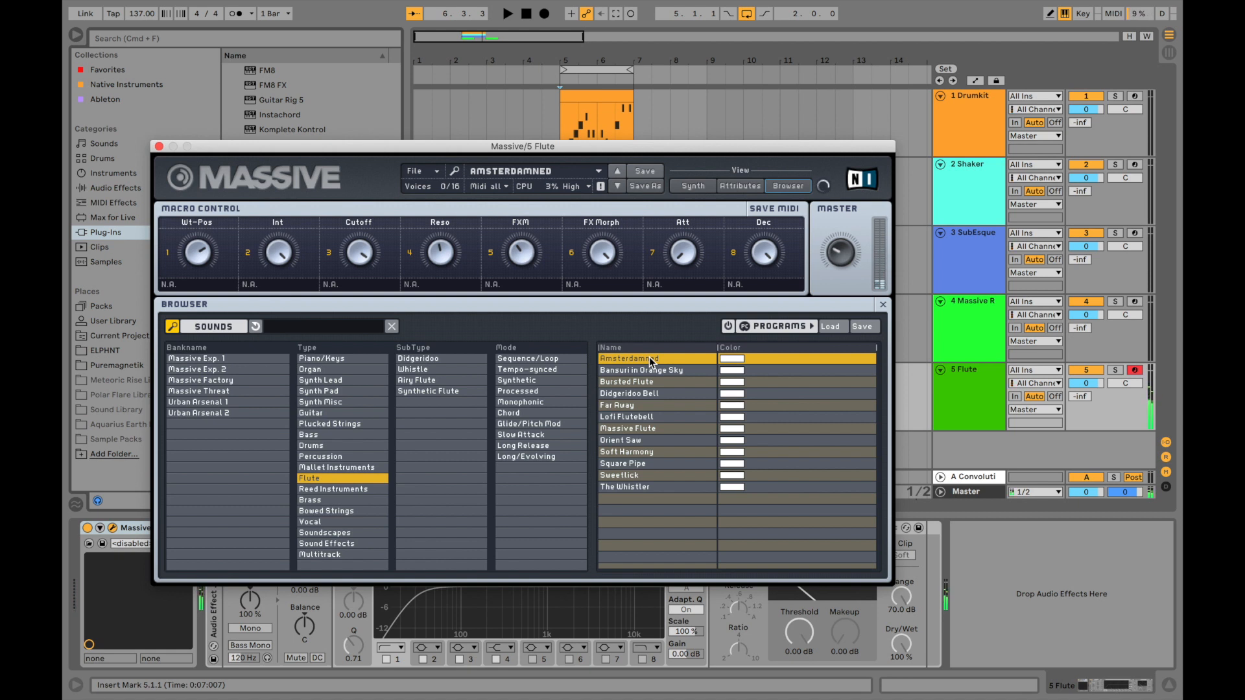
Close the Massive plug-in window and insert an empty two-bar MIDI clip on the Flute track from bar 5 to bar 7.
left_click(158, 147)
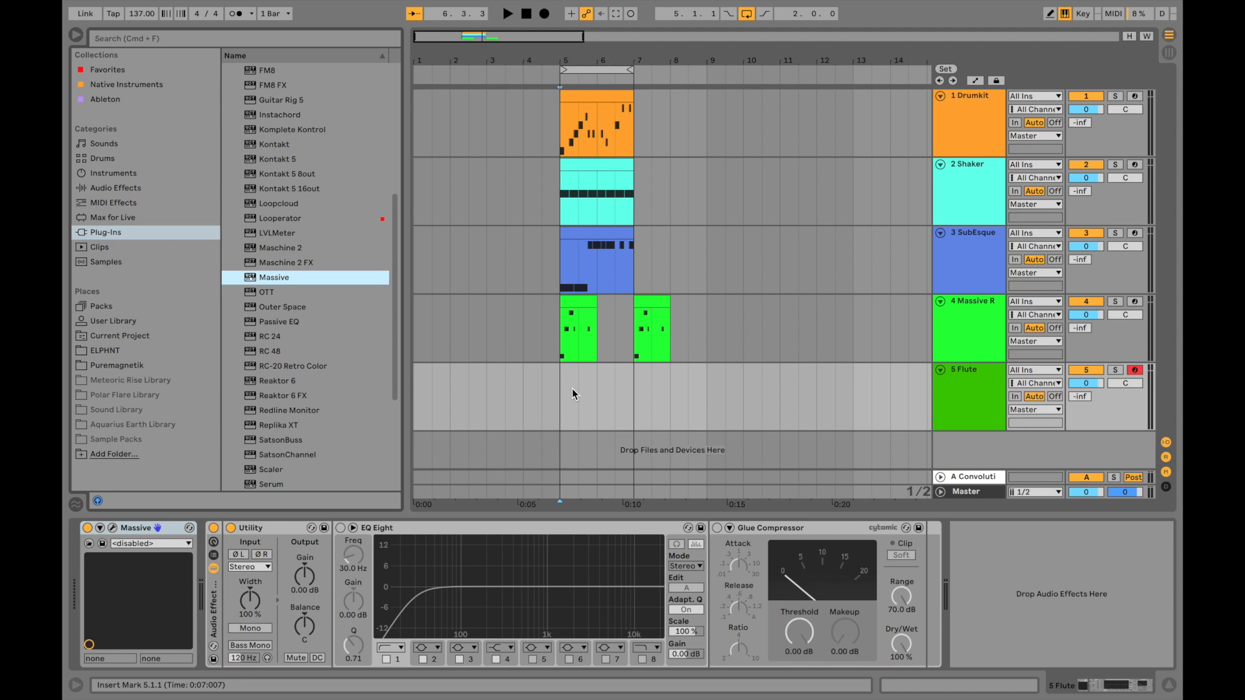
left_click_drag(562, 391, 605, 392)
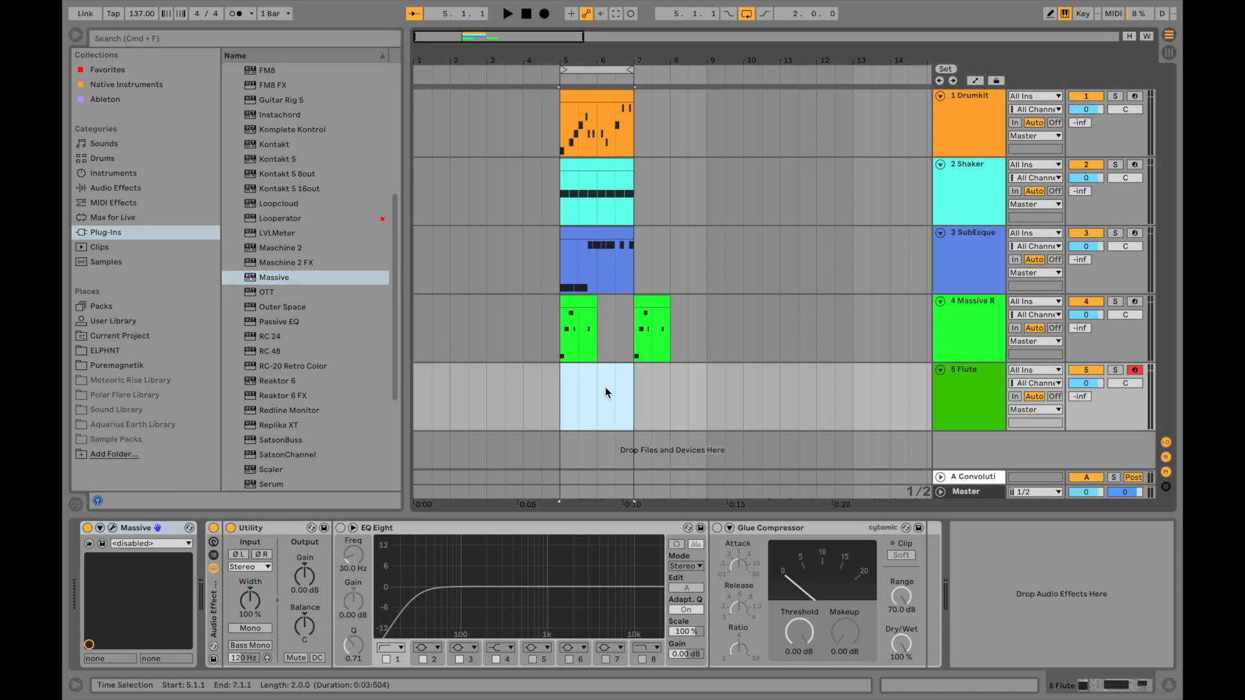
right_click(605, 386)
left_click(664, 501)
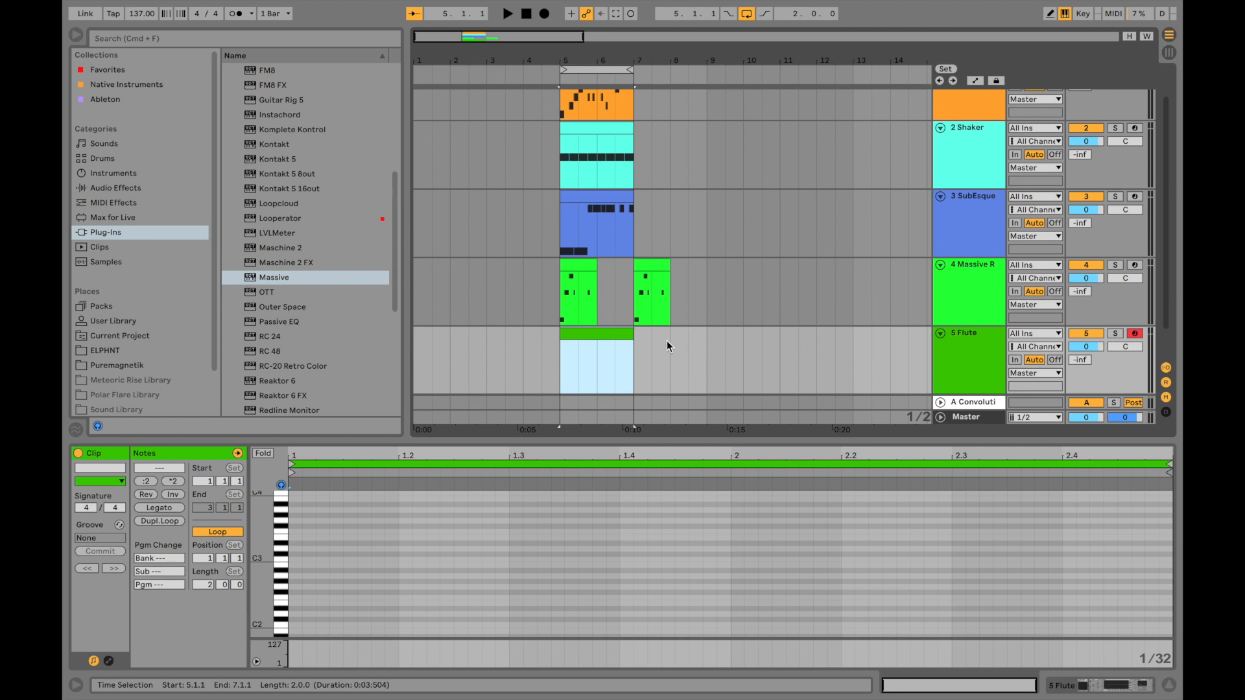
Recolour the Flute track turquoise green and apply the same colour to its clip.
right_click(975, 360)
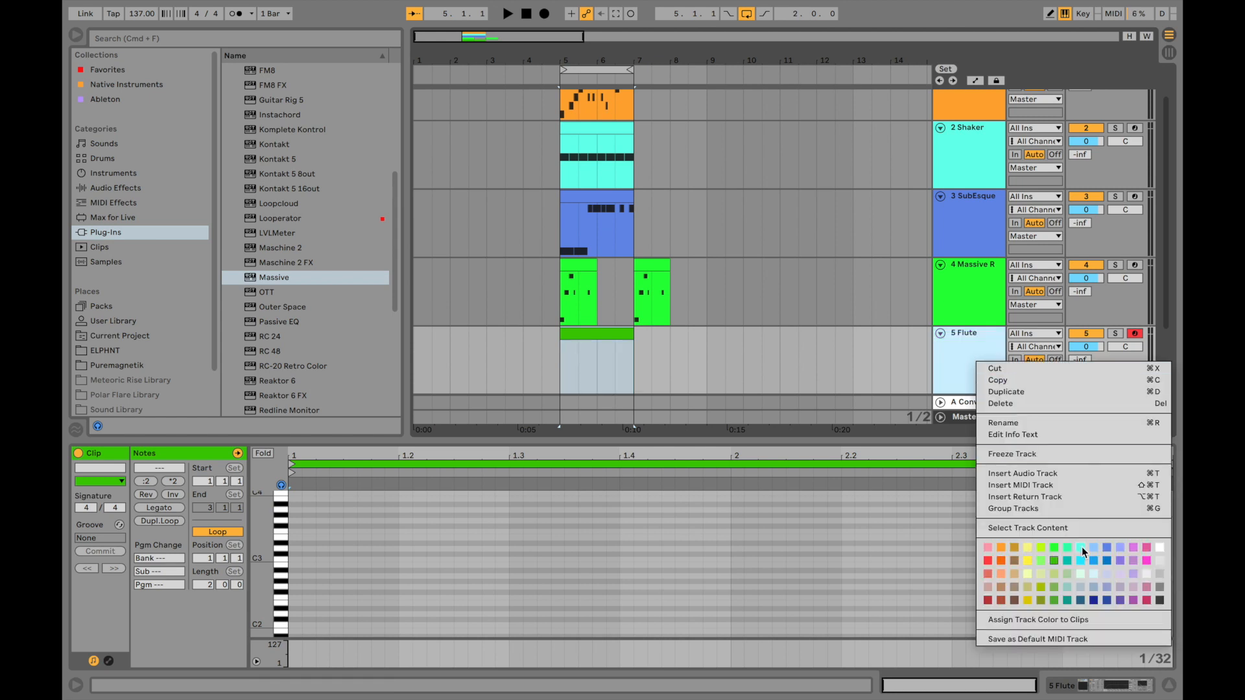
left_click(1067, 547)
right_click(591, 340)
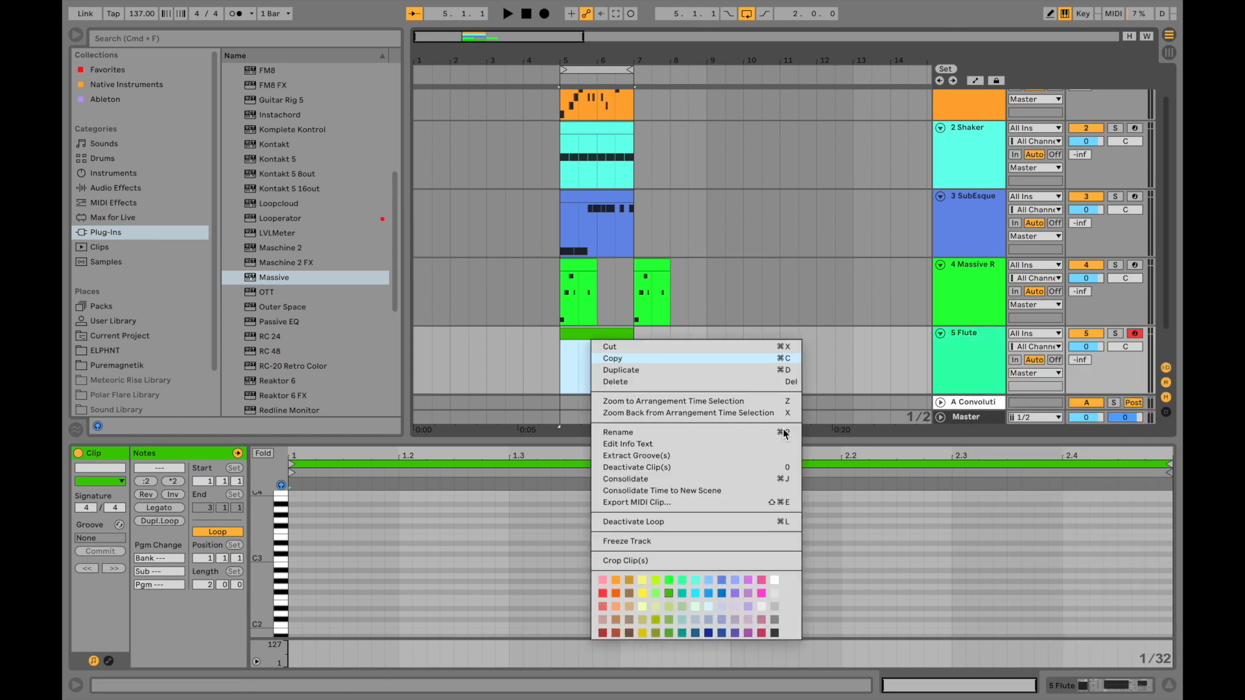
left_click(681, 580)
Place an A3 note at beat 2.1 and a G3 note at 1.4.3 in the Flute clip, and audition the loop.
key("Right")
key("Right")
key("Right")
key("Right")
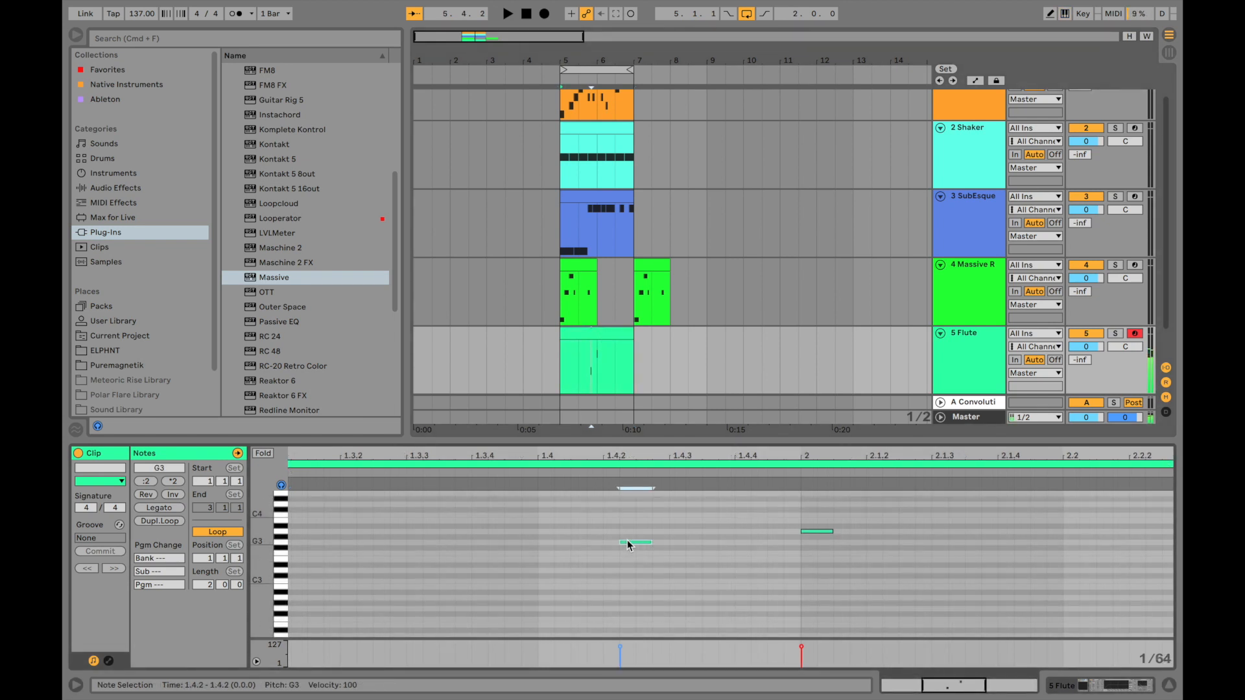
key("space")
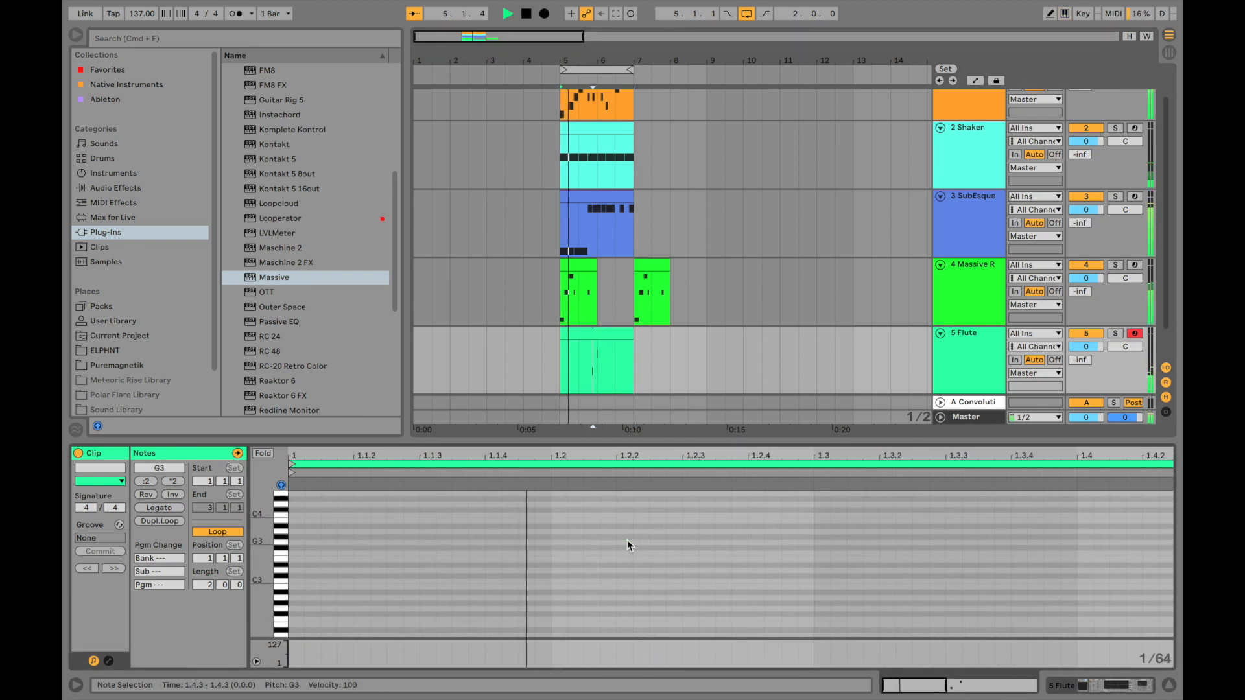
key("space")
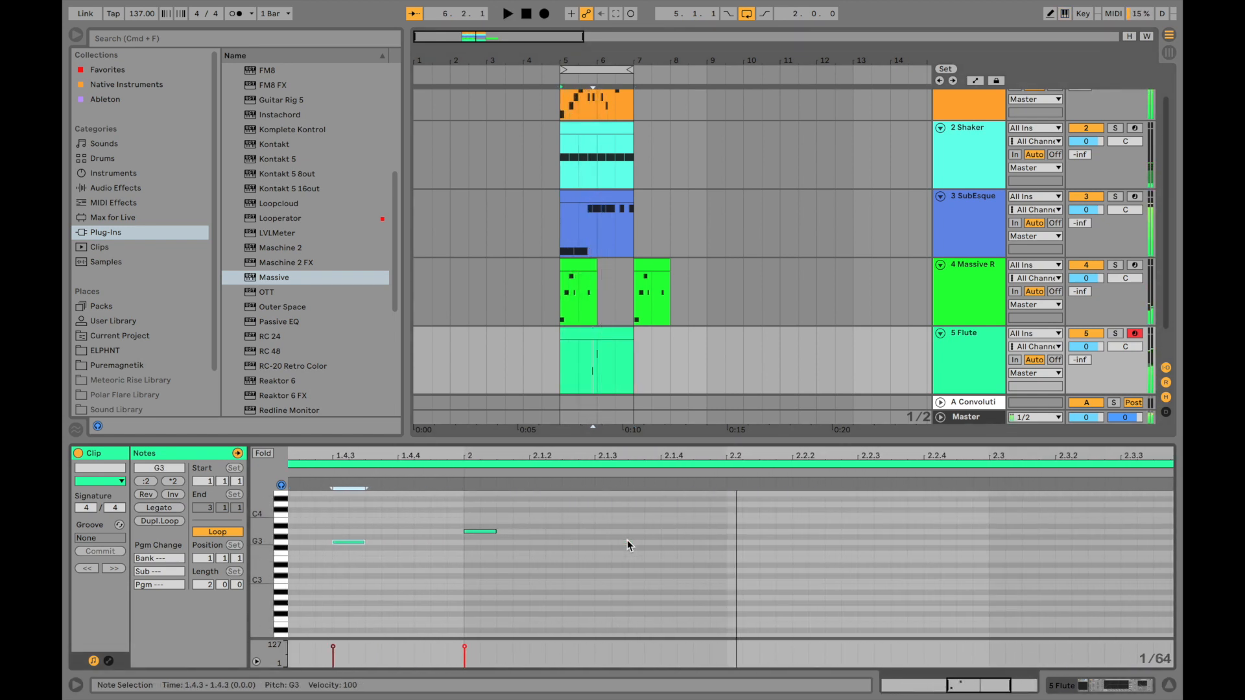
Slightly lengthen both the G3 and A3 notes of the Flute clip and audition the loop.
left_click(318, 497)
left_click_drag(345, 516, 467, 614)
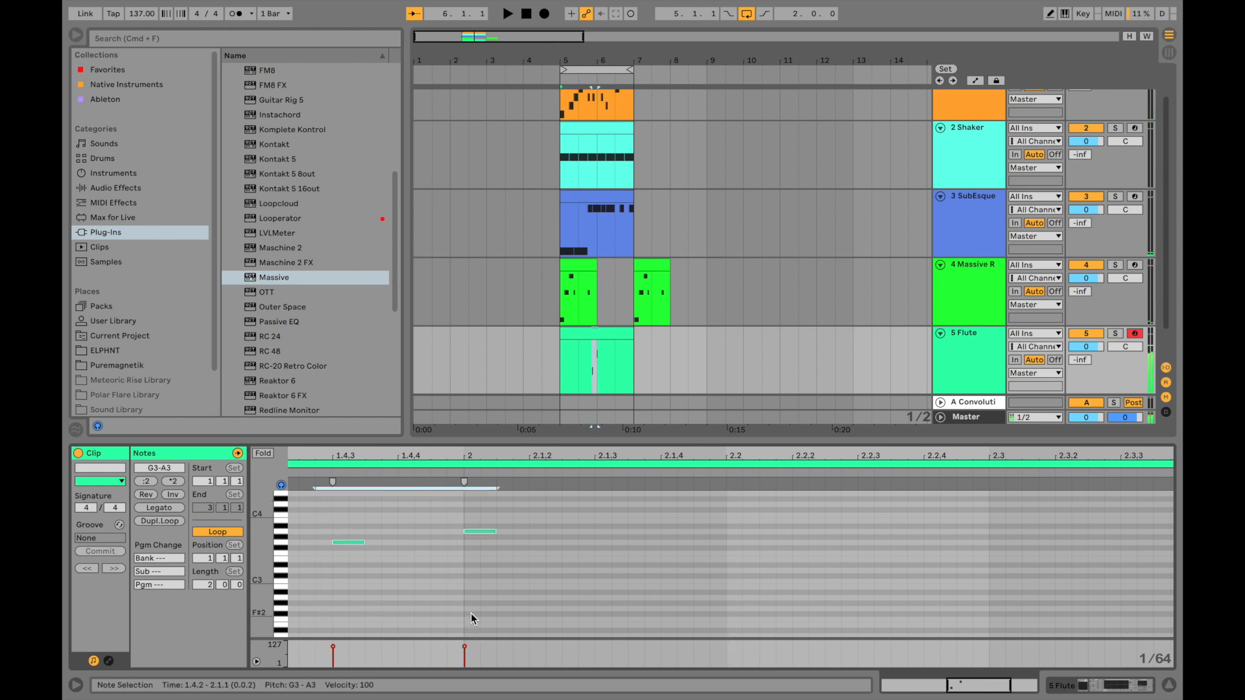
key("space")
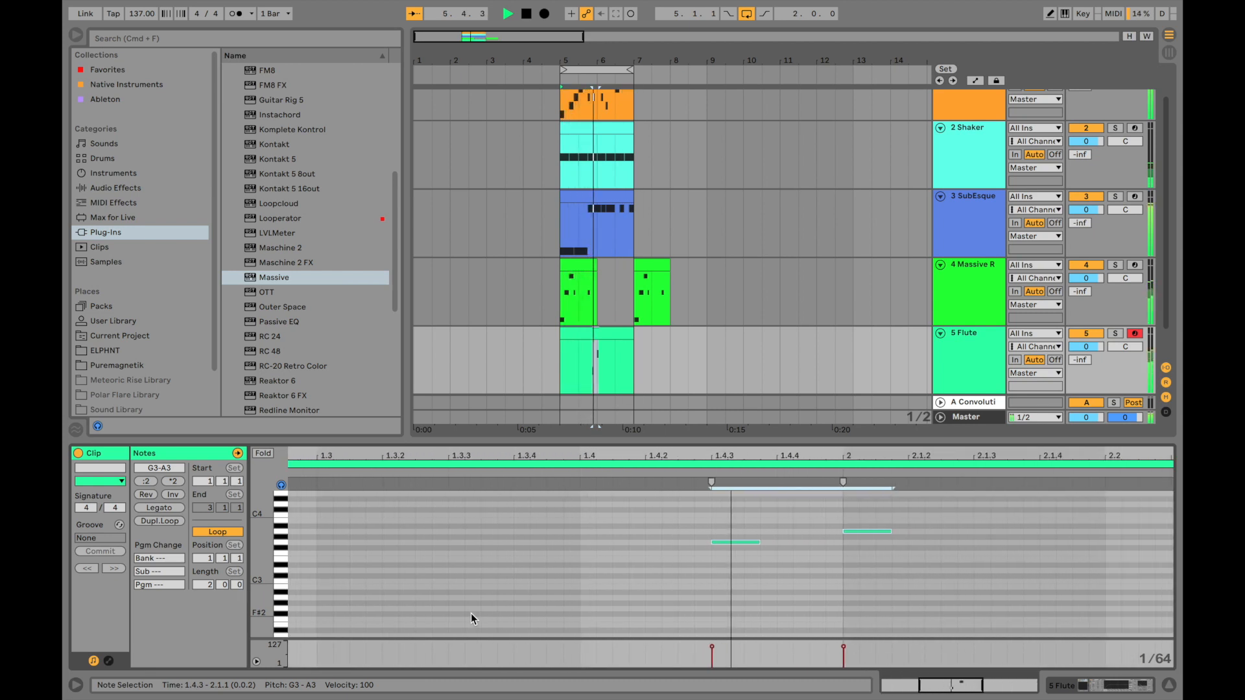
key("shift+Tab")
key("space")
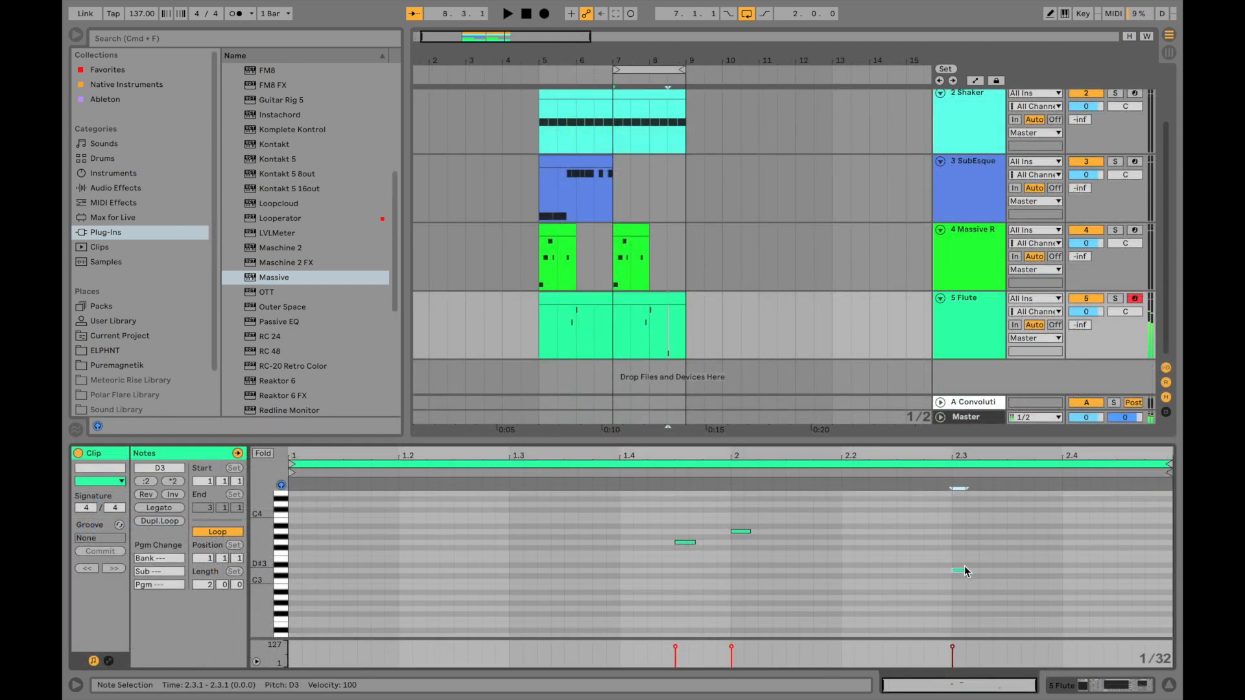
Transpose the note at beat 2.3 of the second Flute clip down to C3 and add a 1/32 D3 note just after 2.3.2.
key("Down")
key("Down")
double_click(1018, 570)
key("Left")
key("space")
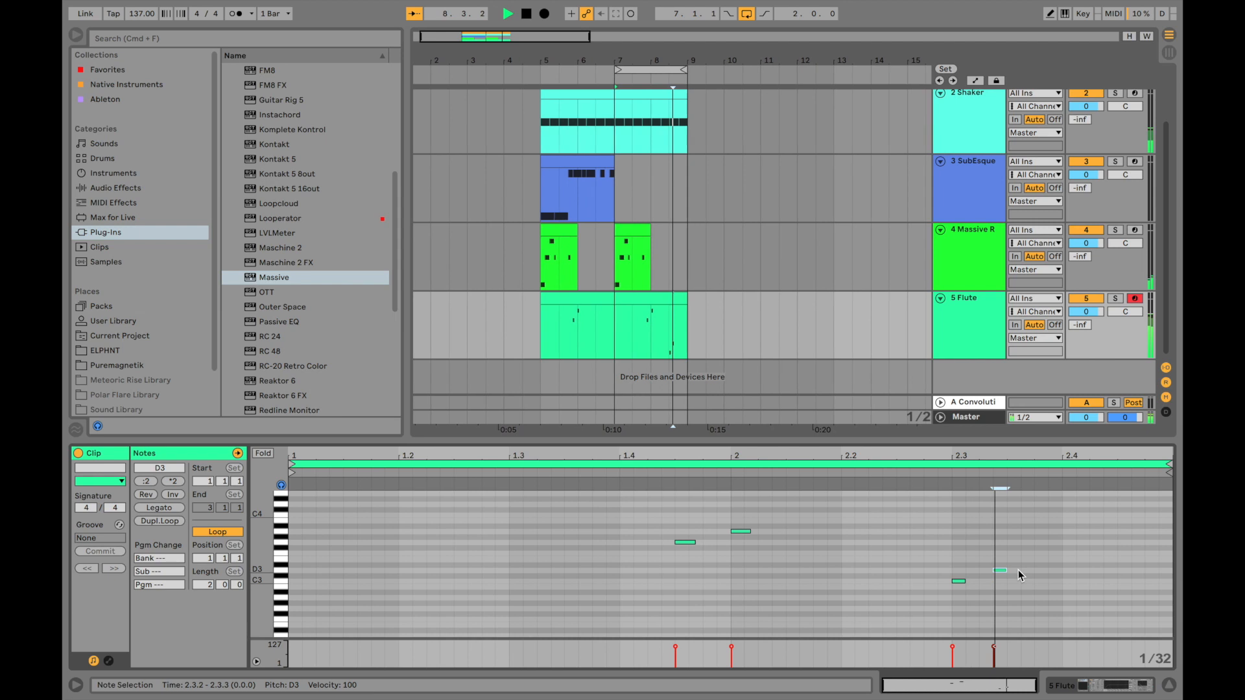
Move the C3 and D3 notes together so that the pair starts at beat 2.4.
left_click_drag(939, 550, 1055, 653)
key("Right")
key("Right")
key("Right")
key("Right")
key("Right")
key("Right")
key("Right")
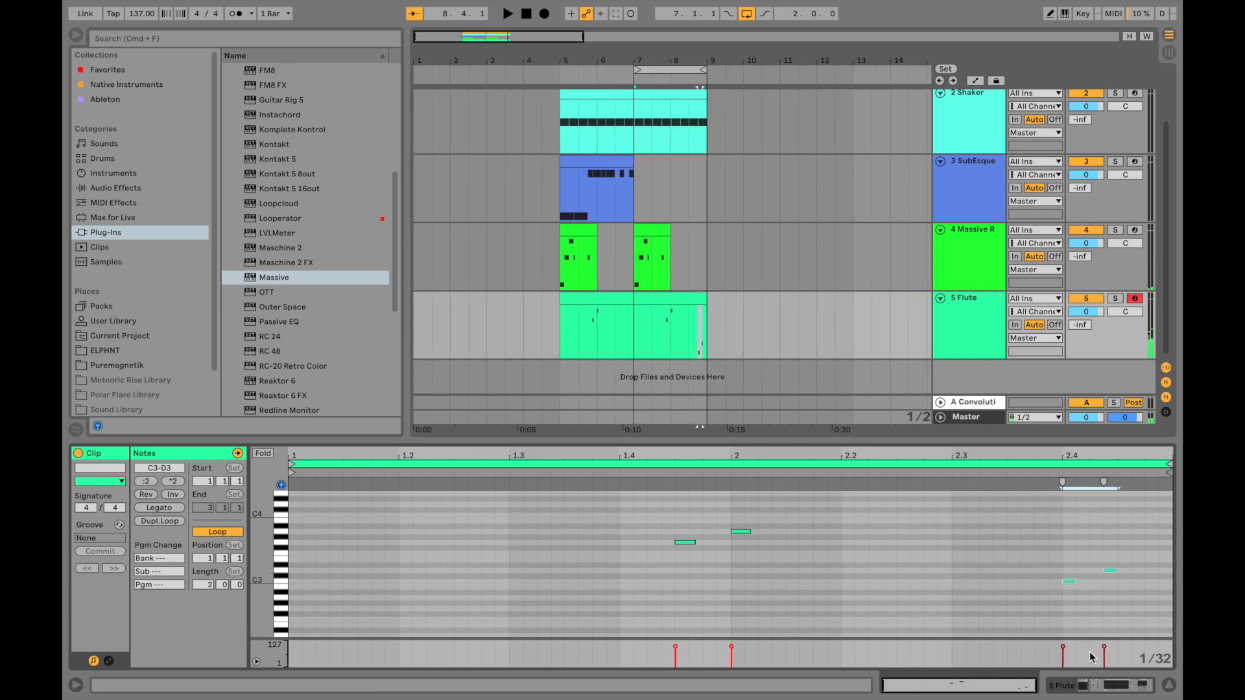
Shift the final D3 note of the second Flute clip to 2.4.3 and audition the loop.
left_click(1107, 570)
key("Right")
key("space")
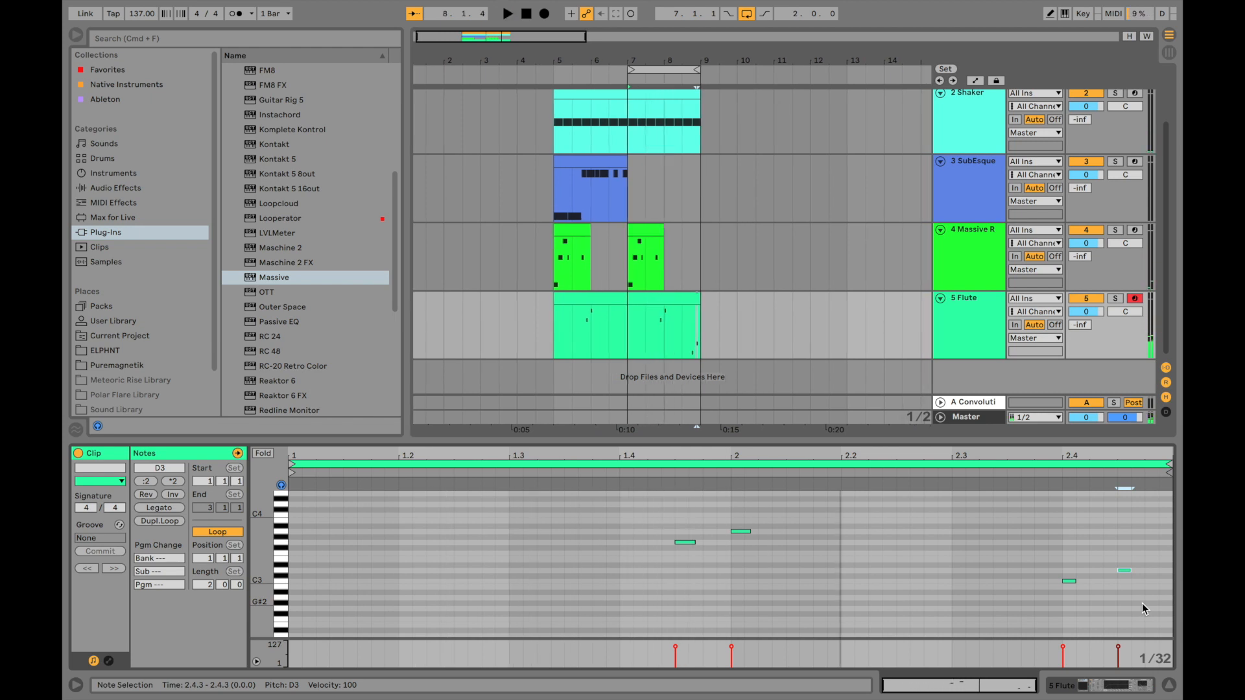
Slightly lengthen the C3 and D3 notes at beat 2.4 of the second Flute clip and audition the loop.
left_click_drag(1074, 532, 1166, 630)
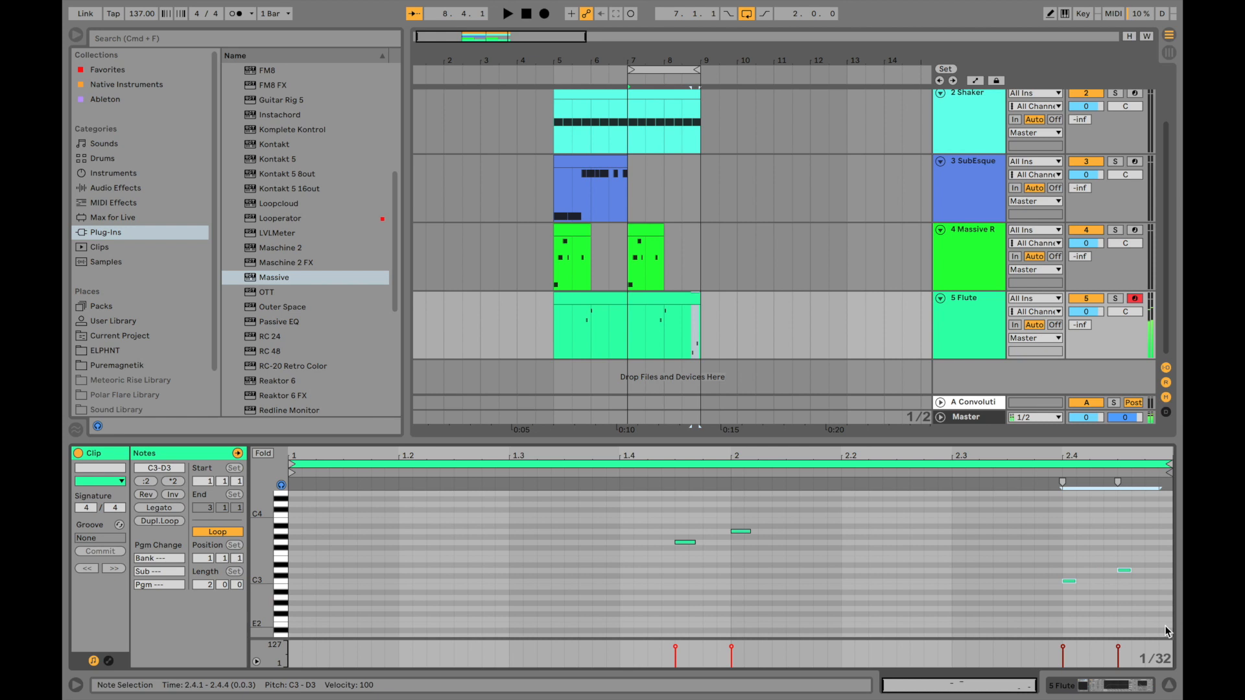
key("space")
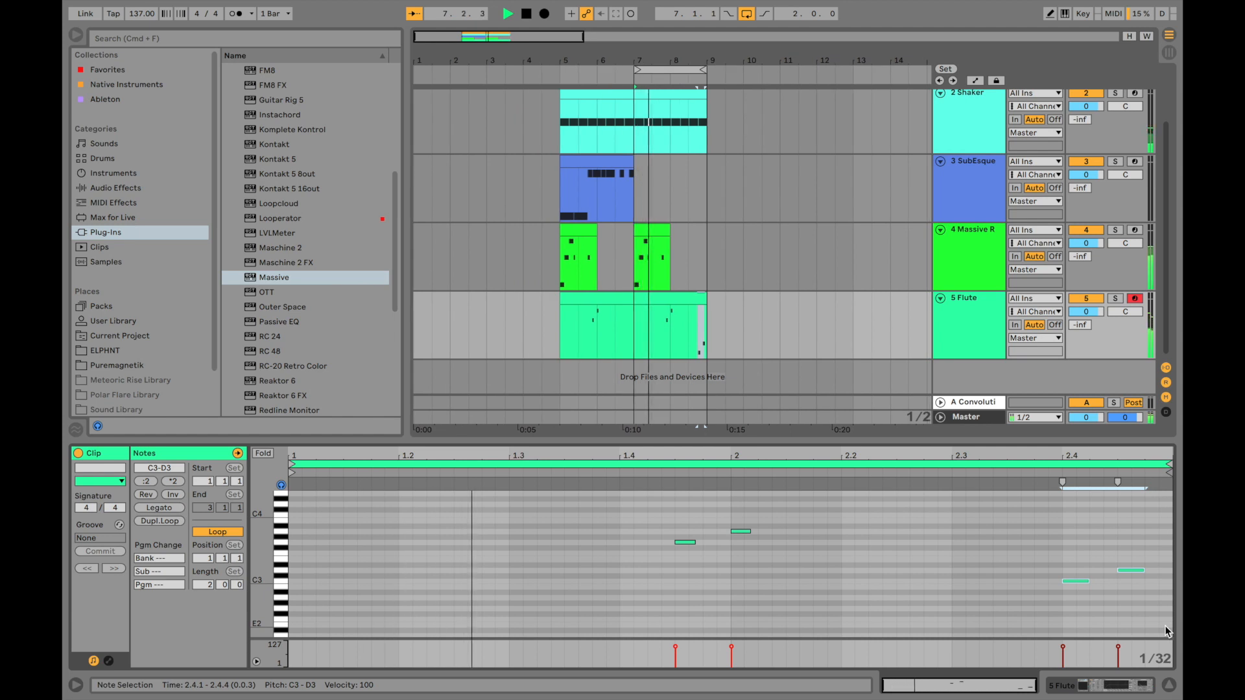
key("space")
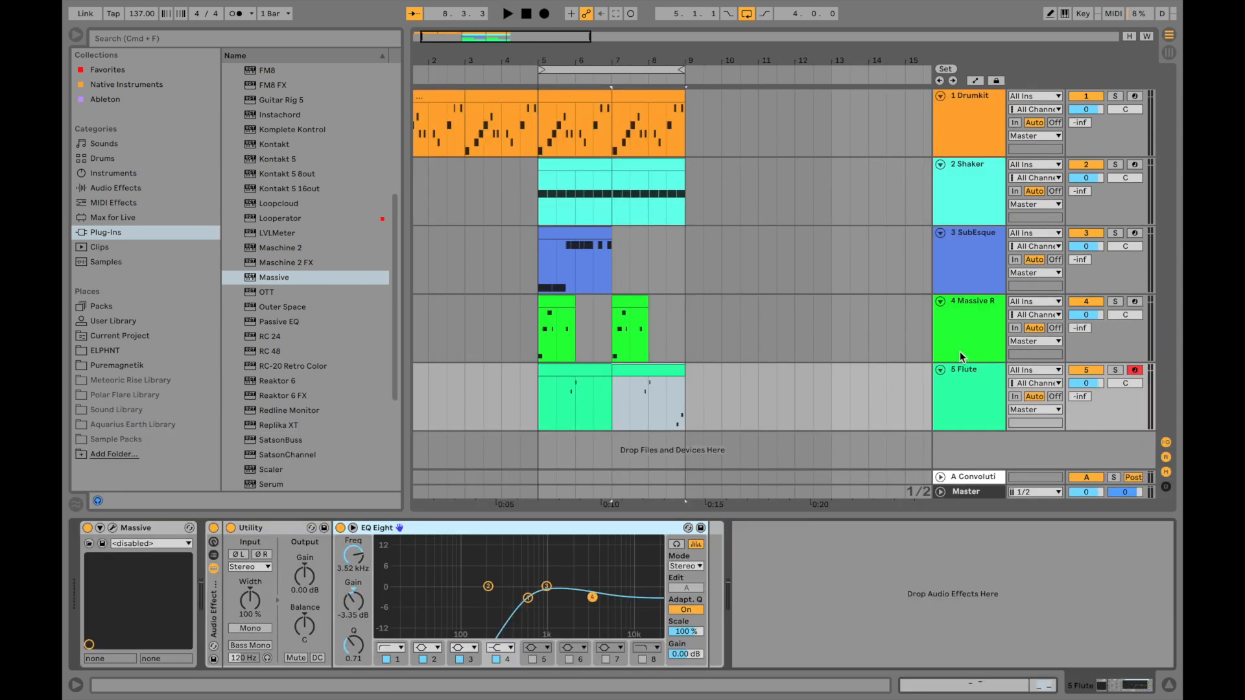
Copy the Eighth Note delay from the Massive Reed track to the Flute track and set its filter to 1.04 kHz with width 4.86.
left_click(960, 352)
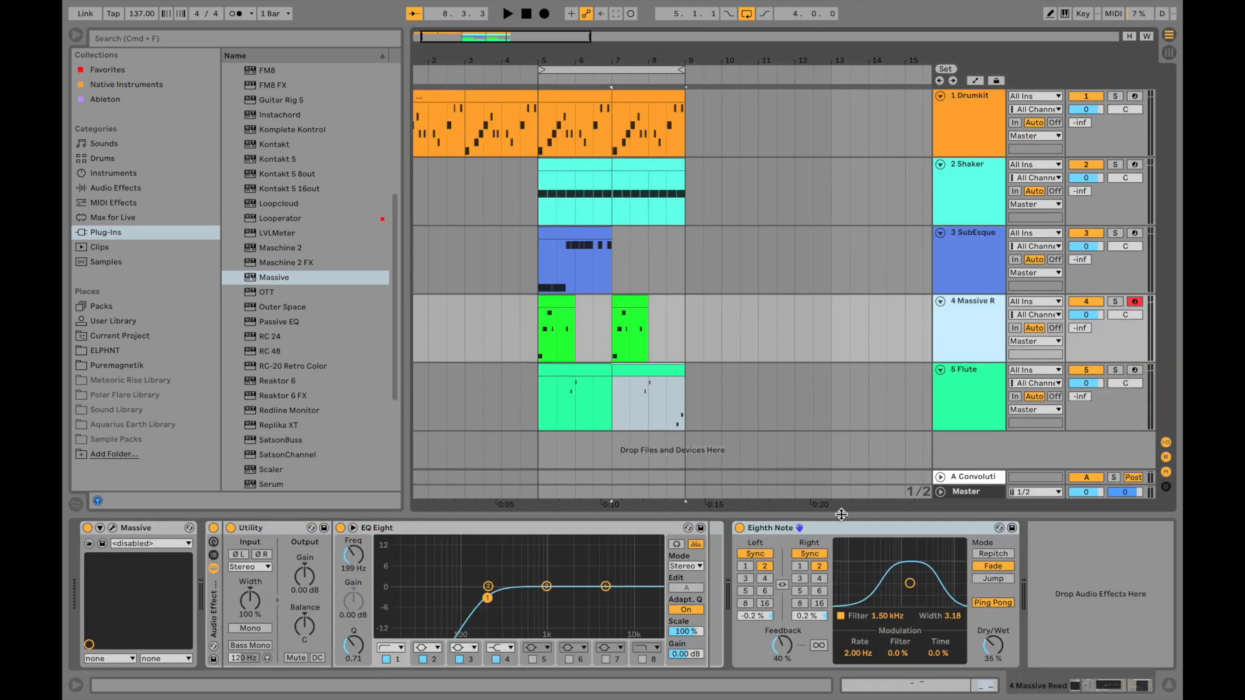
right_click(892, 526)
left_click(920, 550)
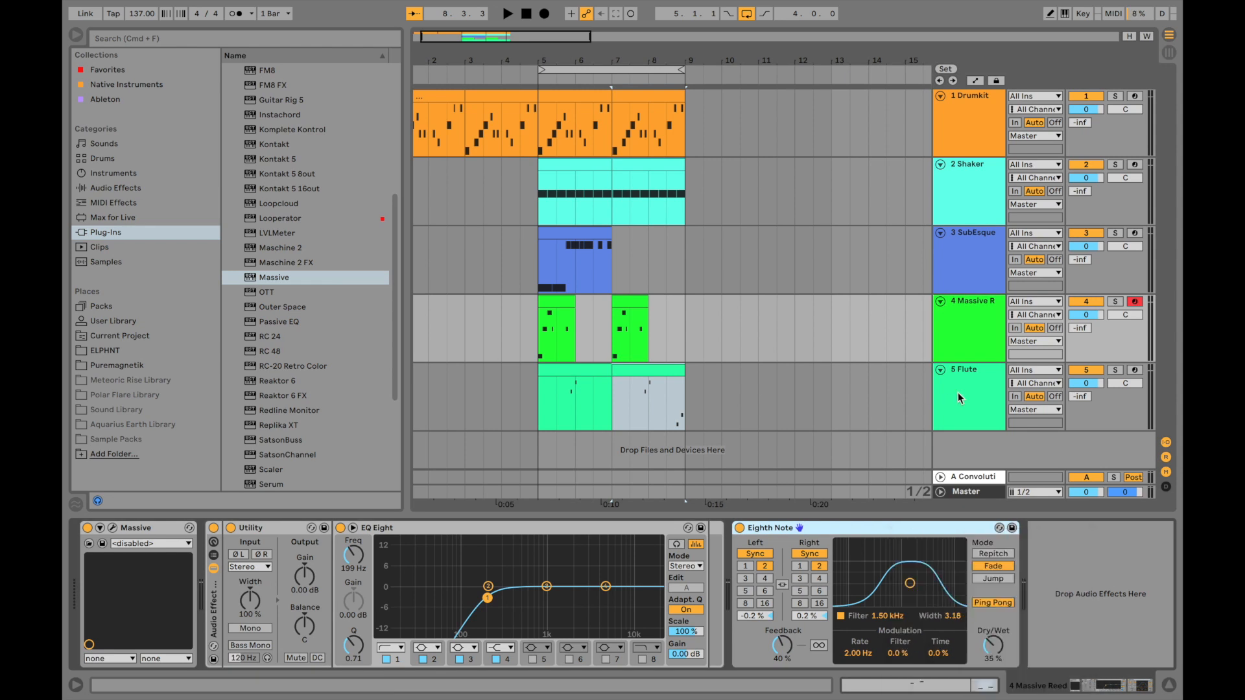
key("Down")
key("super+v")
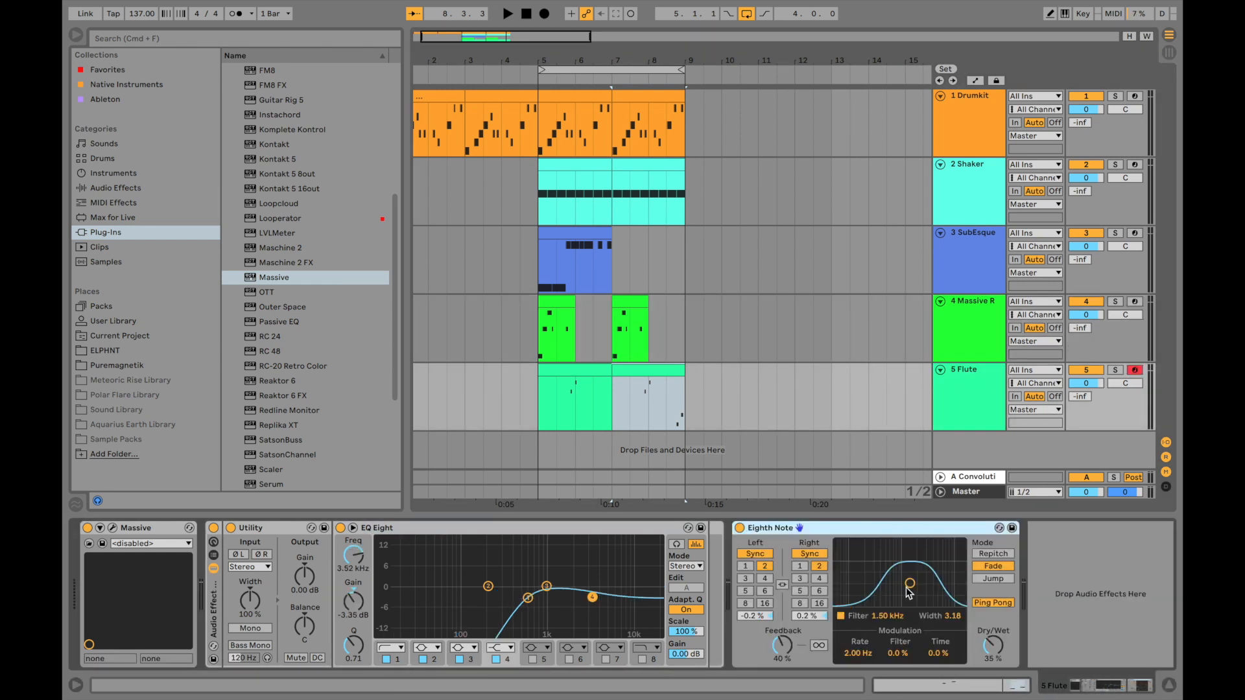
mouse_move(911, 588)
left_mouse_down()
mouse_move(888, 582)
mouse_move(912, 577)
mouse_move(900, 560)
mouse_move(902, 571)
left_mouse_up()
key("space")
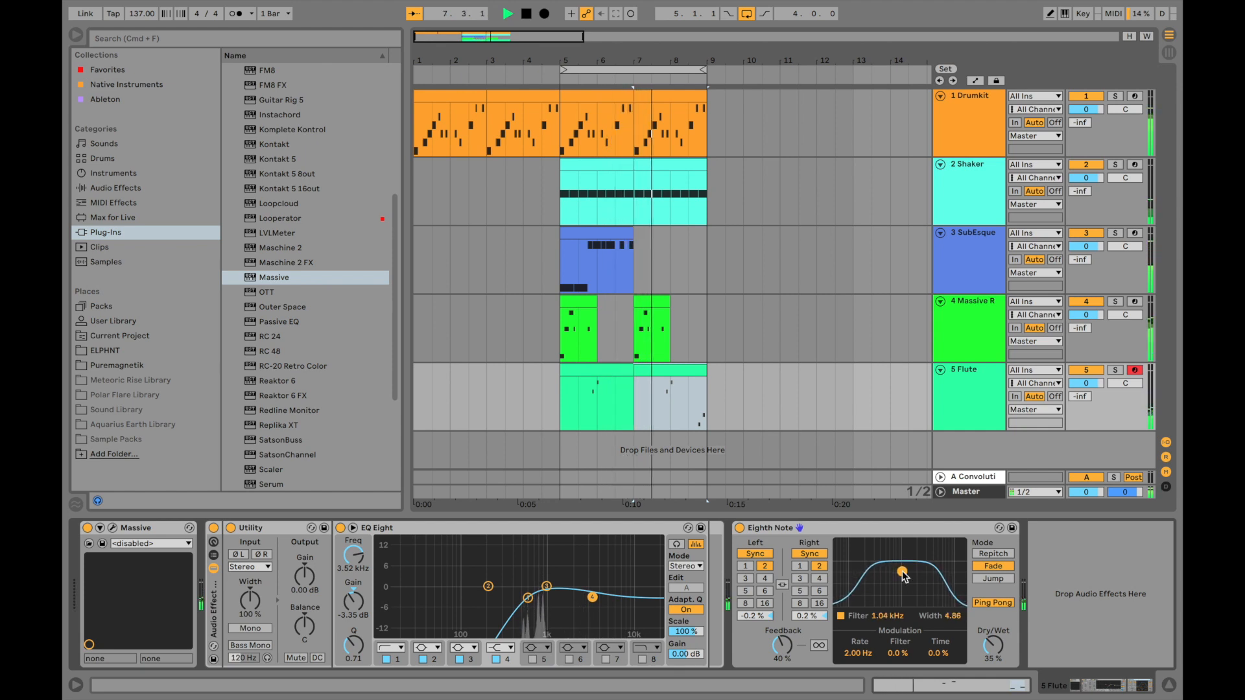
Set the Flute delay to 48% feedback and 40% dry/wet with its filter off, comparing the loop with the delay bypassed and active.
left_click(739, 527)
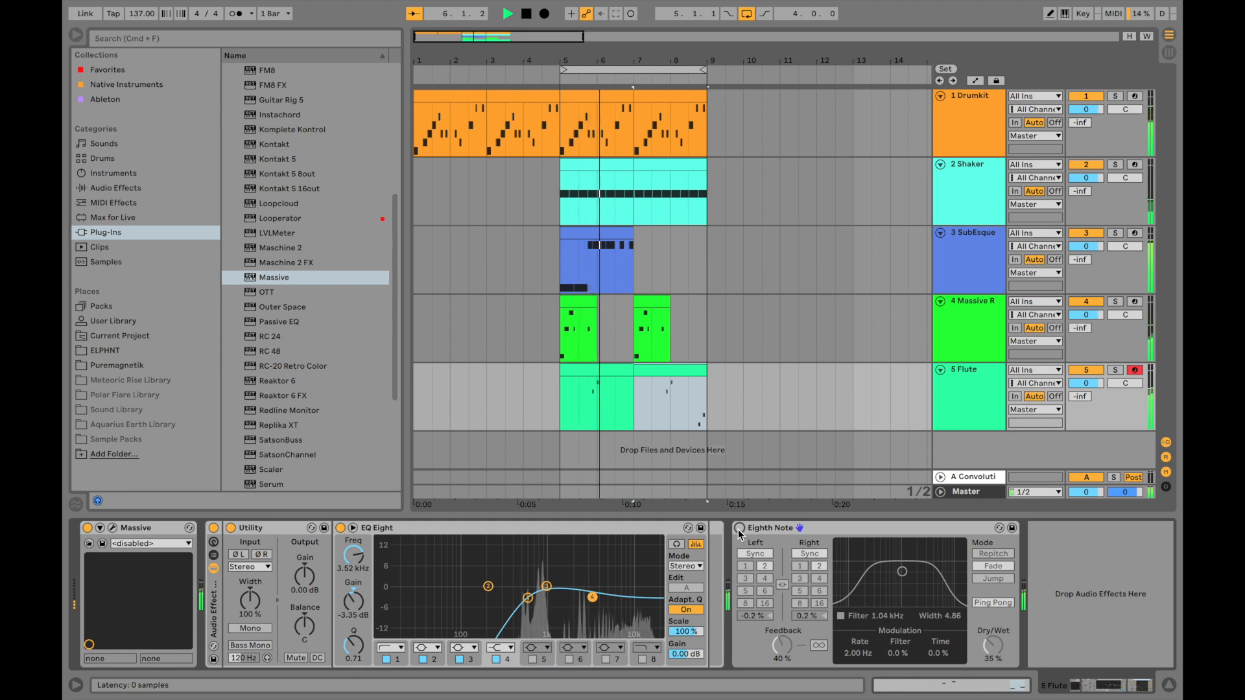
left_click(739, 527)
left_click(740, 528)
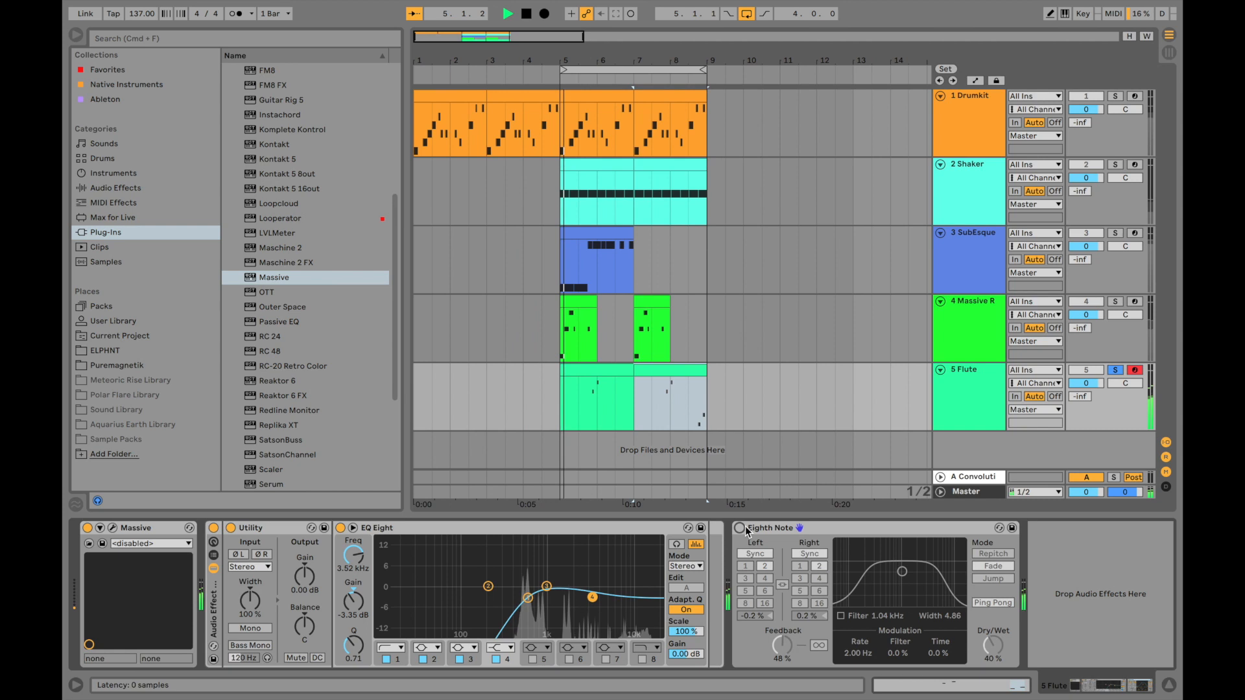
left_click(740, 528)
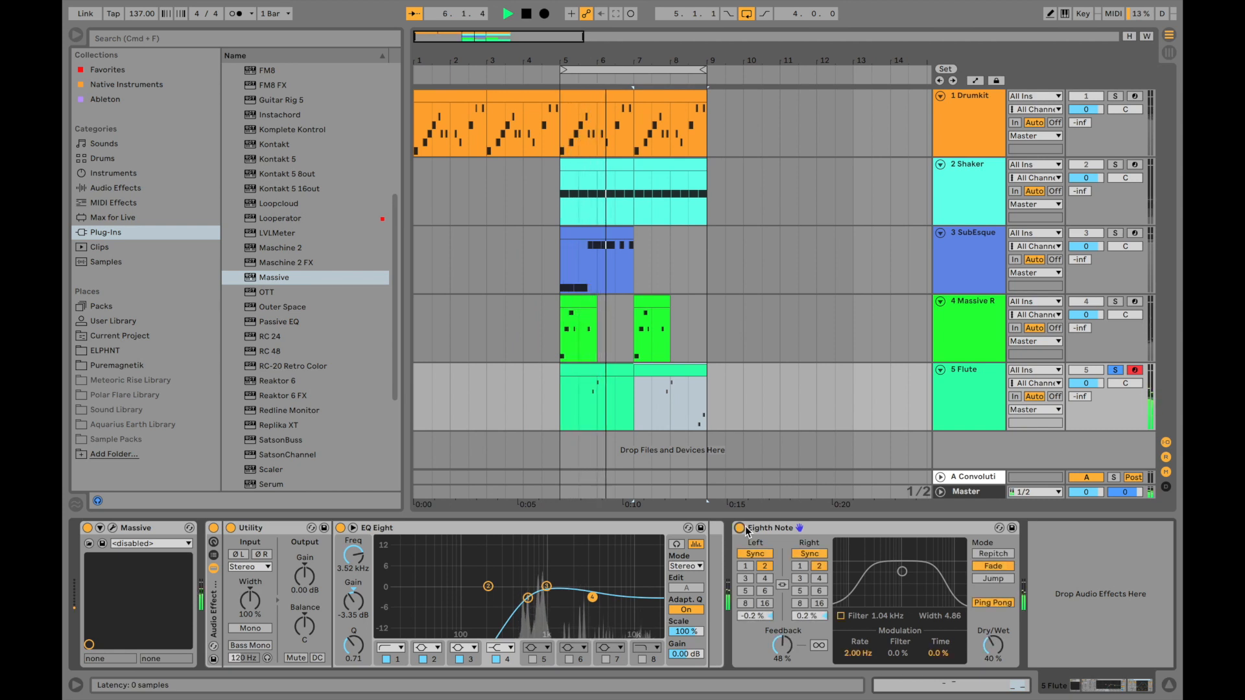
left_click(1113, 370)
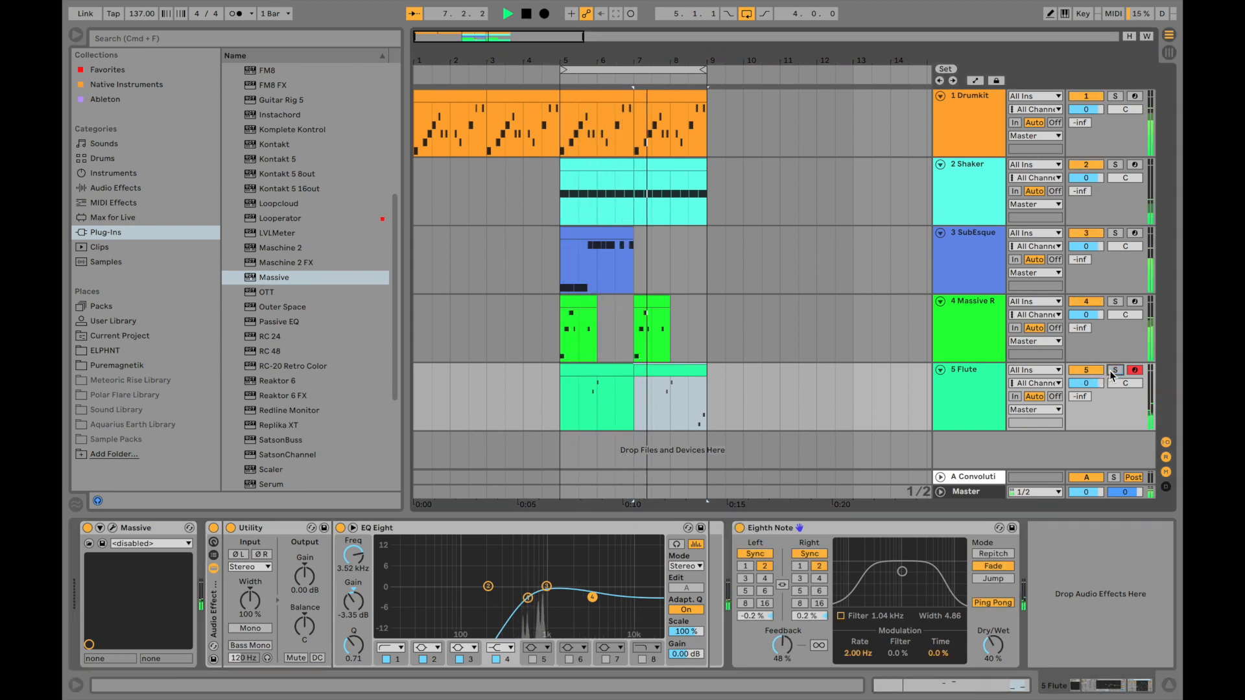
scroll(766, 271, "right", 1)
scroll(766, 271, "left", 1)
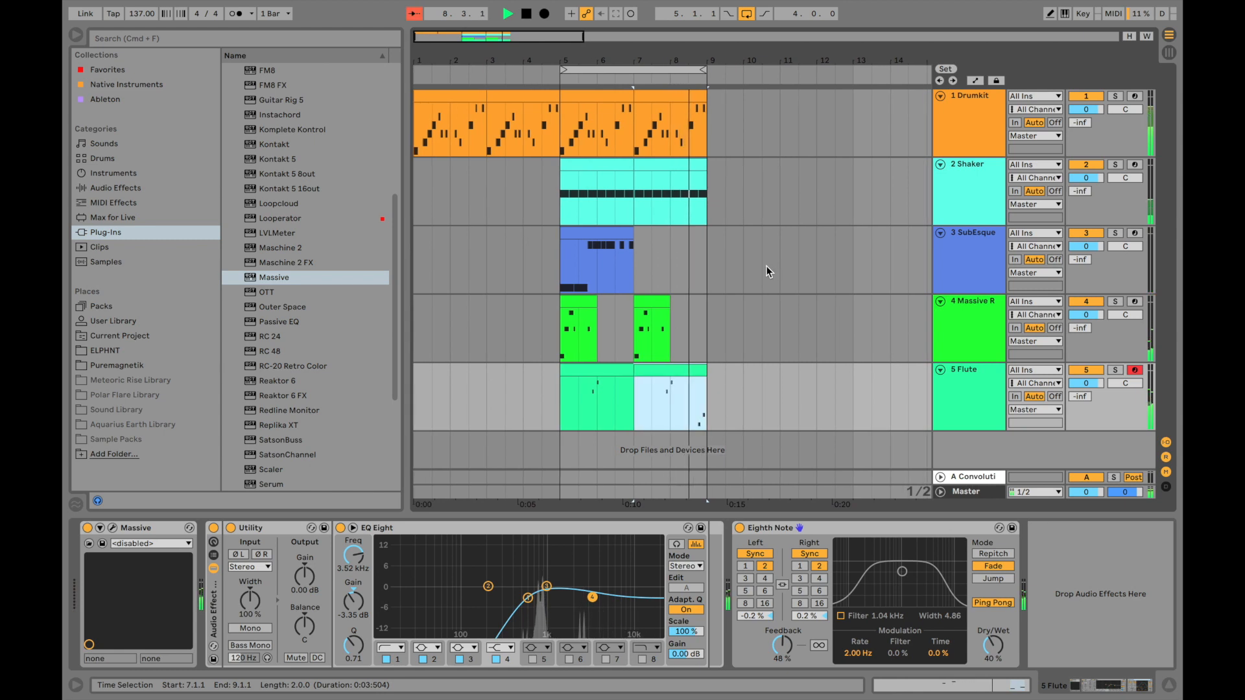
key("space")
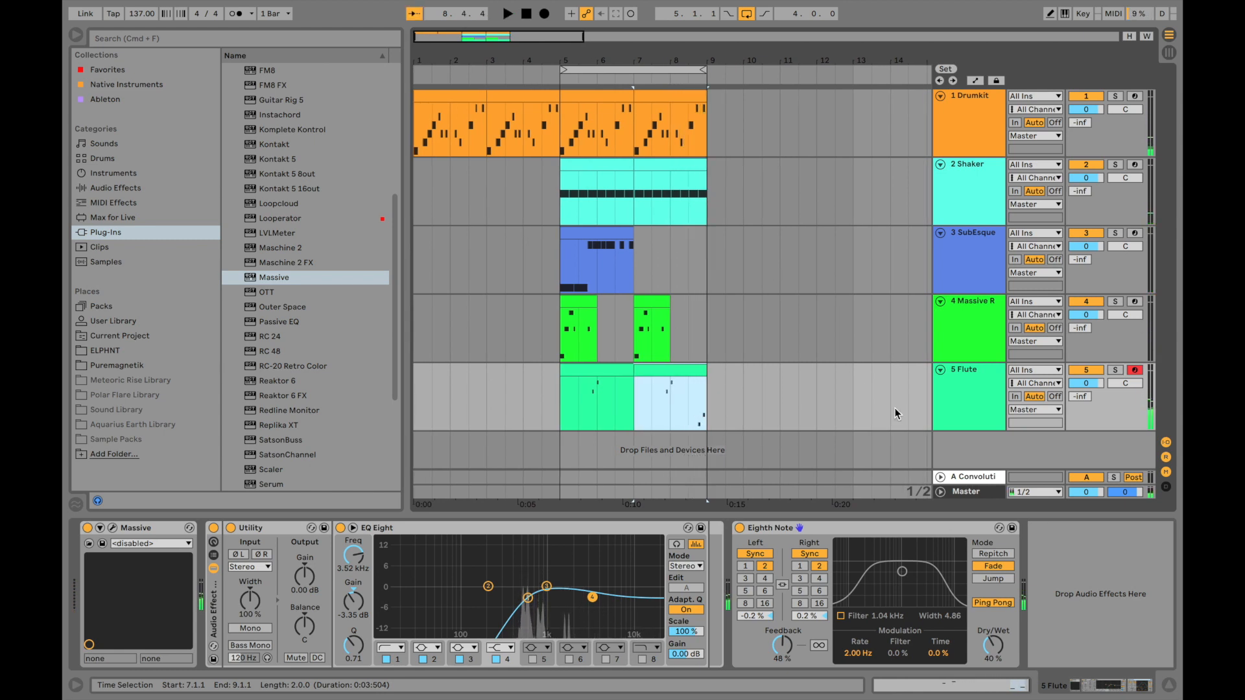
right_click(962, 441)
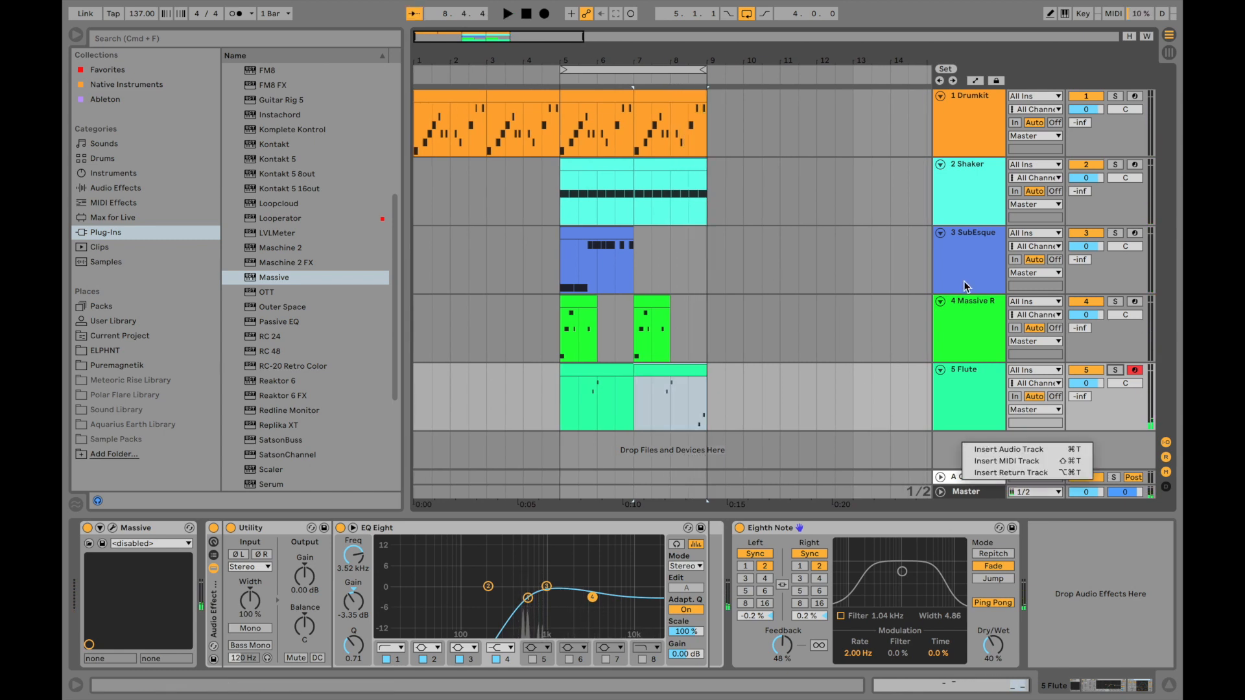
left_click(968, 259)
left_click(974, 304)
left_click(978, 402)
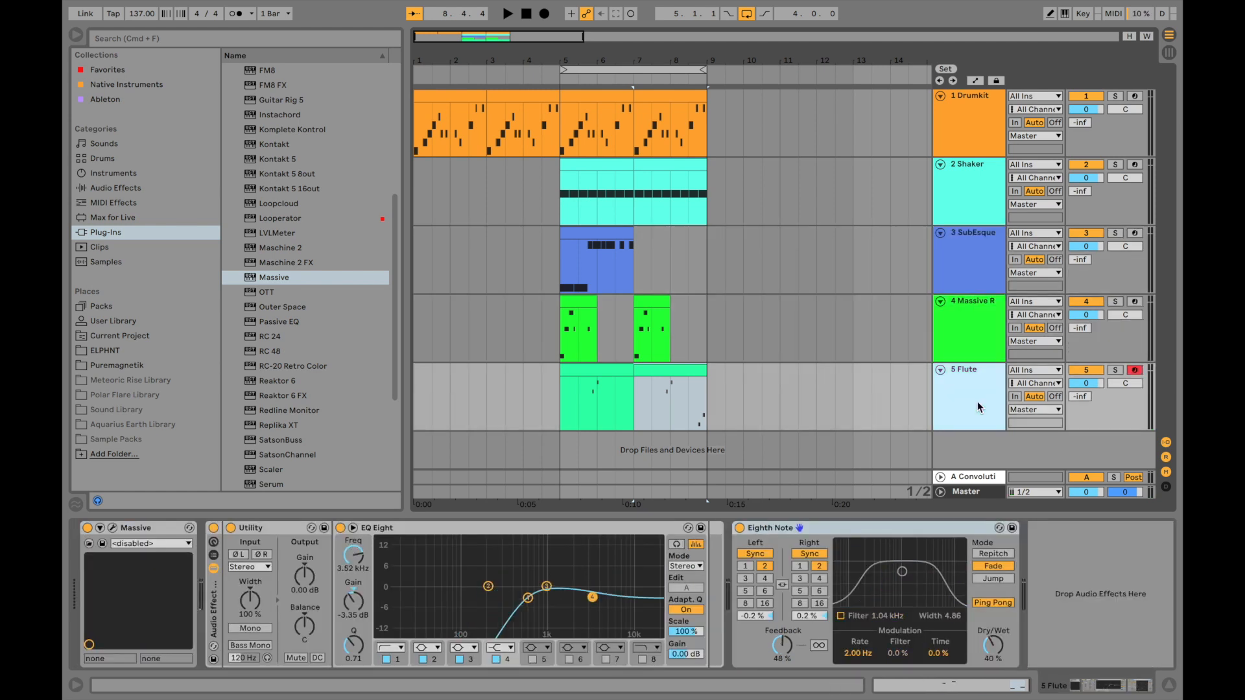
Duplicate the clips of bars 5 to 9 on all five tracks repeatedly, extending the arrangement to about bar 20.
left_click_drag(609, 58, 537, 58)
left_click(586, 266)
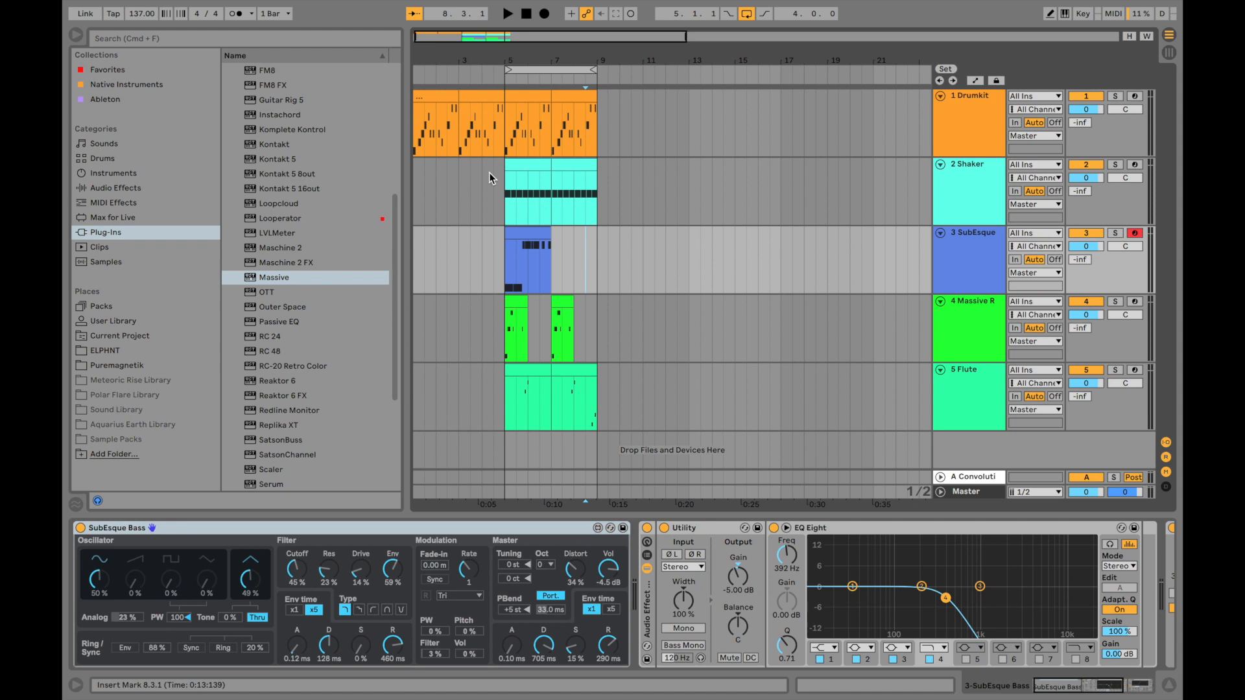
left_click_drag(510, 129, 598, 402)
key("super+d")
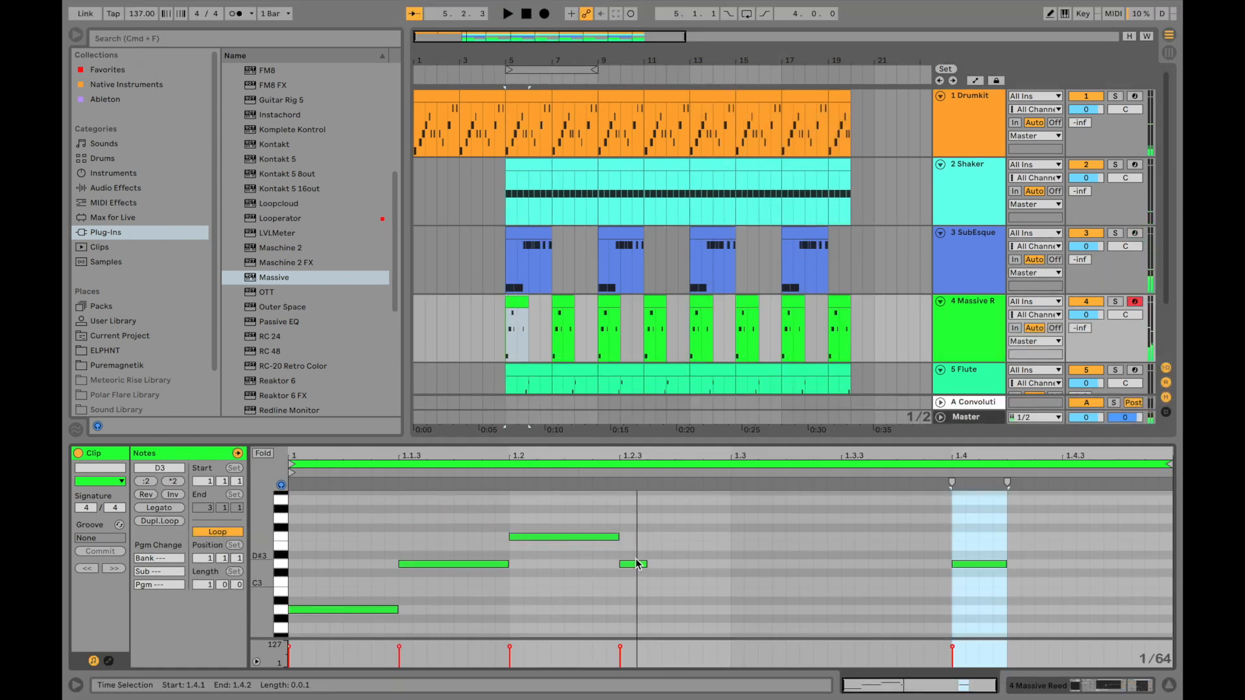
Nudge the D3 note at 1.2.3 of the first Massive Reed clip slightly earlier and shorten the preceding F3 note to meet it.
left_click(635, 565)
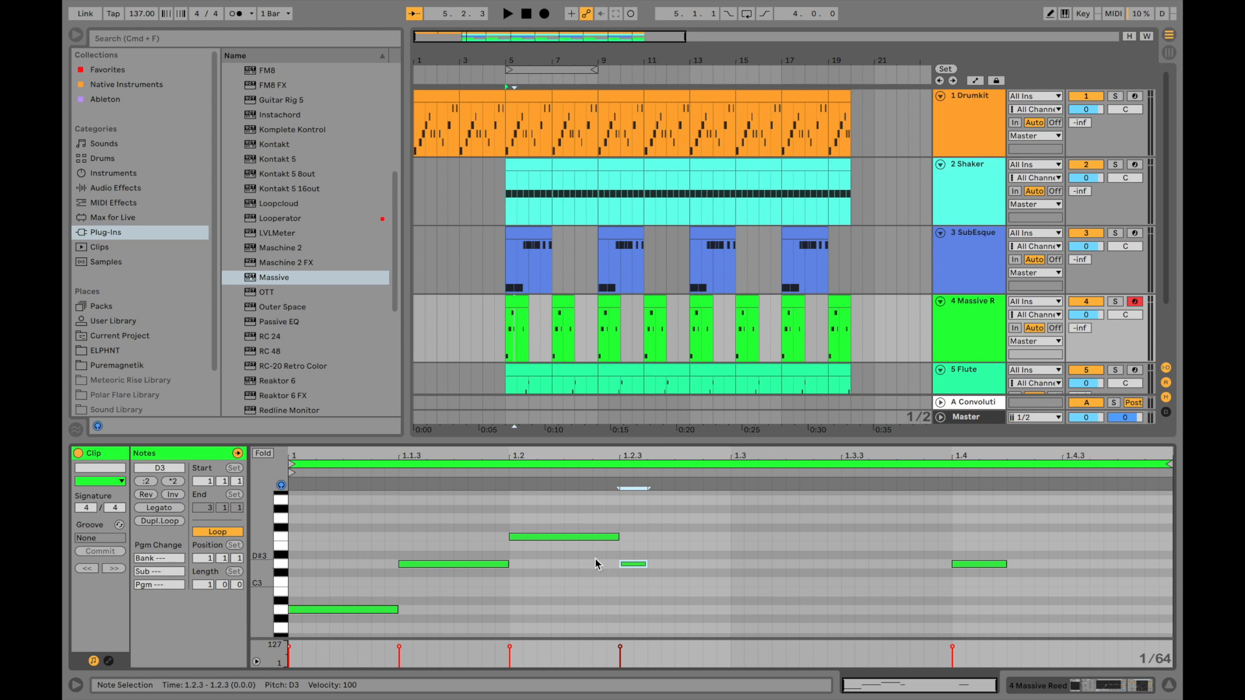
key("space")
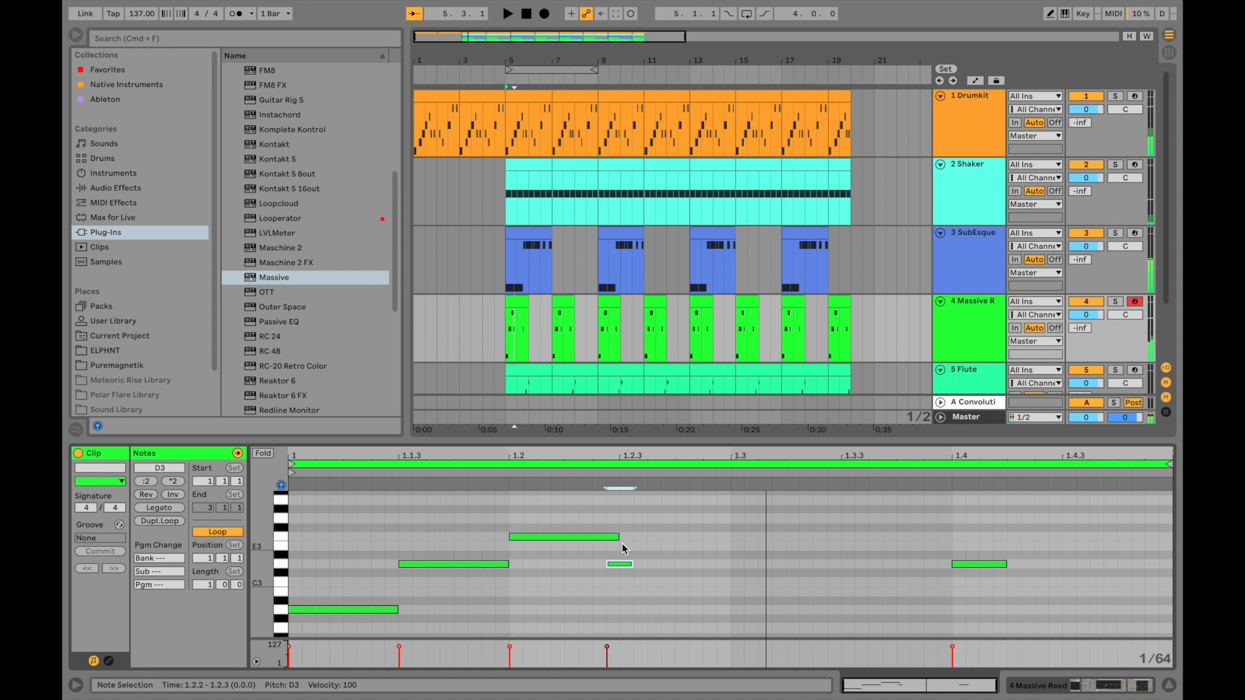
left_click_drag(618, 537, 605, 538)
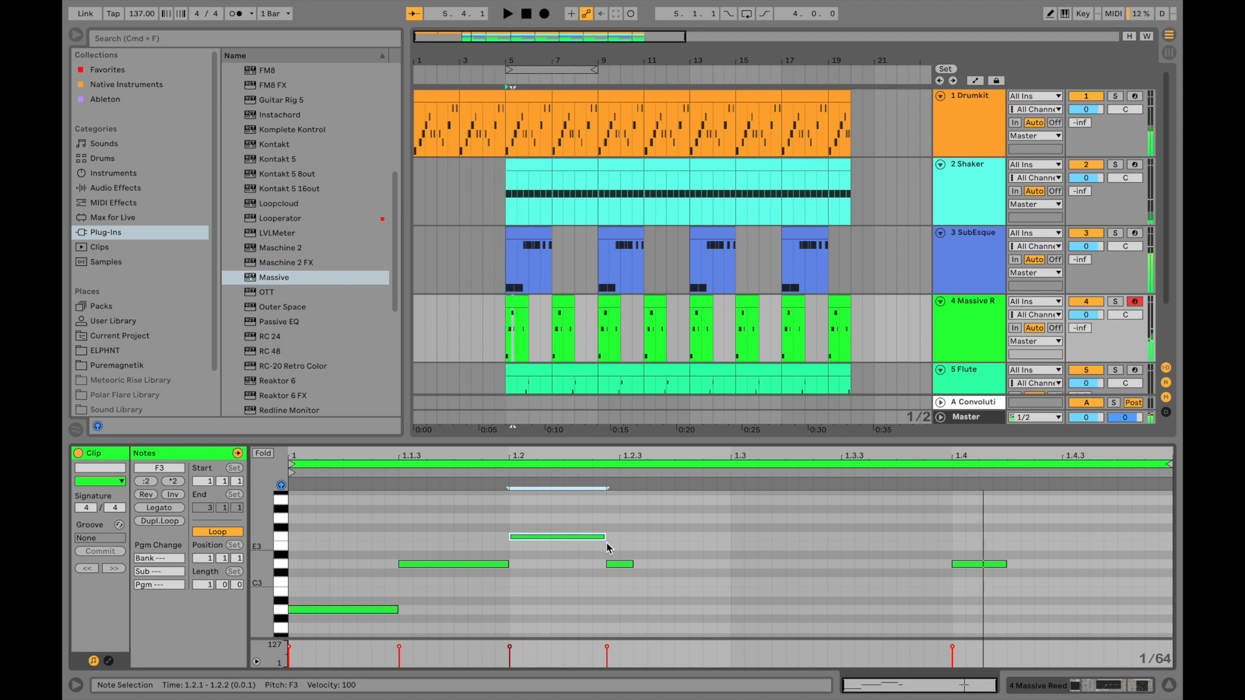
Delete the seven later Massive Reed clips and repeat the edited first clip every two bars through bar 19.
left_click_drag(873, 306, 550, 306)
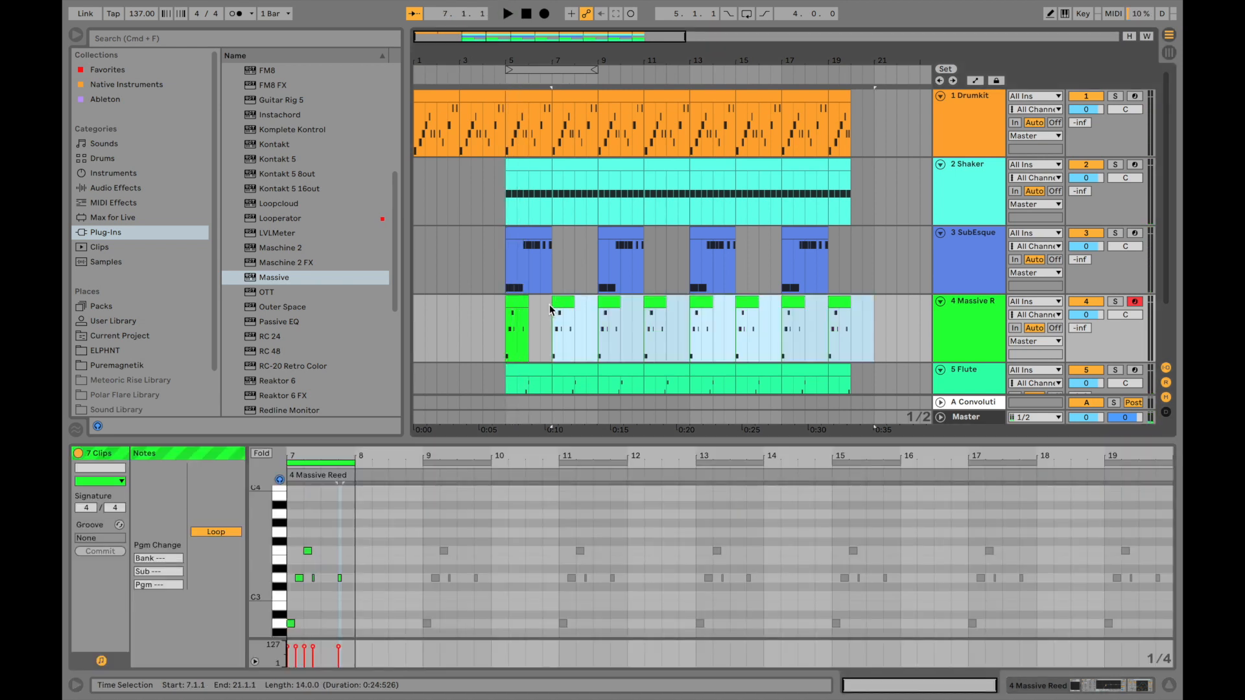
key("Delete")
left_click(520, 302)
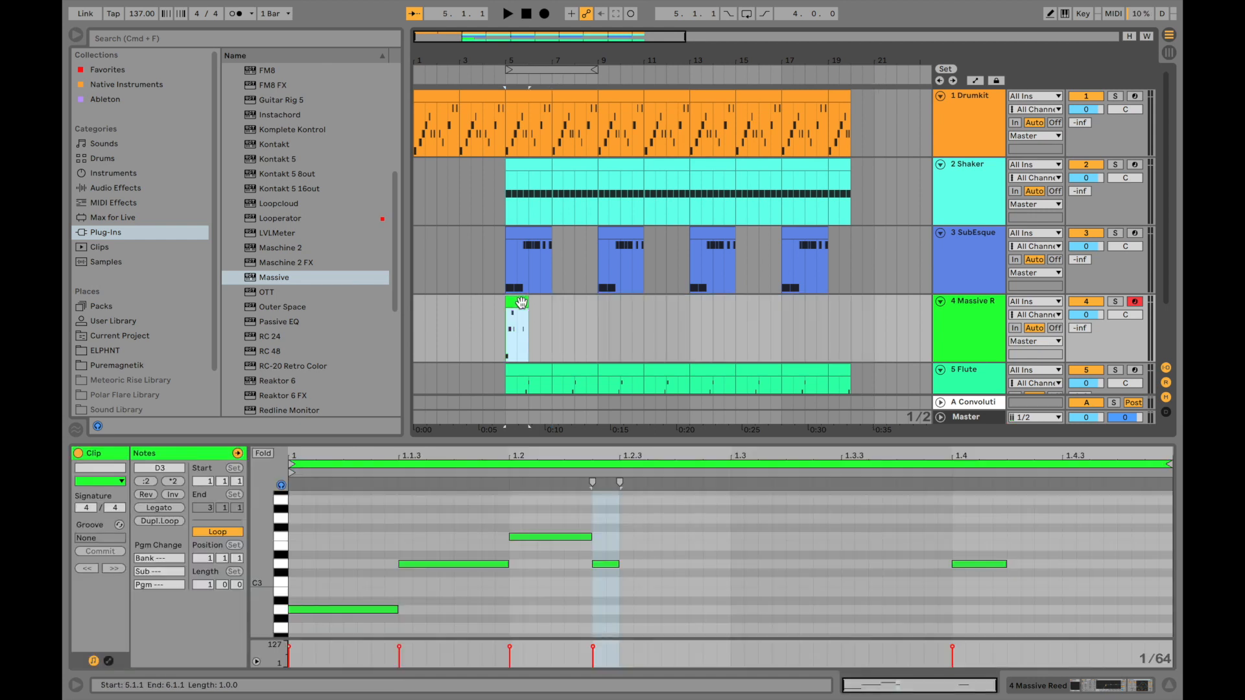
left_click(508, 307)
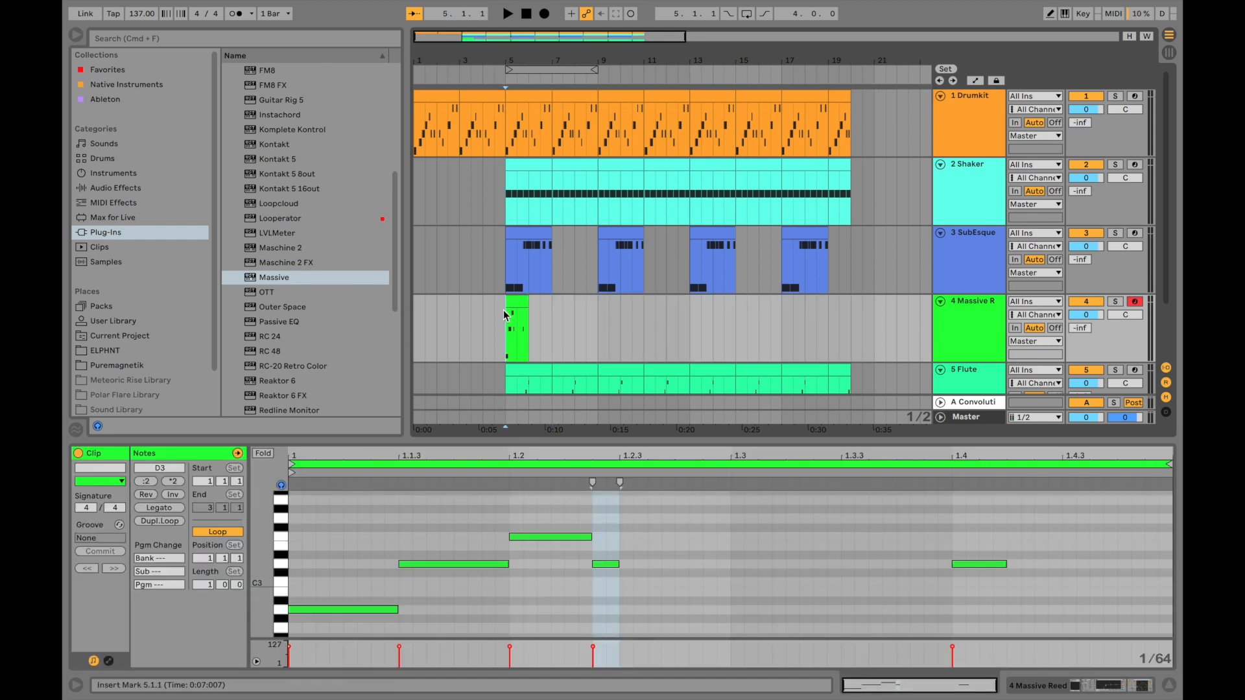
left_click_drag(504, 315, 548, 318)
key("super+d")
key("super+d")
key("super+d")
key("super+d")
key("super+d")
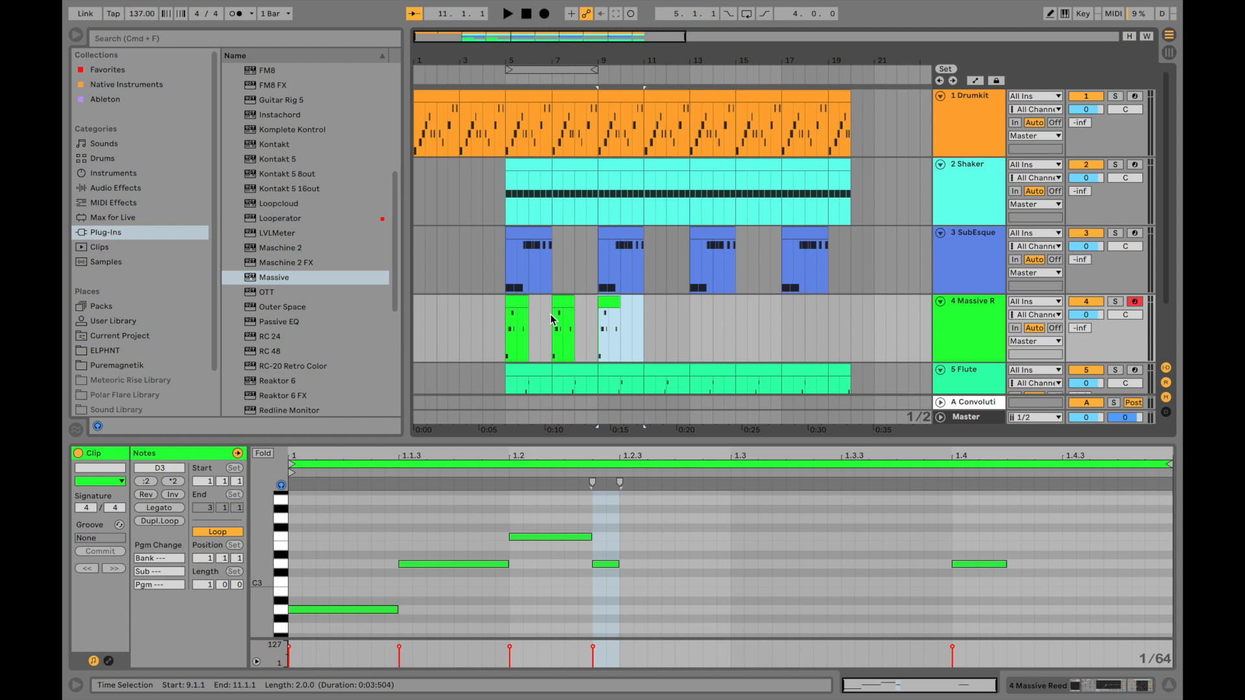
key("super+d")
key("super+d")
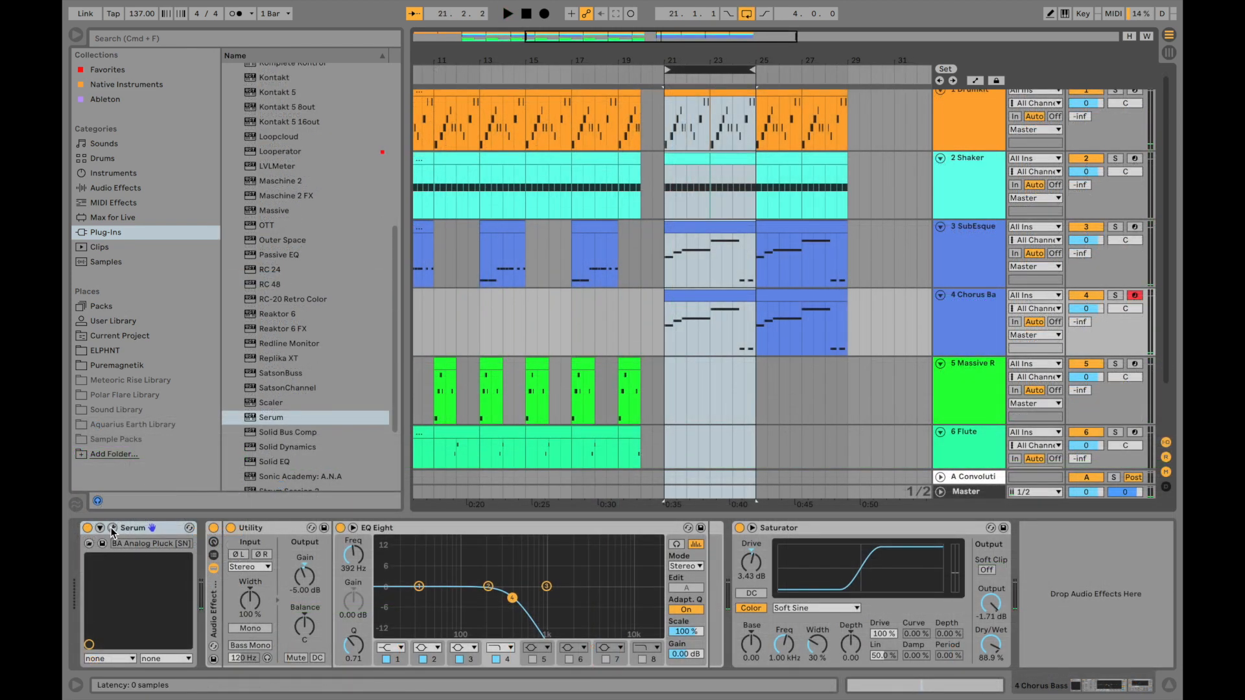
Try the Serum bass preset BA Chunky Bass Chop 1 [GQ] on the Chorus Bass track.
left_click(112, 529)
left_click(649, 158)
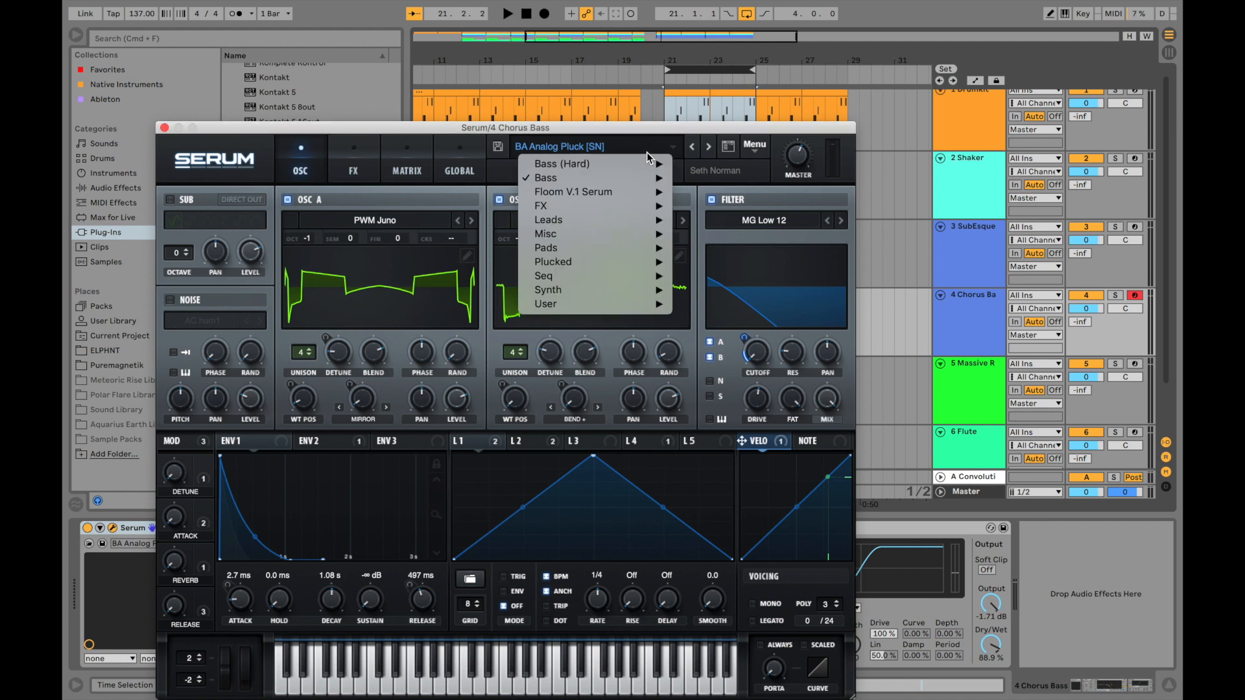
mouse_move(655, 177)
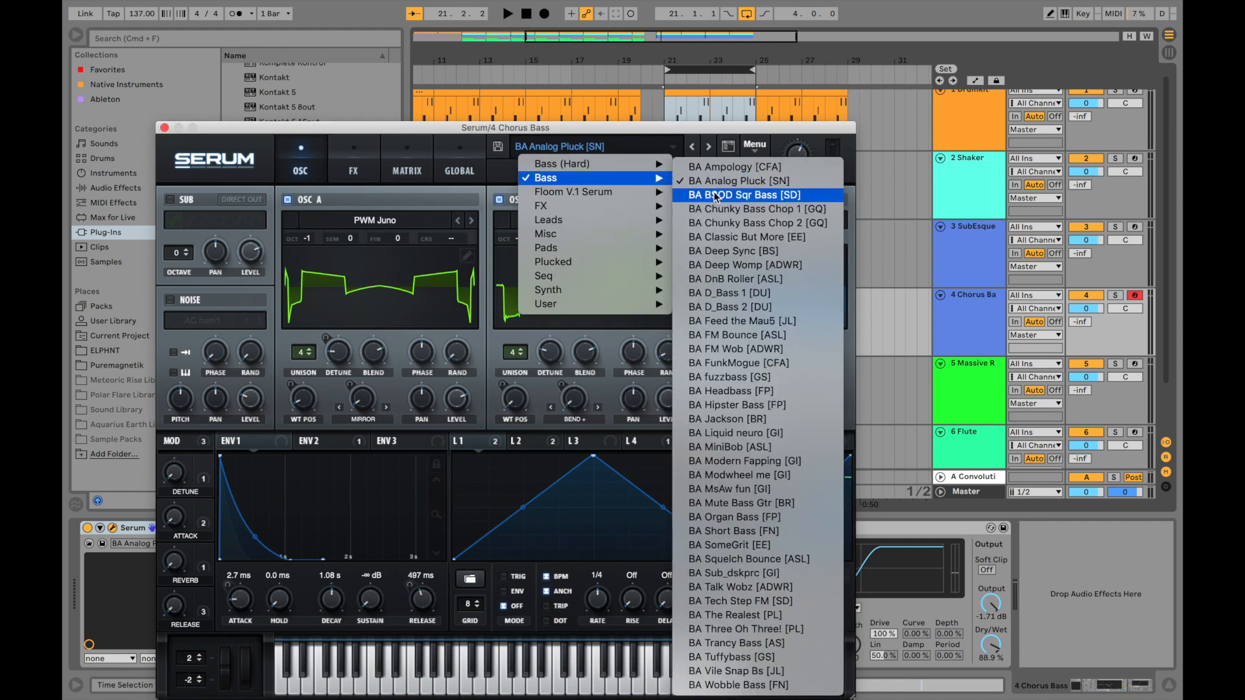
left_click(703, 210)
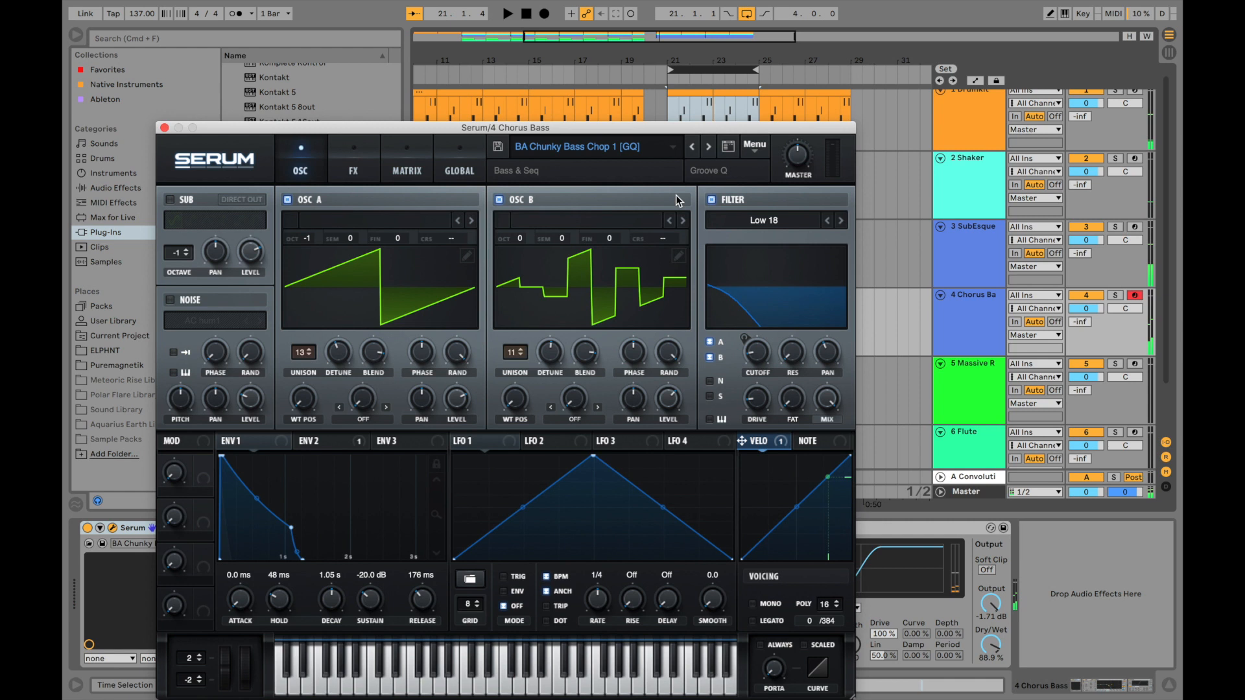
Load the Serum bass preset BA fuzzbass [GS] on the Chorus Bass track, audition it and close the plug-in window.
left_click(644, 154)
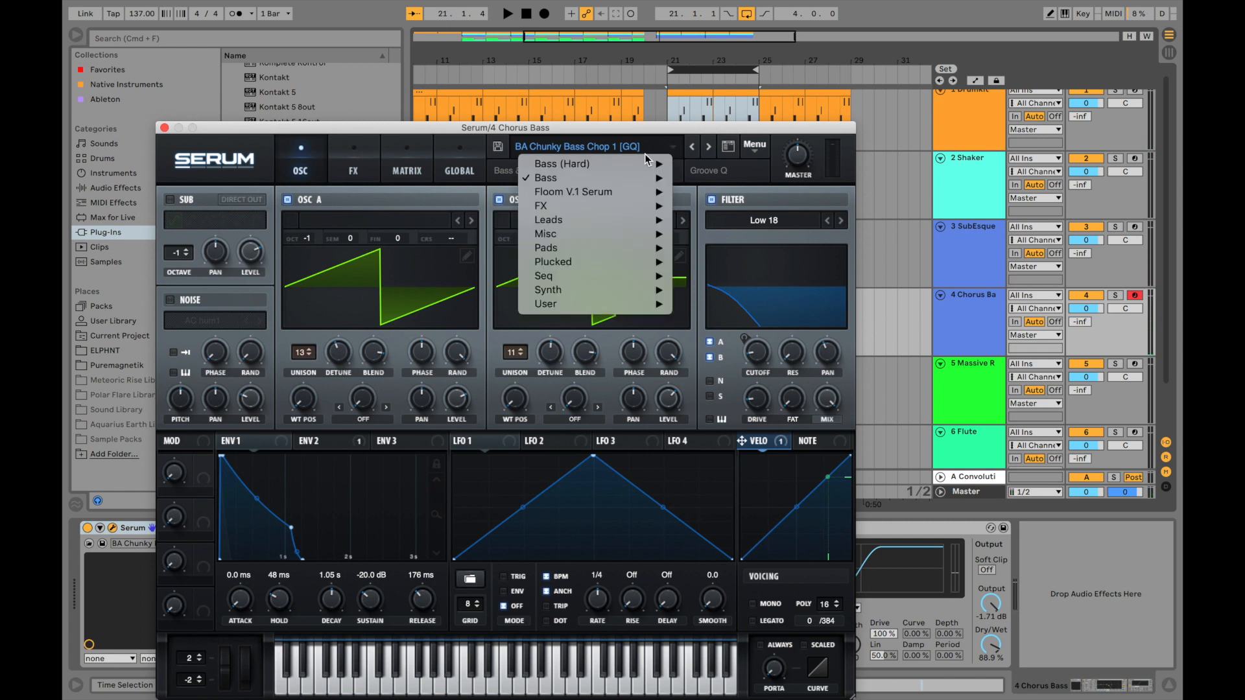
mouse_move(653, 181)
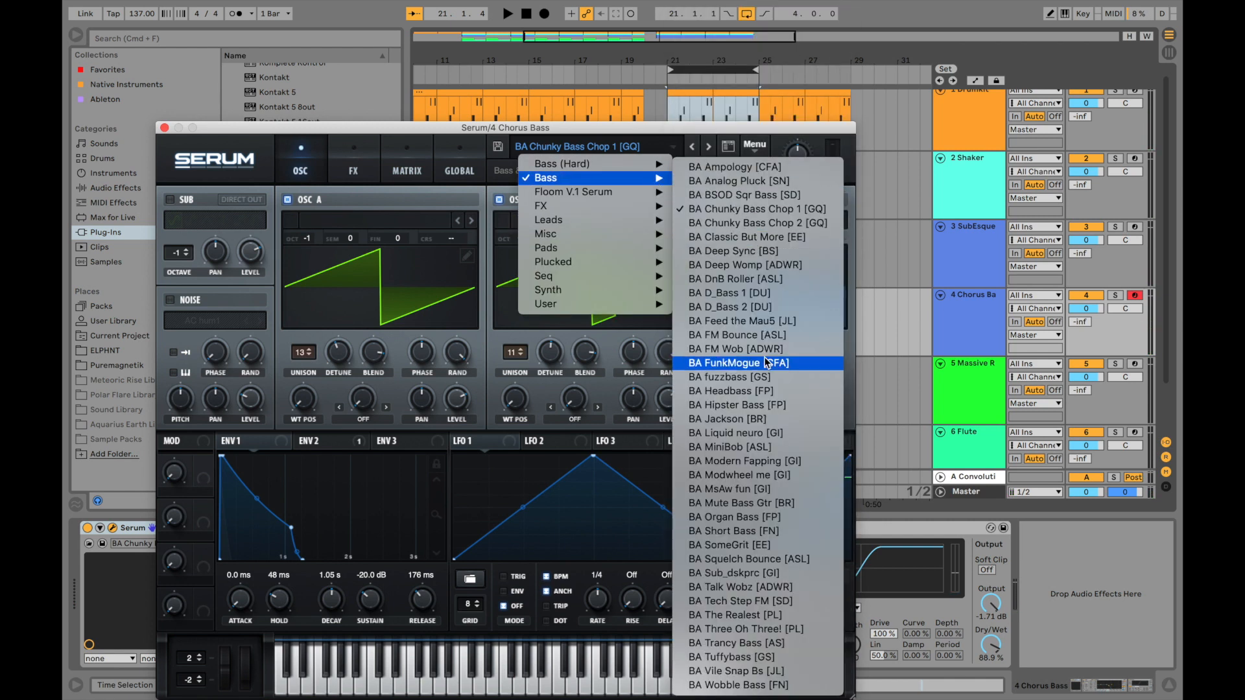
left_click(755, 377)
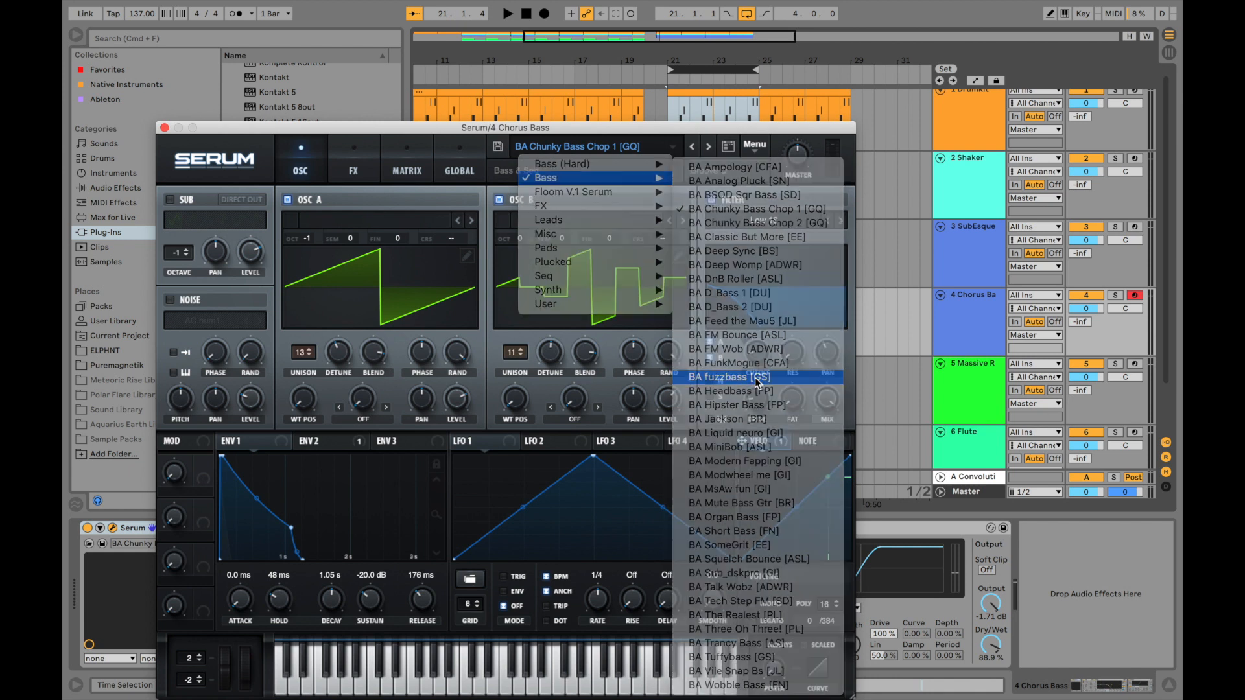
key("space")
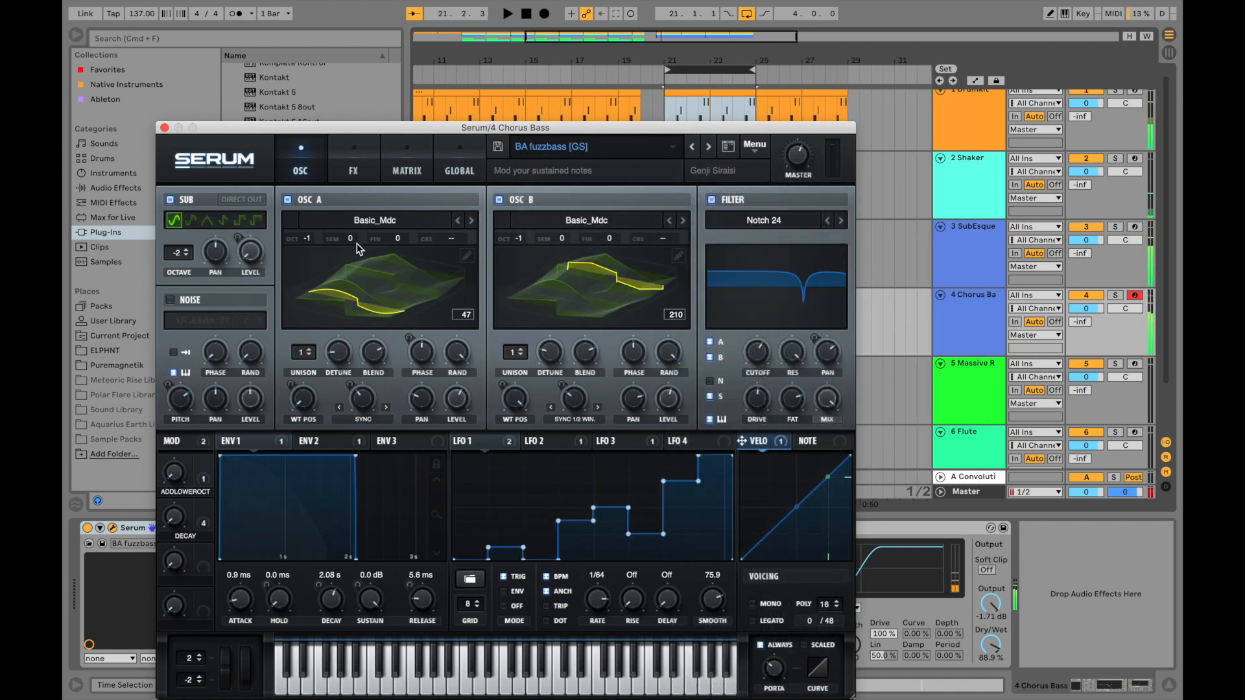
left_click(165, 128)
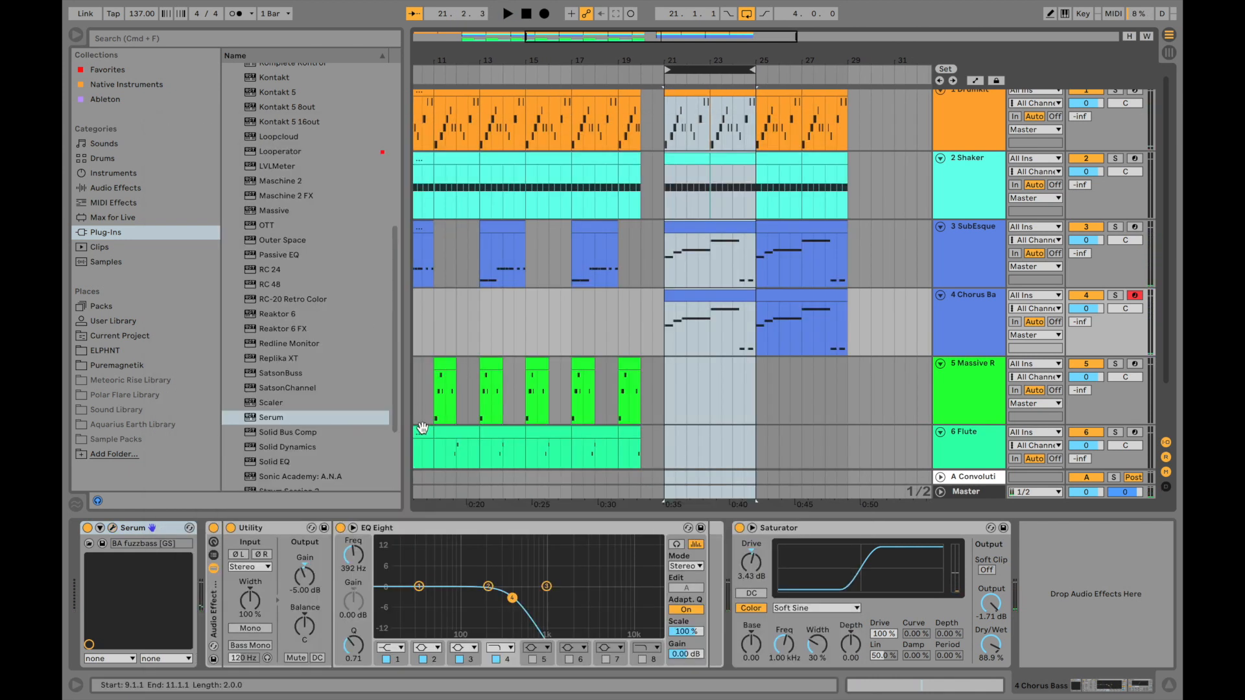
key("space")
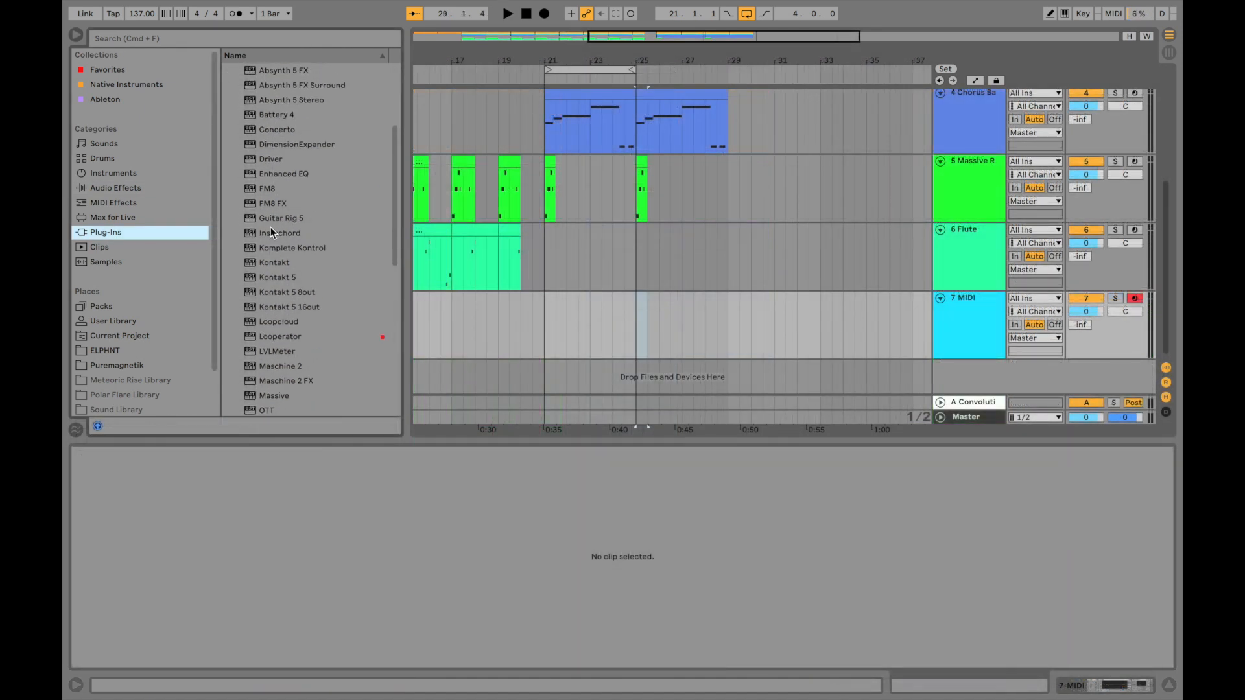
Add the FM8 instrument to the empty MIDI track 7 and try its preset 16th Machine.
left_click(266, 189)
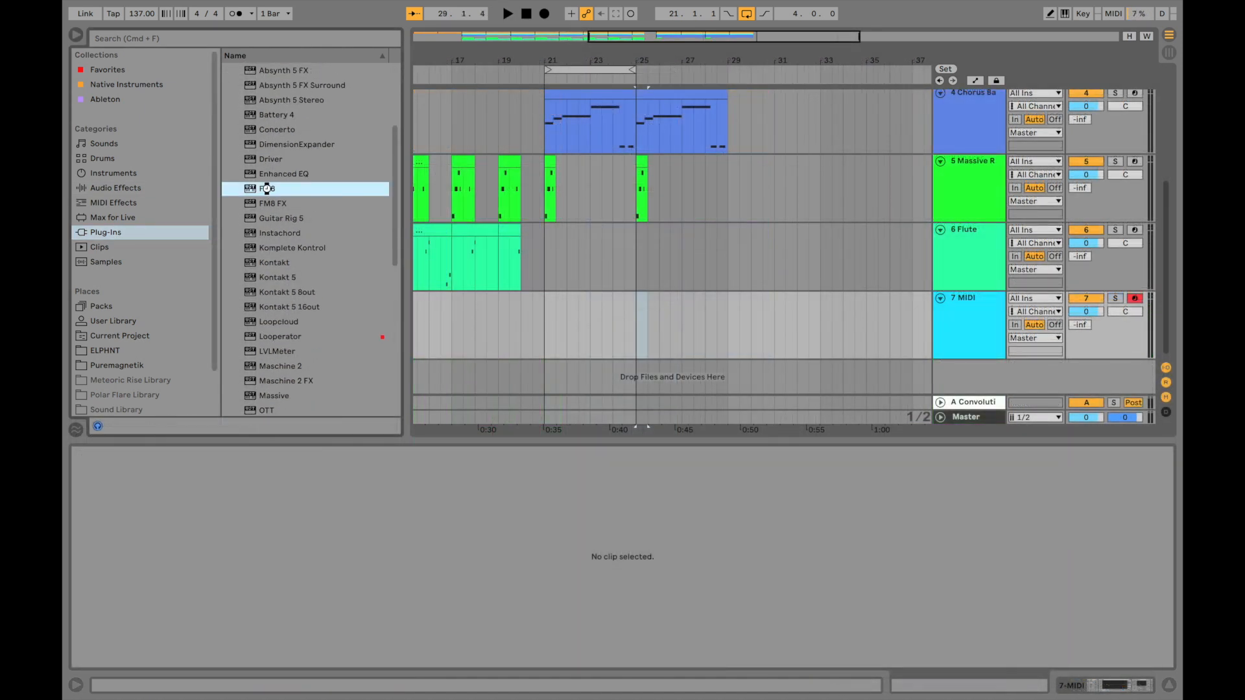
double_click(266, 188)
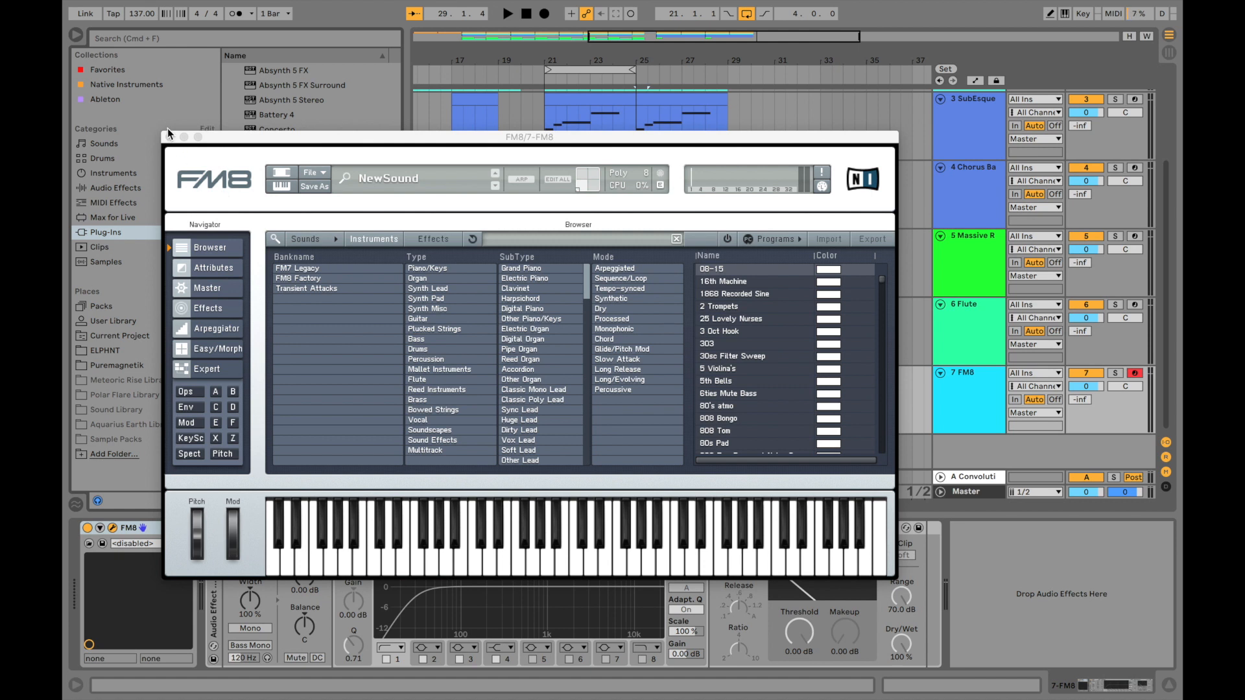
left_click(318, 151)
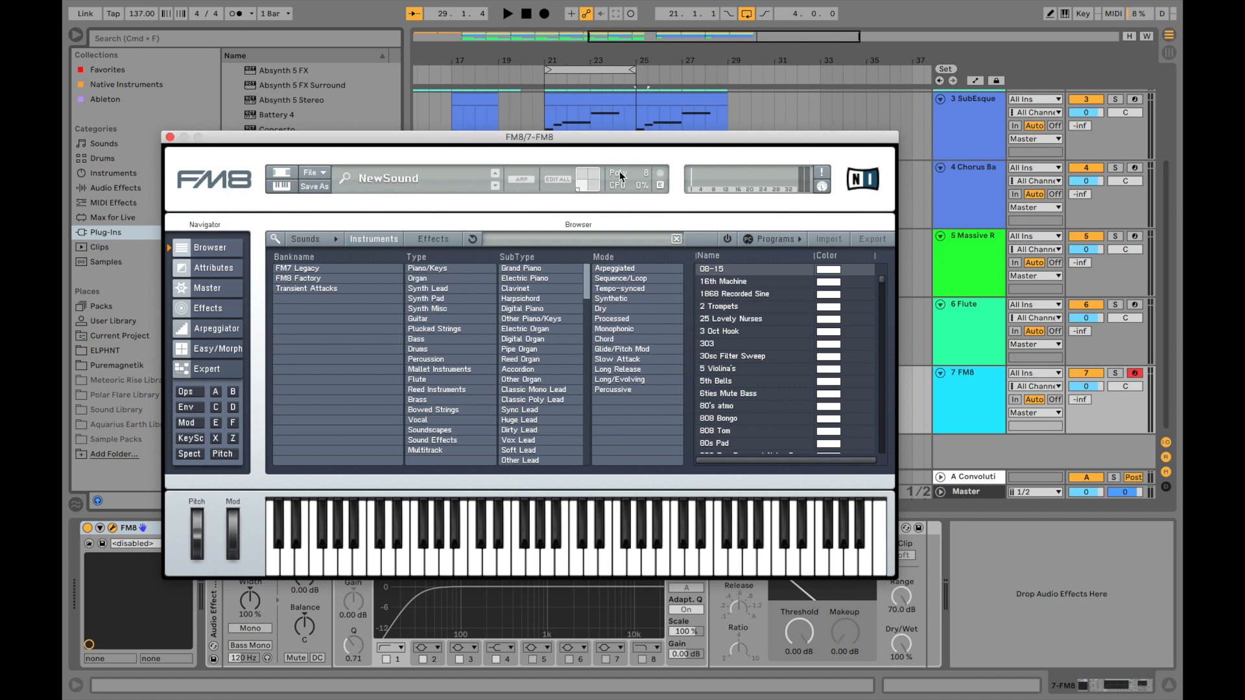
key("Down")
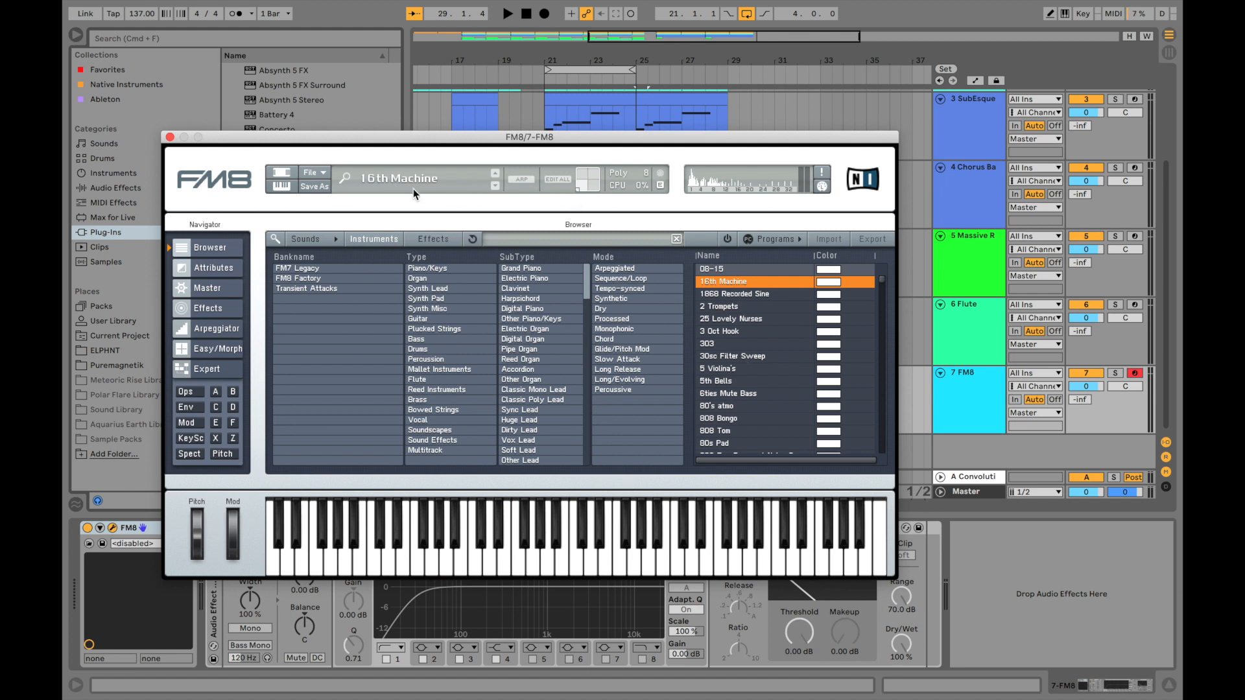
Load the FM8 preset Solar Sailing with the track soloed and close the plug-in window.
scroll(754, 418, "down", 10)
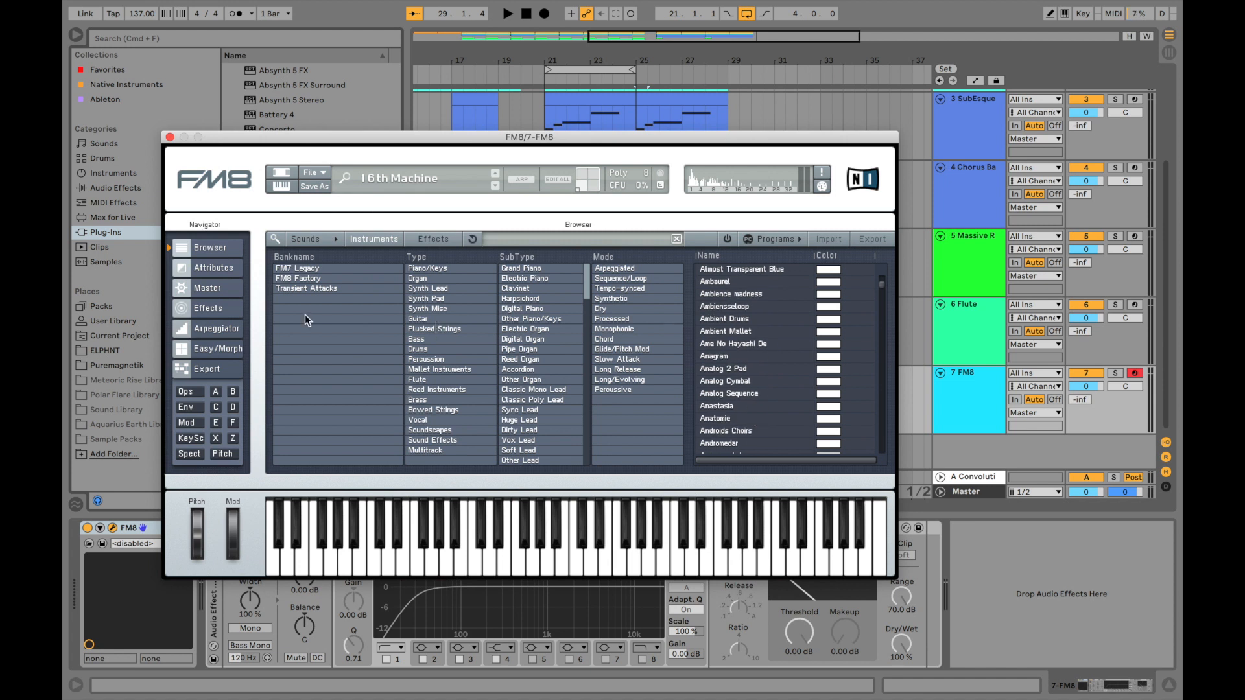
left_click(213, 267)
left_click(211, 247)
left_click(388, 181)
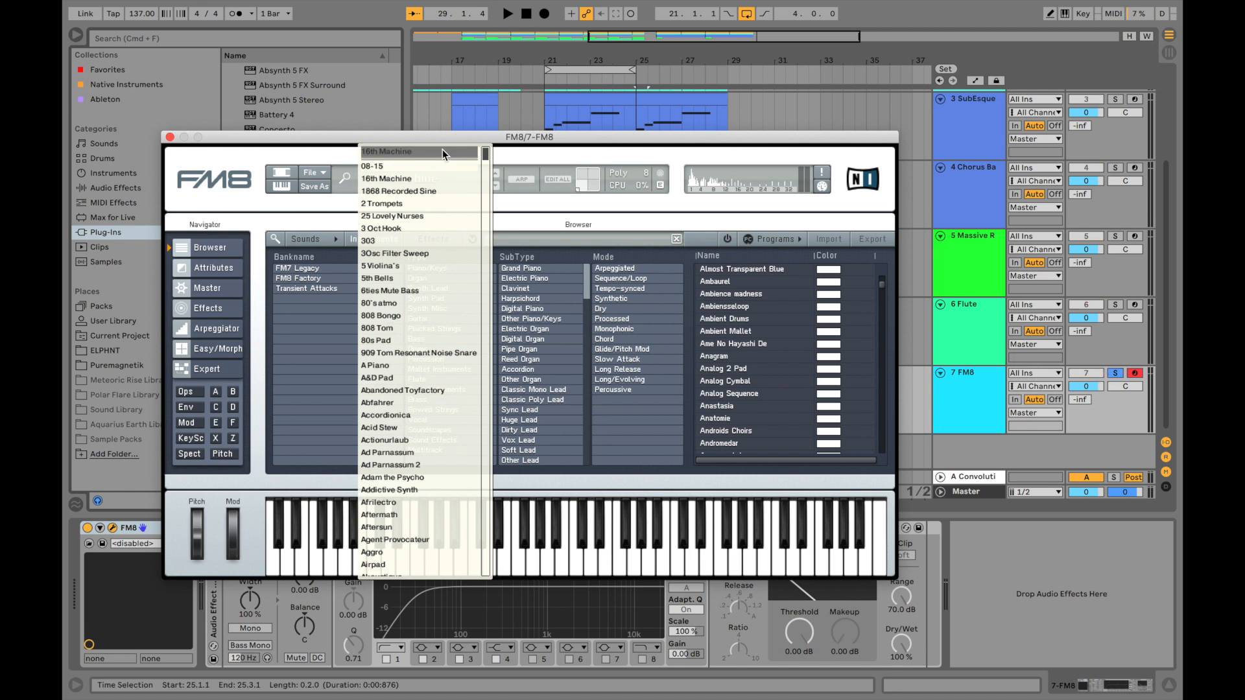
scroll(415, 290, "down", 15)
scroll(415, 290, "down", 20)
scroll(415, 290, "down", 10)
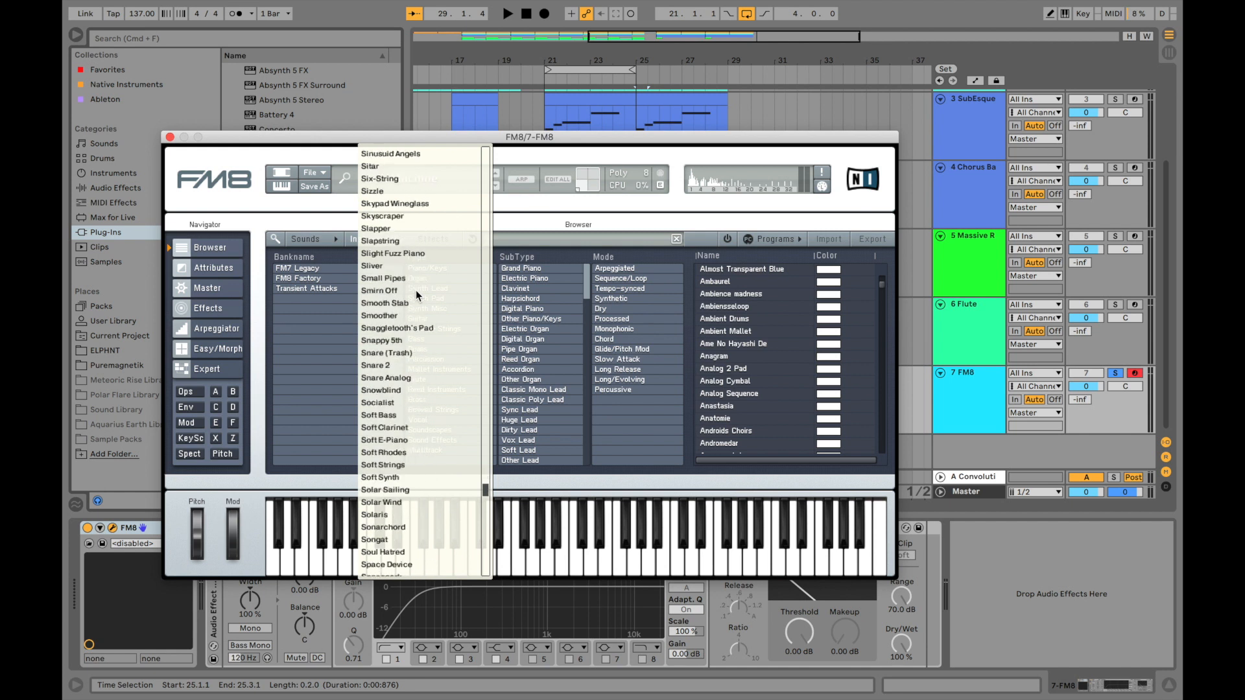
left_click(406, 490)
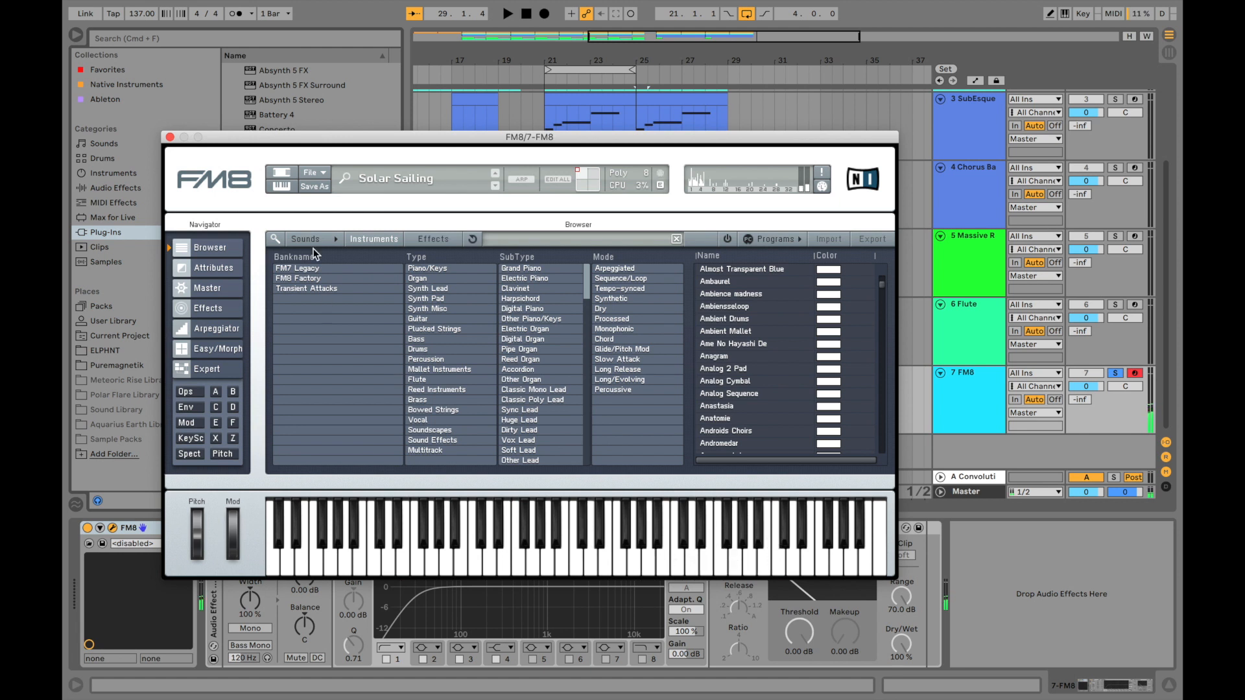
left_click(170, 137)
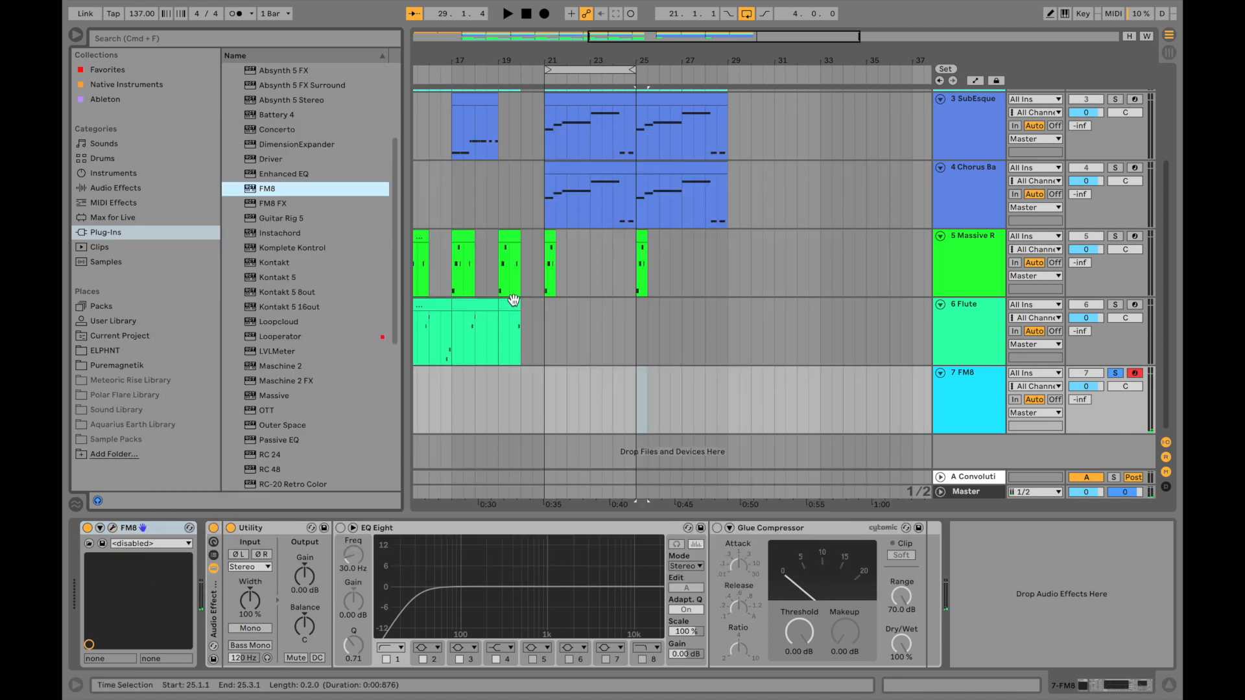
Set the insert marker at 21.1.1 on the Flute track and turn off the FM8 track's solo.
scroll(590, 411, "left", 2)
left_click(573, 323)
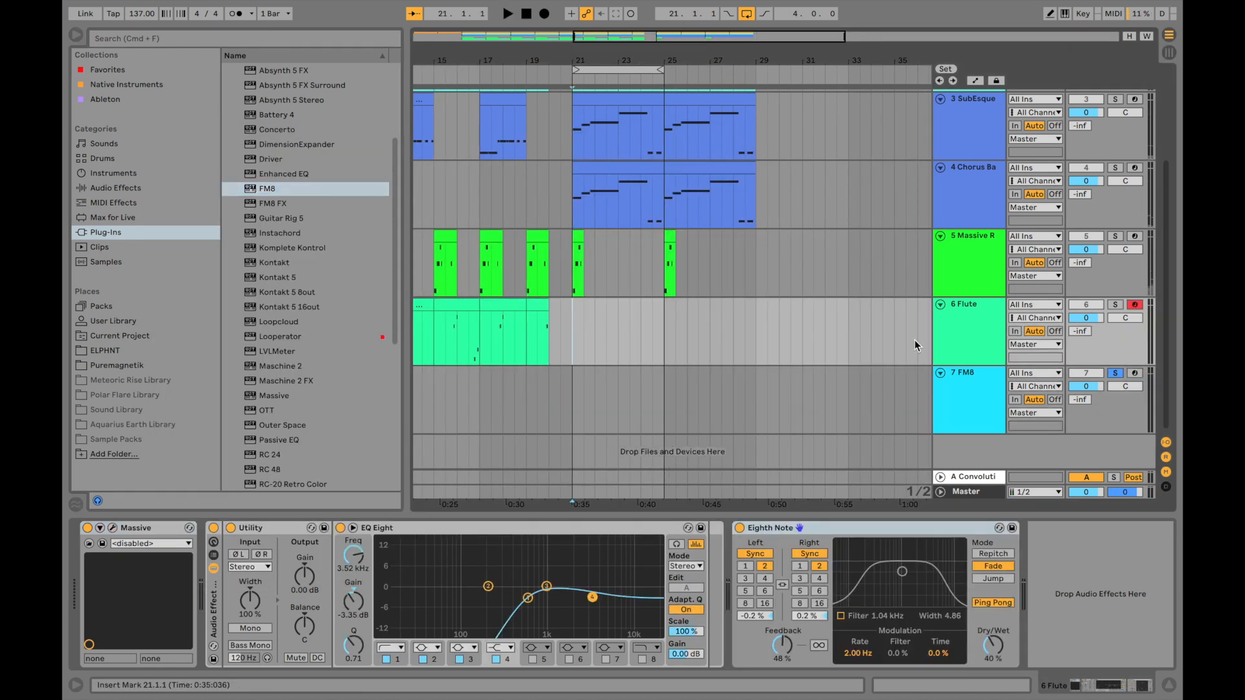
left_click(1116, 374)
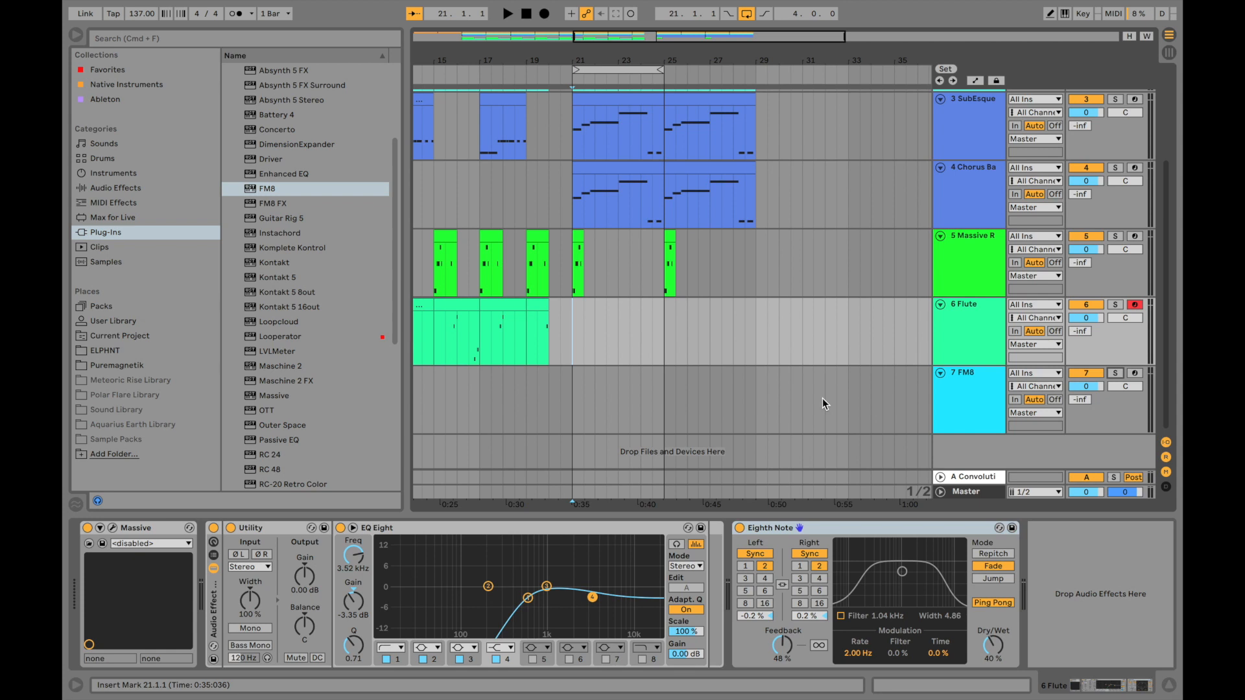
scroll(736, 328, "left", 5)
left_click_drag(738, 329, 767, 328)
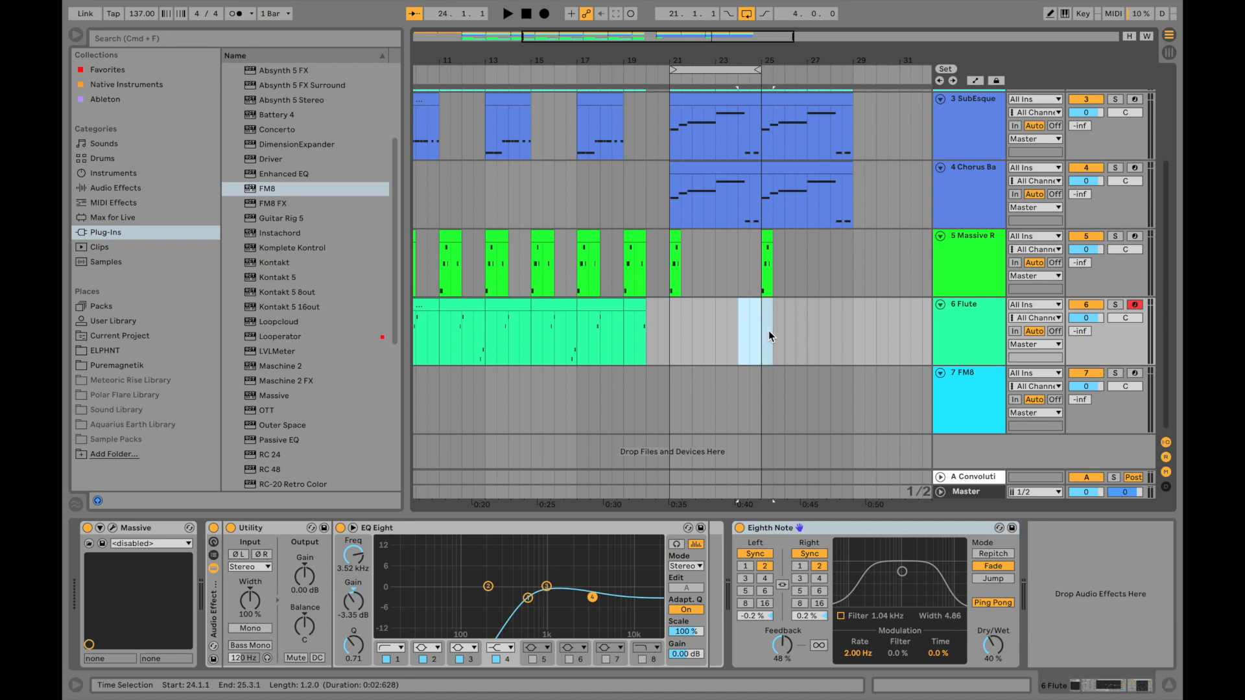
left_click_drag(749, 324, 768, 328)
right_click(767, 329)
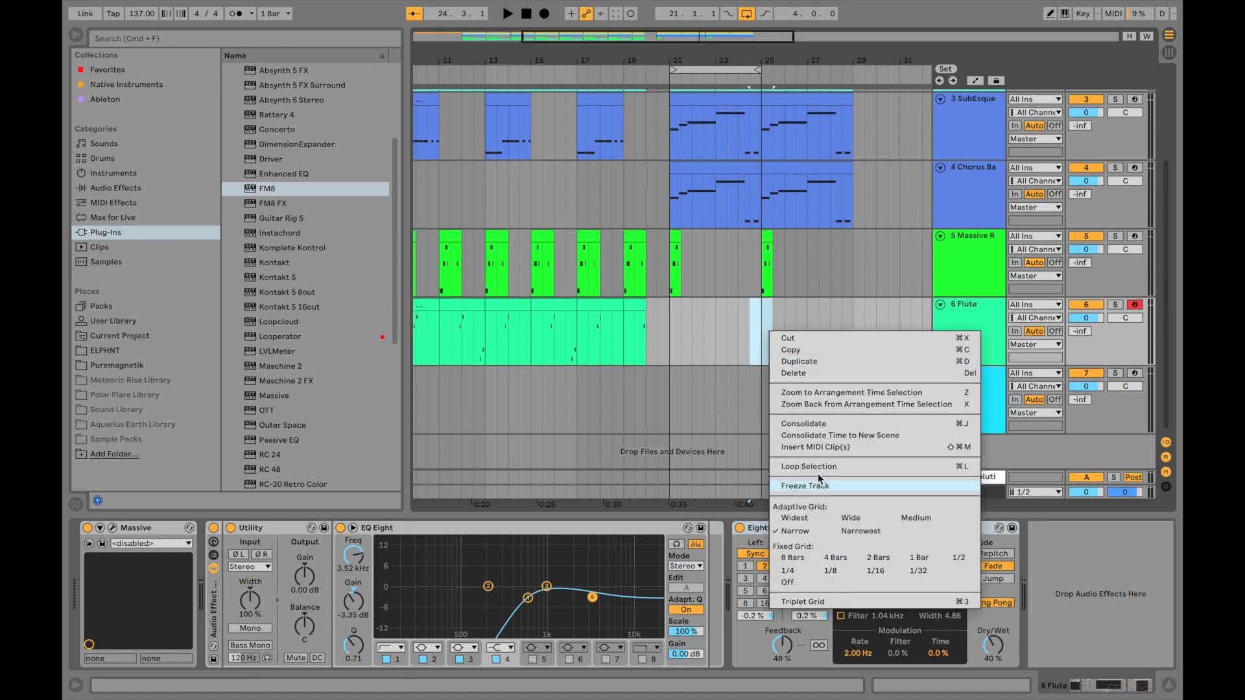
Insert an empty one-bar MIDI clip on the FM8 track from 24.3.1 to 25.3.1.
left_click(719, 388)
left_click_drag(749, 402, 773, 403)
right_click(761, 406)
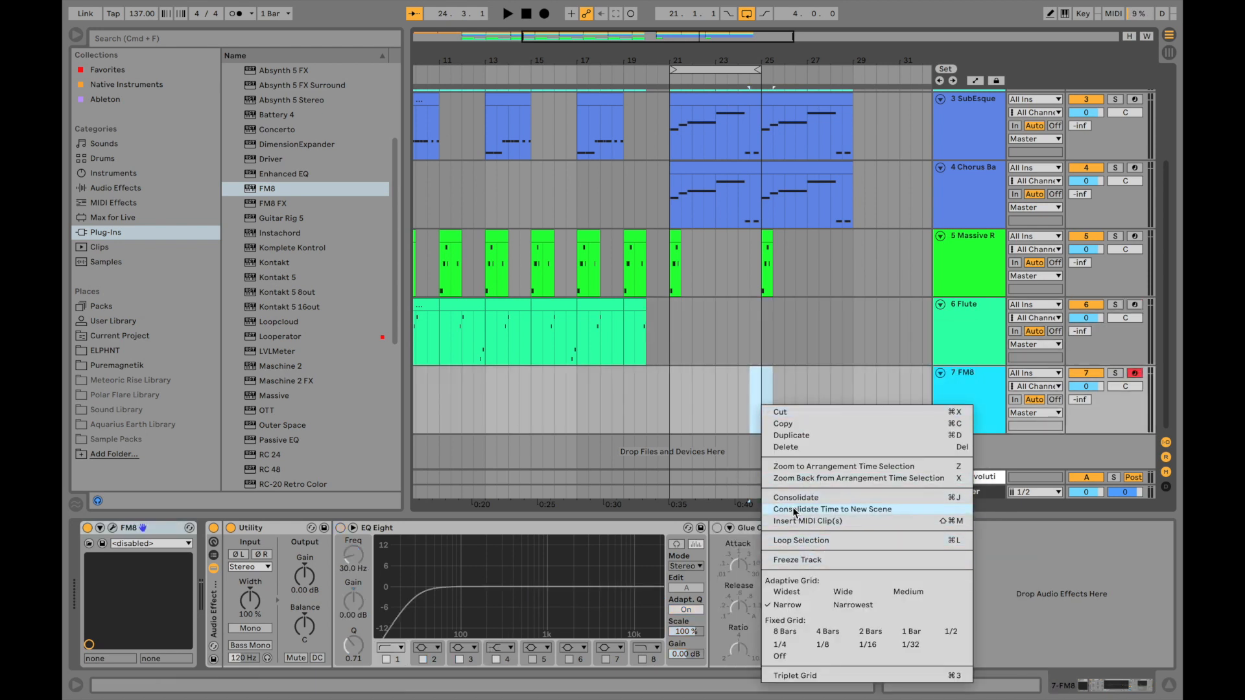
left_click(791, 520)
Play back the chorus around the empty FM8 clip to hear where its notes should fall.
key("space")
key("space")
key("space")
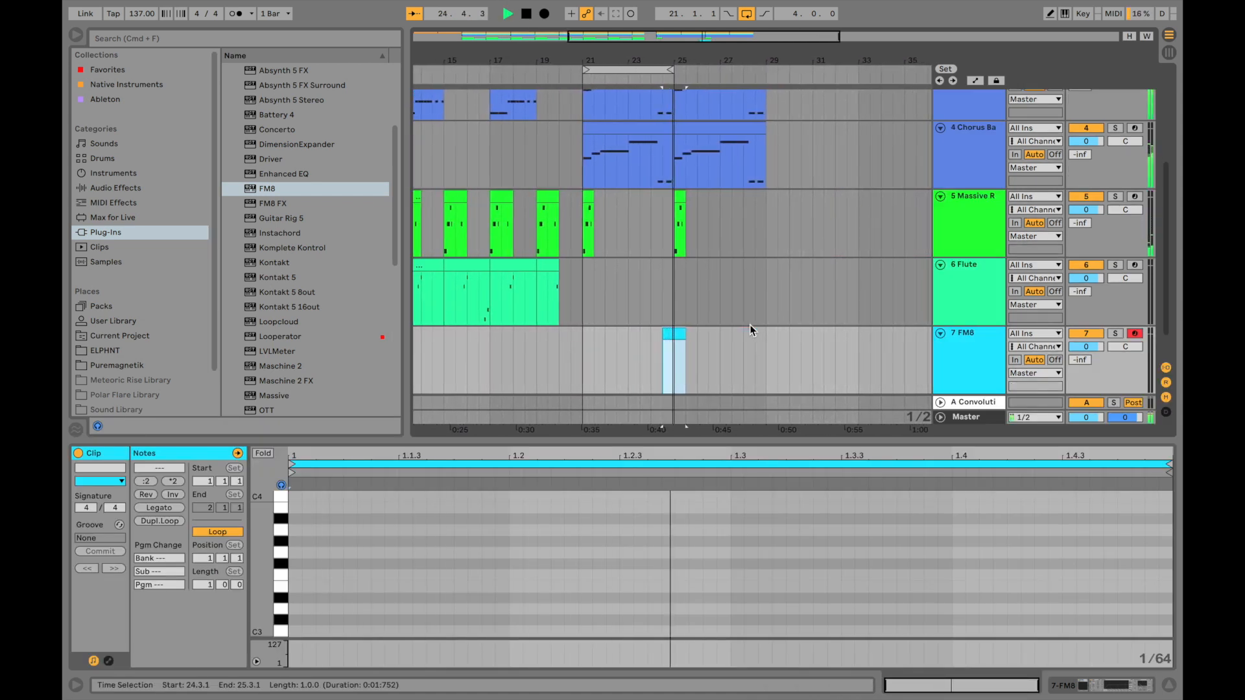
key("space")
left_click(702, 317)
key("space")
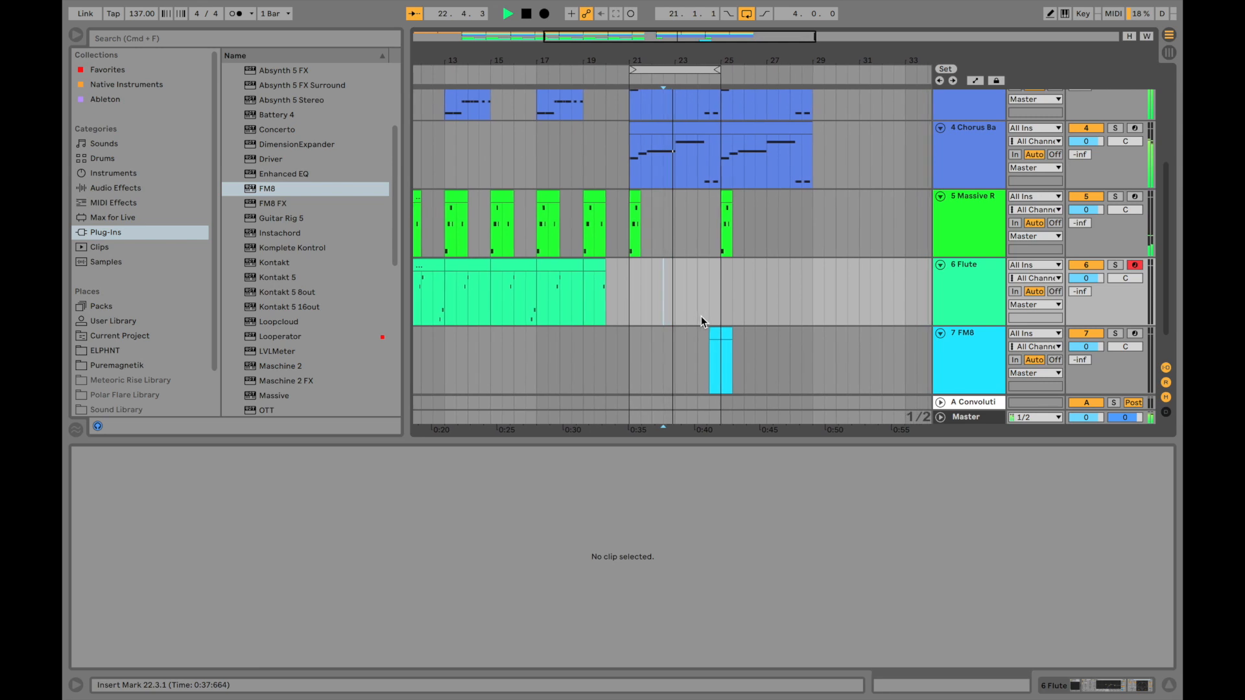
Enter a short D5 note on beat 1.2 and a short A4 note on beat 1.3 in the FM8 clip.
left_click(712, 334)
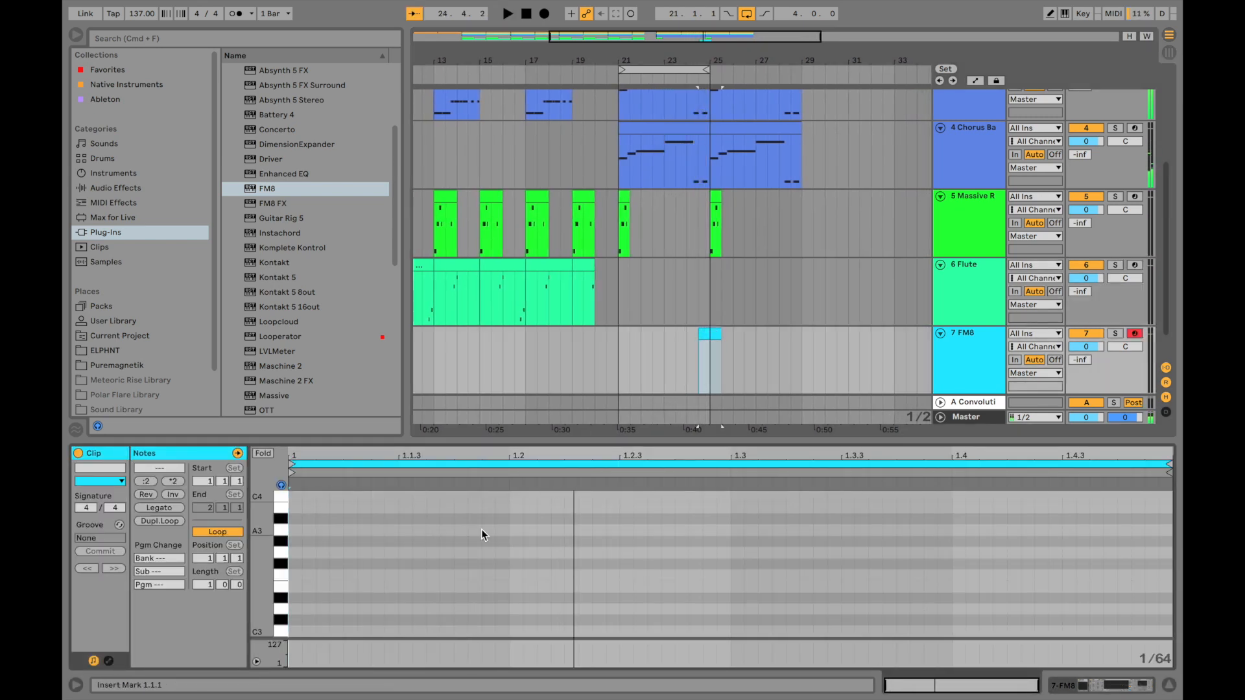
double_click(571, 610)
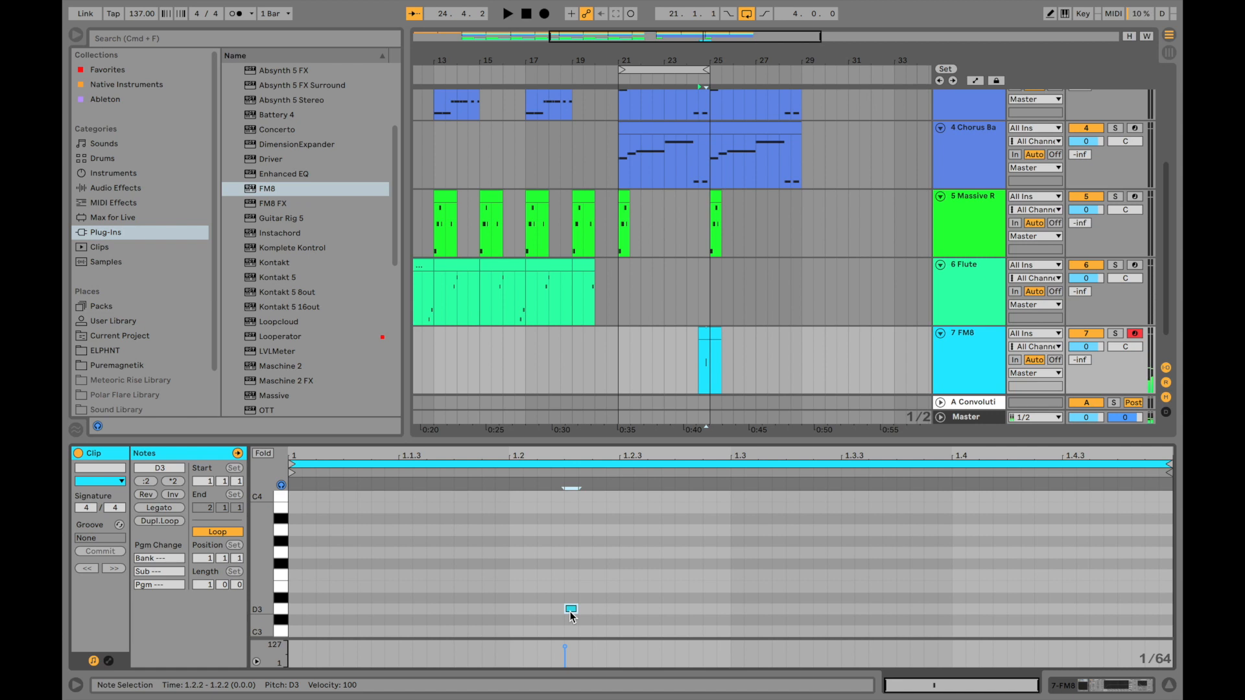
key("shift+Up")
key("shift+Up")
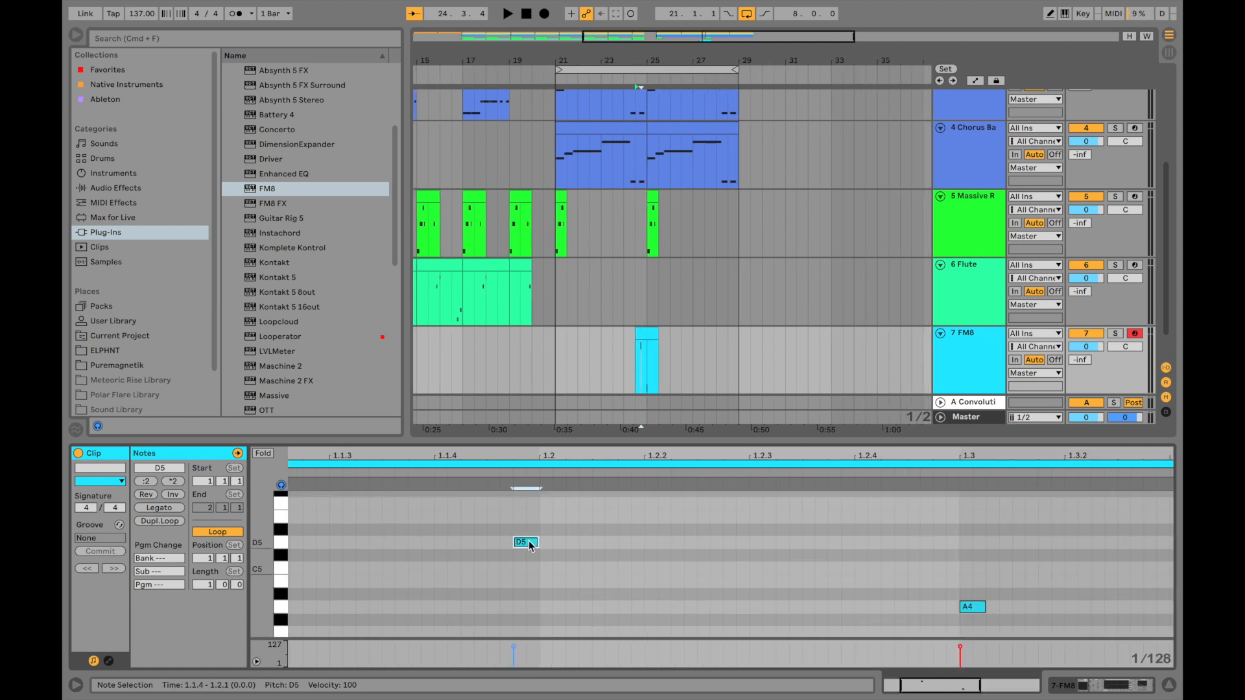
left_click_drag(613, 452, 613, 421)
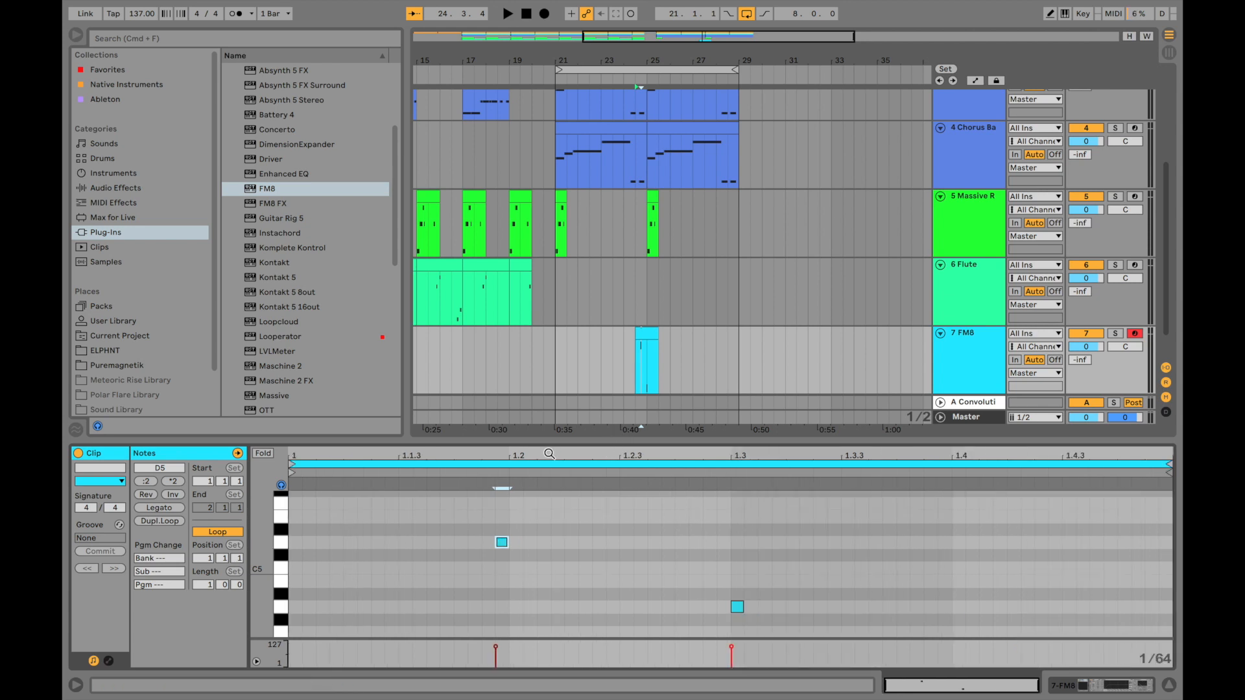
key("Right")
Play back the chorus from bar 21 and copy the FM8 clip to 28.3.1.
key("space")
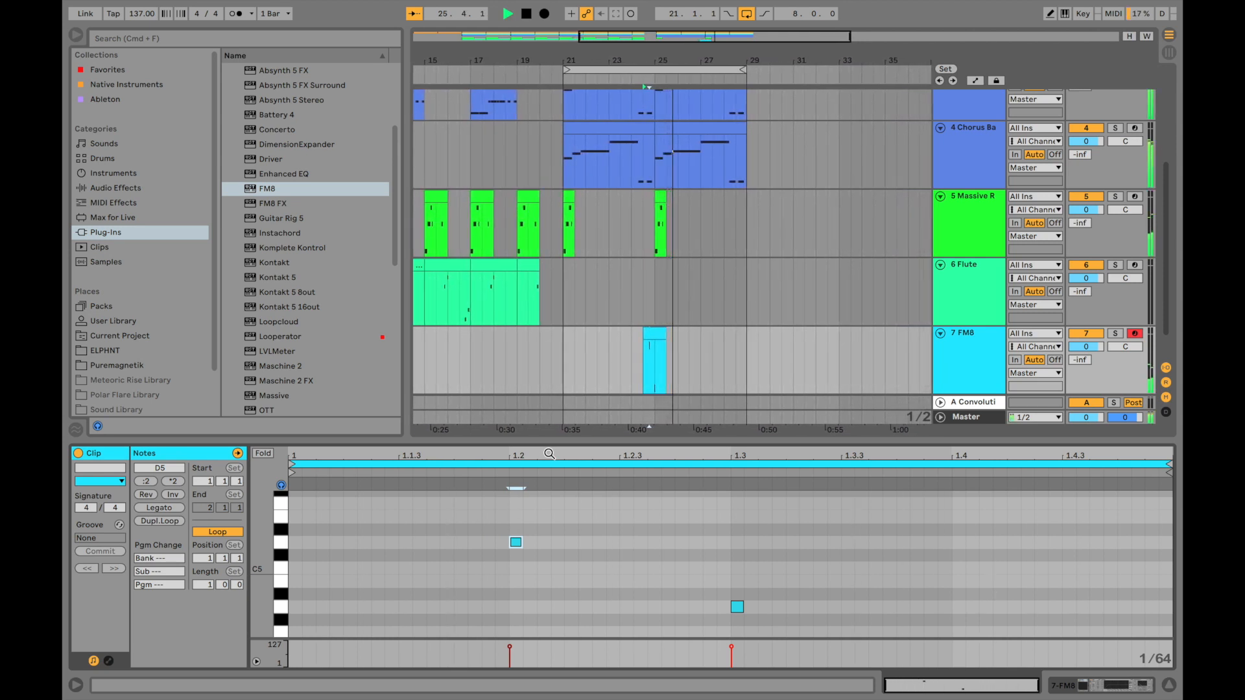
key("space")
left_click(559, 360)
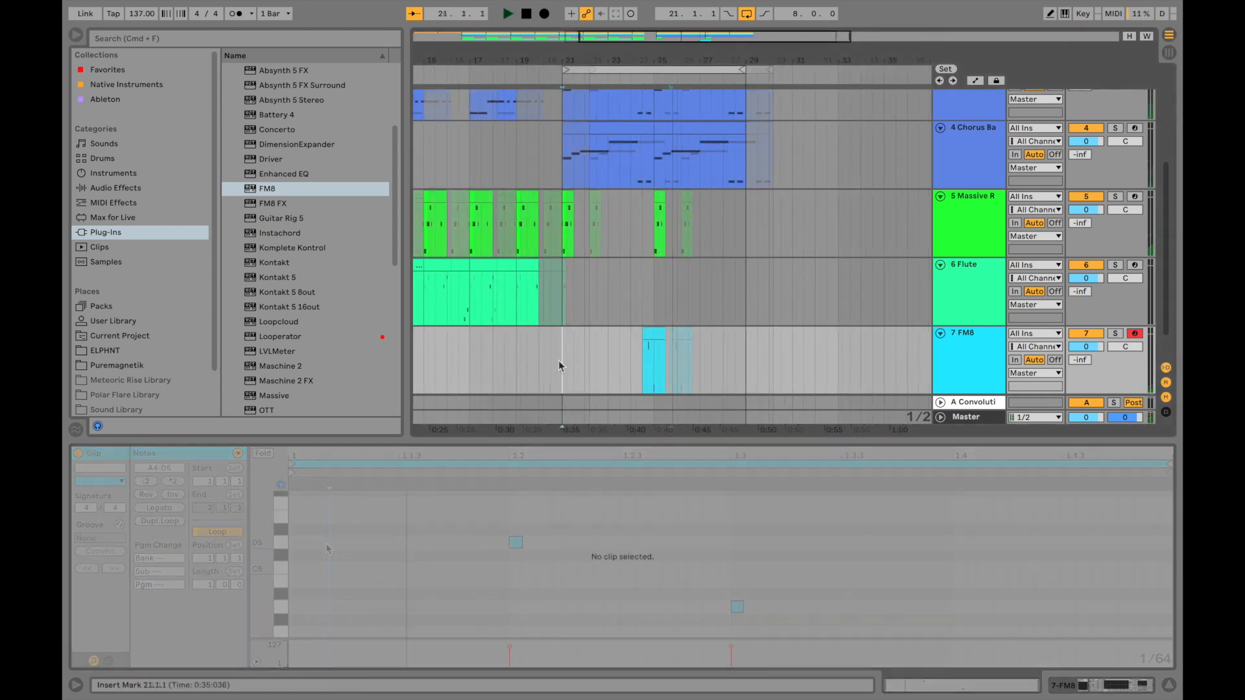
key("space")
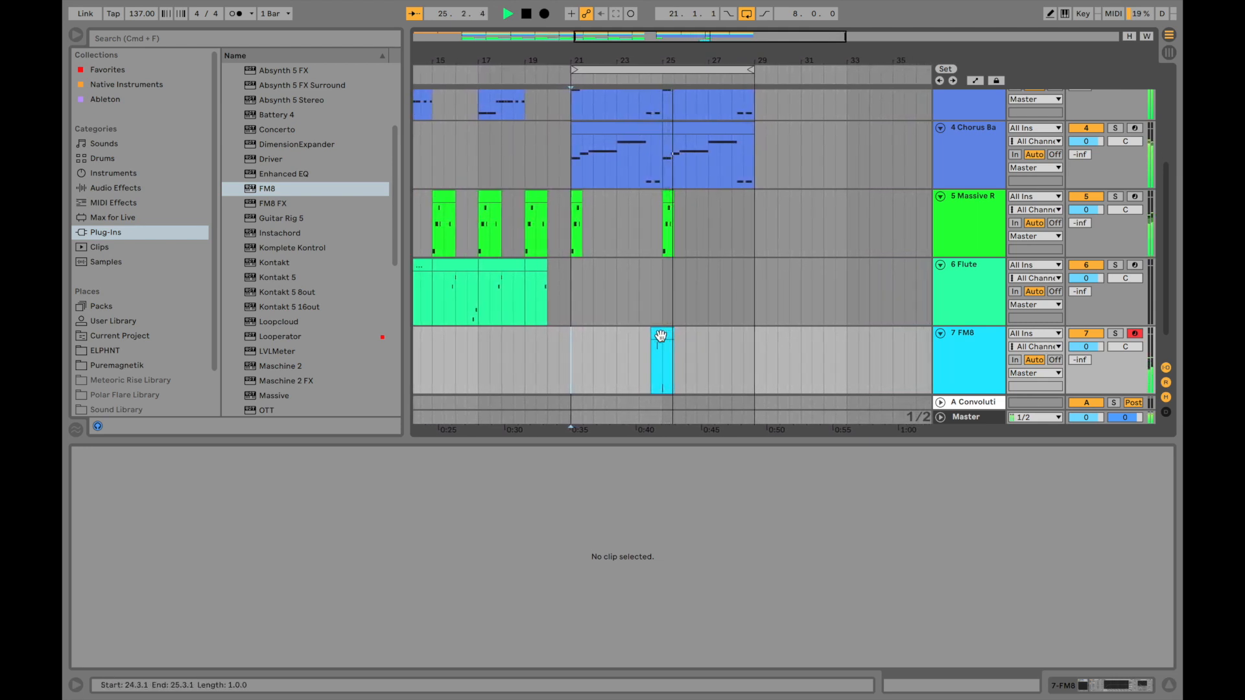
left_click(672, 337)
left_click_drag(675, 337, 746, 340)
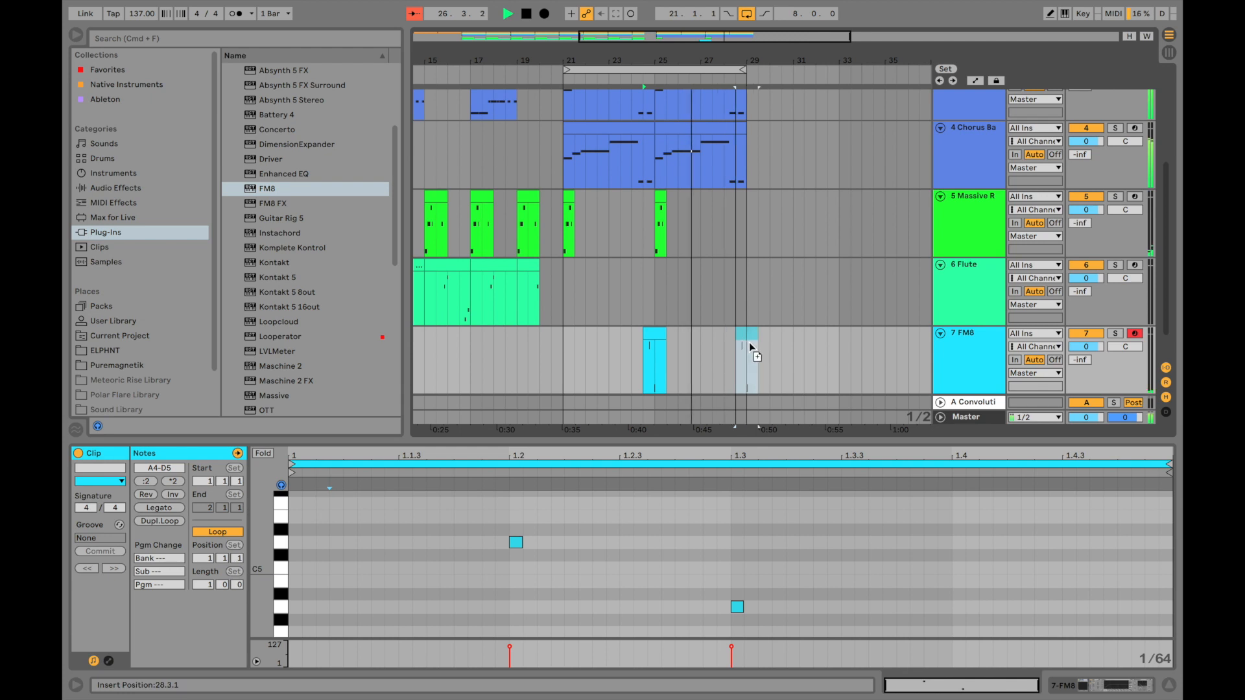
Stop playback and duplicate the Drumkit, Shaker, SubEsque and Chorus Bass clips from 21.1.1–29.1.1 to 29.1.1–37.1.1.
scroll(811, 200, "up", 5)
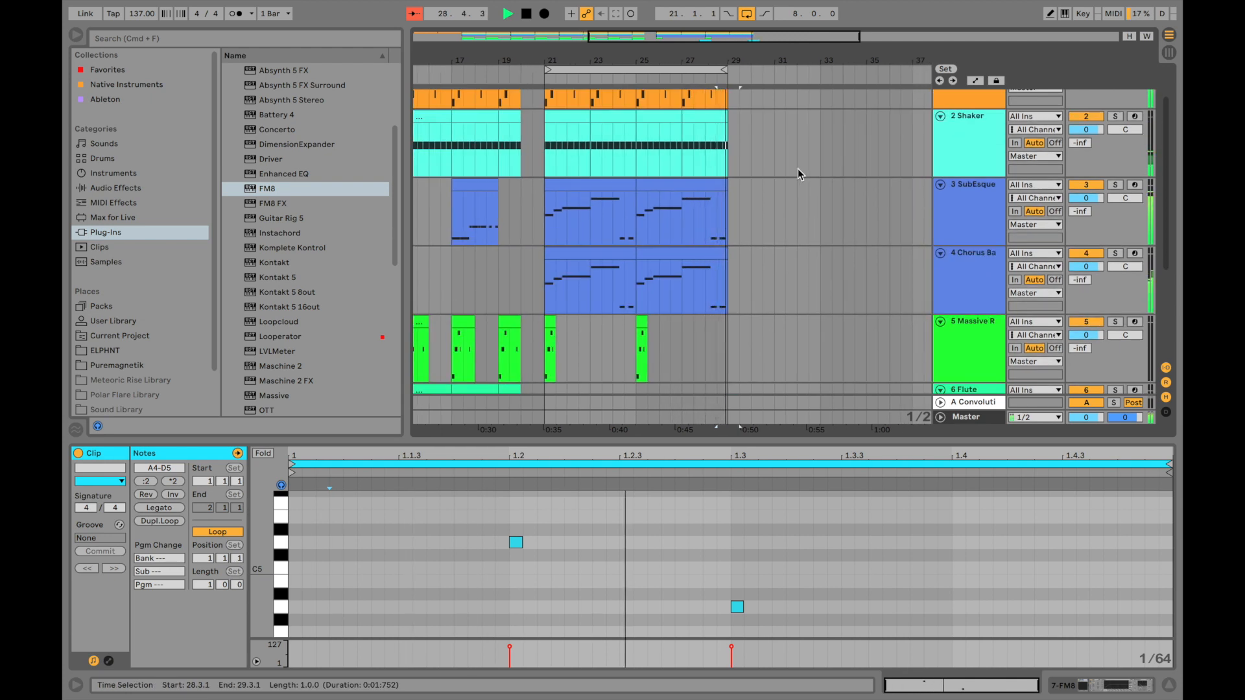
scroll(797, 169, "up", 2)
scroll(798, 168, "down", 4)
scroll(797, 168, "up", 4)
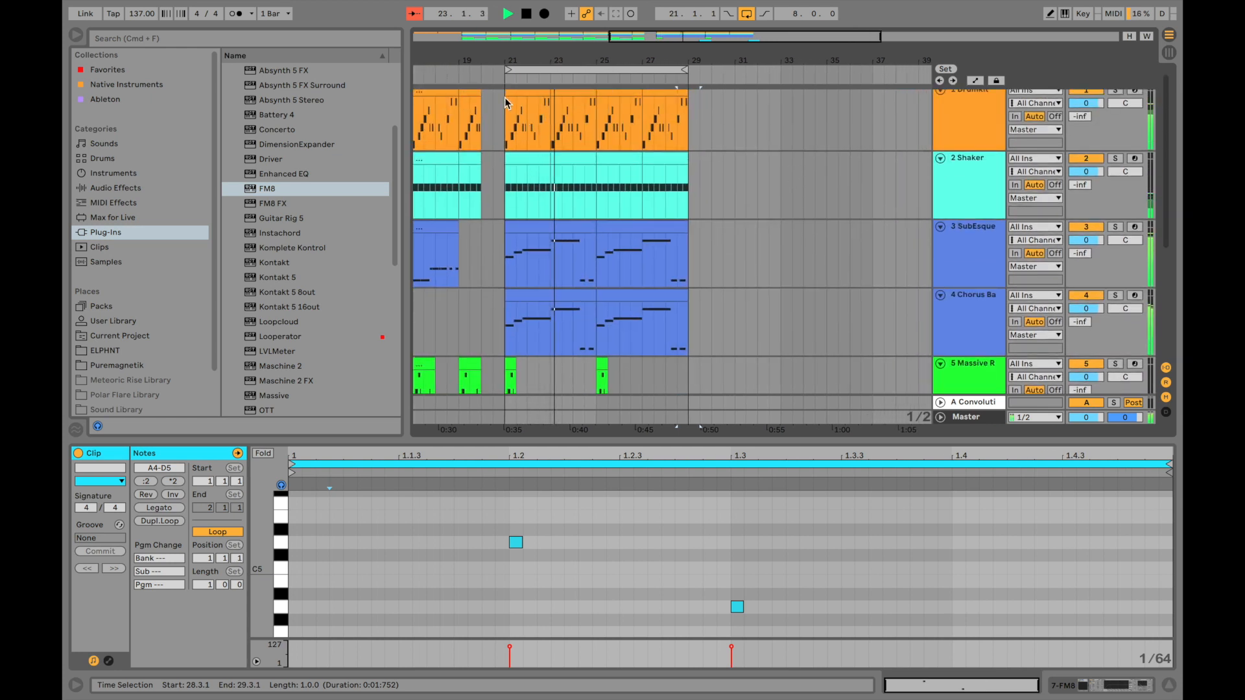
key("space")
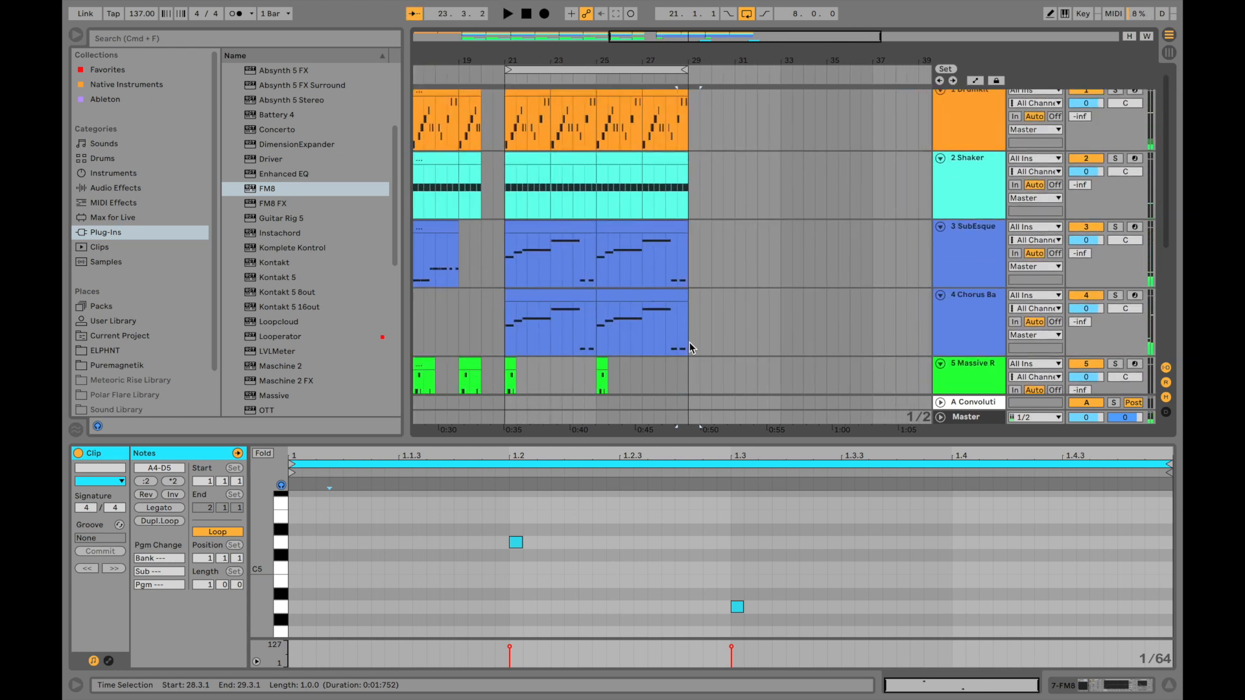
left_click_drag(691, 346, 509, 13)
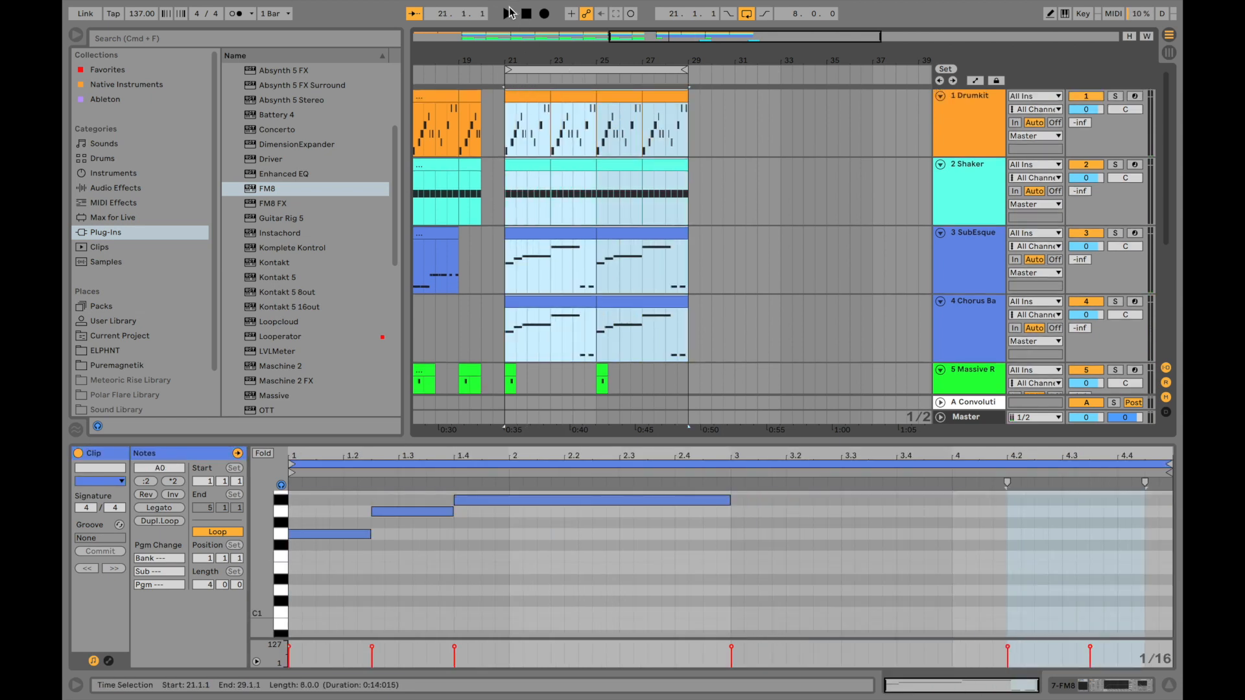
key("super+d")
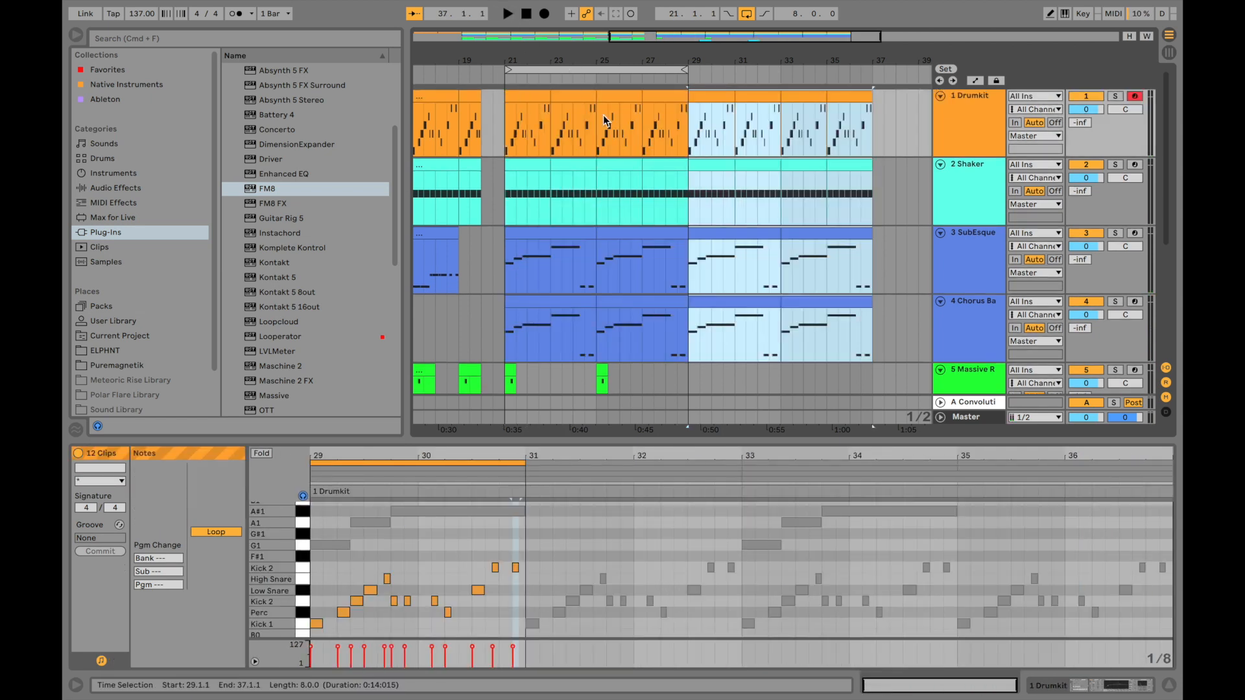
Duplicate the Massive Reed section from 21.1.1 to 29.1.1 into the following eight bars.
scroll(603, 115, "down", 5)
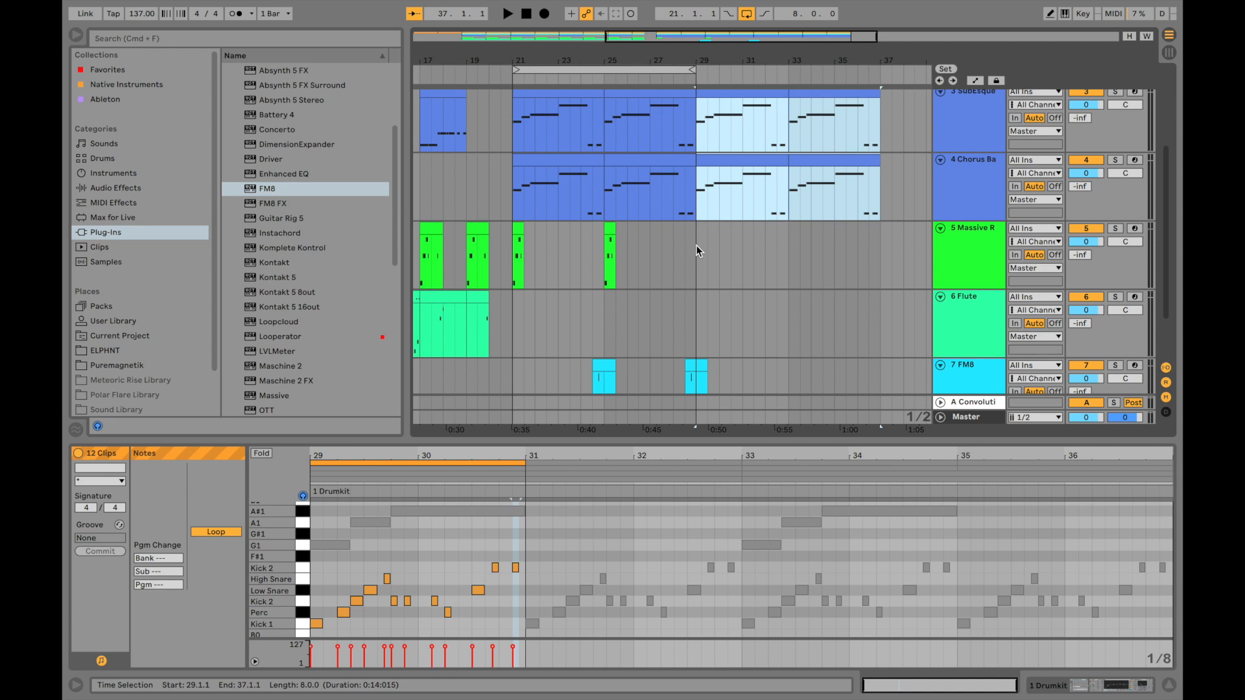
left_click(697, 250)
left_click_drag(697, 250, 546, 246)
left_click(511, 240, "shift")
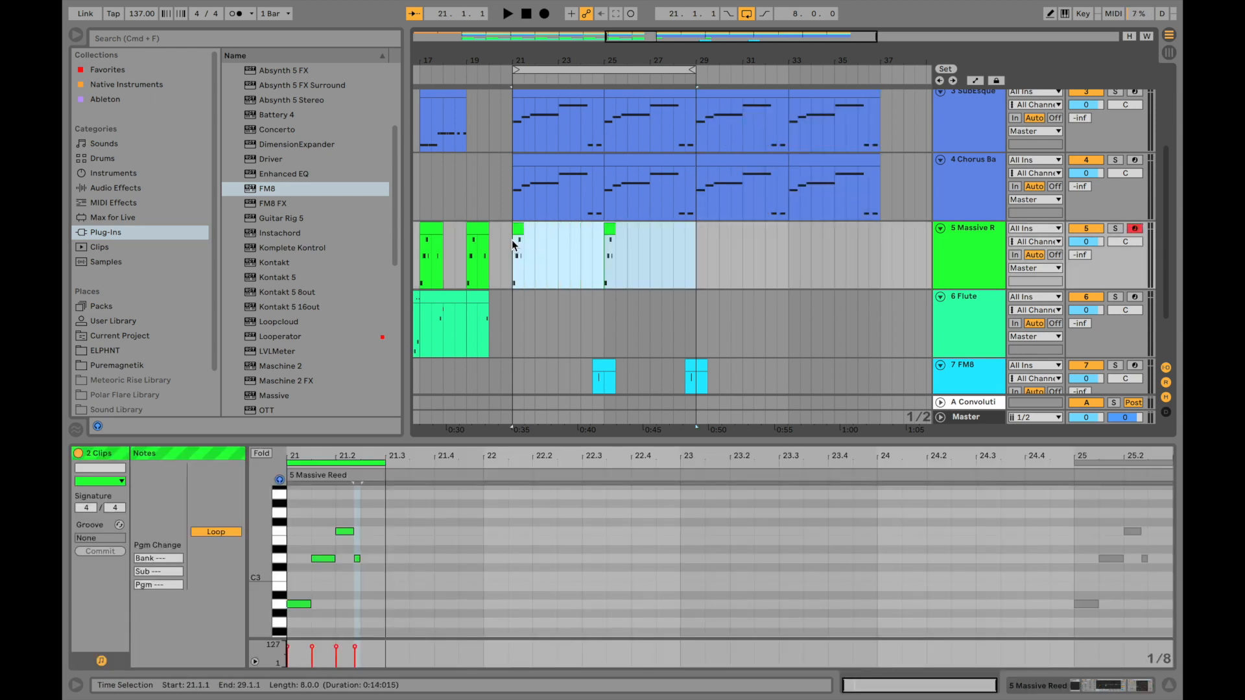
key("super+d")
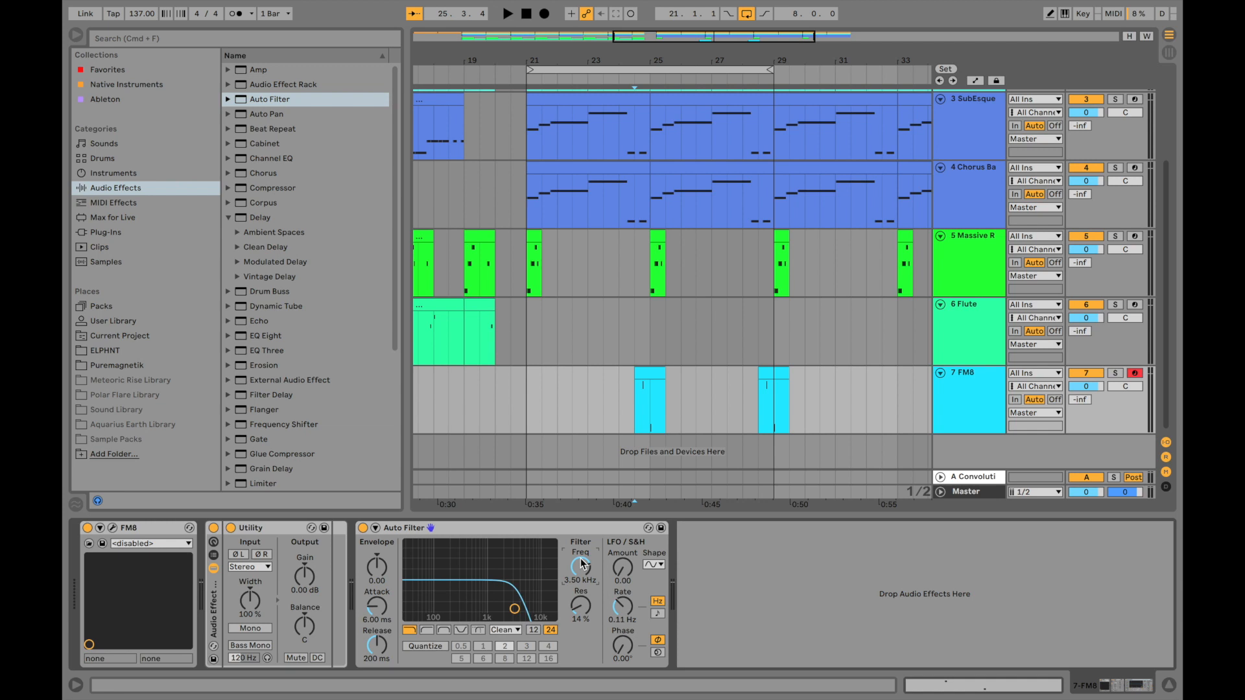
Duplicate the FM8 track with its clips and rename the original track Bells.
left_click(962, 407)
key("super+d")
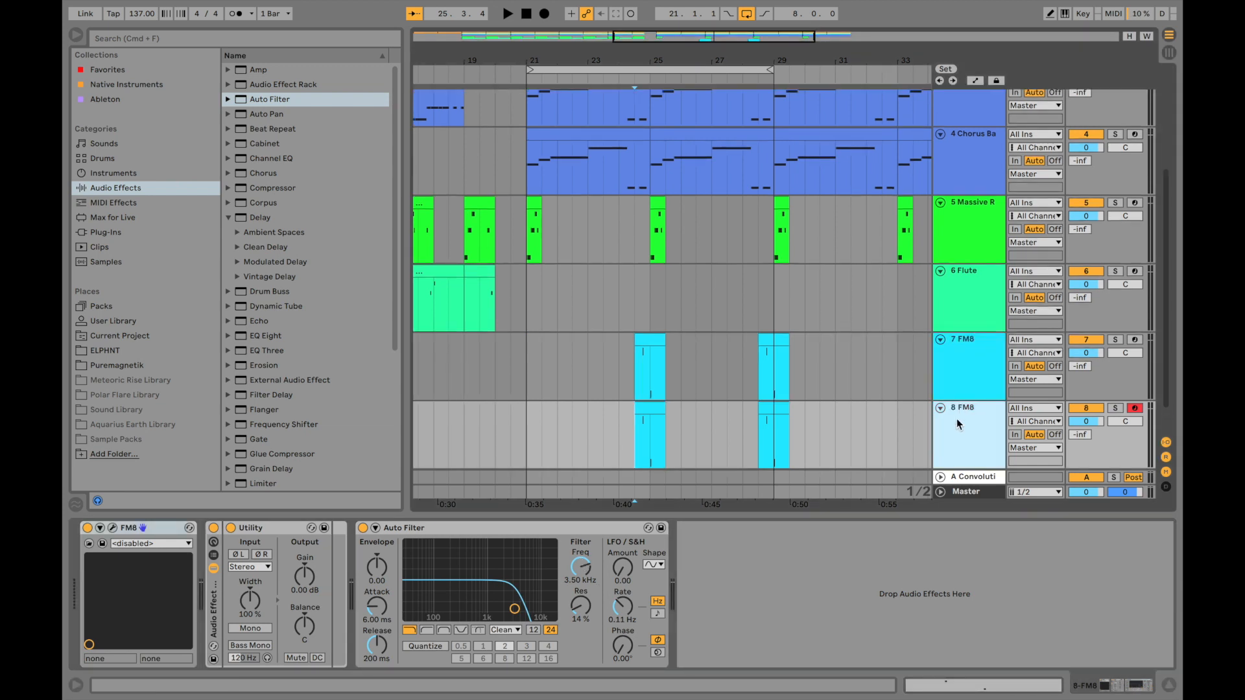
left_click(975, 353)
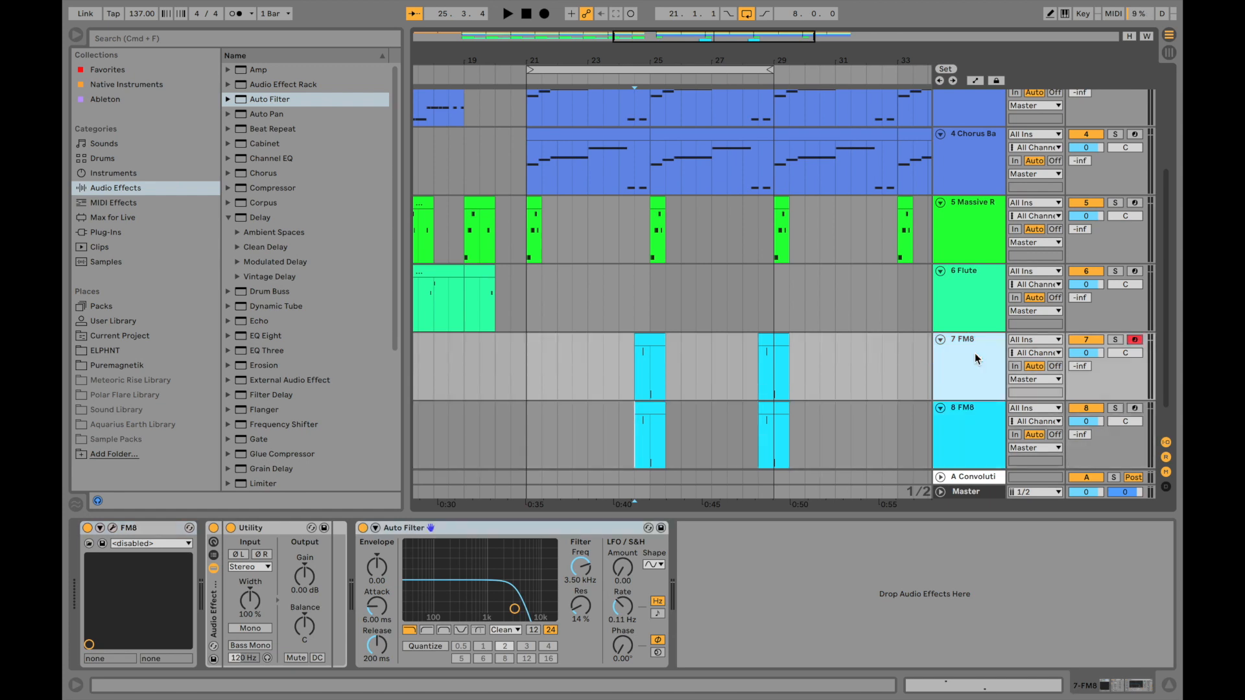
right_click(975, 352)
left_click(1019, 411)
Rename the duplicated FM8 track Rhodes.
left_click(976, 428)
right_click(976, 428)
left_click(1030, 204)
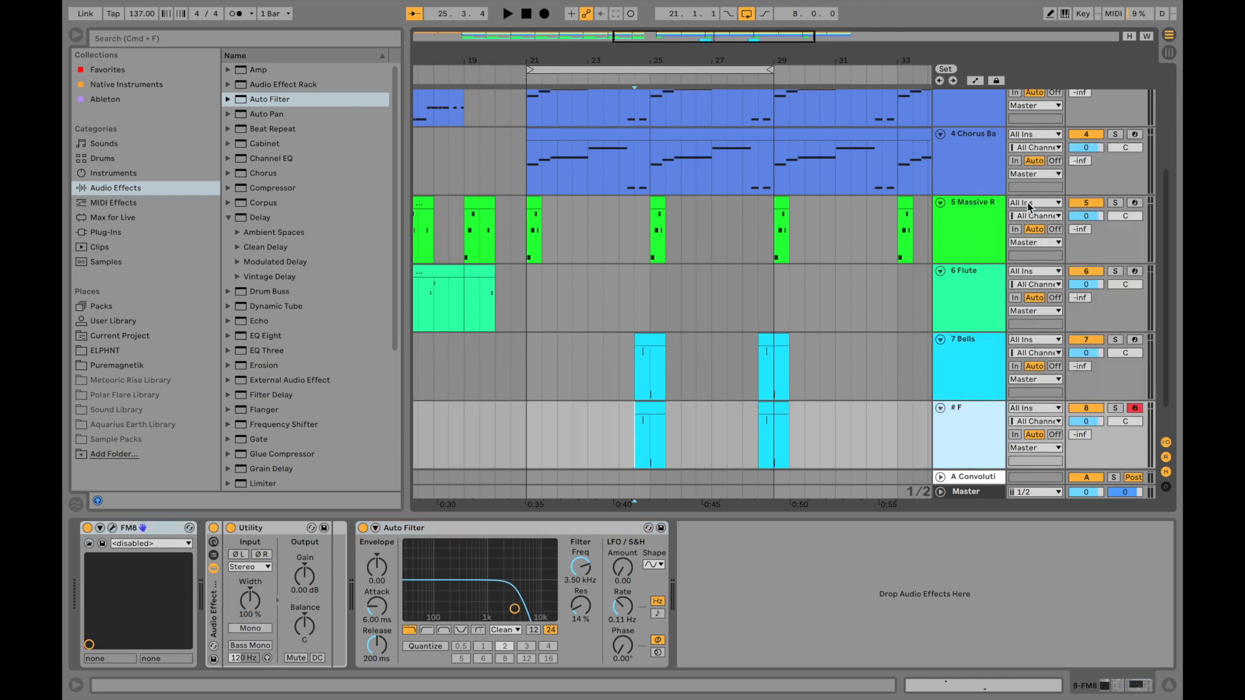
key("Return")
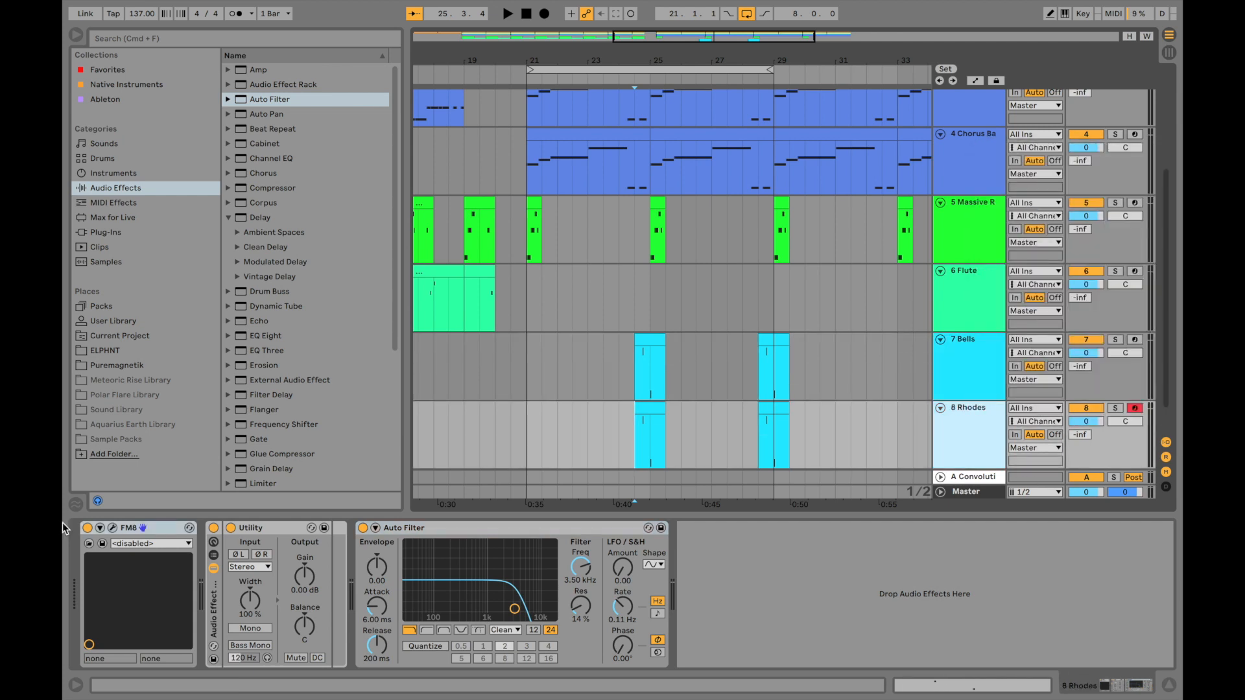
Load the Piano/Keys preset Clean up the Roads in the Rhodes track's FM8 and add an EQ Eight to the track.
left_click(112, 528)
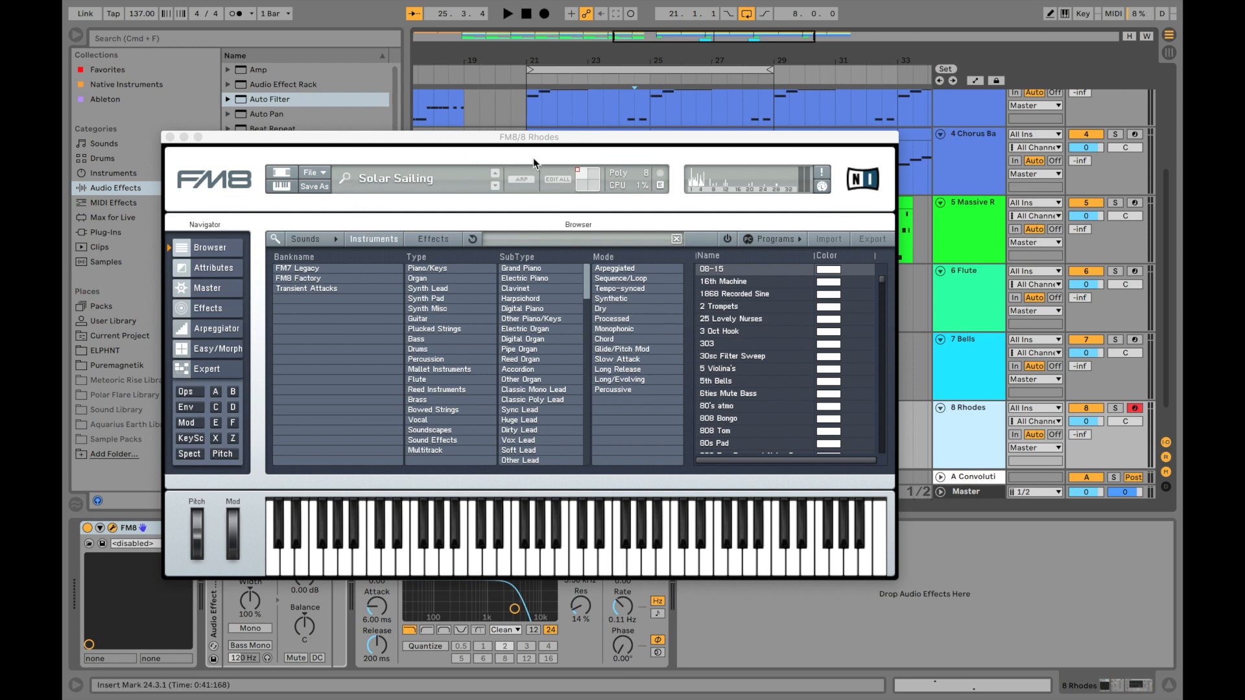
left_click(356, 182)
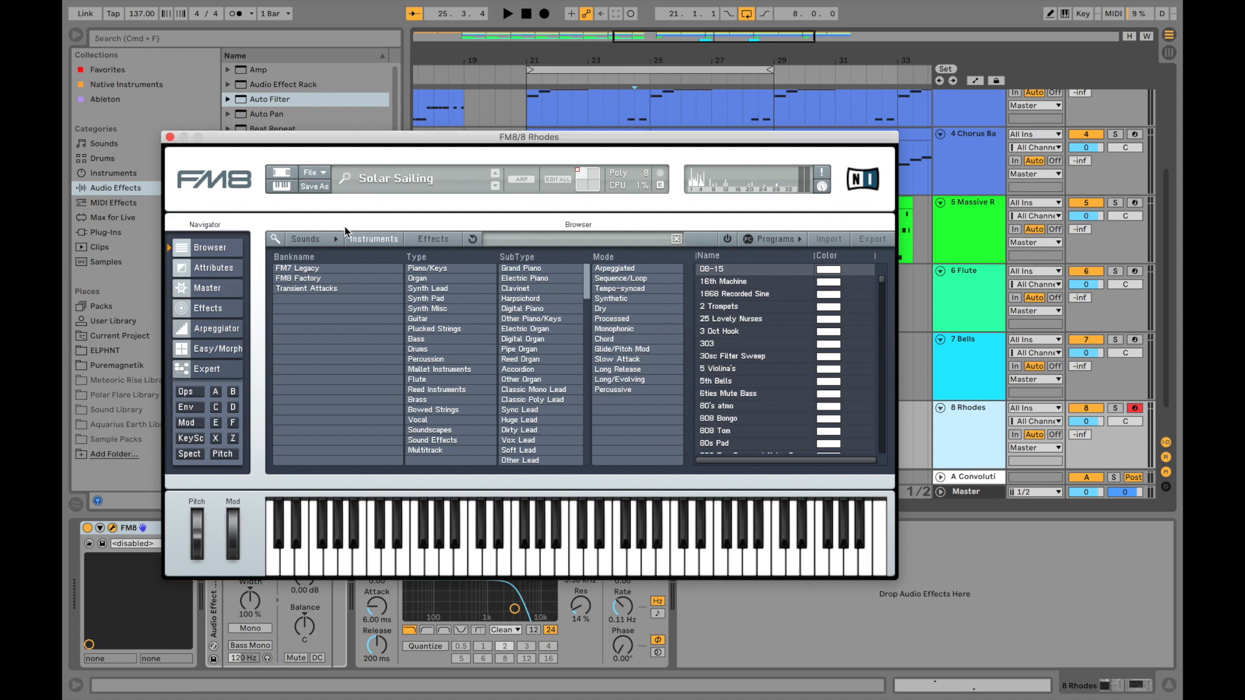
left_click(422, 280)
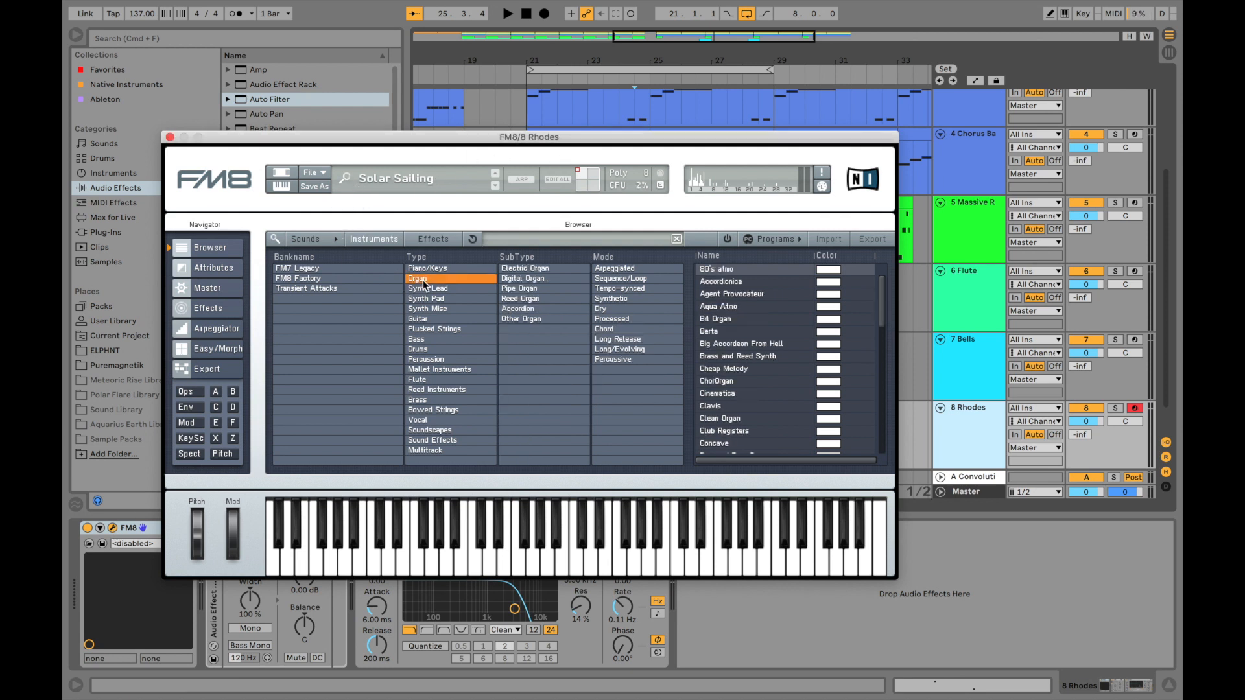
scroll(743, 350, "down", 20)
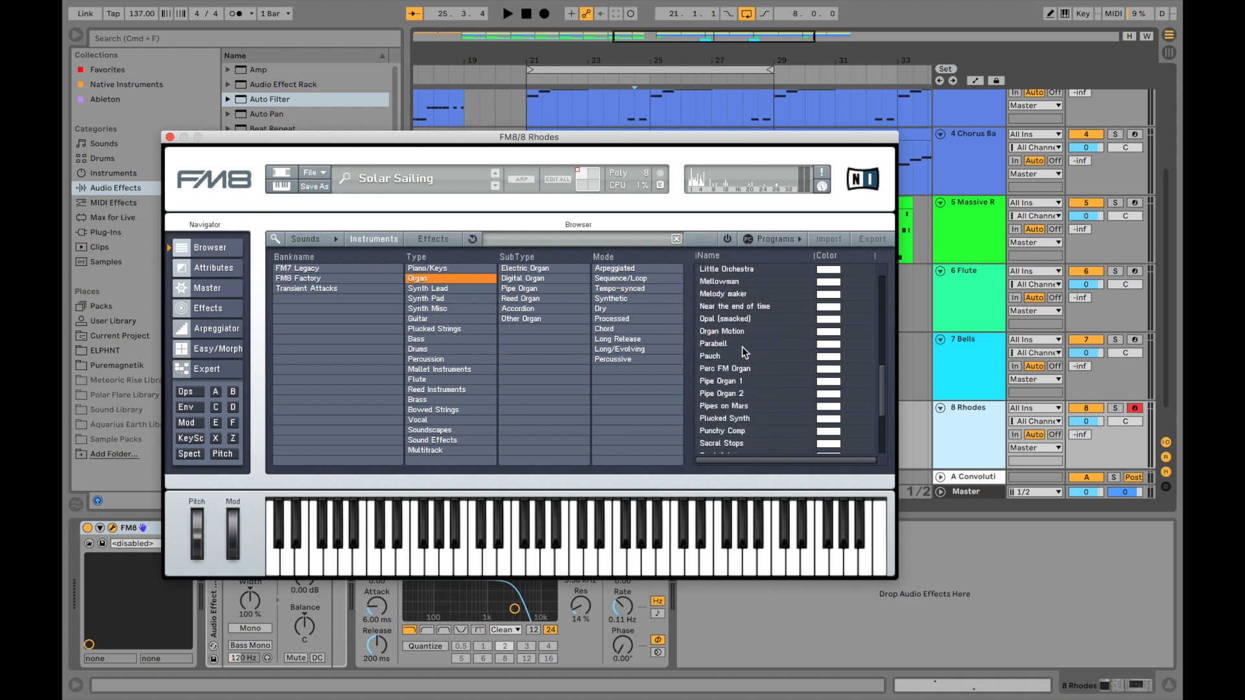
left_click(423, 269)
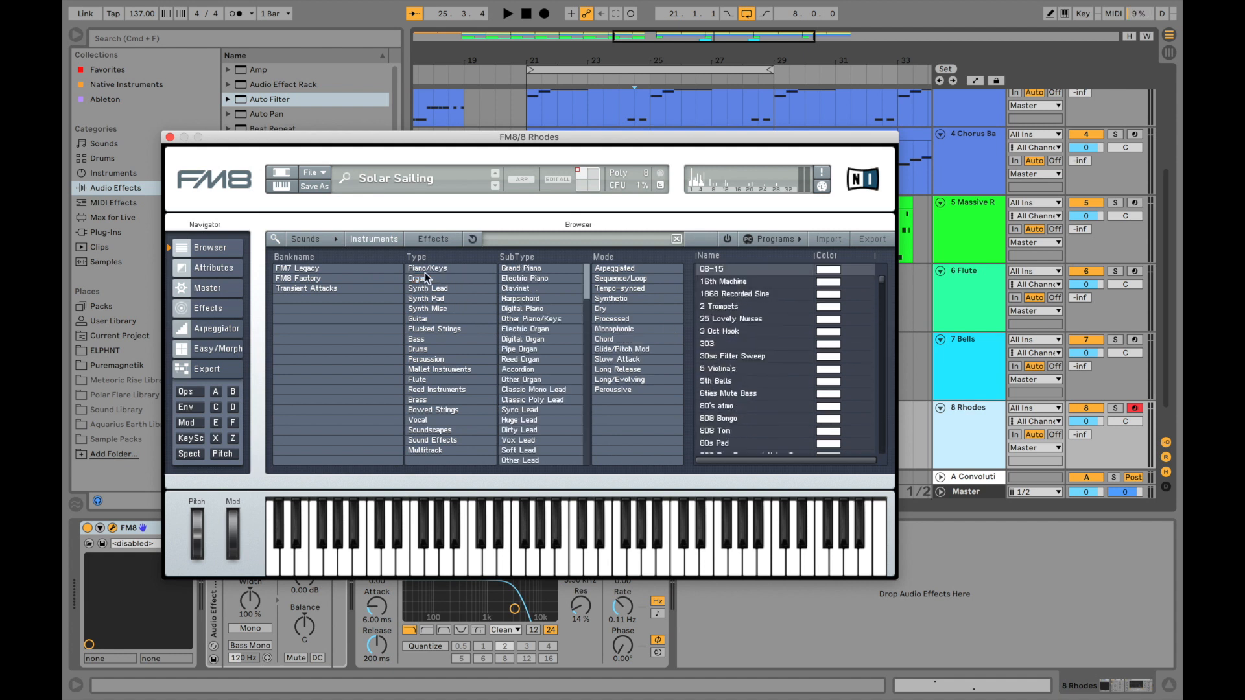
left_click(713, 356)
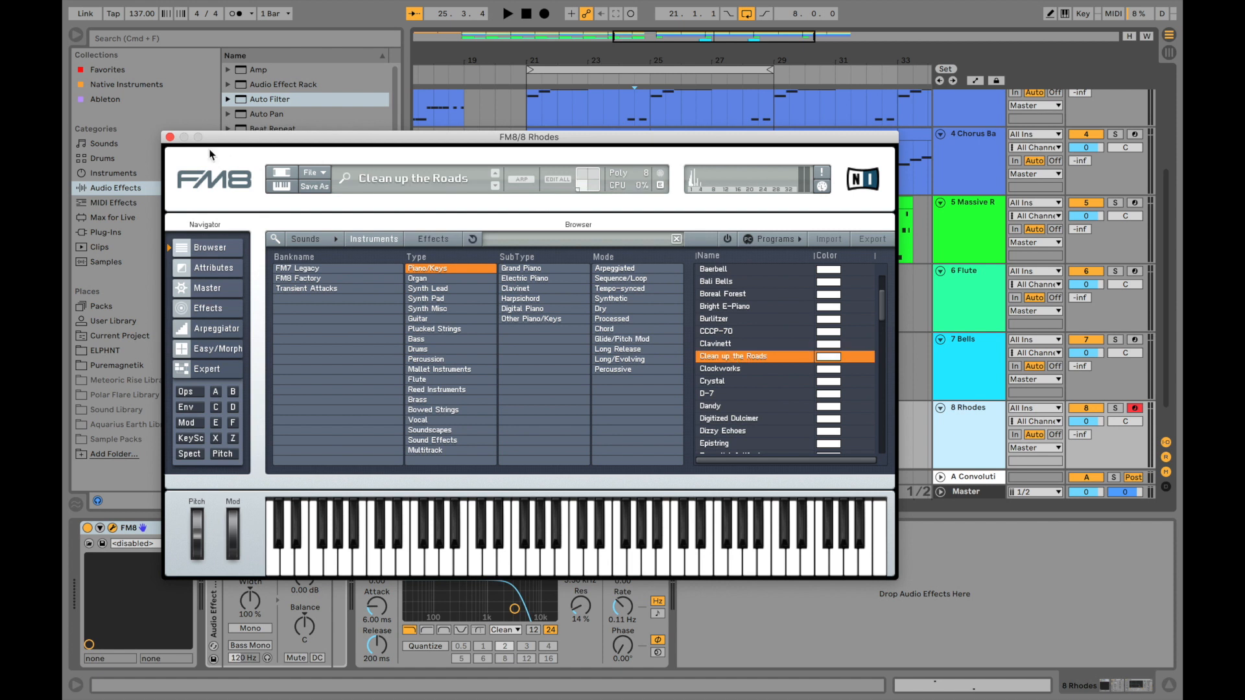
left_click(170, 136)
double_click(275, 334)
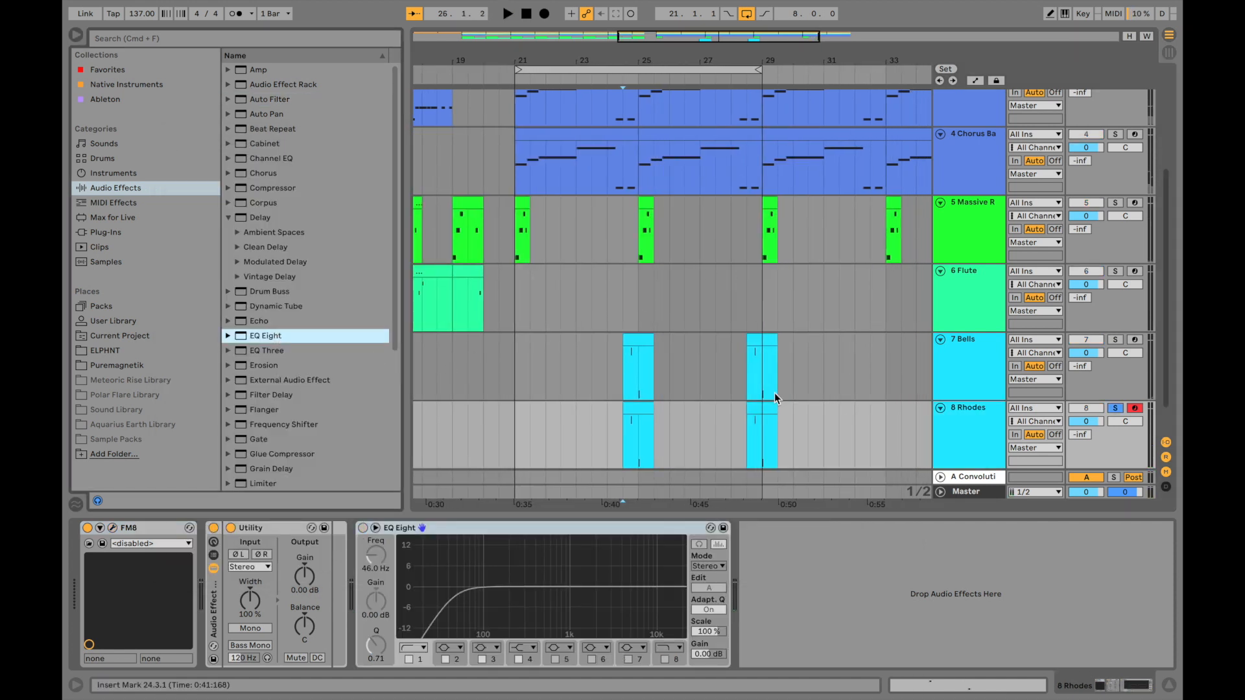
Lengthen the D5 and A4 notes in the Rhodes clip at 24.3.1 and play back the section briefly.
double_click(645, 415)
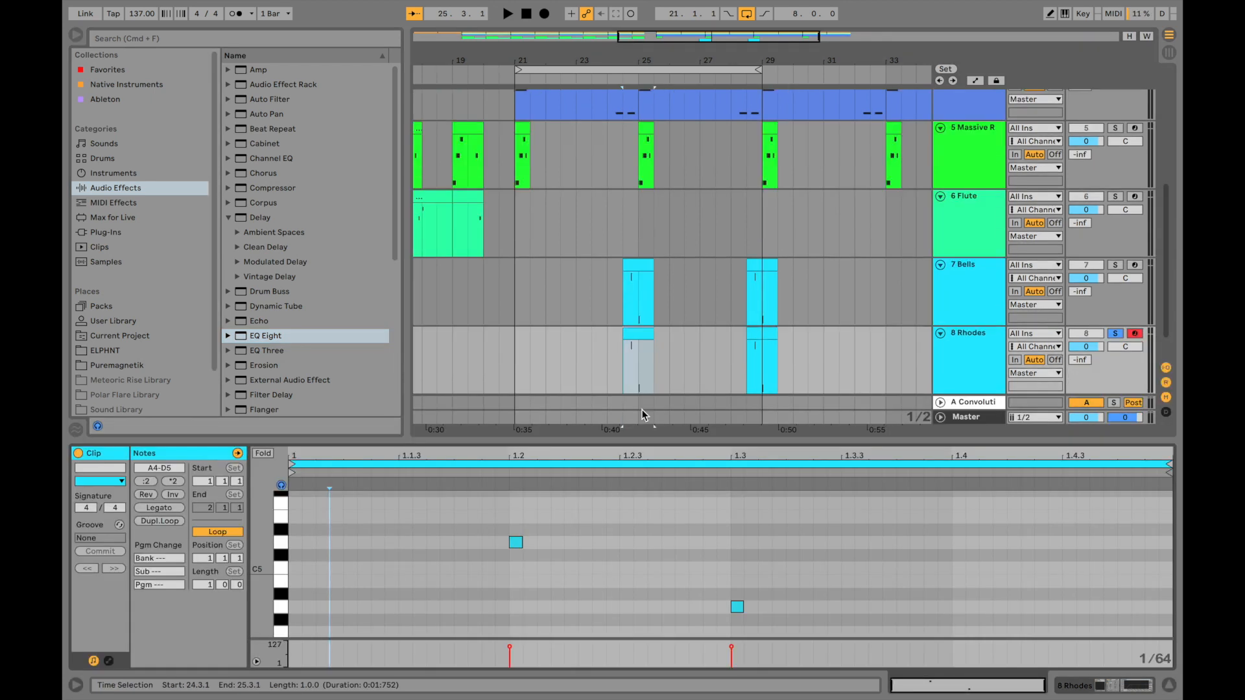
left_click_drag(422, 520, 760, 647)
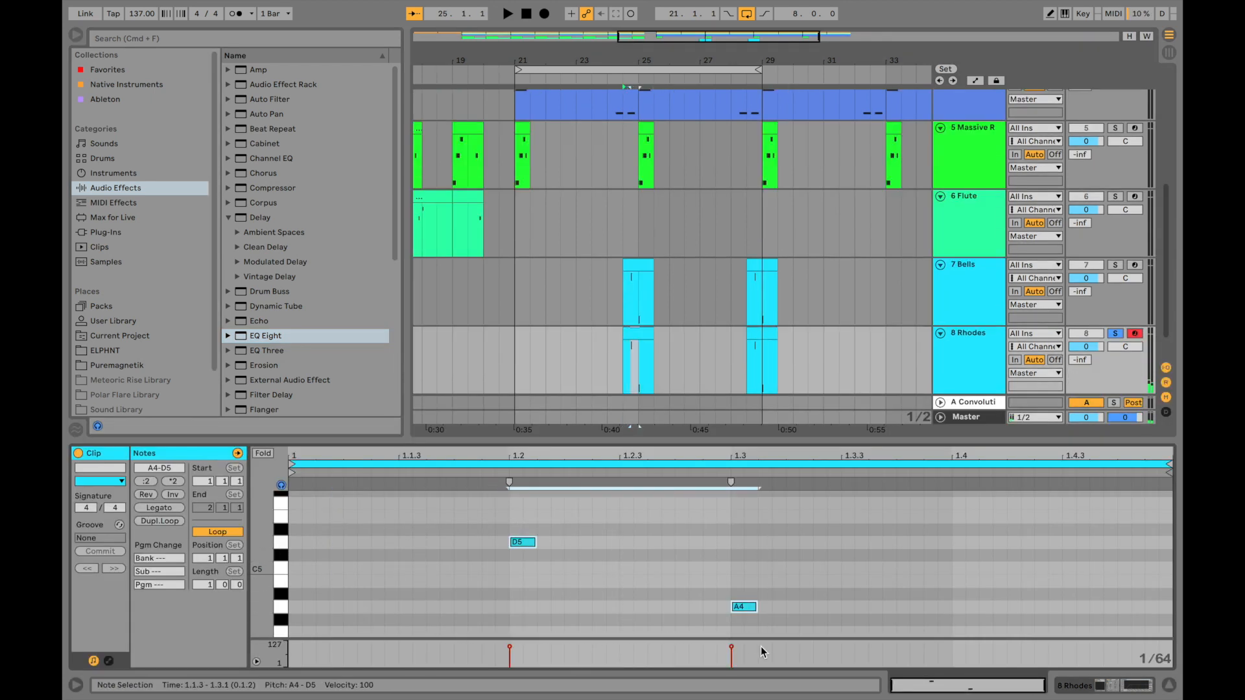
key("shift+Right")
key("shift+Right")
key("shift+Right")
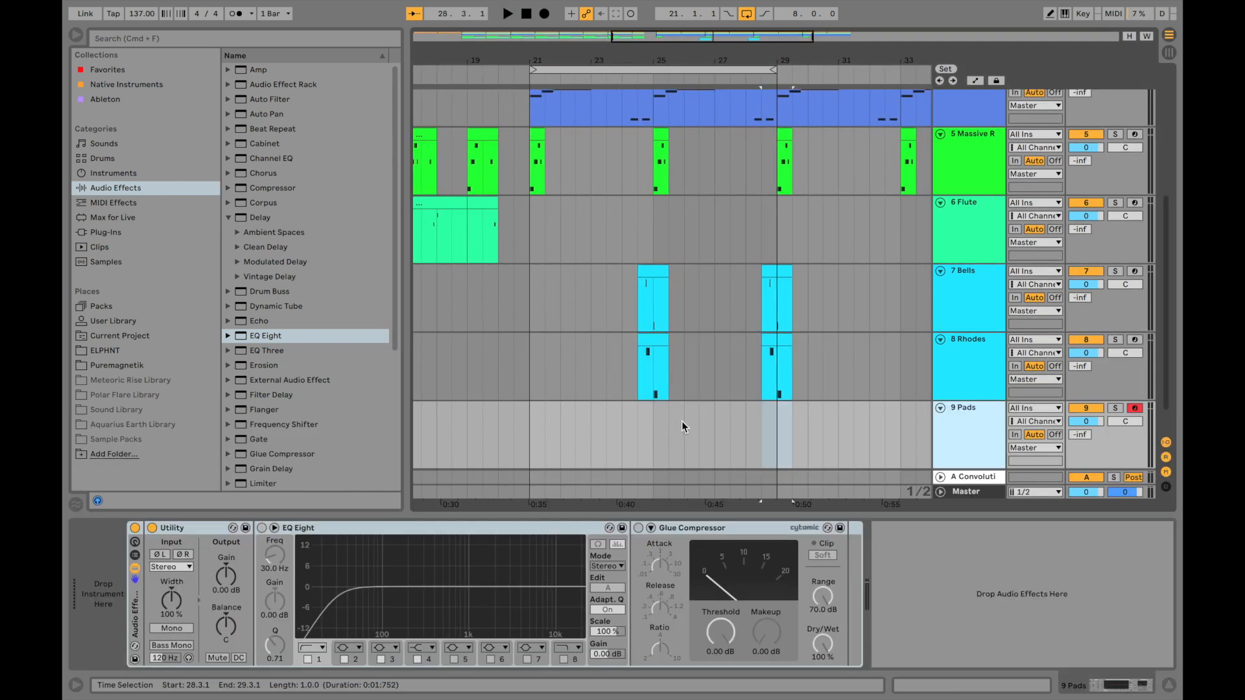
key("space")
key("space")
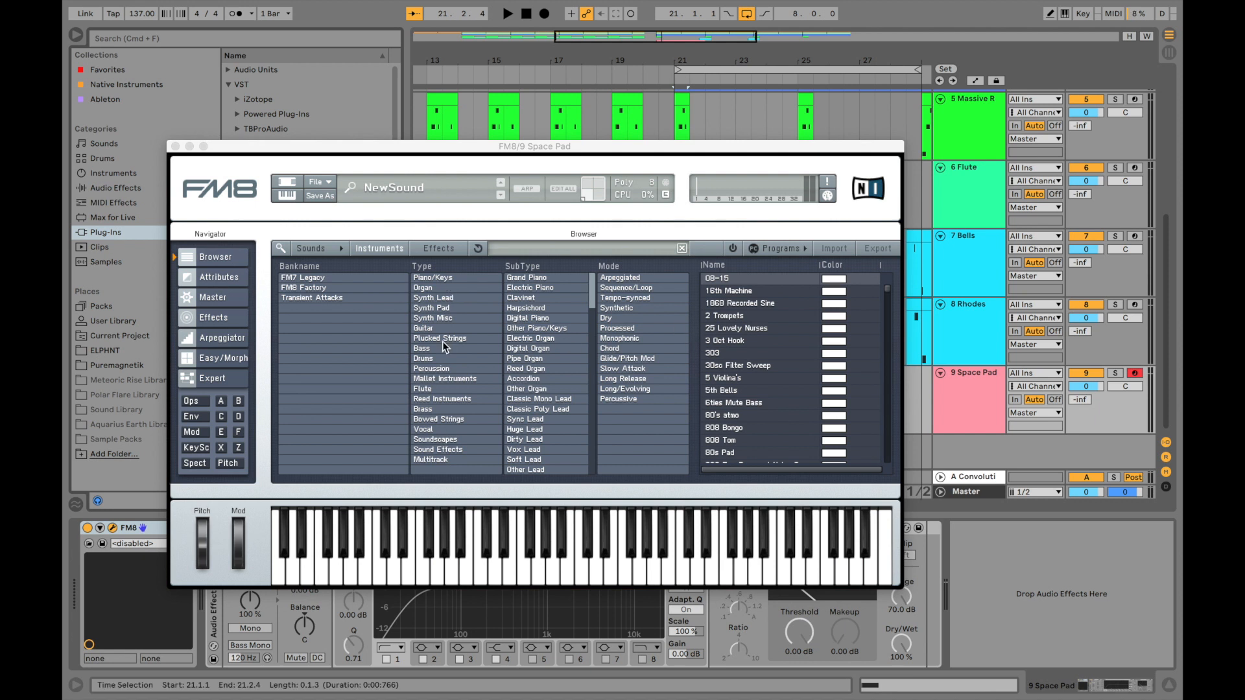
Load the Synth Pad preset Daedalus II in the Space Pad track's FM8 and solo the track.
left_click(437, 309)
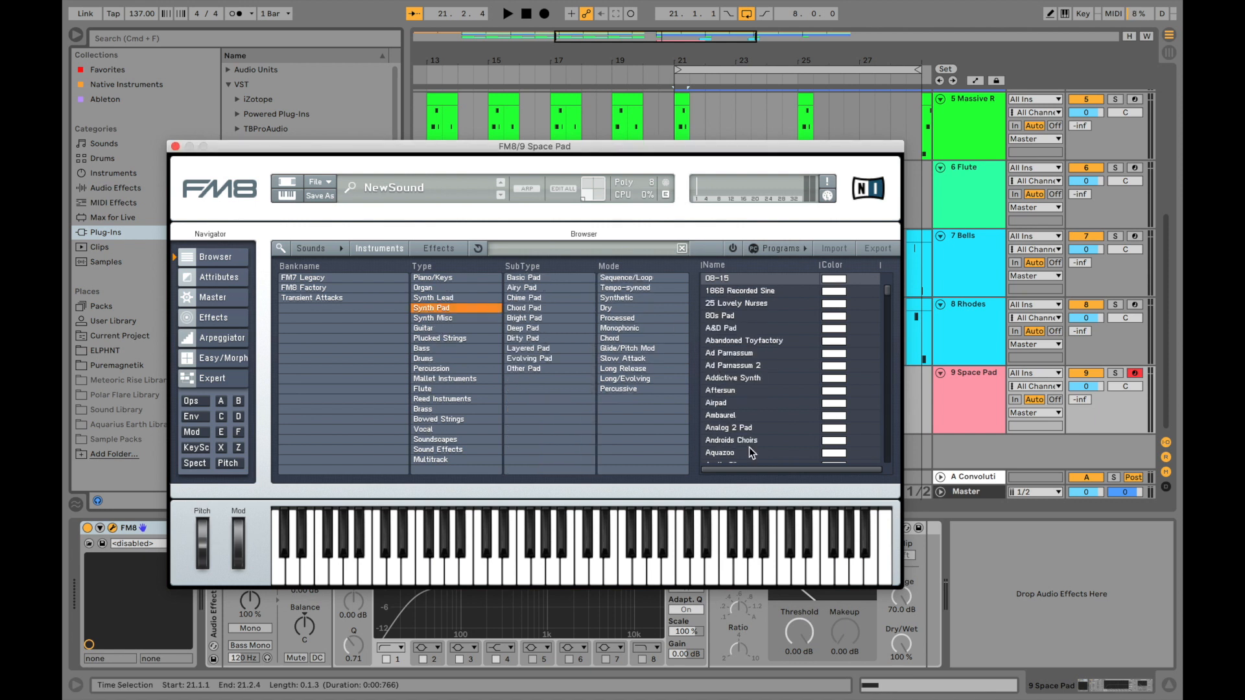
scroll(749, 452, "down", 20)
scroll(748, 363, "up", 3)
left_click(737, 292)
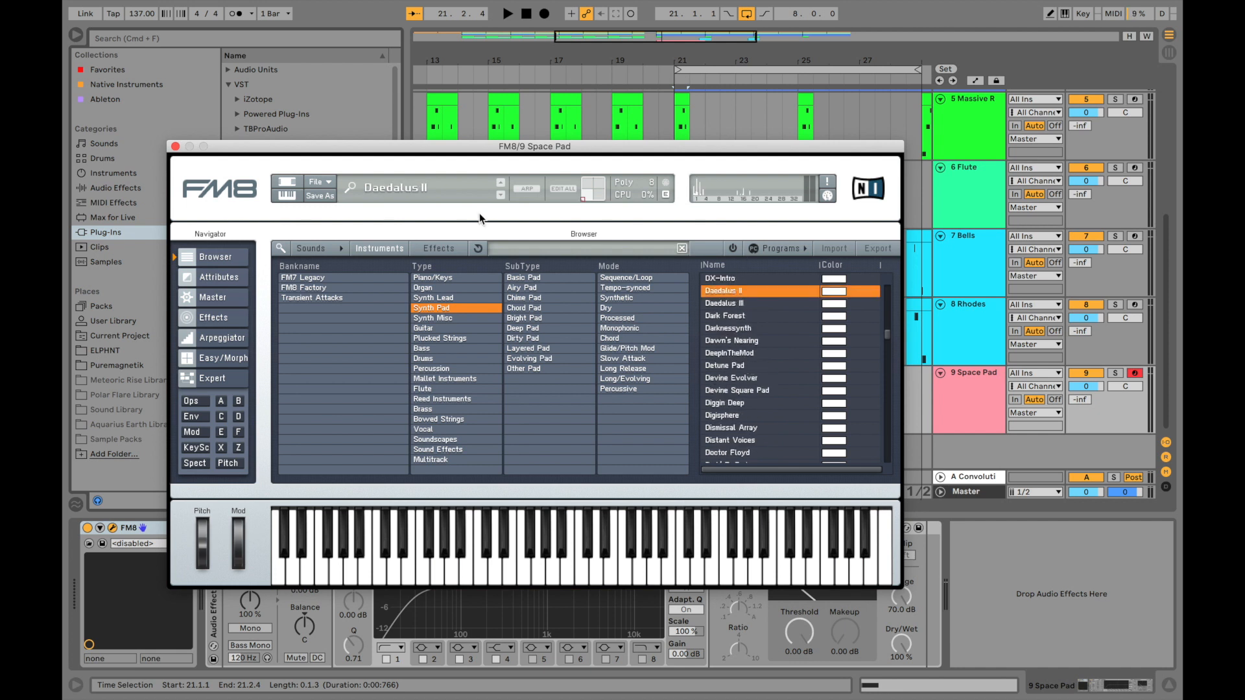
left_click(175, 146)
left_click(1115, 374)
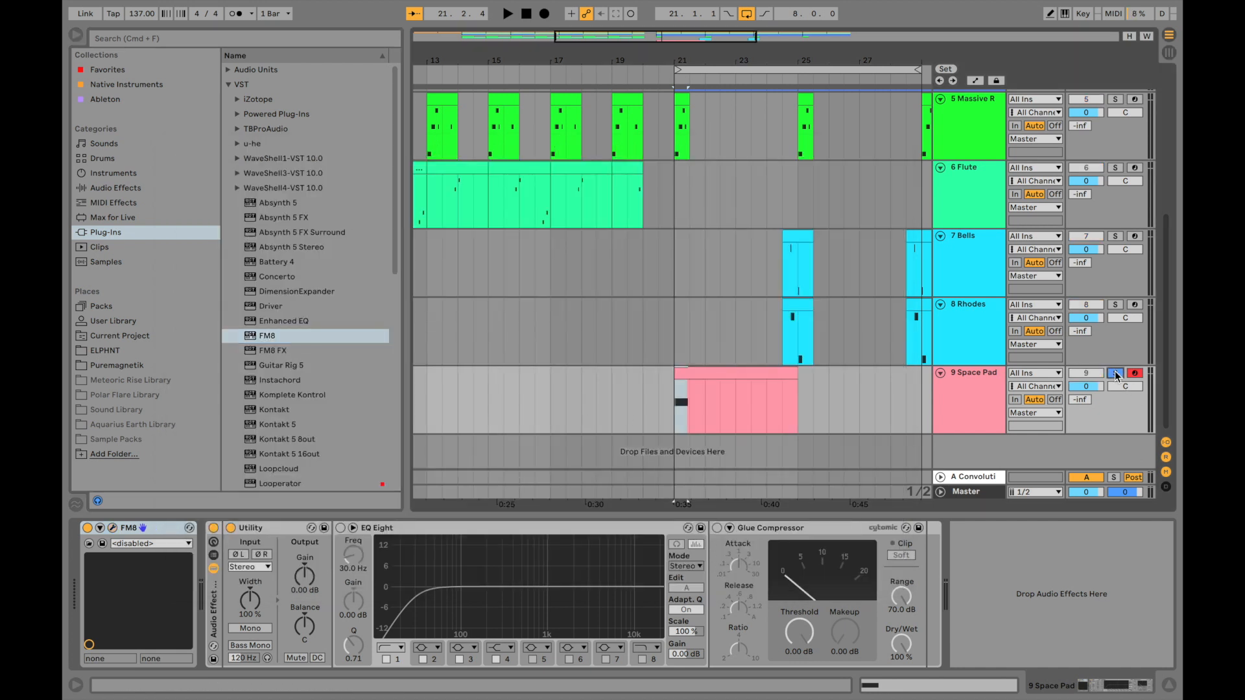
key("h")
key("h")
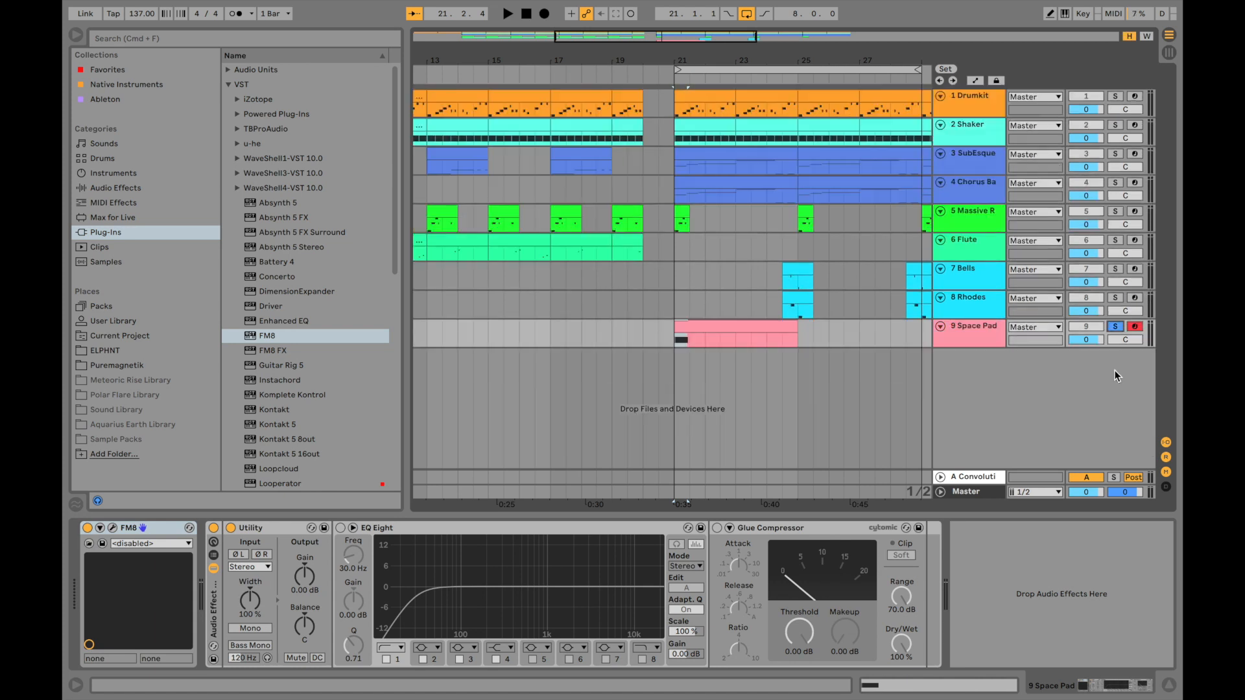
left_click(987, 417)
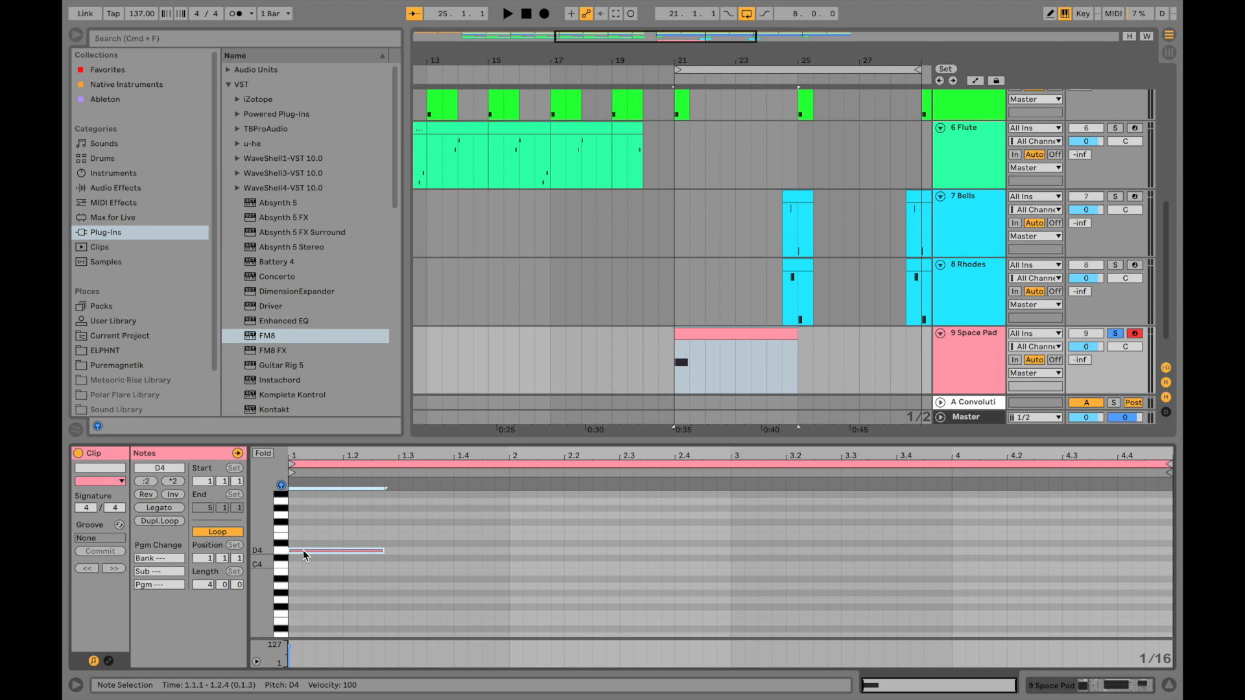
Extend the Space Pad clip's opening D4 note to 1.3.1 and add a one-beat A4 note at 2.3.1.
key("shift+Right")
key("space")
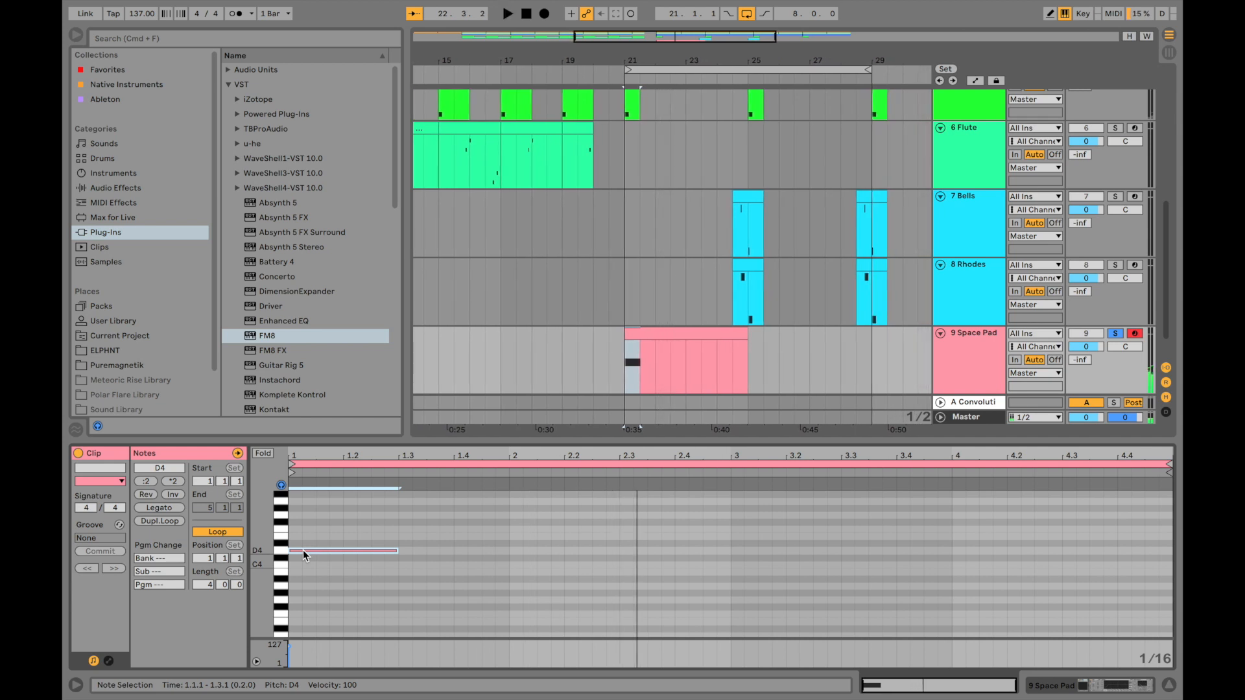
left_click(623, 513)
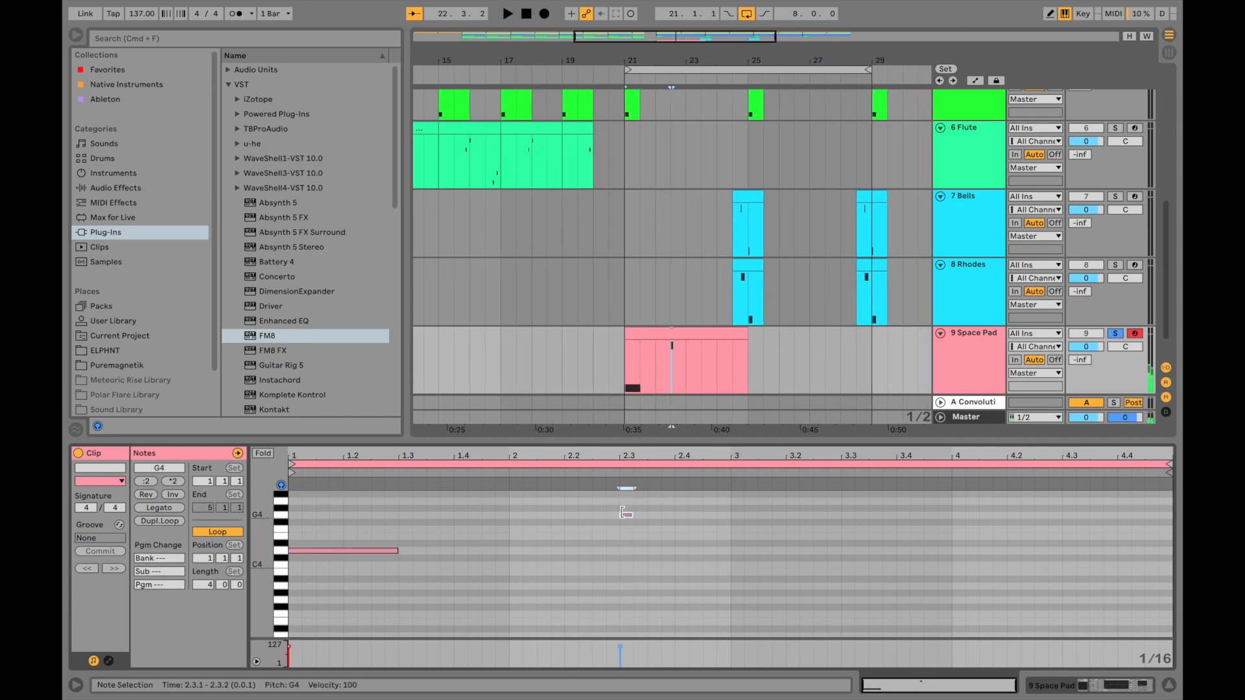
key("Up")
key("Up")
key("shift+Right")
key("shift+Right")
key("shift+Right")
key("shift+Right")
key("shift+Right")
key("shift+Left")
key("shift+Left")
Duplicate the A4 note to 2.4.1 and raise the copy to C5.
key("super+d")
key("Up")
key("Up")
key("Up")
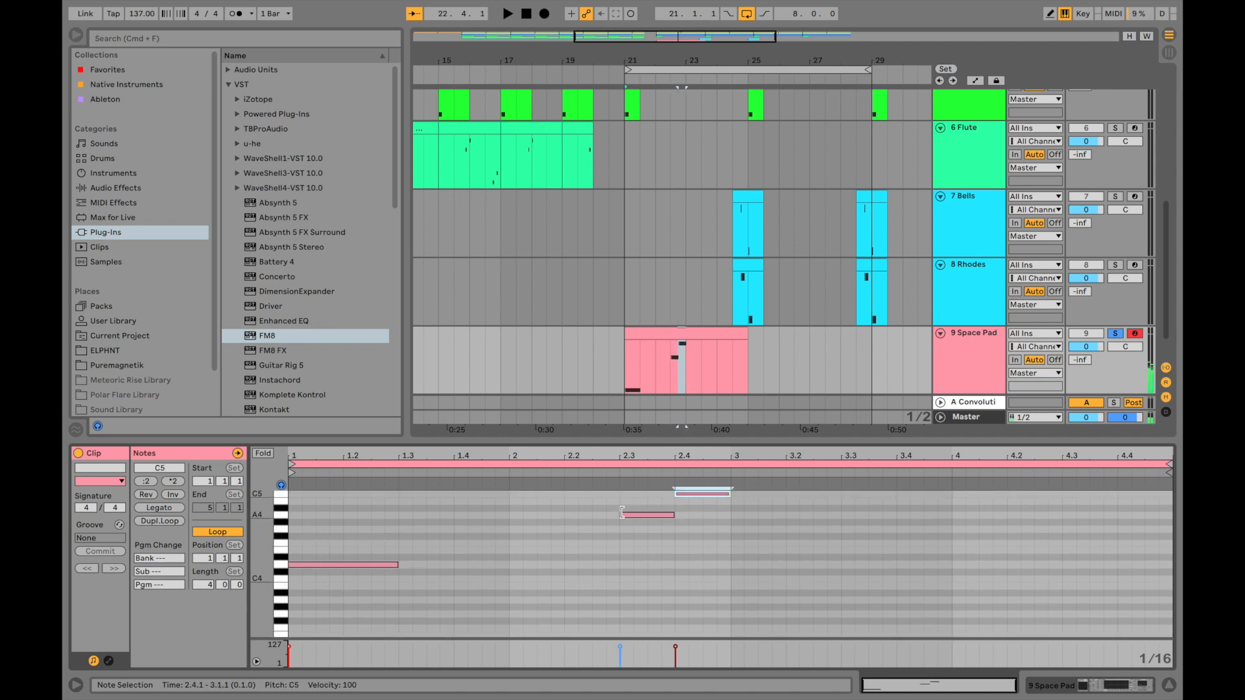
key("Left")
key("Right")
Move the A4 note to 3.1.1 and the C5 note to 3.4.1, listening to the pad in playback.
key("space")
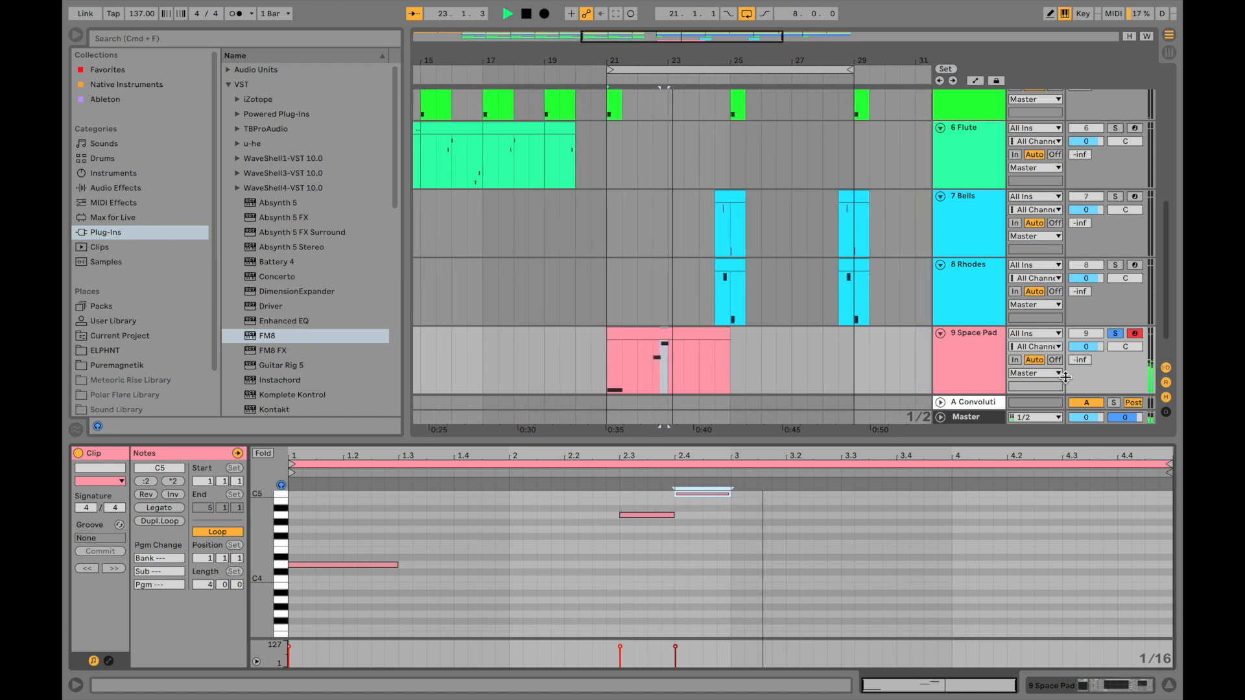
key("Right")
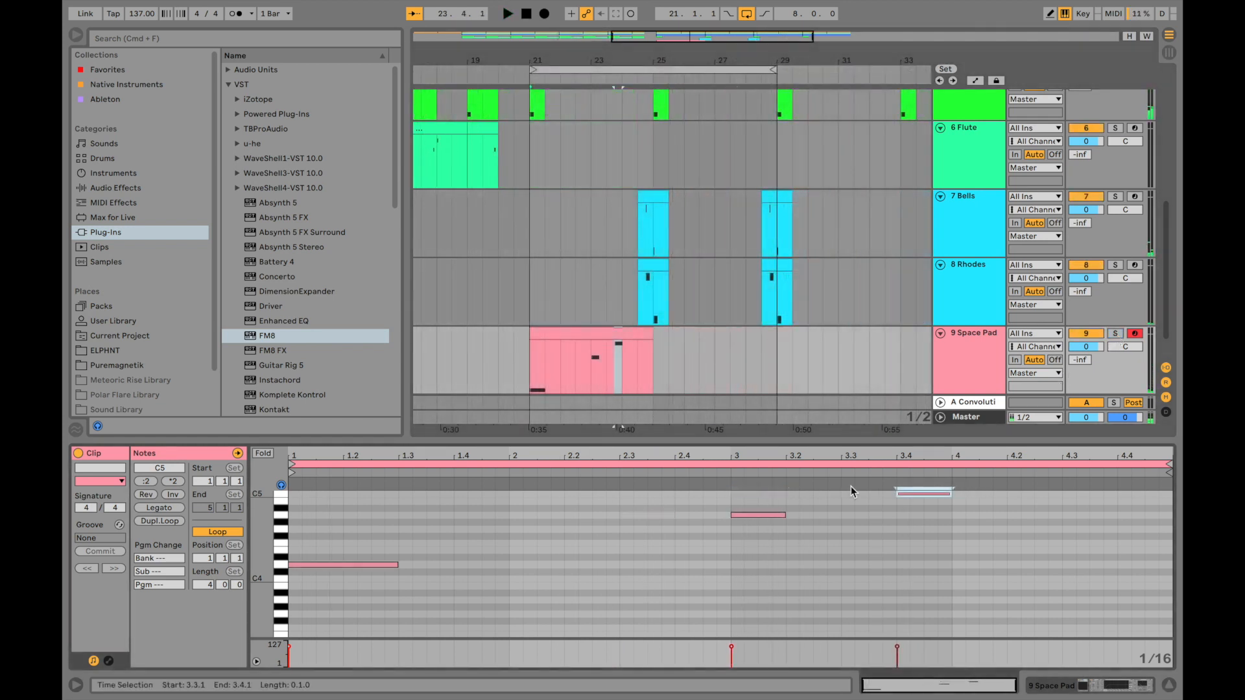
key("space")
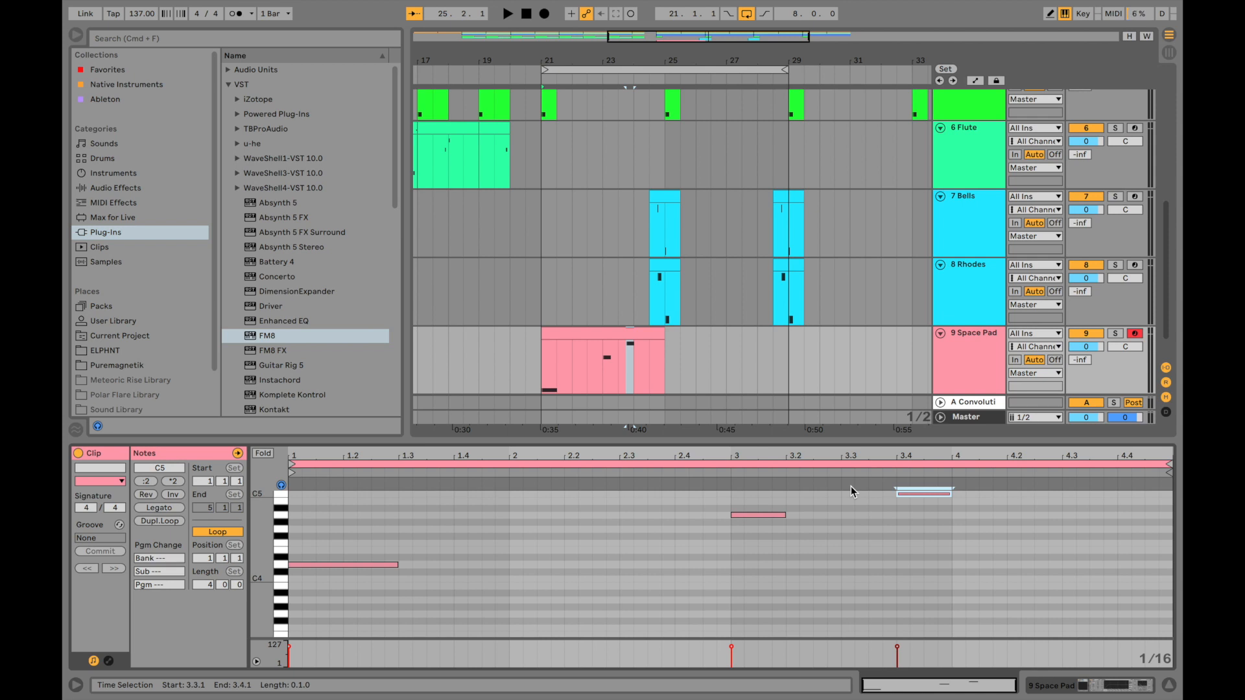
Duplicate the four-bar Space Pad clip at 21.1.1 three times to fill the chorus up to 37.1.1.
left_click(647, 331)
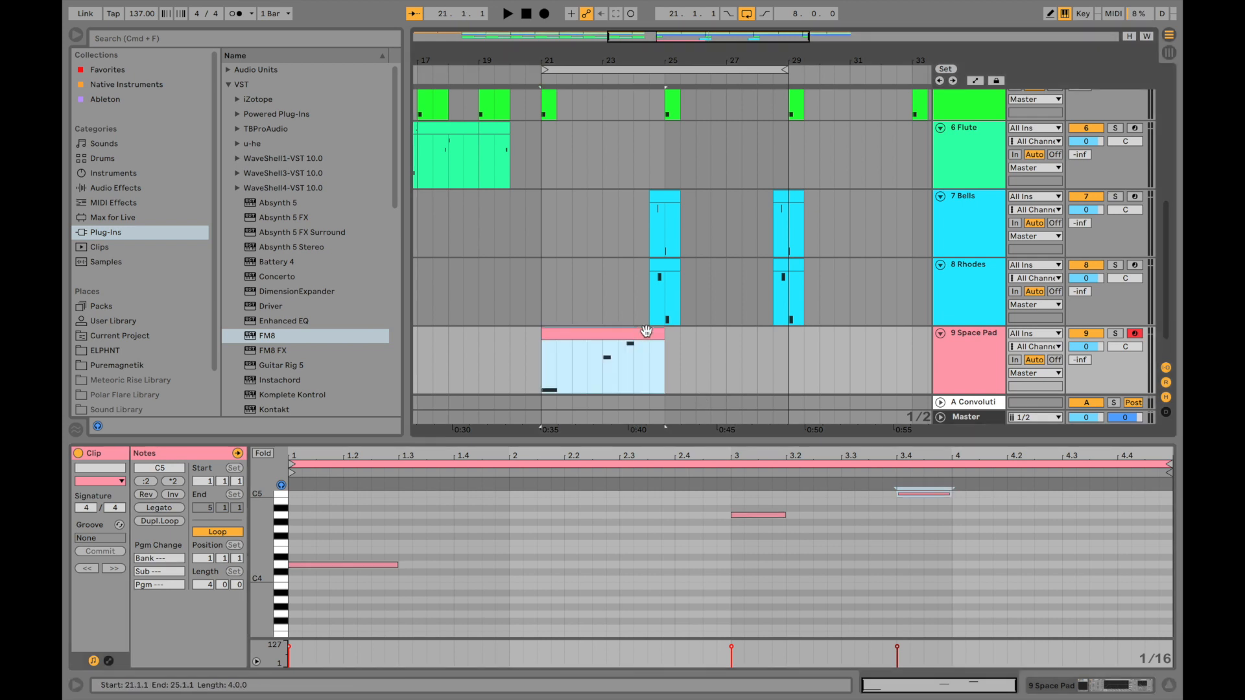
key("super+d")
scroll(646, 332, "up", 5)
scroll(646, 332, "down", 6)
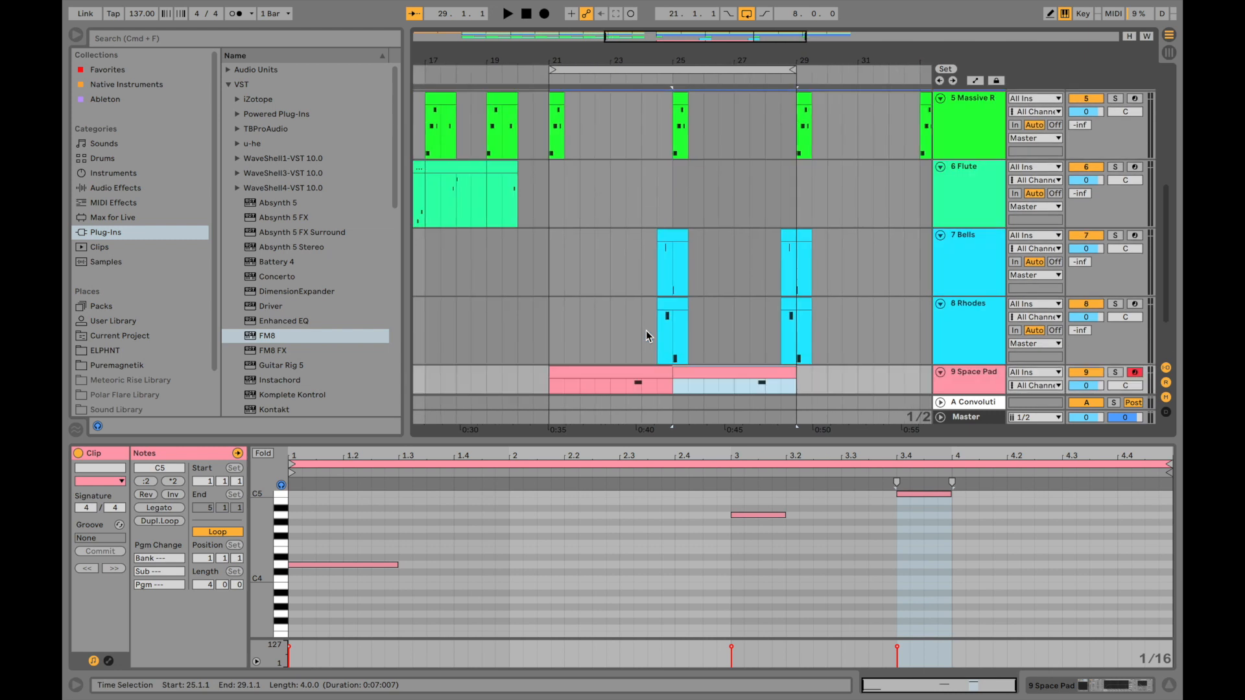
key("super+d")
key("super+d")
scroll(645, 336, "left", 5)
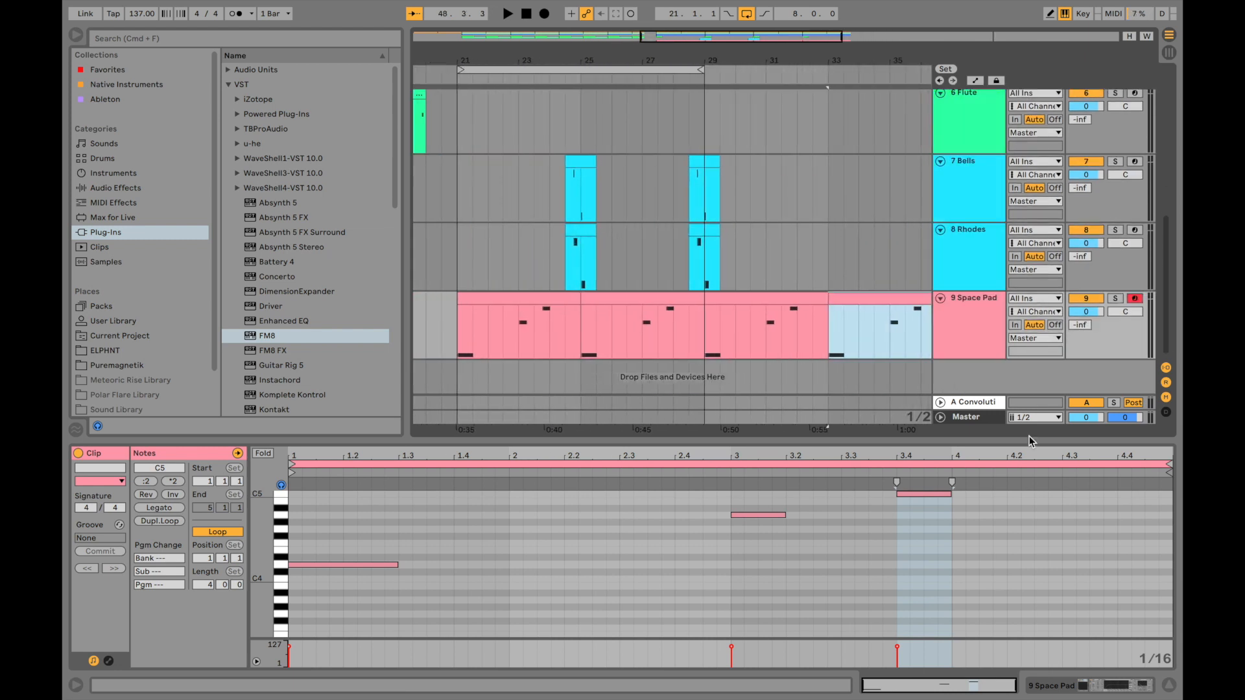
Insert a new MIDI track below Space Pad and colour it orange.
right_click(971, 368)
left_click(1006, 388)
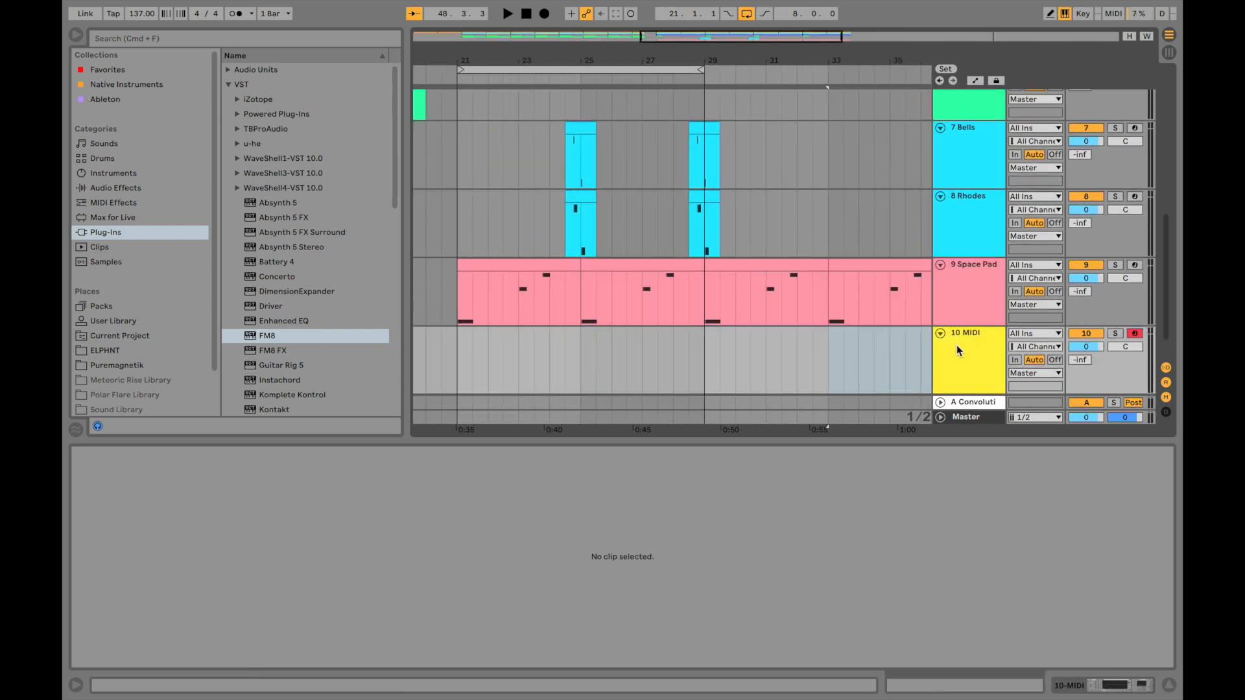
right_click(957, 351)
left_click(985, 559)
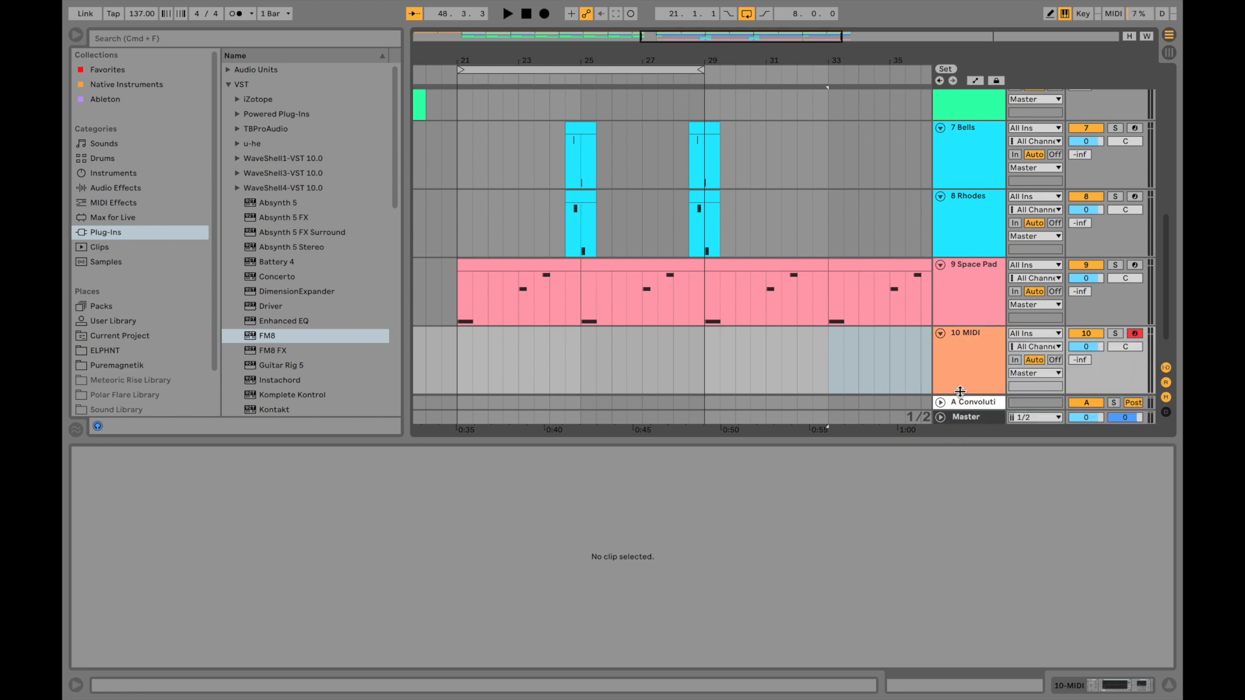
Rename the new orange MIDI track Chords.
right_click(963, 361)
left_click(991, 425)
key("BackSpace")
key("BackSpace")
key("BackSpace")
key("BackSpace")
type("Chords")
key("Return")
Insert an empty MIDI clip from 21.1.1 to 25.1.1 on the Chords track.
left_click_drag(459, 353, 597, 366)
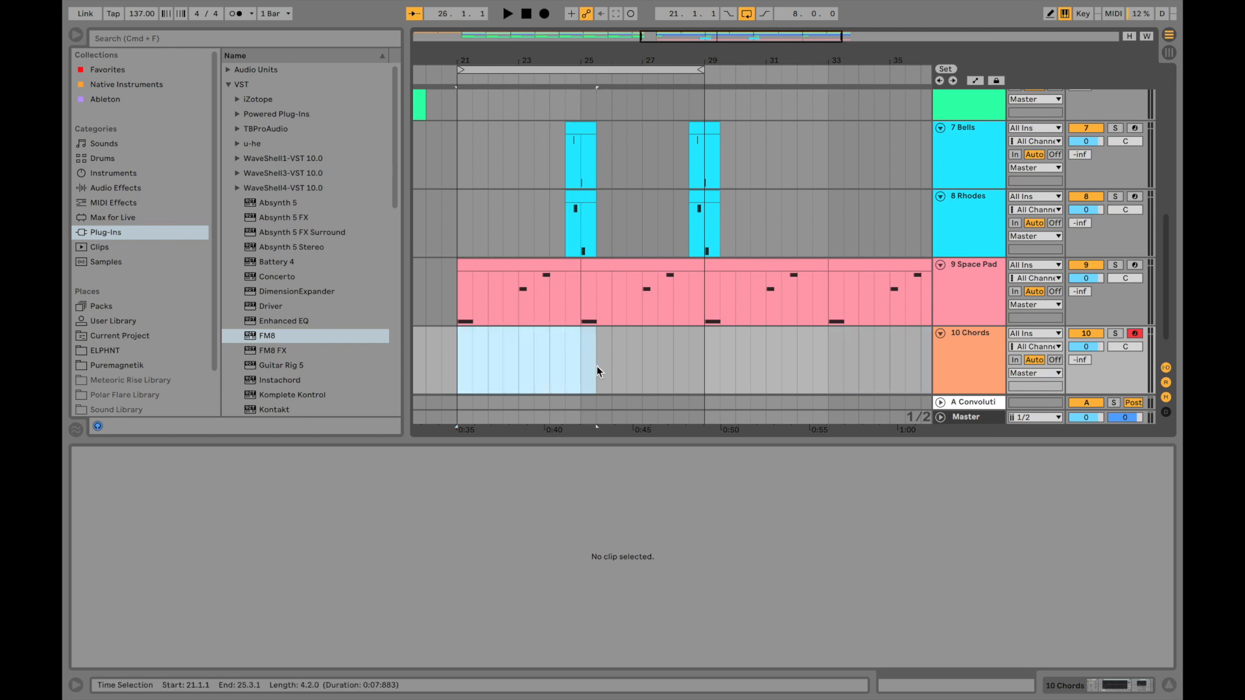
right_click(532, 351)
left_click(586, 471)
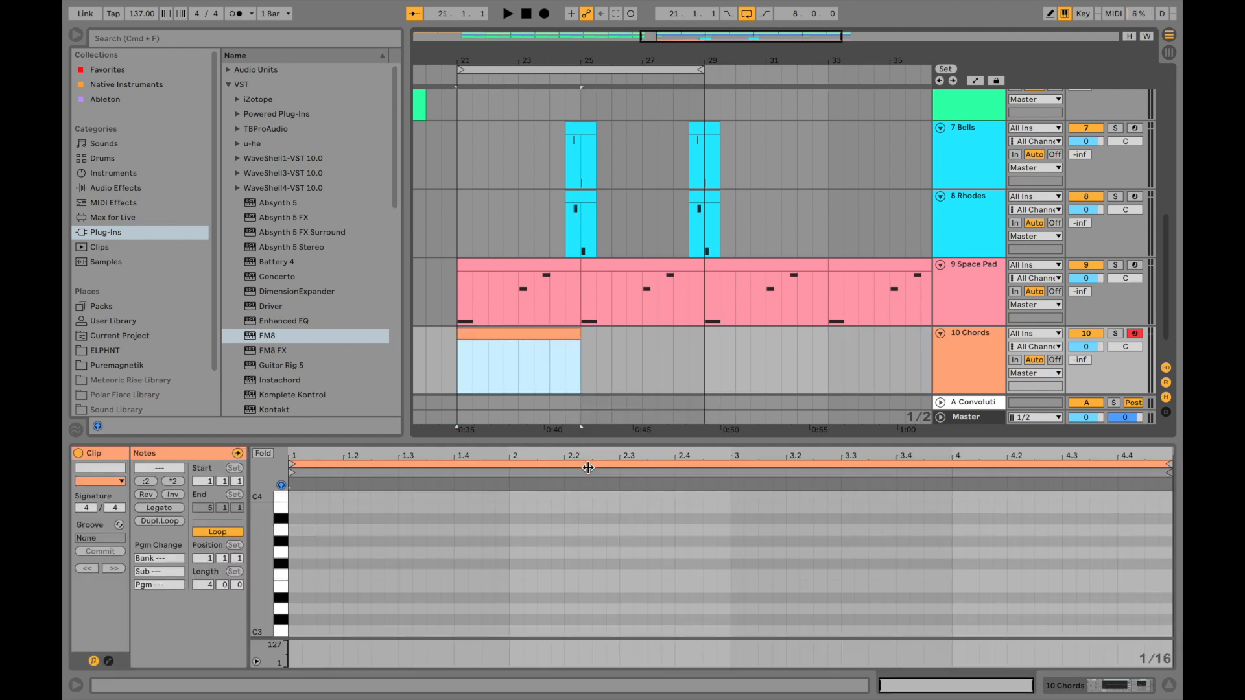
Load the PD Tinsel preset from the Floom V.1 Serum bank into Serum on the Chords track.
left_click(968, 286)
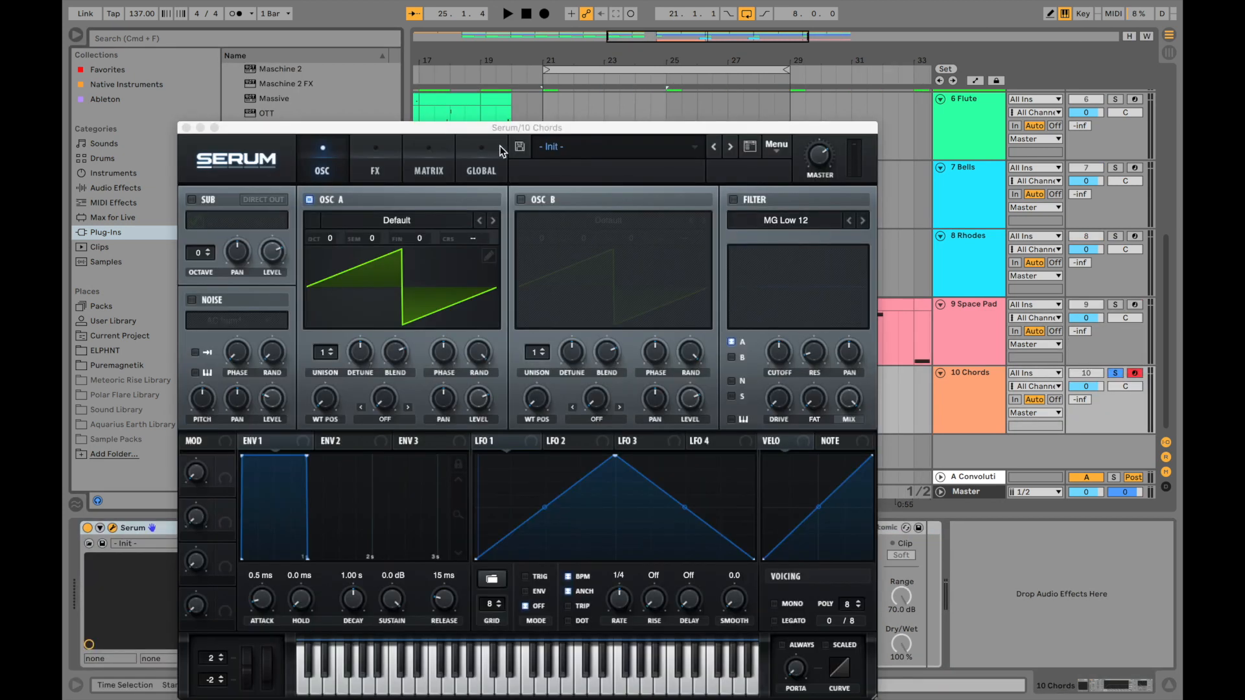
left_click(592, 143)
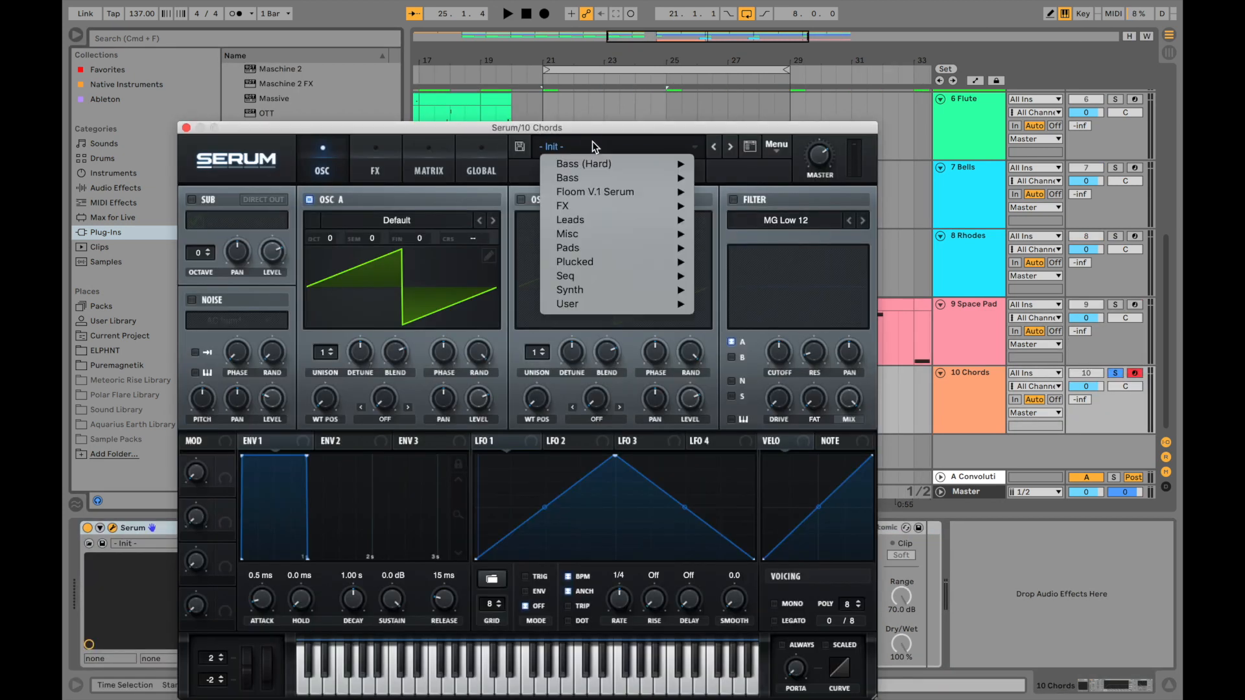
mouse_move(616, 249)
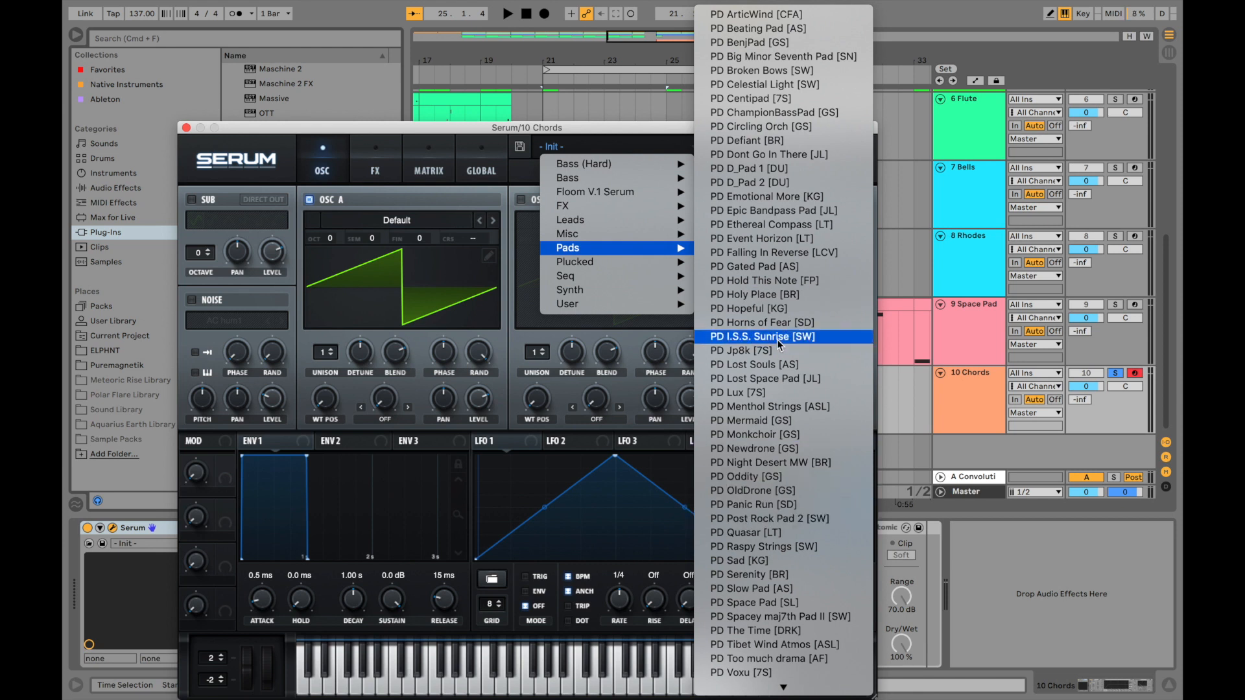
scroll(775, 573, "down", 1)
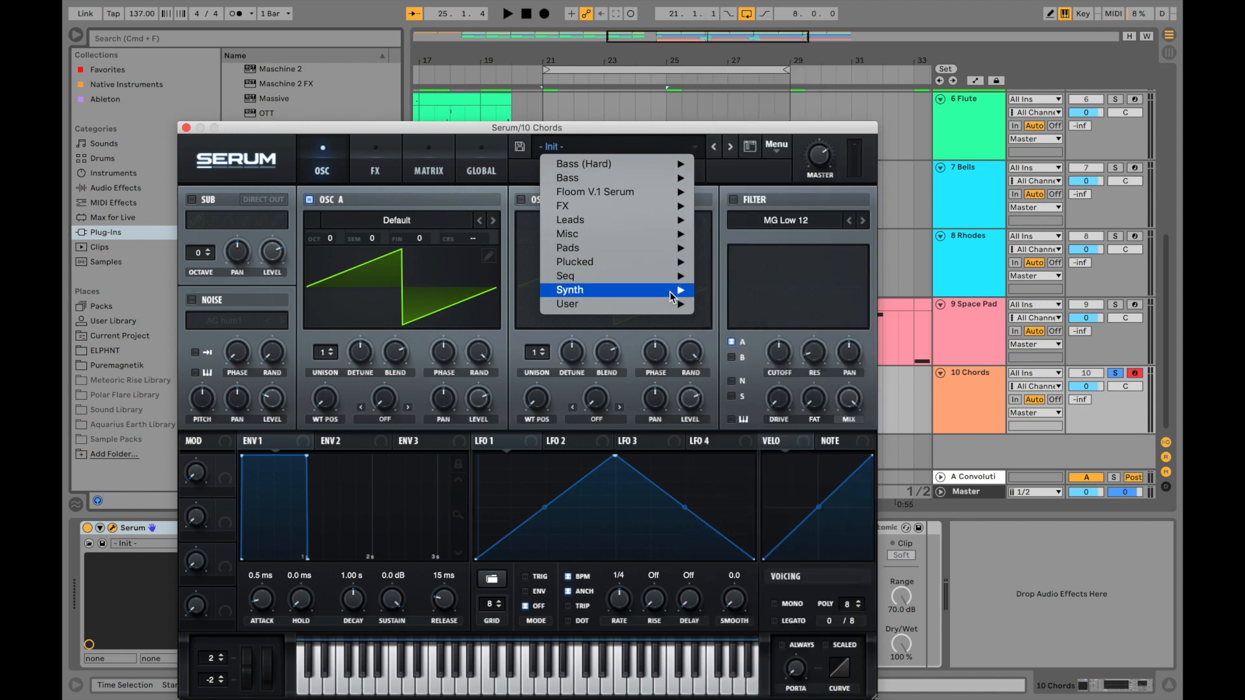
mouse_move(668, 269)
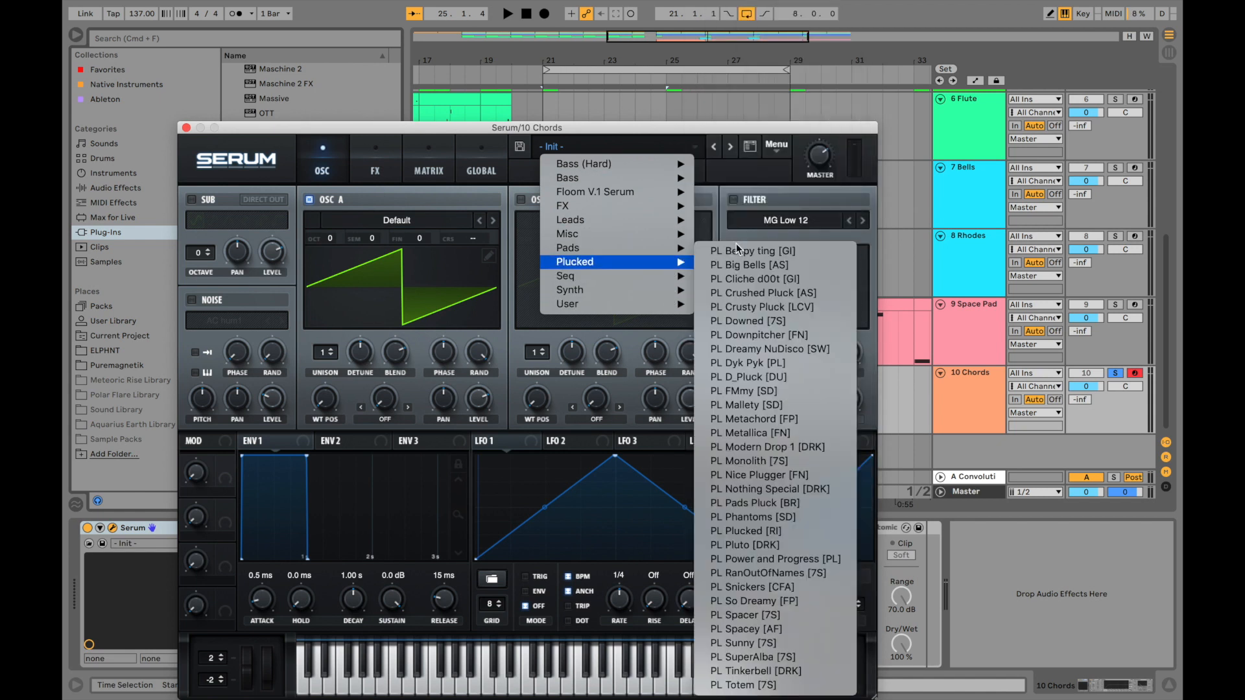
mouse_move(649, 192)
scroll(762, 252, "down", 10)
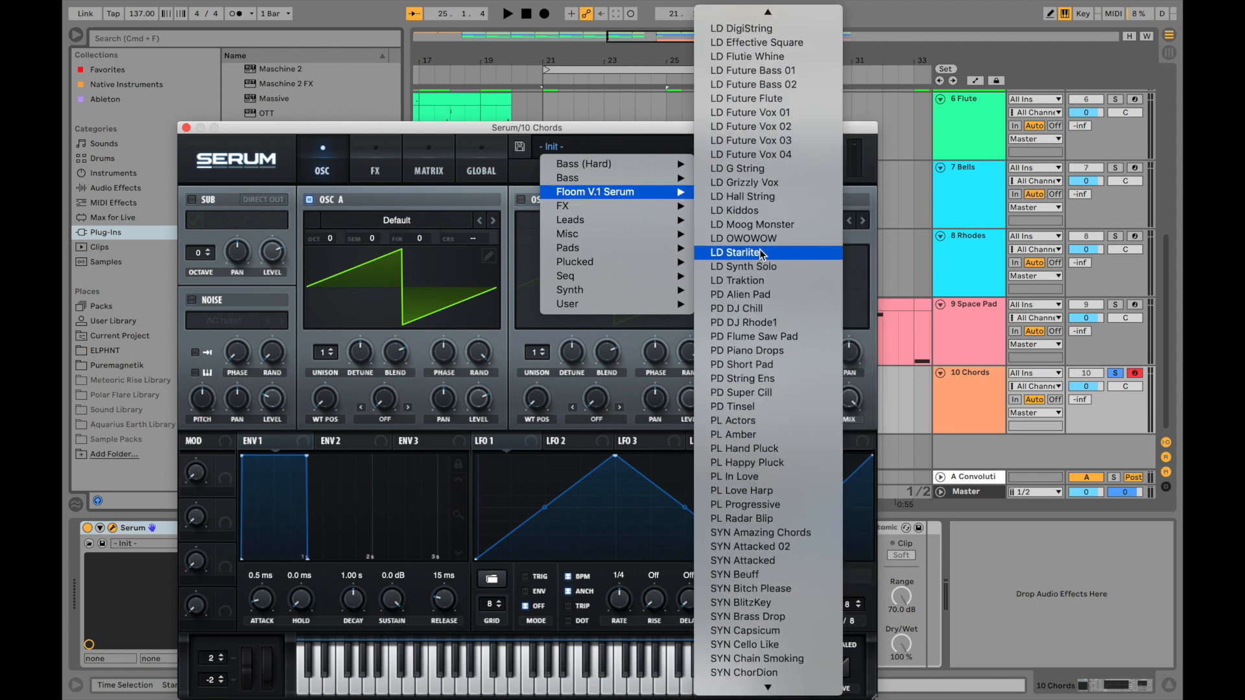
left_click(746, 407)
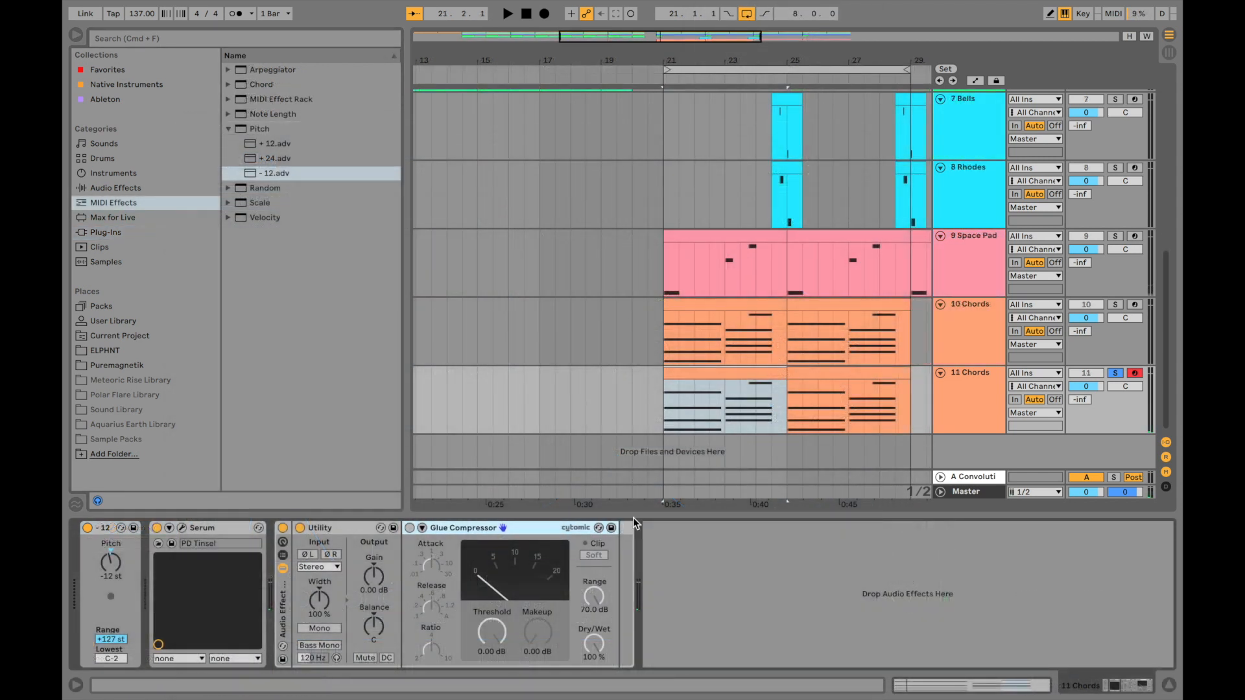
Replace the Glue Compressor on the lower Chords track (11) with an Auto Filter after the Utility.
key("Delete")
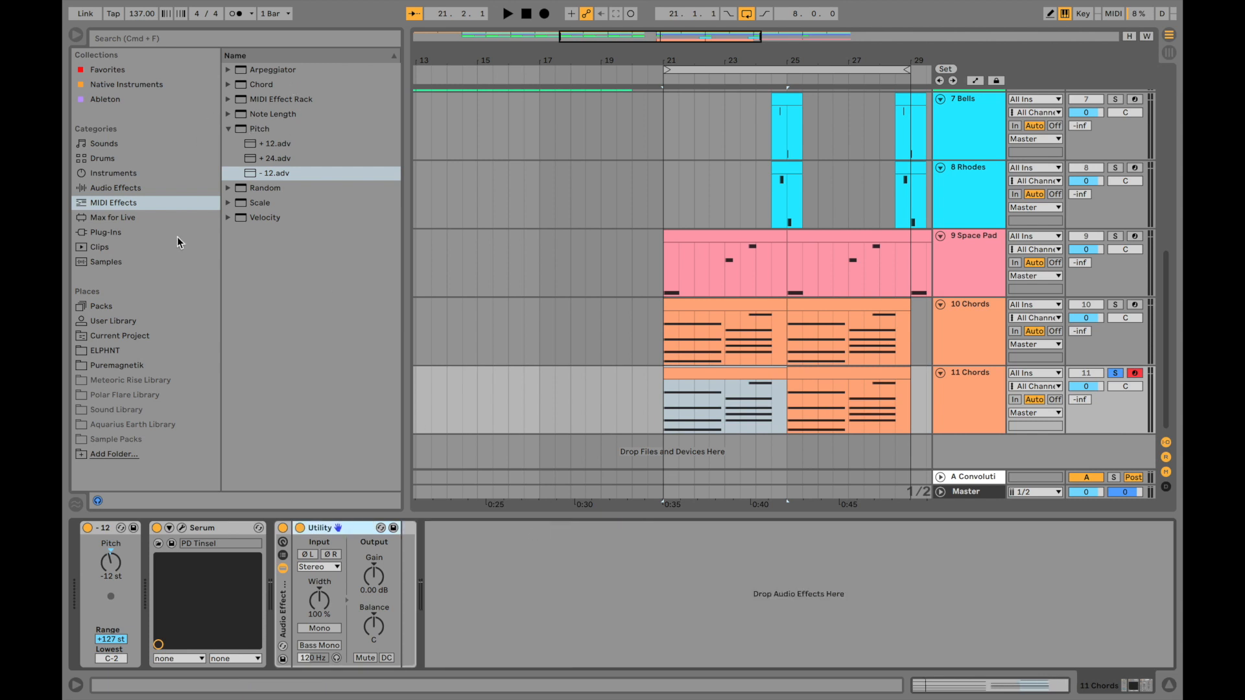
left_click(141, 187)
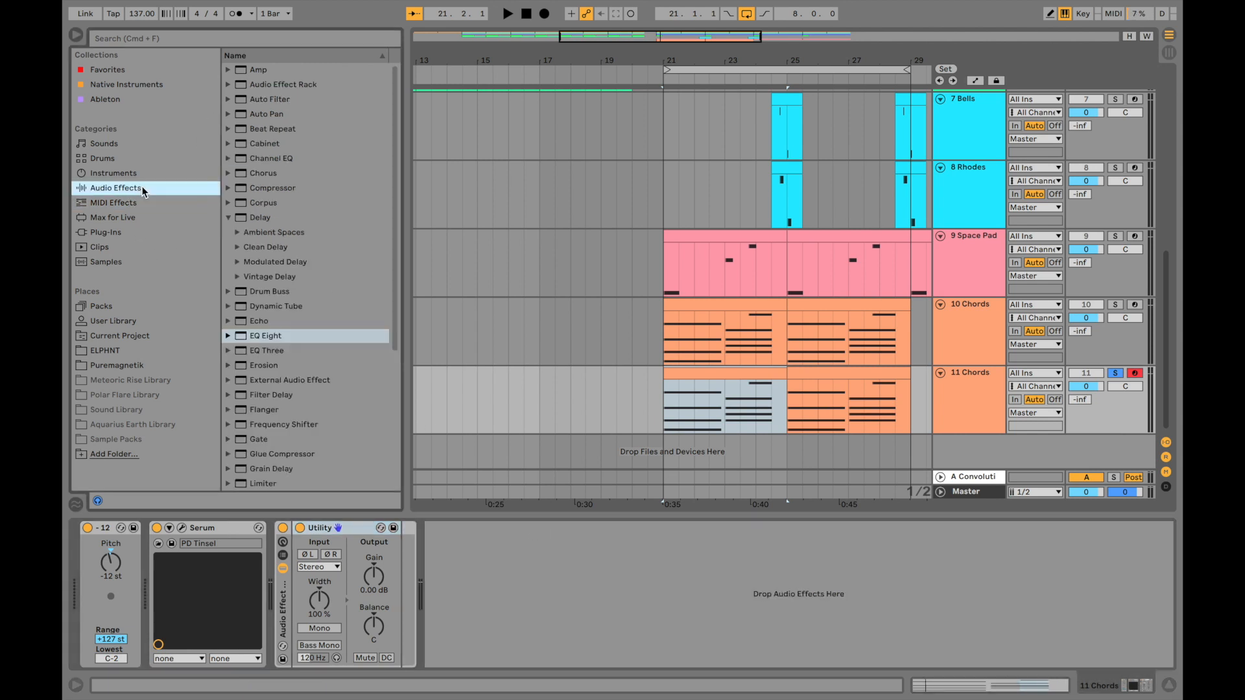
left_click(290, 91)
double_click(272, 99)
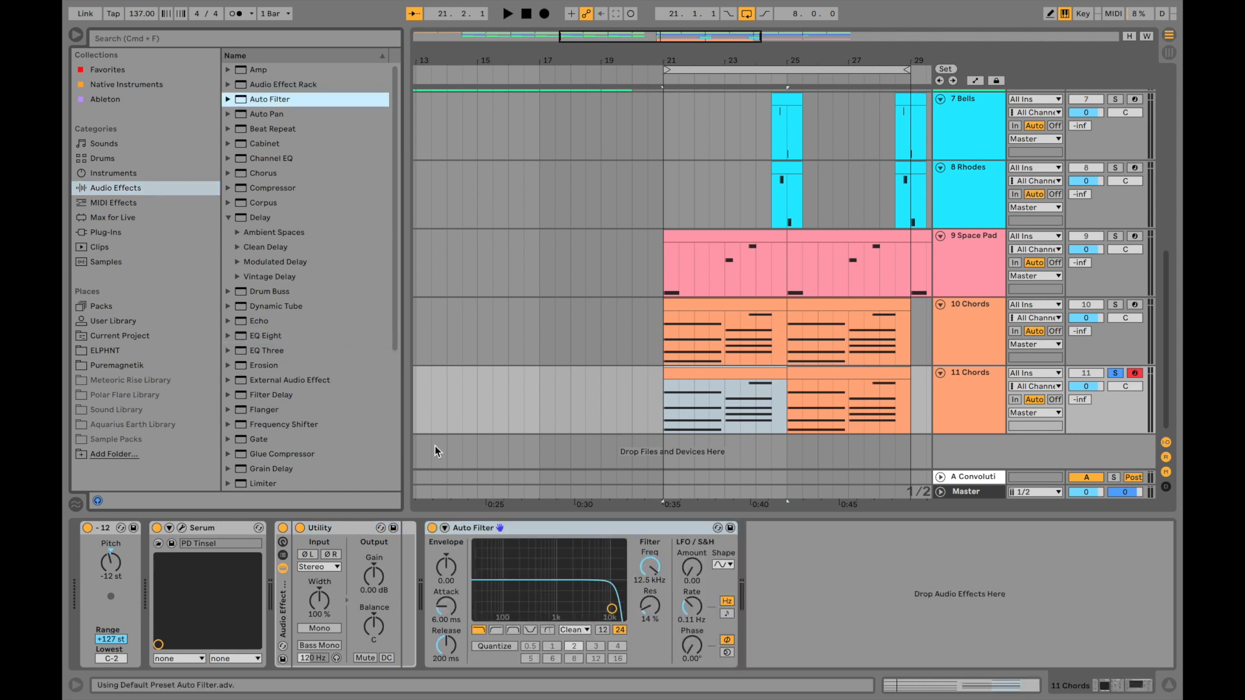
Set the Auto Filter to a 12 dB band-pass at 571 Hz with 11% resonance while the track plays.
left_click(513, 631)
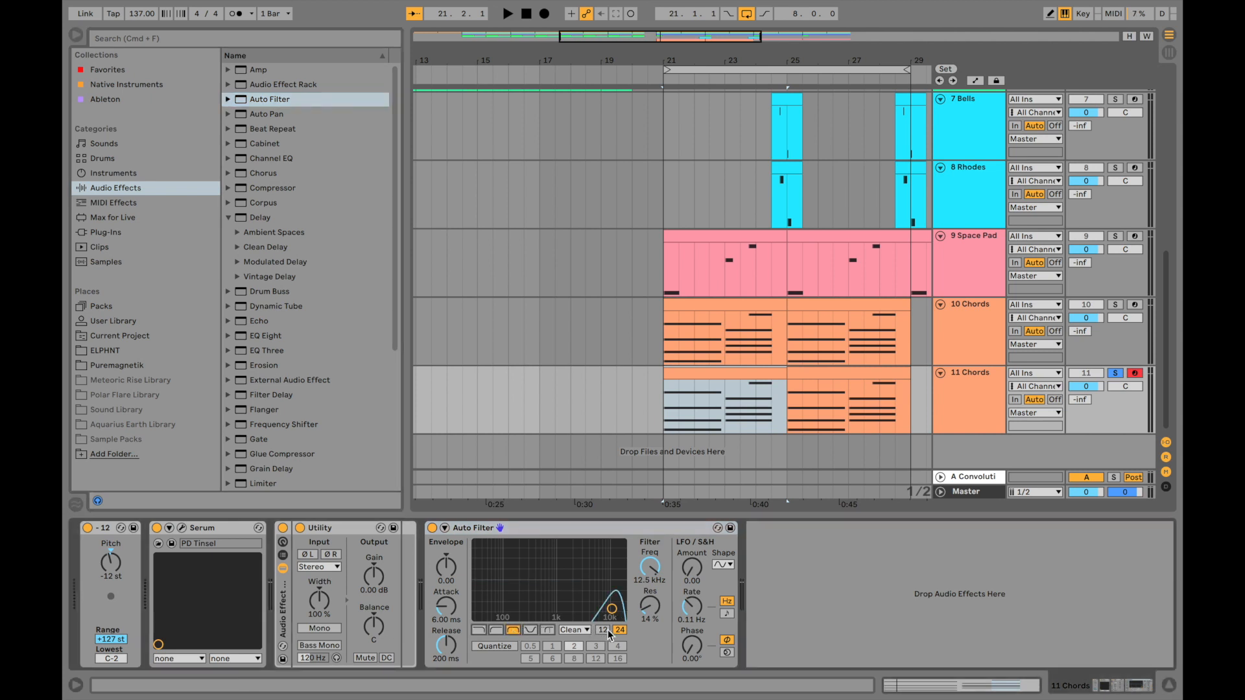
key("space")
mouse_move(543, 604)
left_mouse_down()
mouse_move(557, 616)
mouse_move(551, 577)
mouse_move(559, 606)
mouse_move(544, 610)
left_mouse_up()
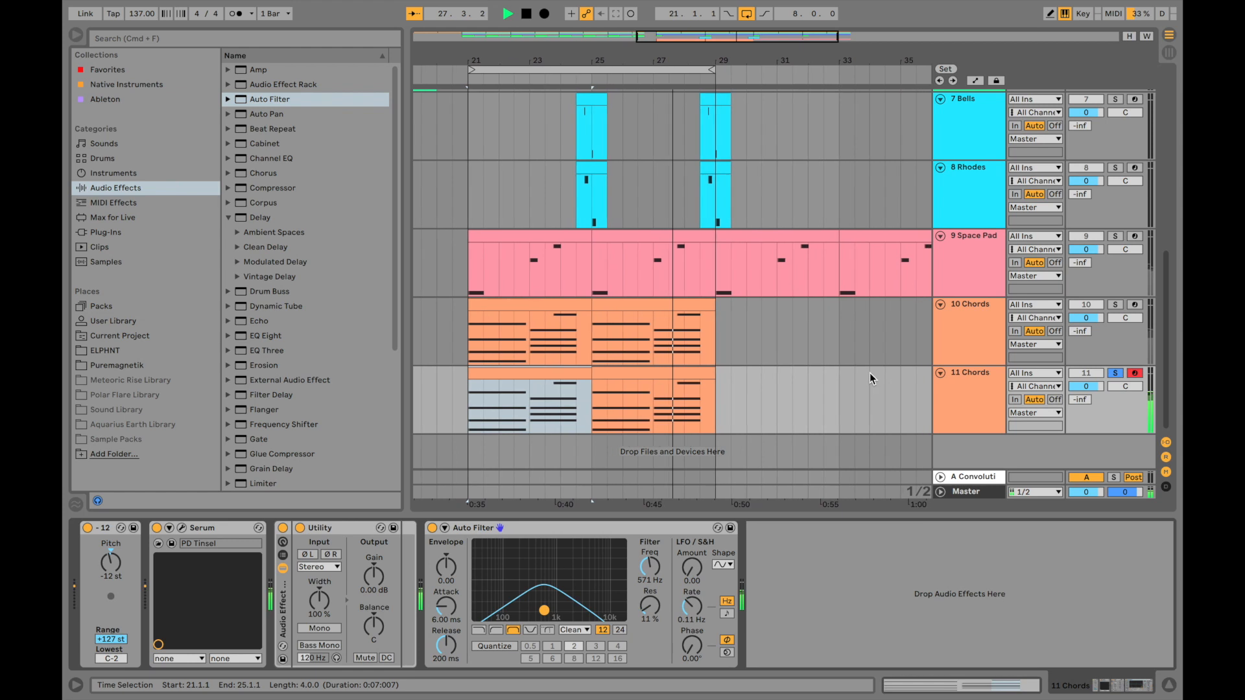
Enable EQ Eight on the soloed upper Chords track (10), set its low cut to 813 Hz, and audition it unsoloed with the full mix.
left_click(953, 351)
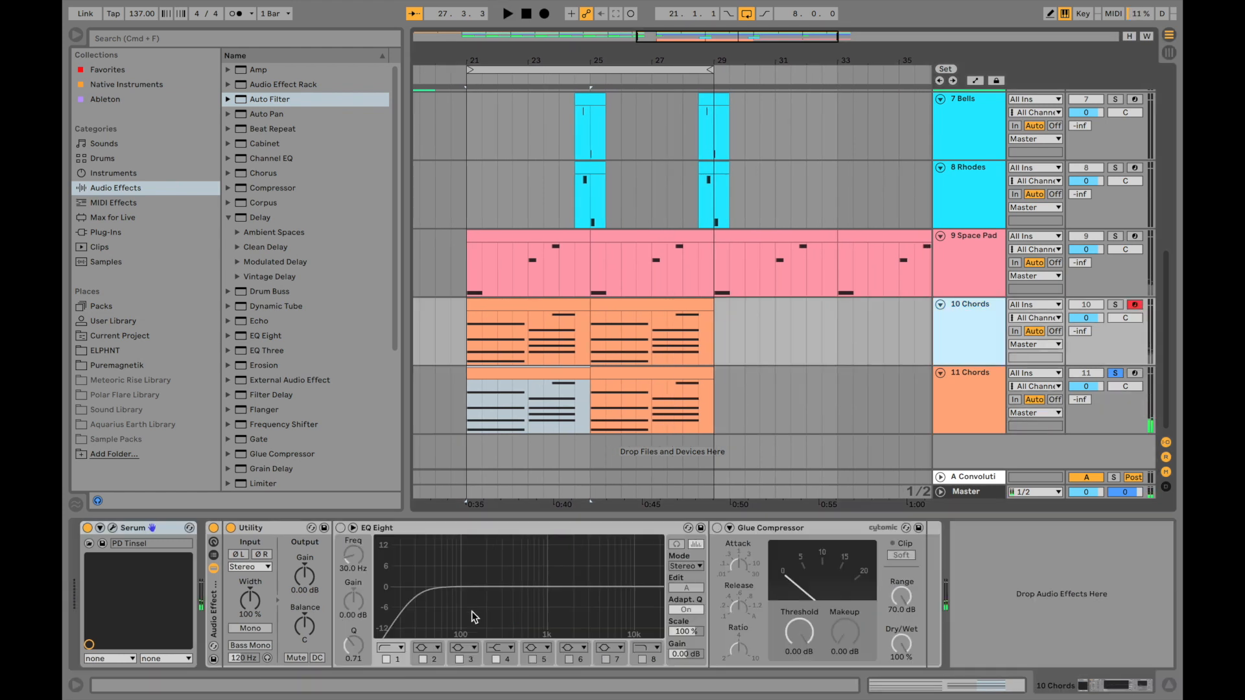
left_click(1116, 306)
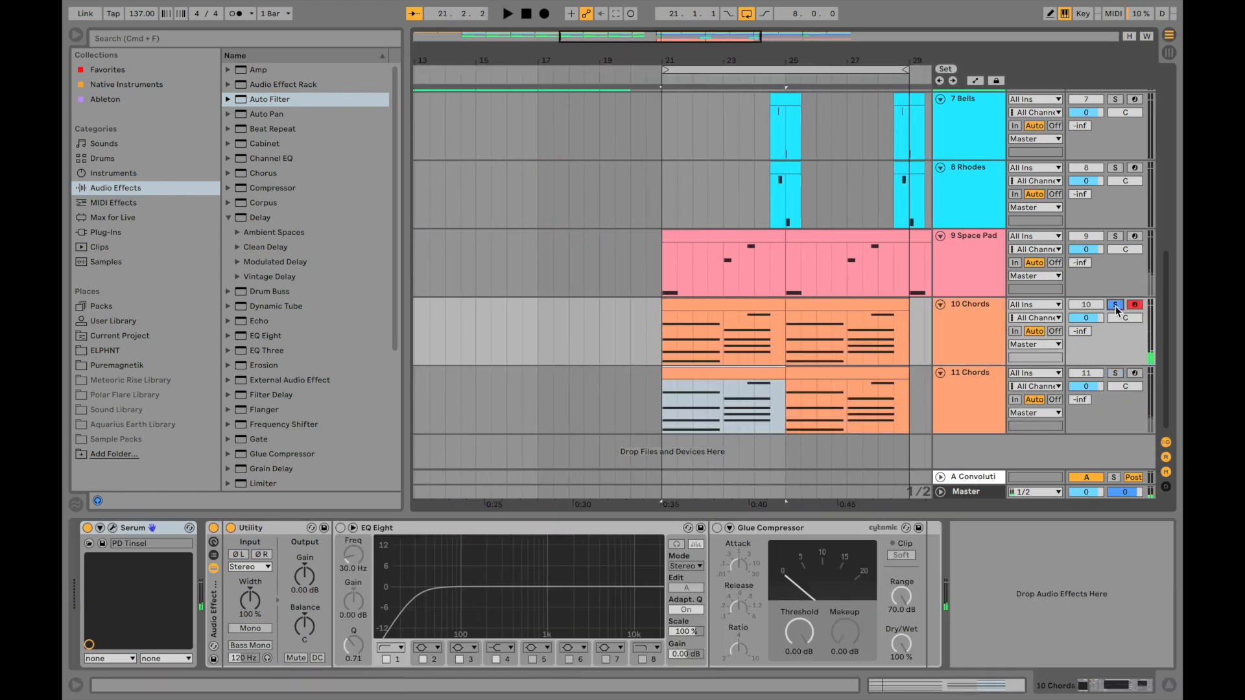
left_click(340, 528)
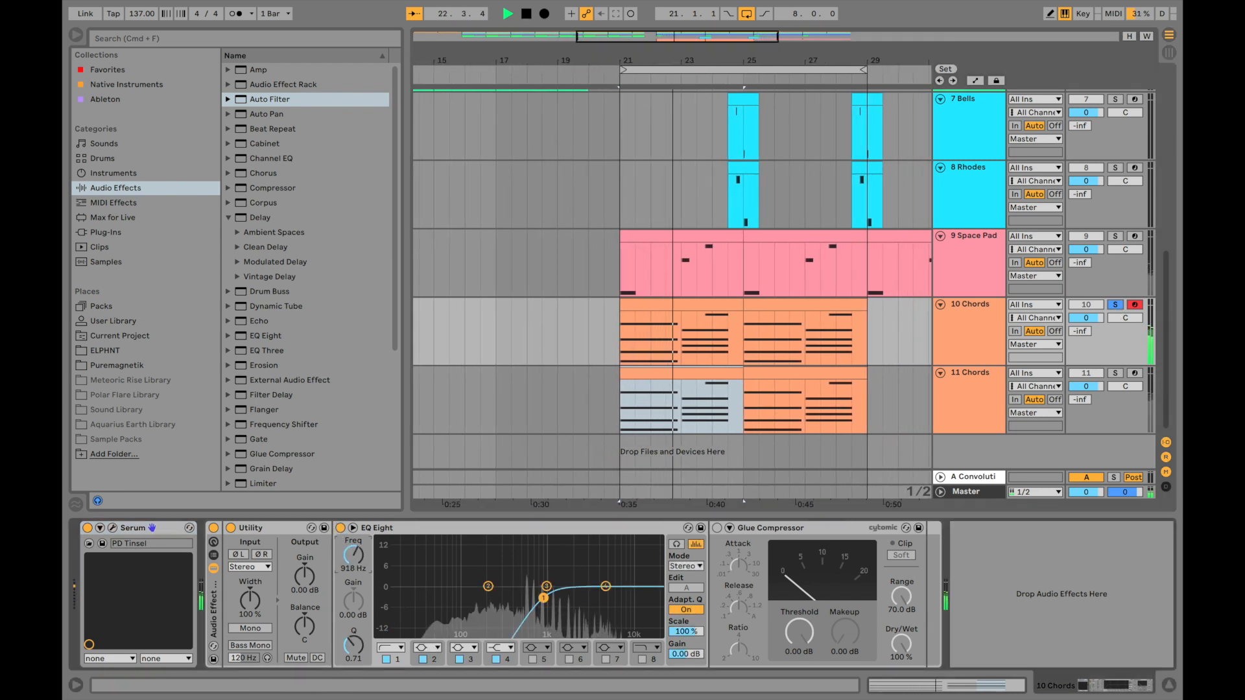
left_click_drag(353, 555, 354, 570)
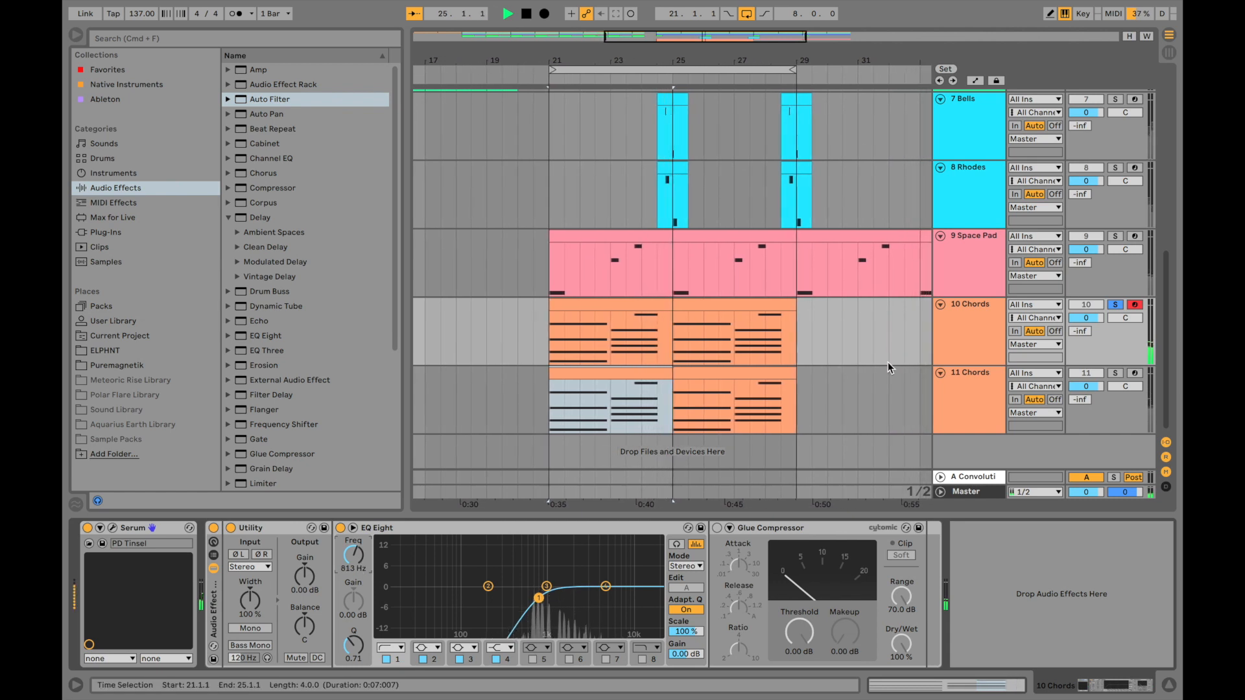
left_click(1114, 305)
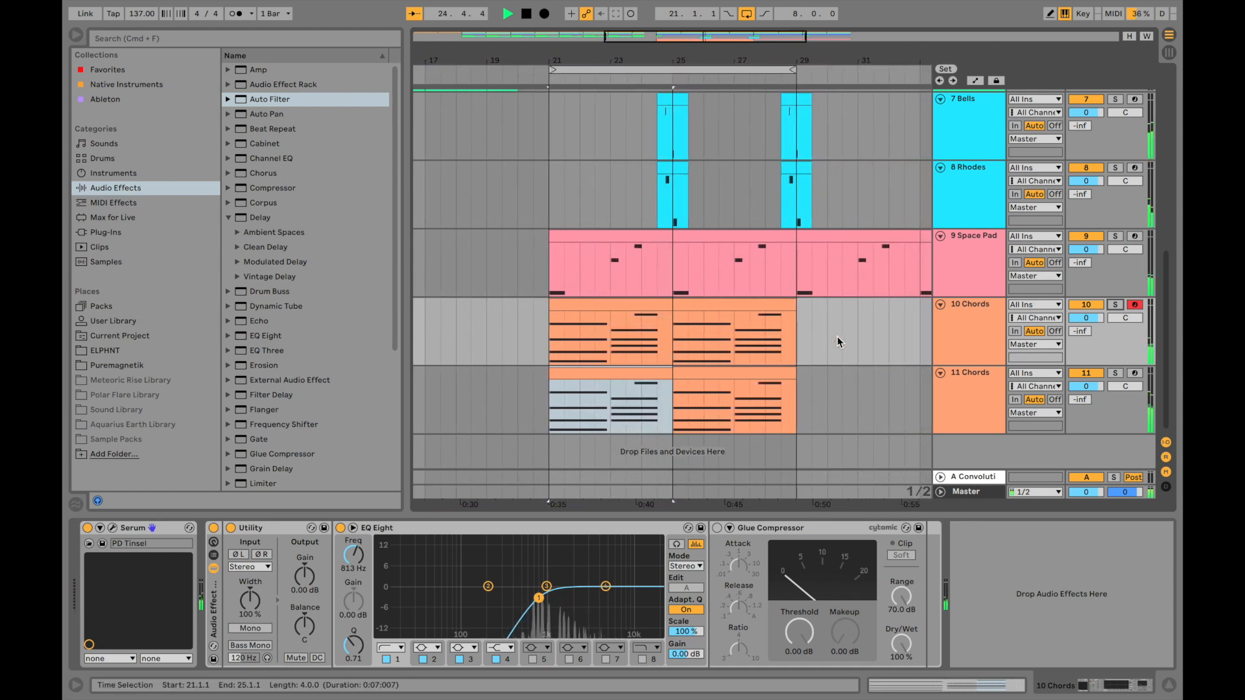
key("space")
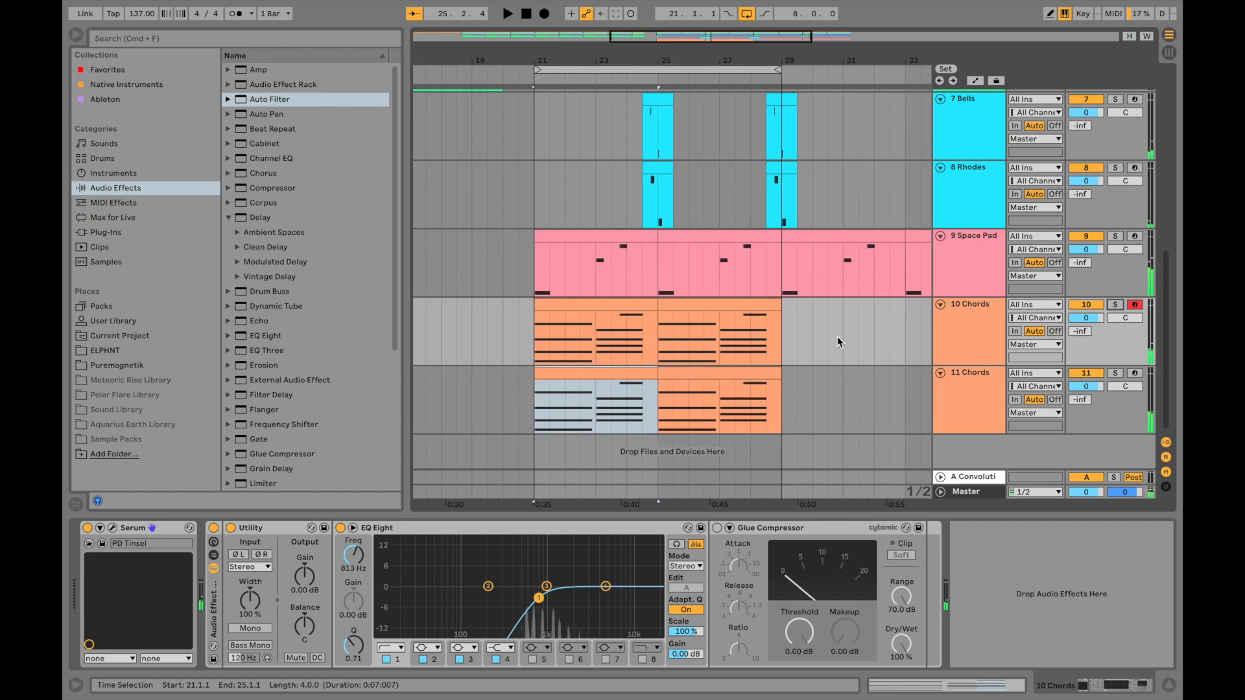
Play the full arrangement from bar 1 and follow it through all tracks up to the chorus.
scroll(933, 387, "up", 10)
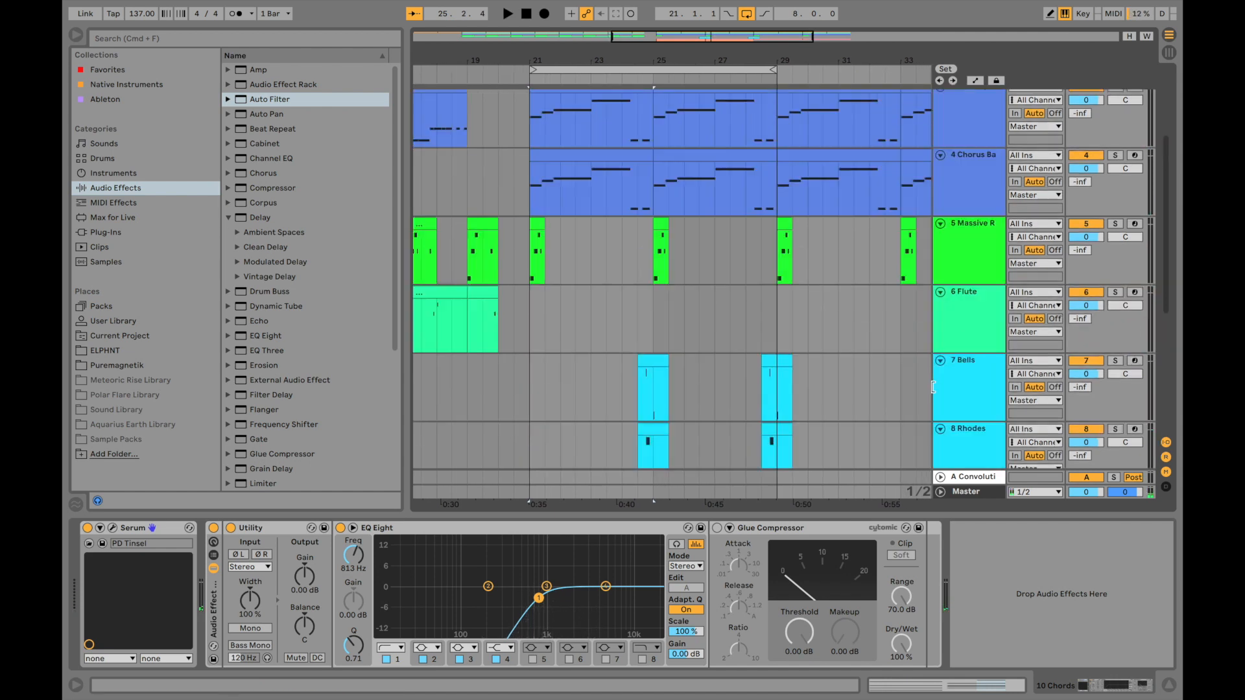
scroll(808, 60, "down", 2)
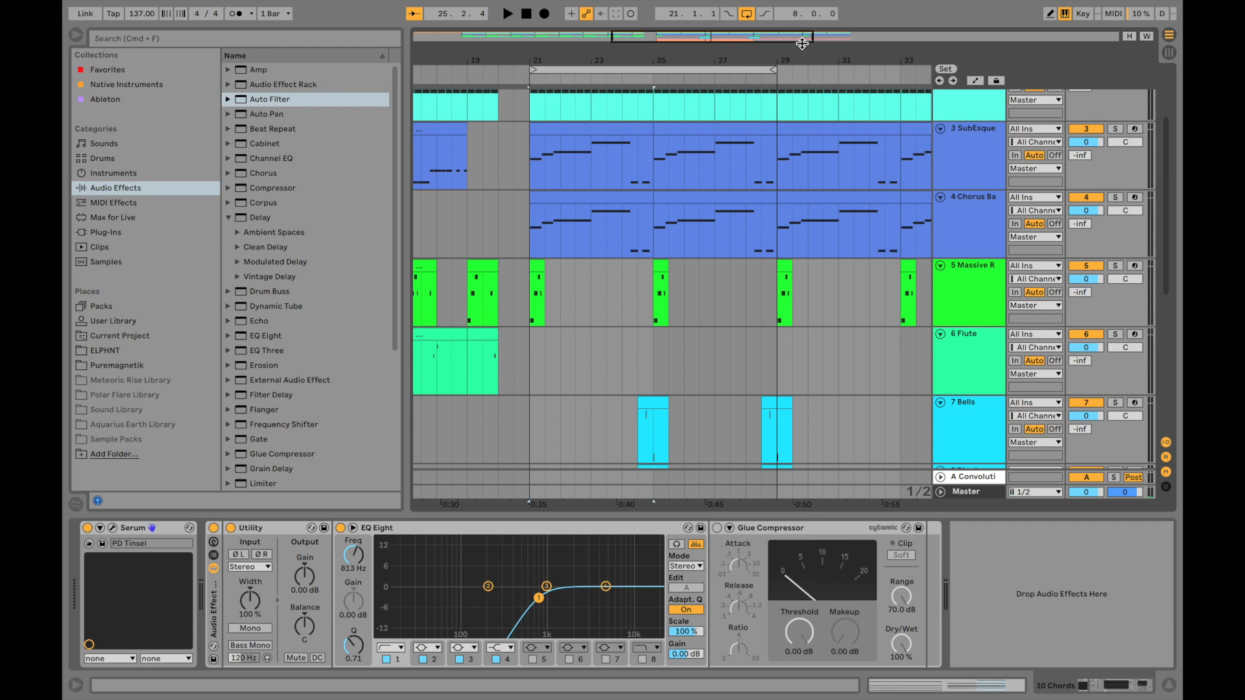
left_click_drag(807, 60, 808, 18)
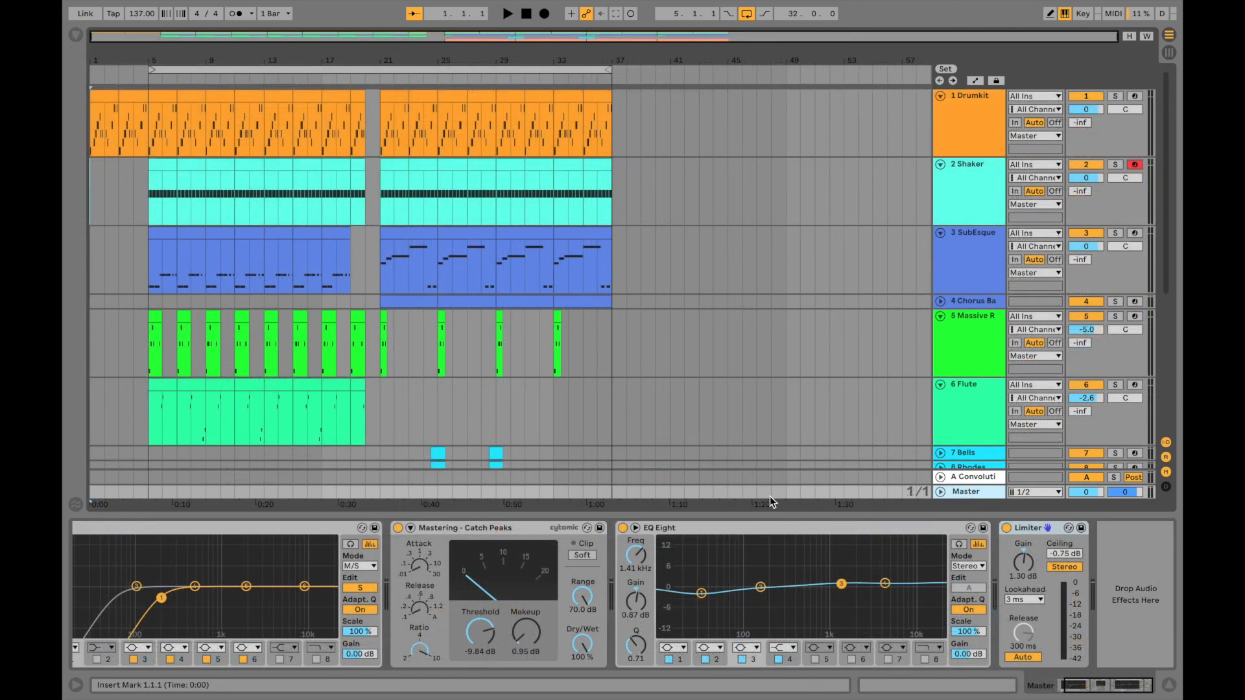
key("space")
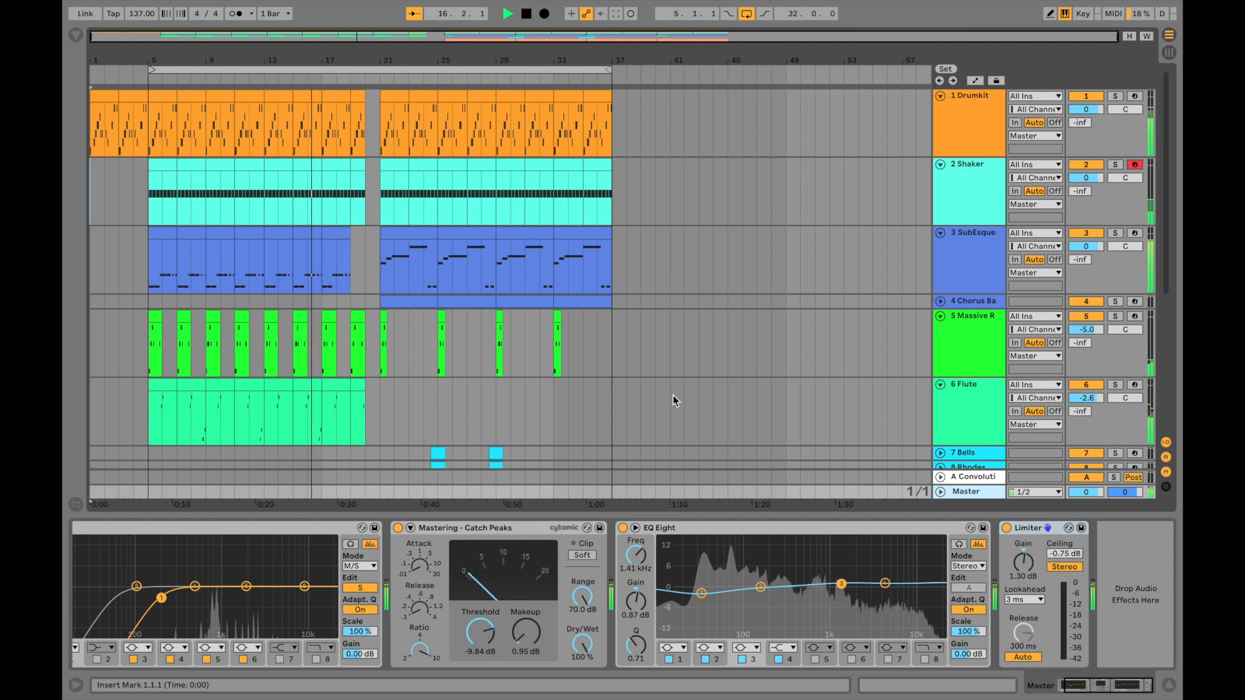
scroll(761, 357, "down", 2)
scroll(762, 361, "down", 6)
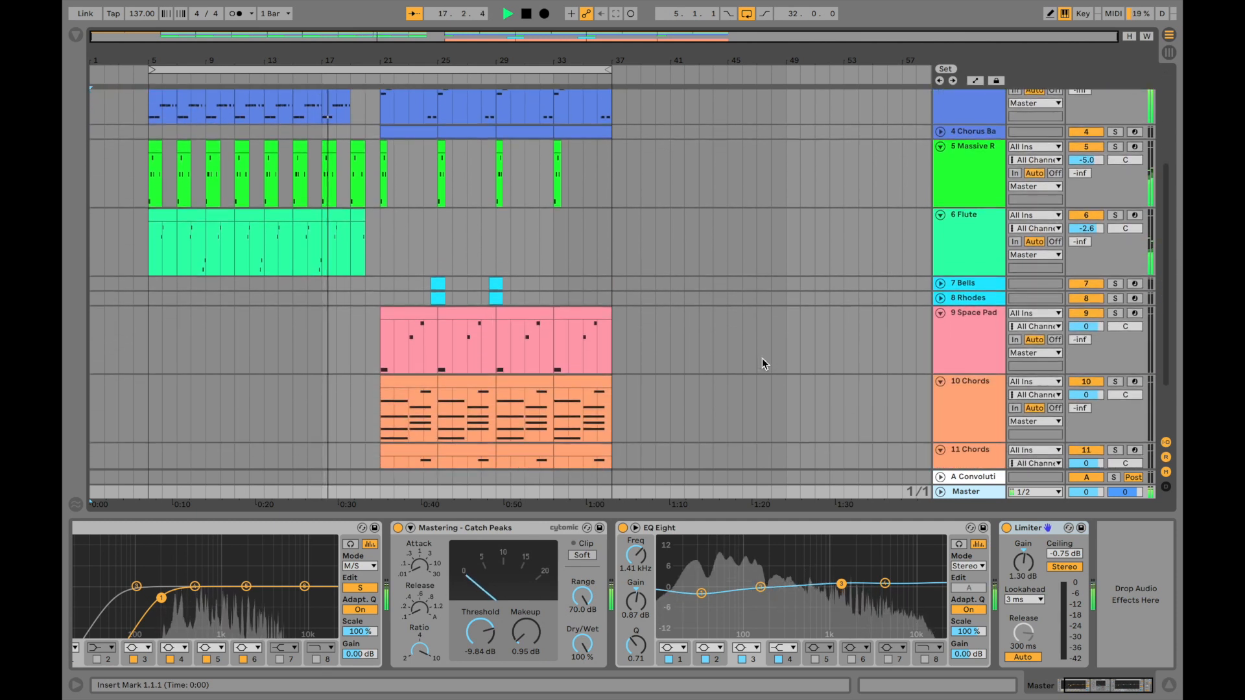
scroll(761, 360, "up", 2)
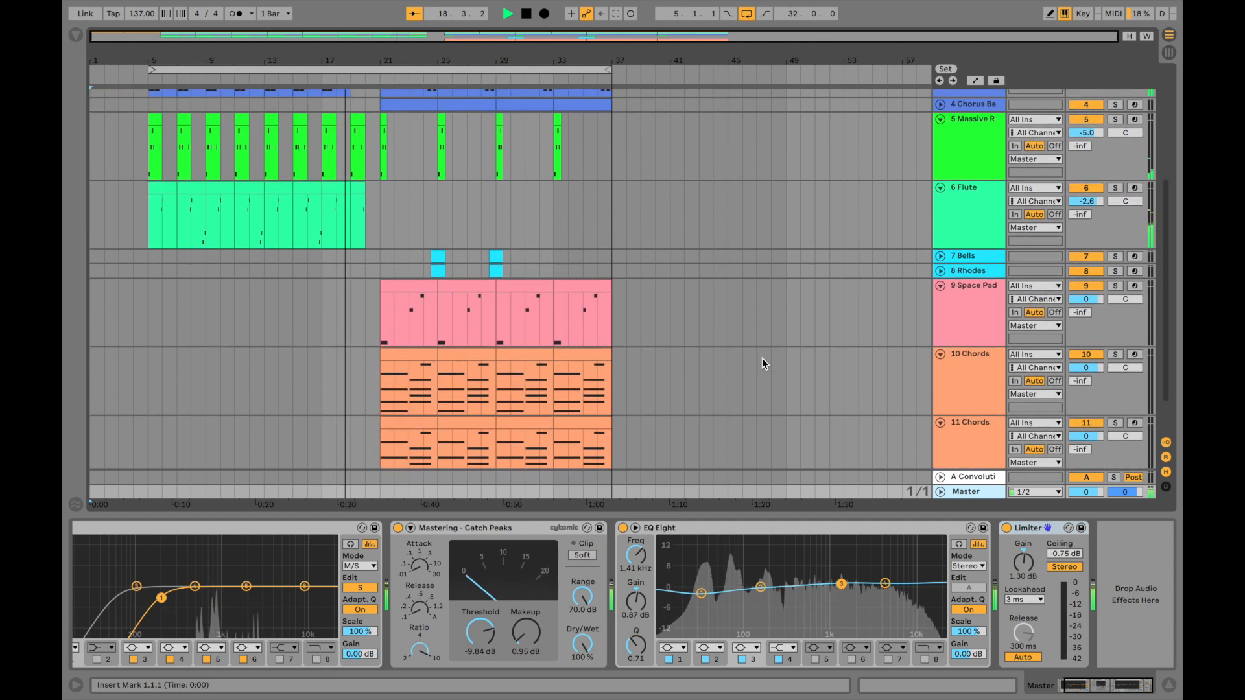
scroll(762, 363, "up", 1)
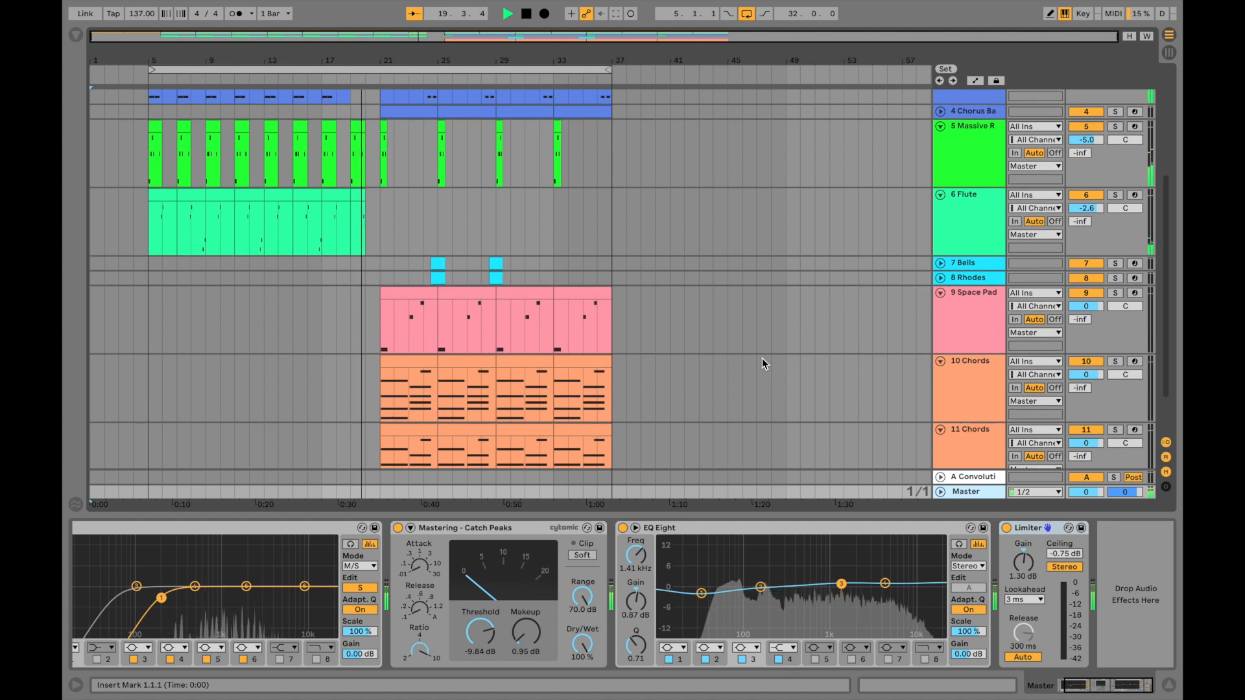
scroll(761, 357, "down", 2)
scroll(762, 358, "up", 1)
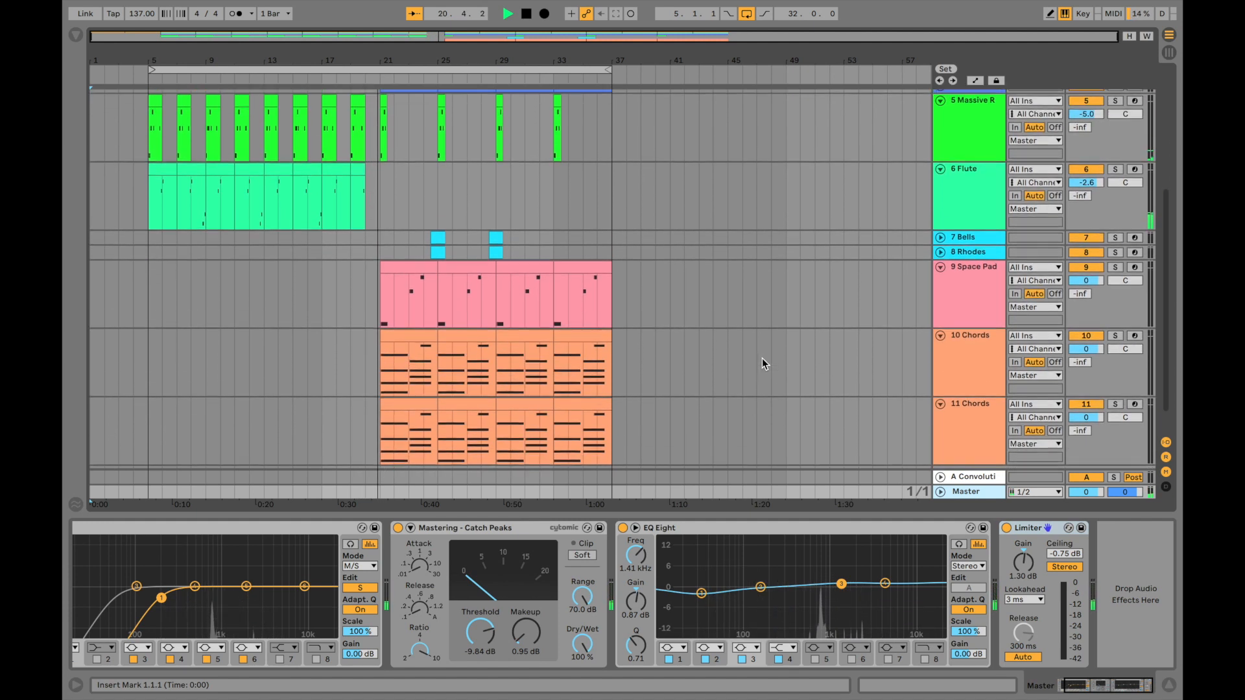
scroll(761, 358, "up", 1)
scroll(761, 358, "down", 2)
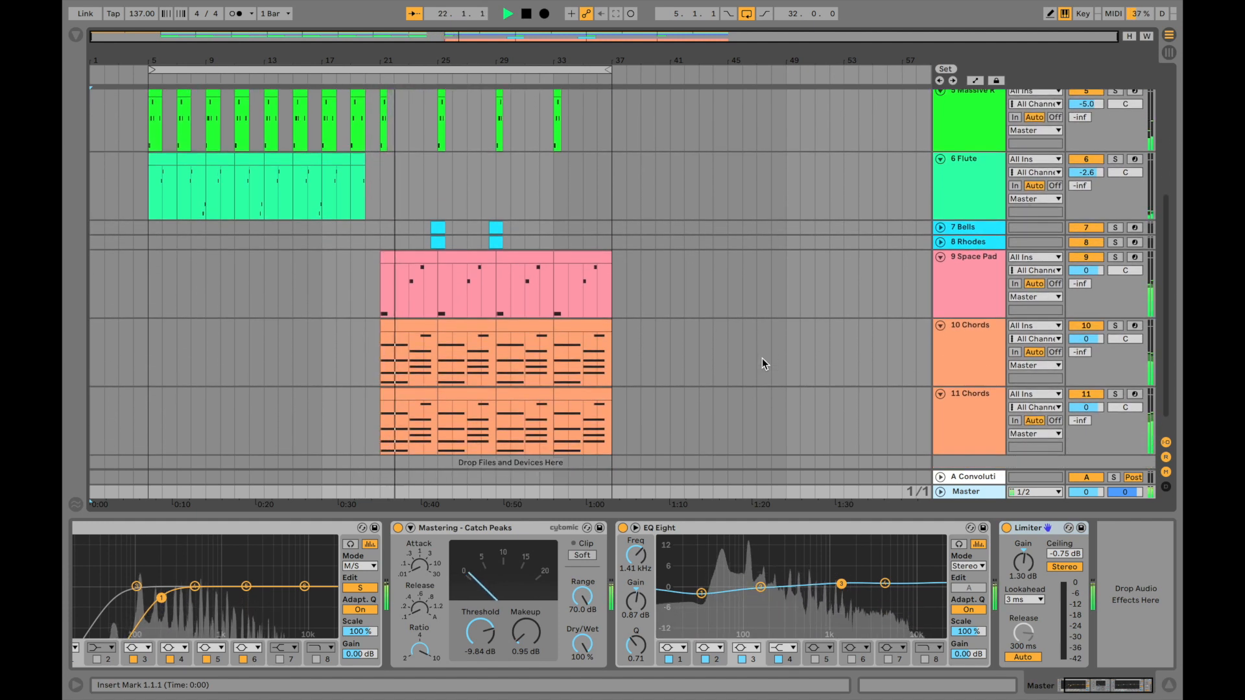
Check the track and master levels in the Session view mixer during playback and return to the arrangement.
key("shift+Tab")
key("shift+Tab")
key("Tab")
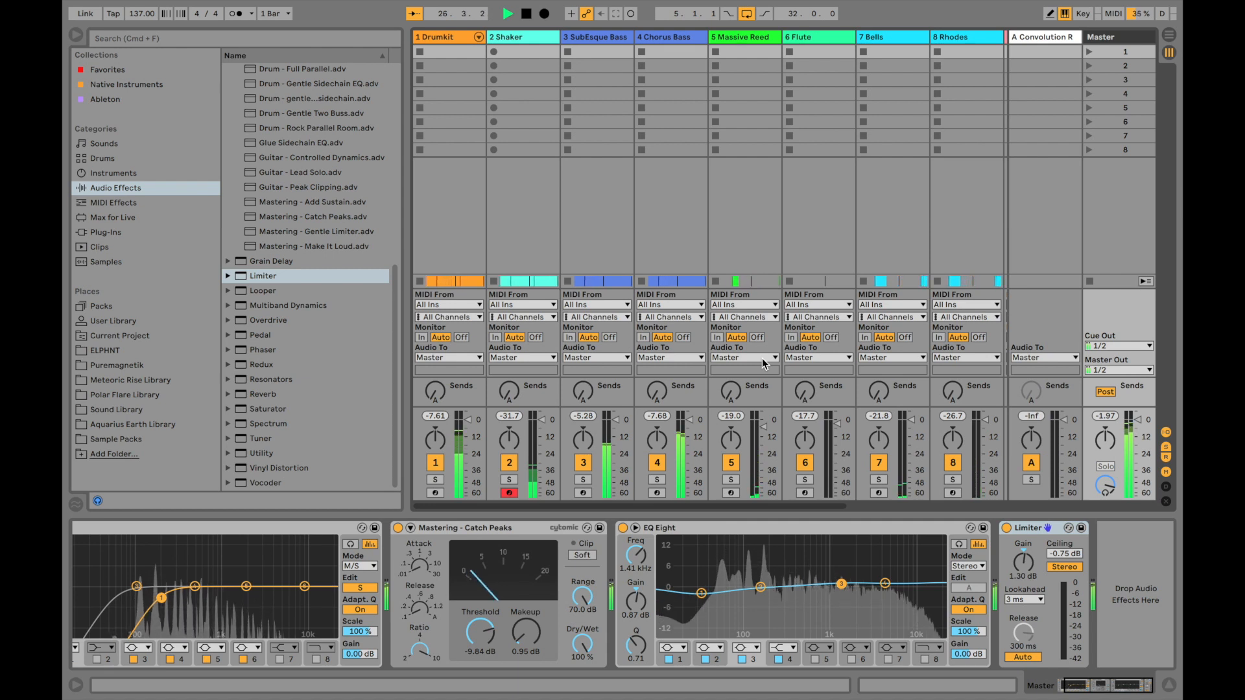
key("Tab")
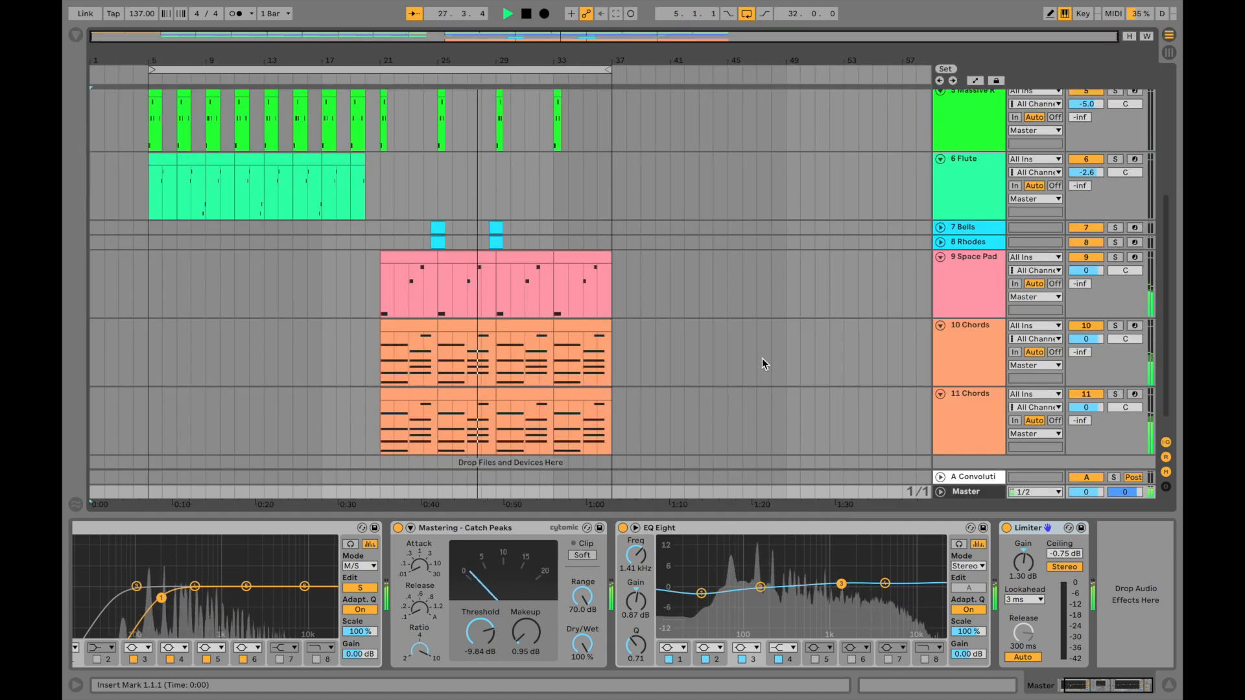
Review the device chains of both Chords tracks, the Space Pad and the Drumkit during playback.
left_click(967, 350)
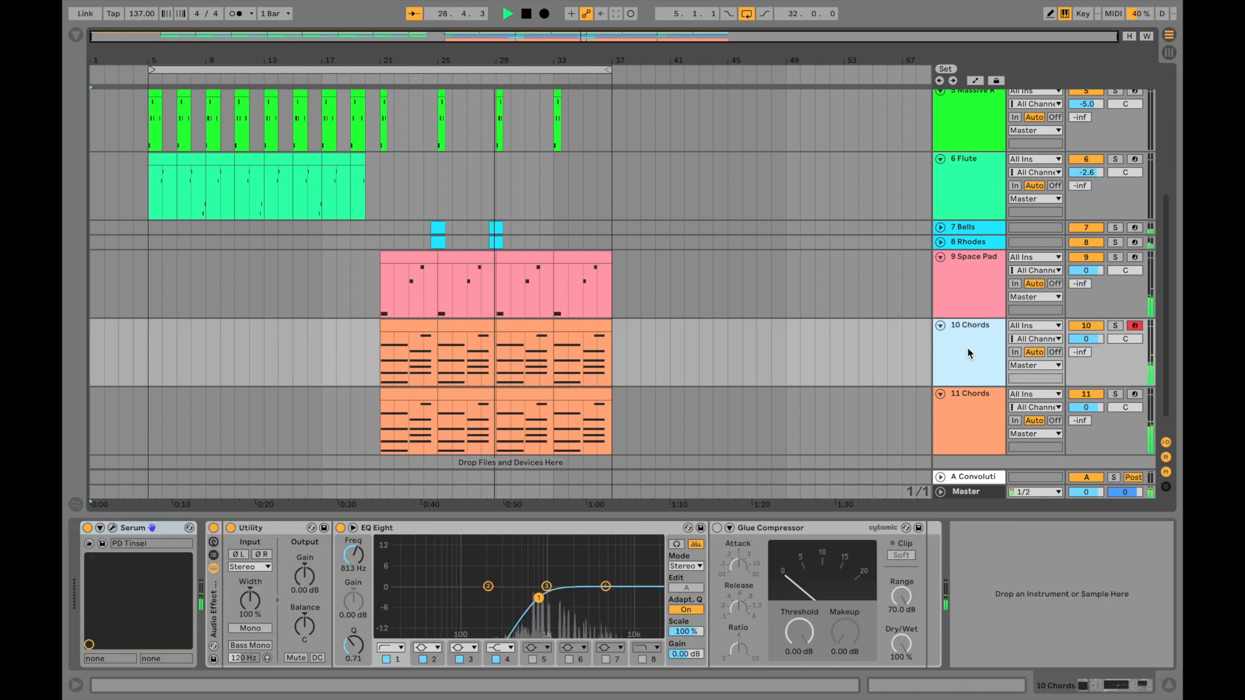
left_click(975, 428)
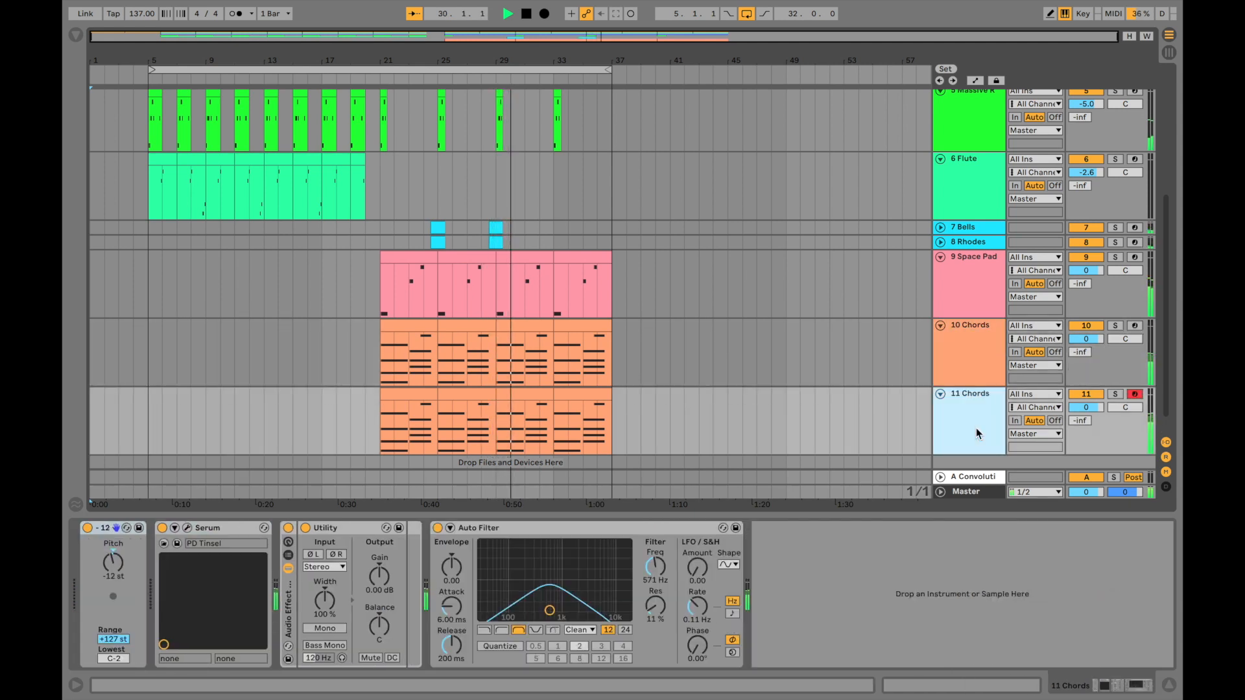
left_click(971, 273)
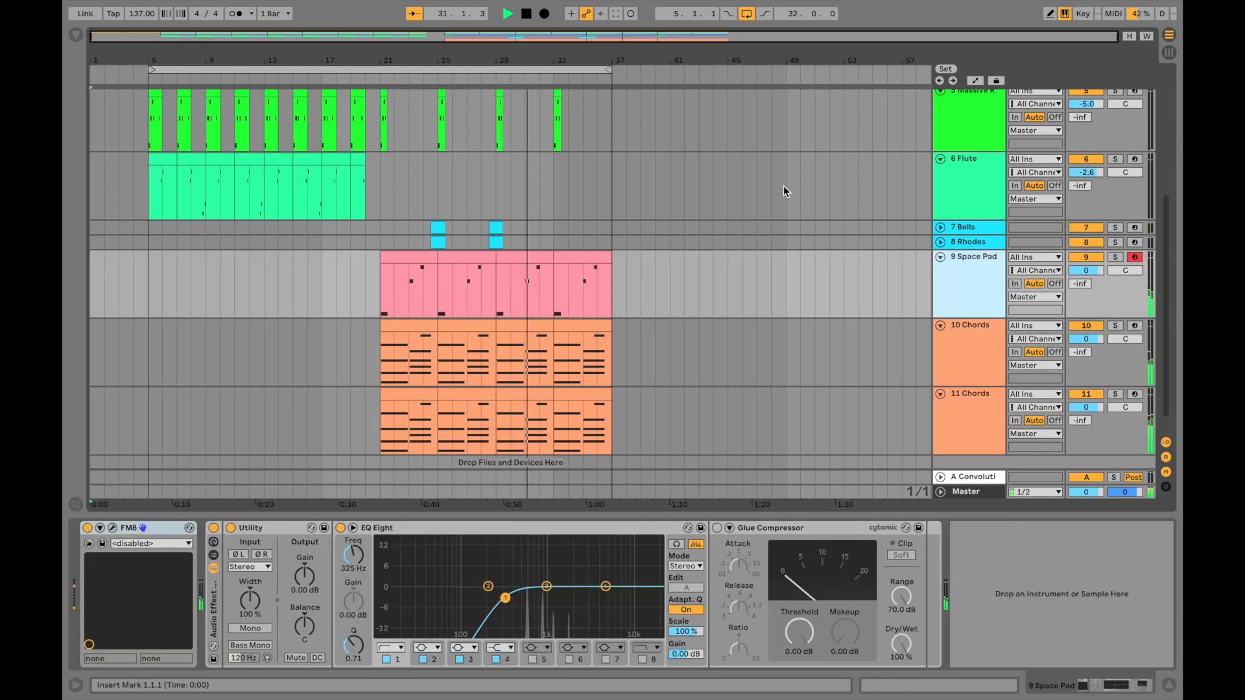
scroll(783, 186, "up", 5)
left_click(953, 133)
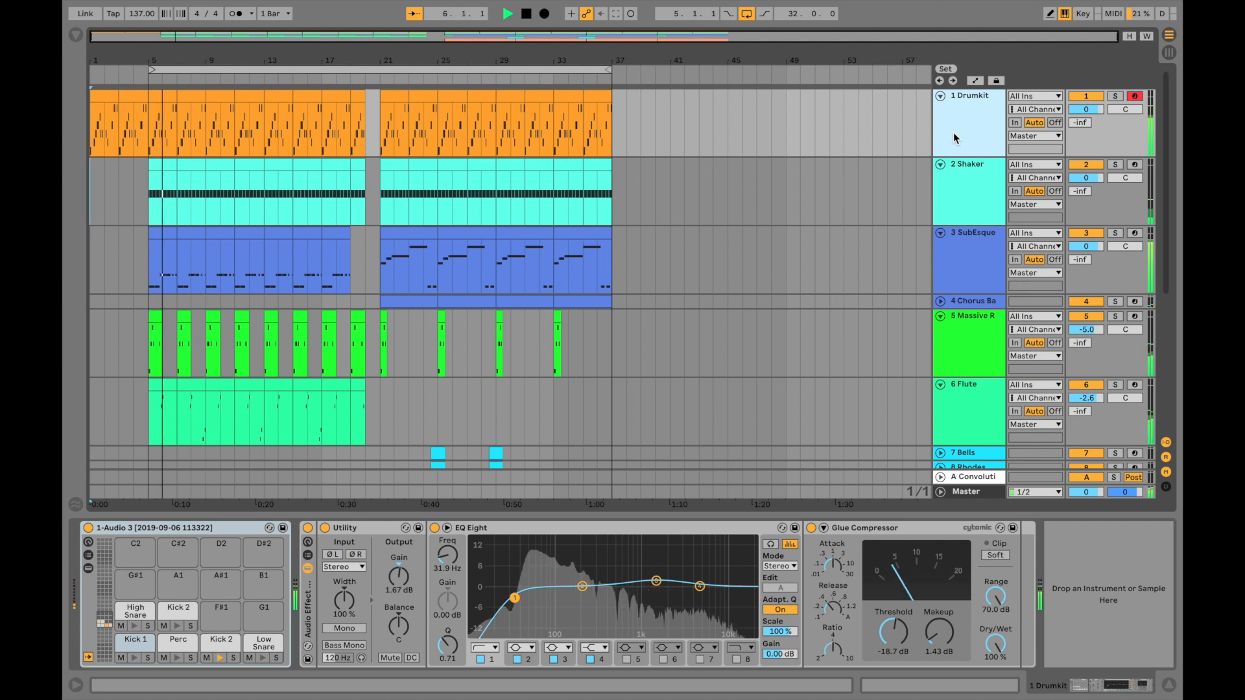
mouse_move(132, 6)
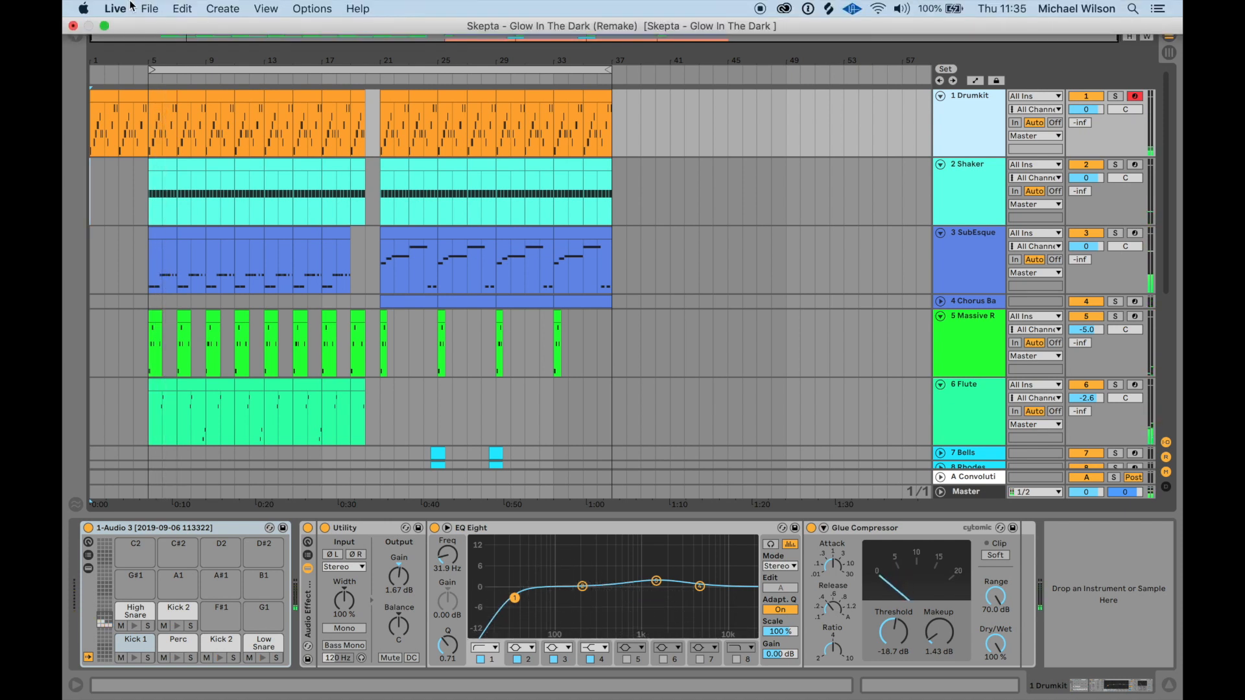